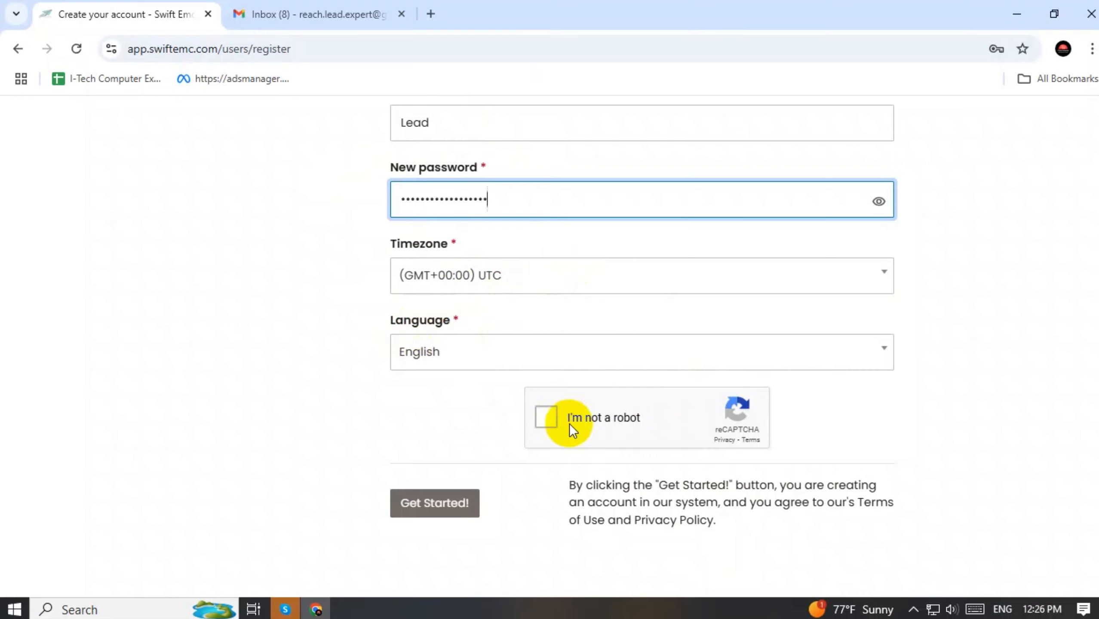
# Pass the reCAPTCHA check to submit the SwiftEMC registration, then go to the Gmail inbox
pyautogui.scroll(-1, 569, 423)
pyautogui.click(547, 381)
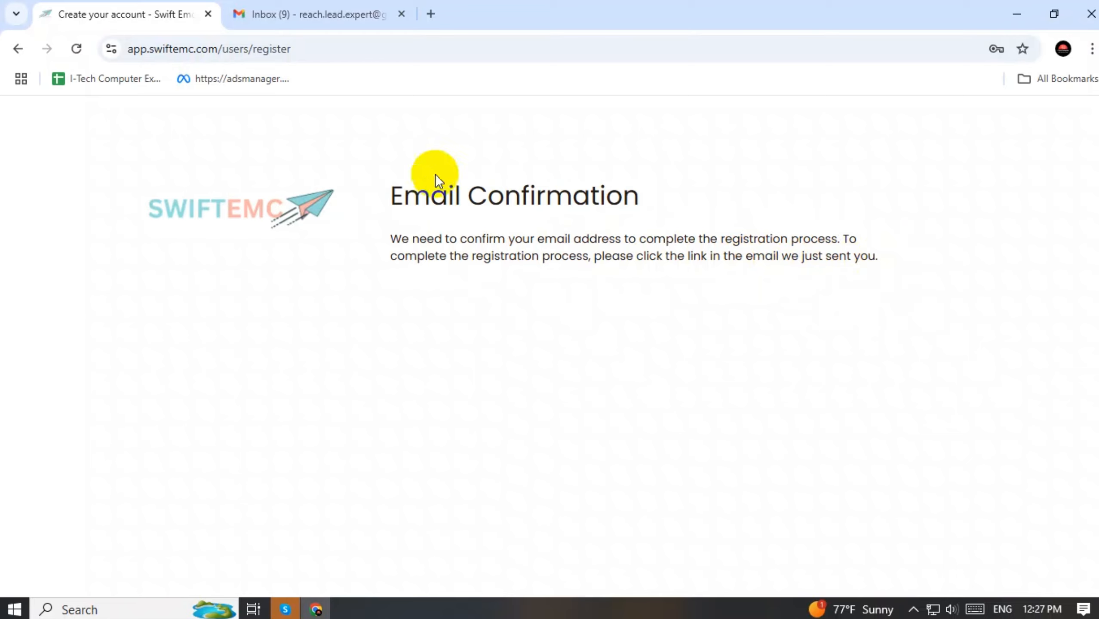
pyautogui.click(341, 4)
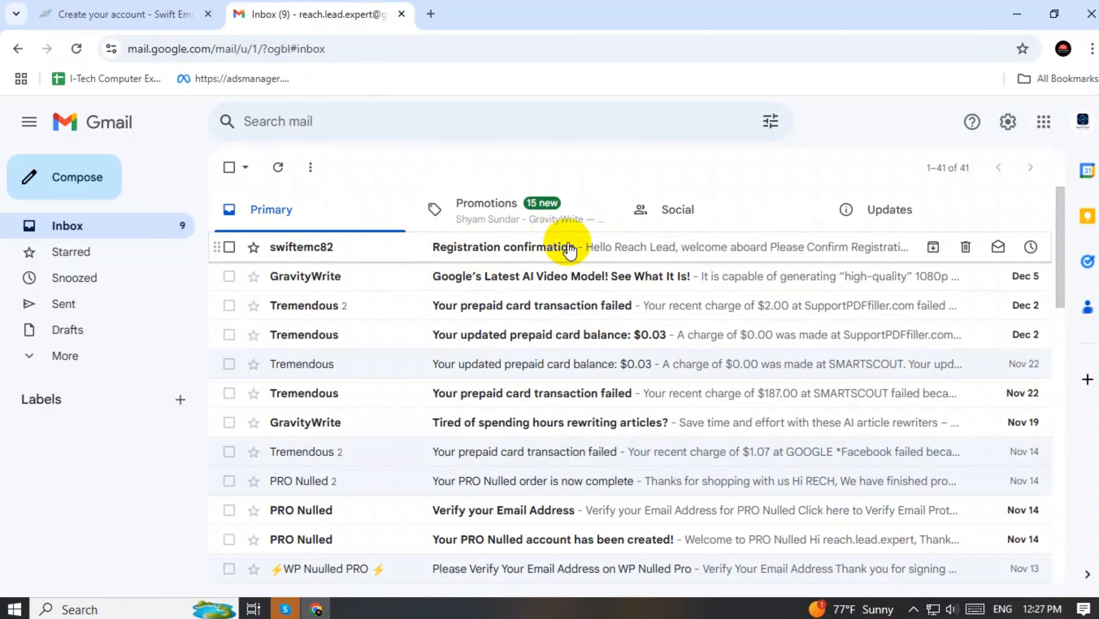
# Open the swiftemc82 Registration confirmation email and follow its activation link
pyautogui.click(531, 249)
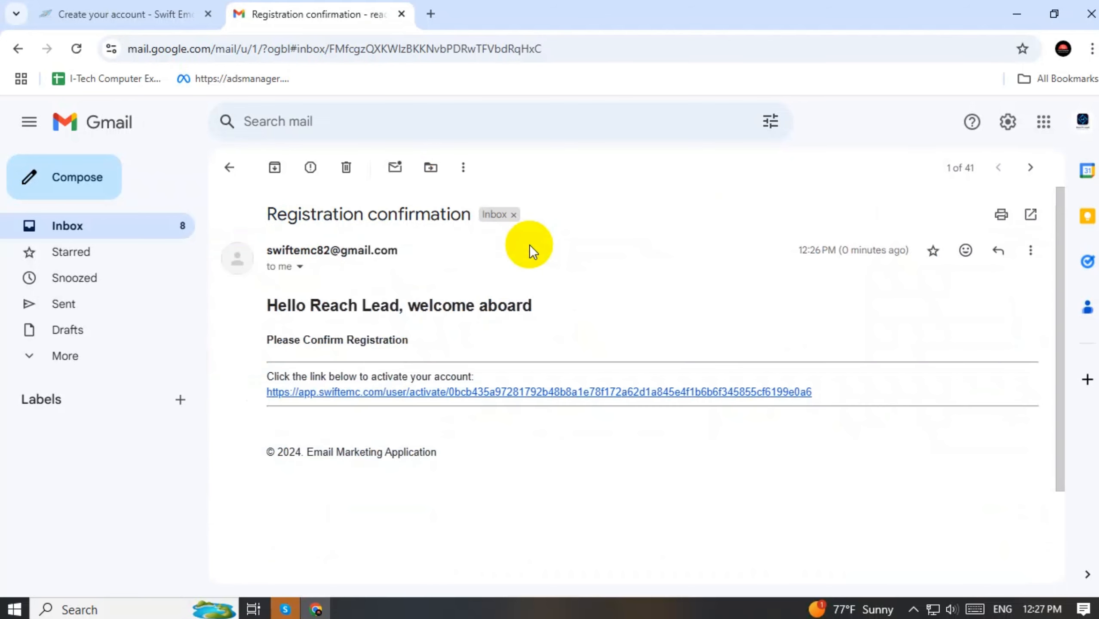
pyautogui.click(379, 399)
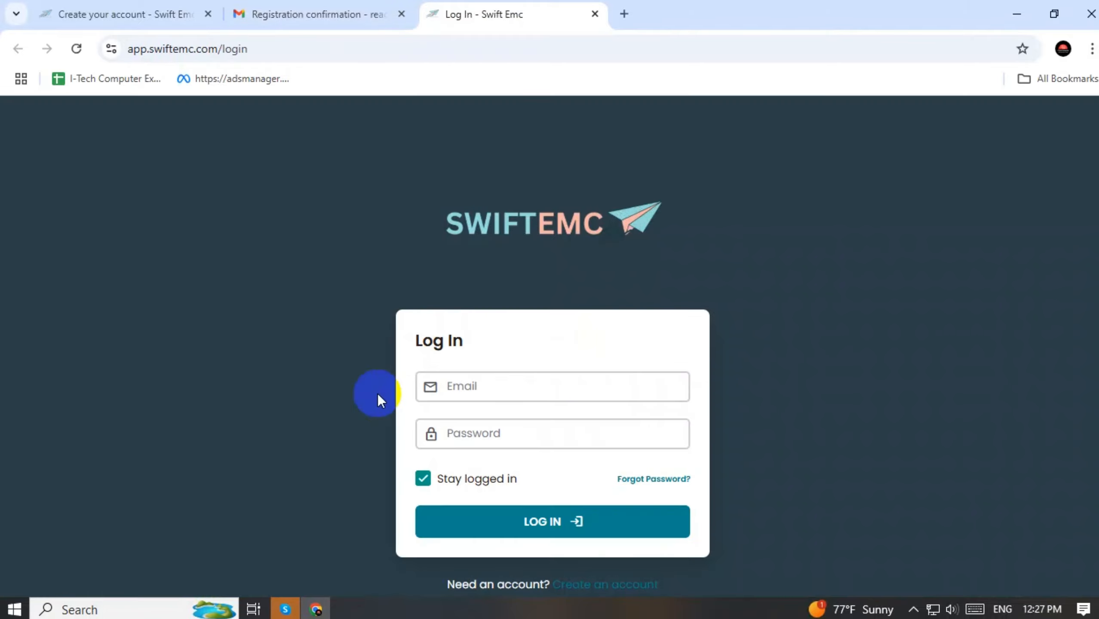
# Log in to SwiftEMC with the saved account email and the pasted password
pyautogui.click(469, 390)
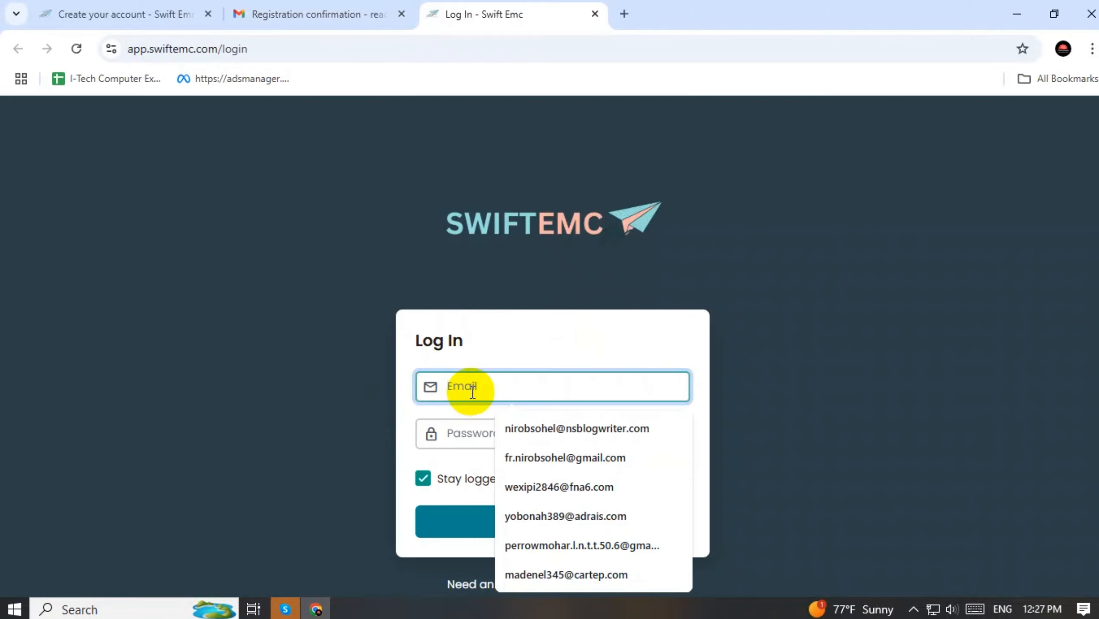
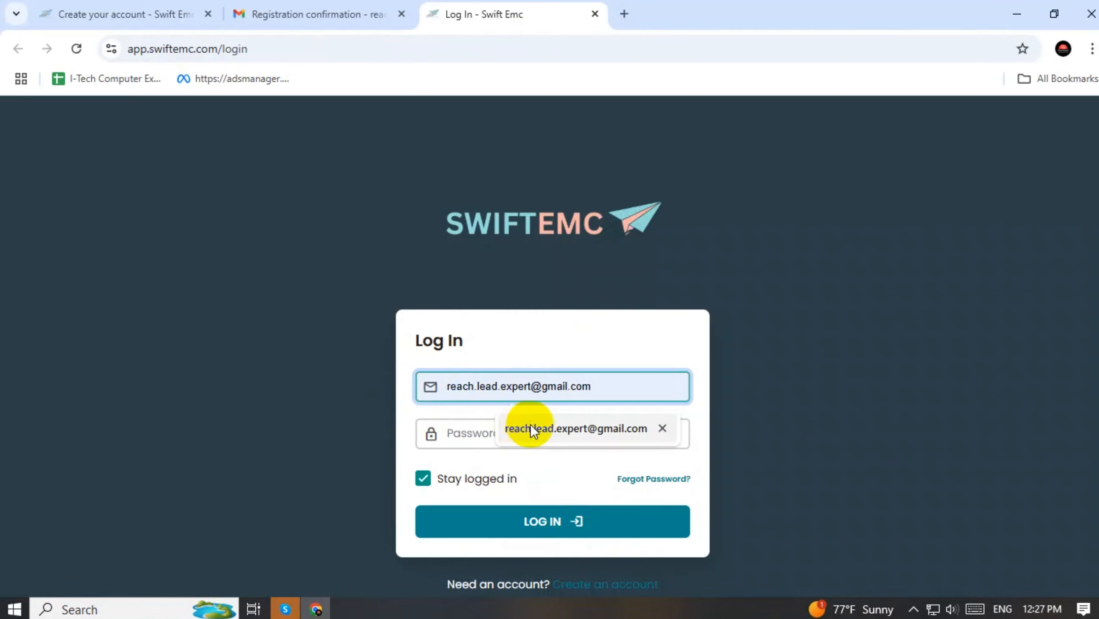
pyautogui.click(534, 427)
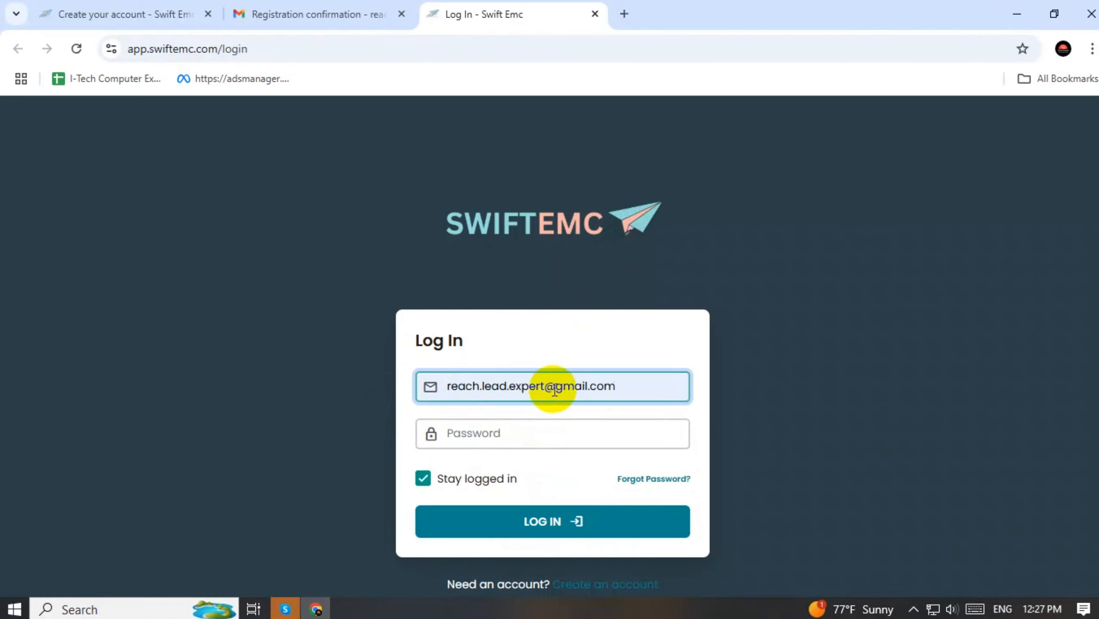
pyautogui.moveTo(555, 386); pyautogui.dragTo(448, 387)
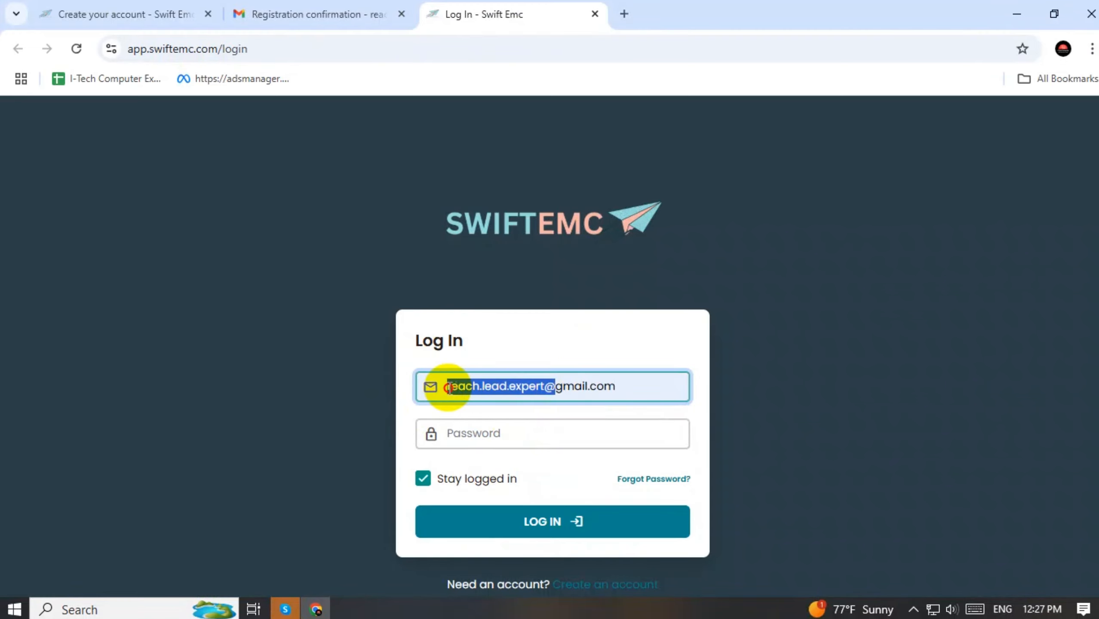
pyautogui.click(490, 432)
pyautogui.hotkey('ctrl', 'v')
pyautogui.click(608, 531)
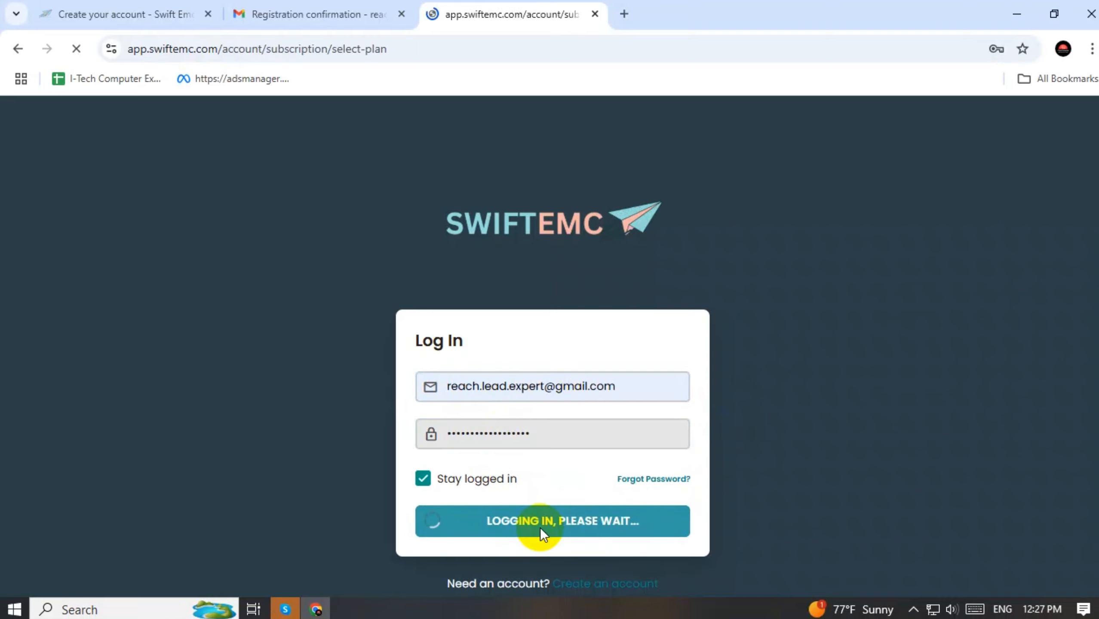
# Select the Free $0 plan with 50,000 sending credits
pyautogui.scroll(-3, 361, 337)
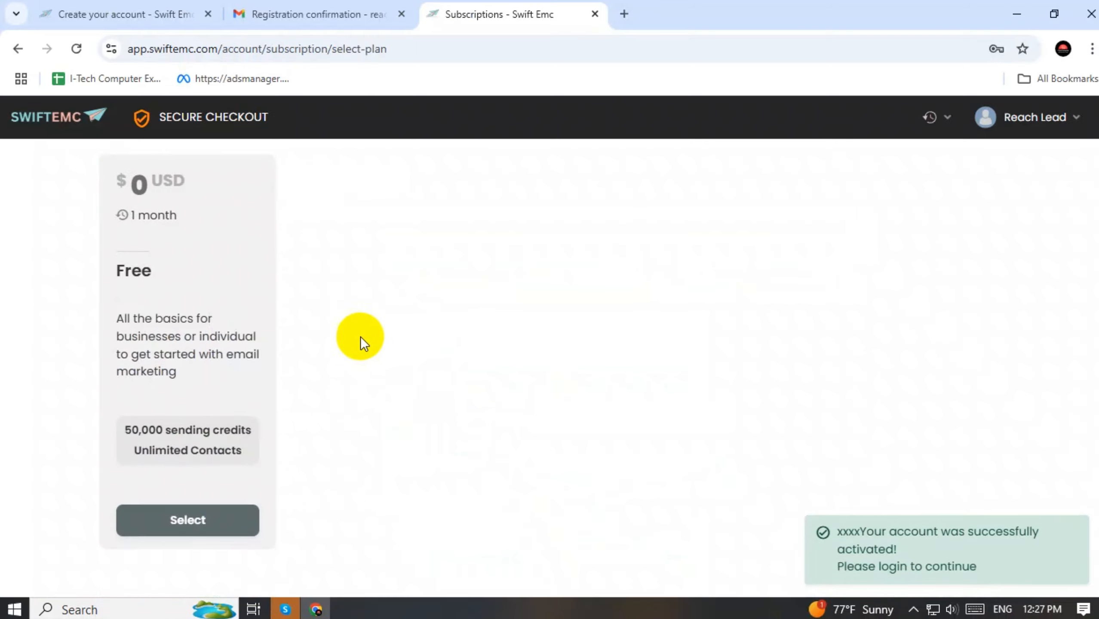
pyautogui.scroll(3, 338, 352)
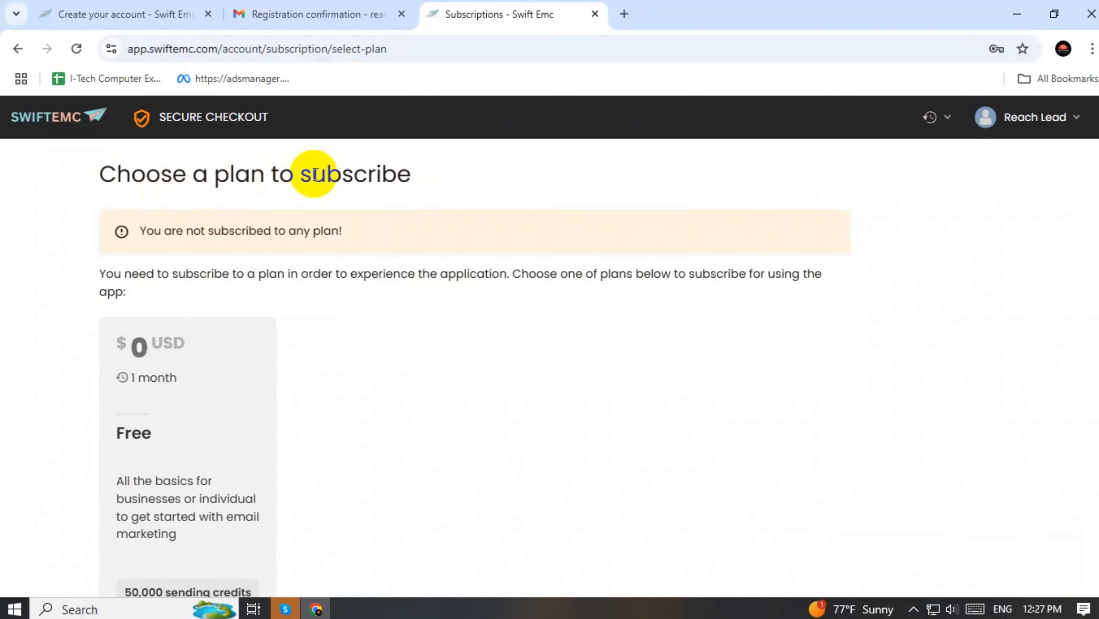
pyautogui.scroll(-3, 456, 177)
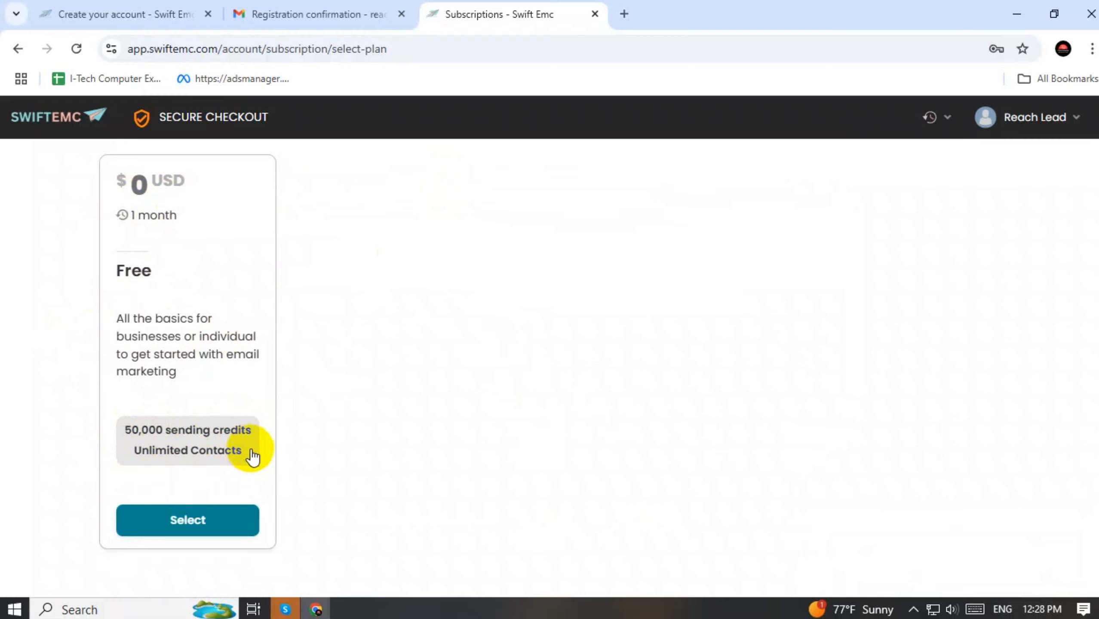
pyautogui.click(190, 524)
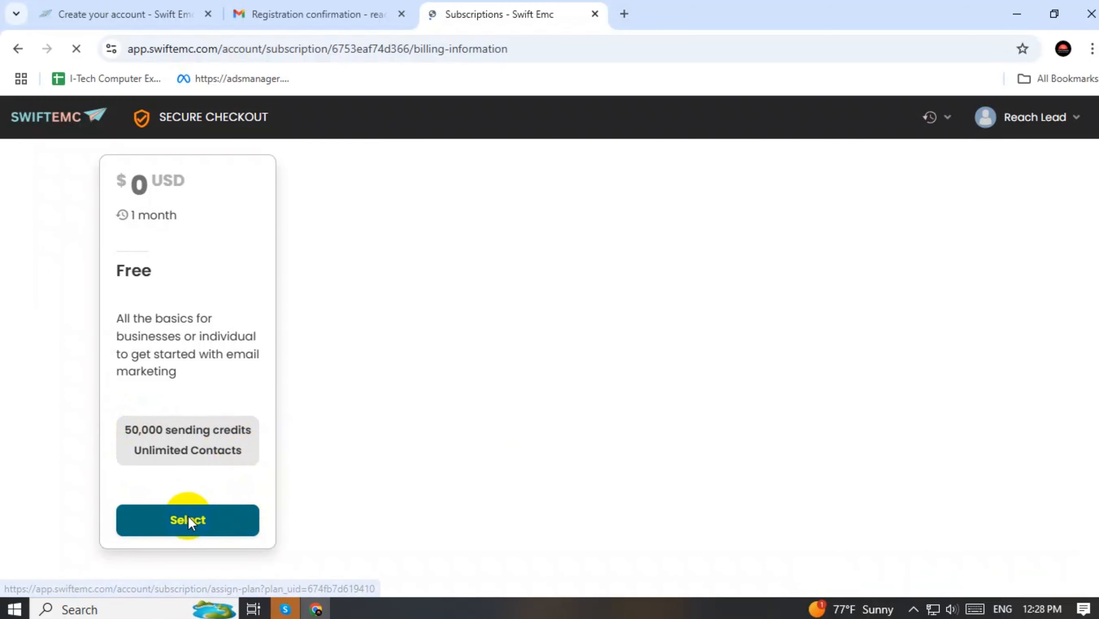
# Enter the billing first and last name, and fill in the saved email and phone number
pyautogui.click(214, 362)
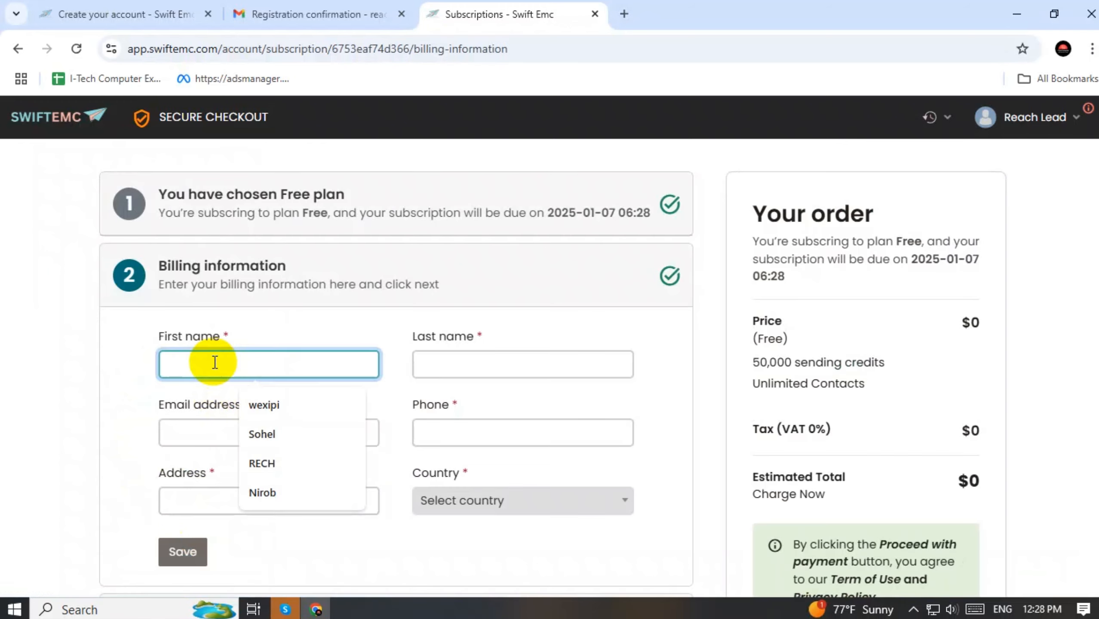
pyautogui.write('Rech')
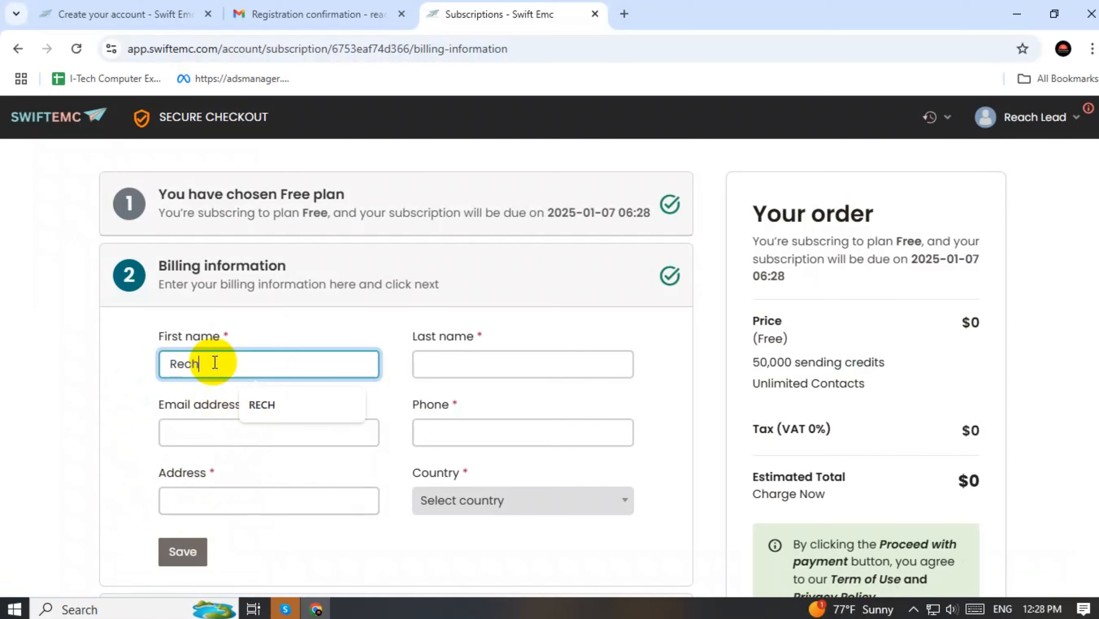
pyautogui.press('Tab')
pyautogui.write('Le')
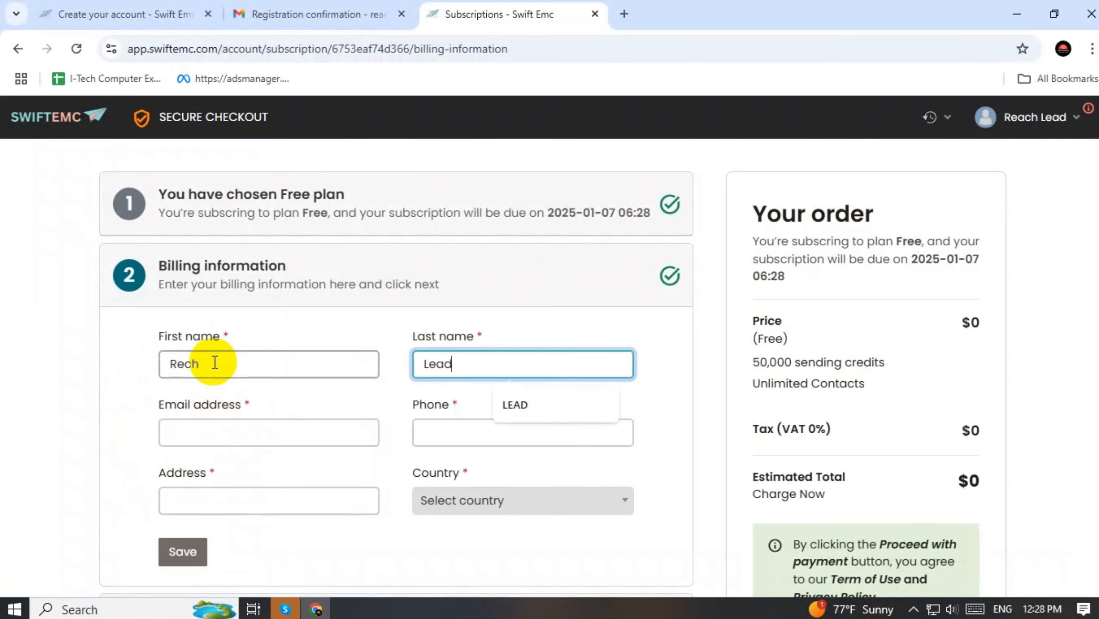
pyautogui.click(282, 423)
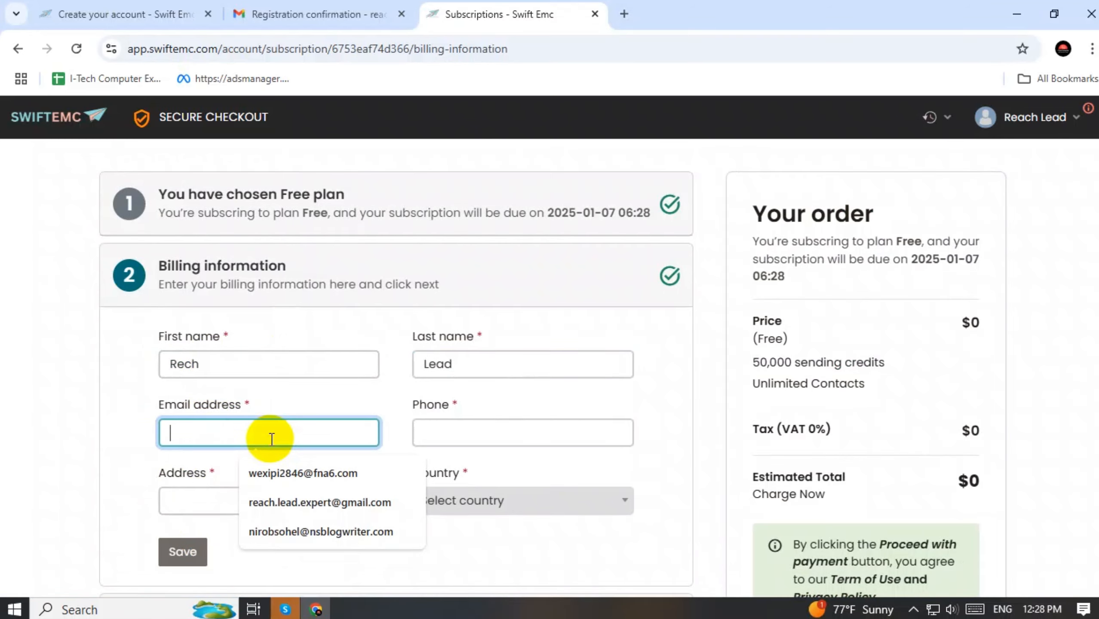
pyautogui.click(312, 502)
pyautogui.click(464, 428)
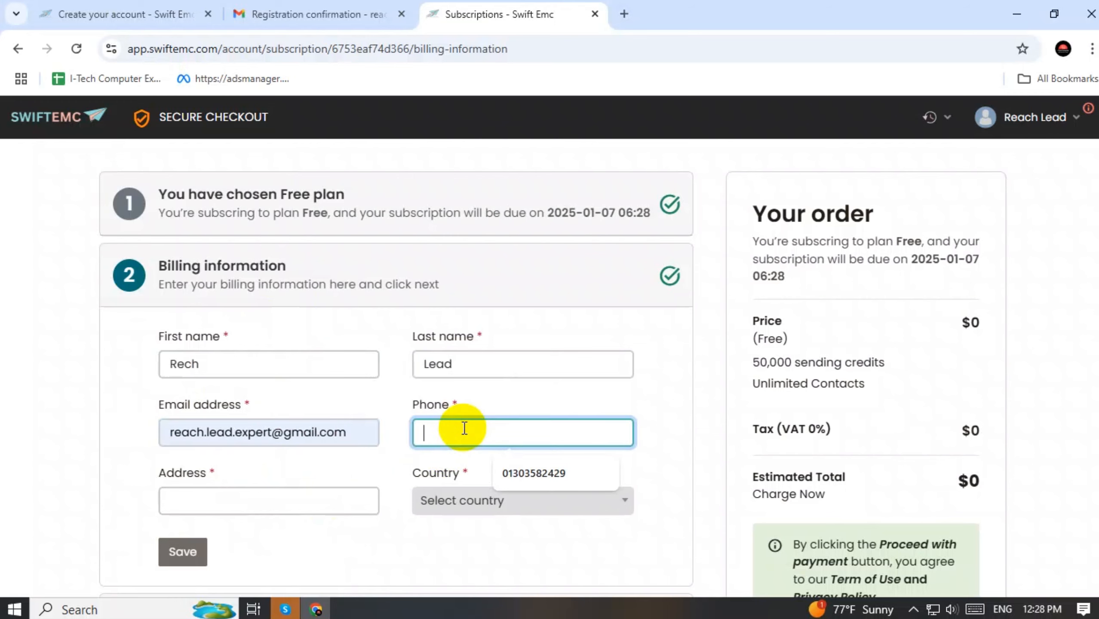
pyautogui.click(537, 476)
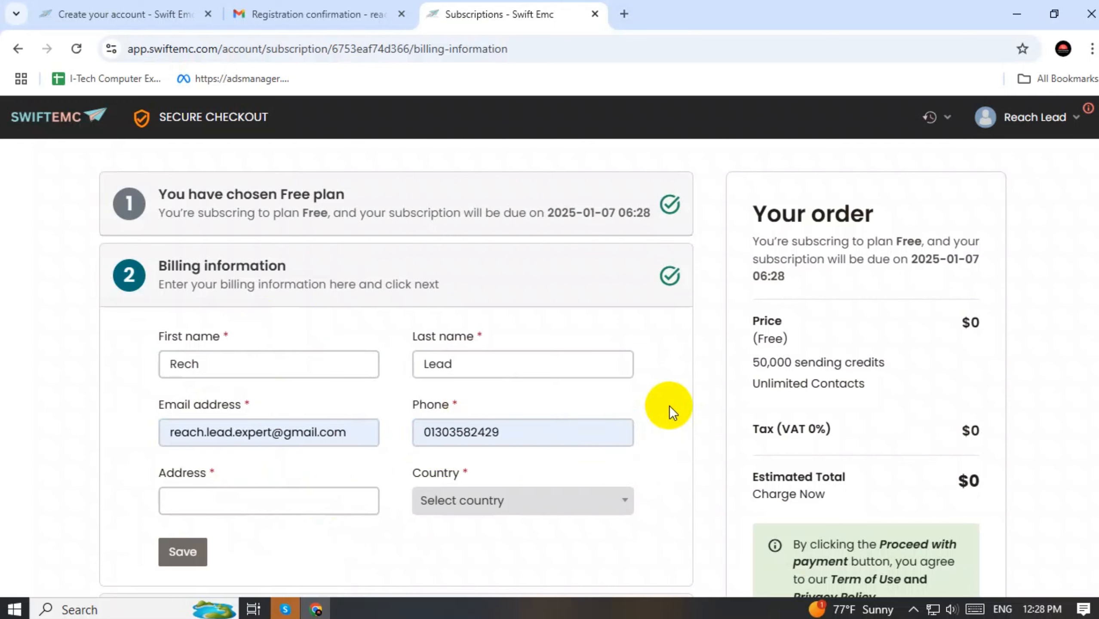
# Set the billing country to Bangladesh and fill in the saved street address
pyautogui.click(515, 503)
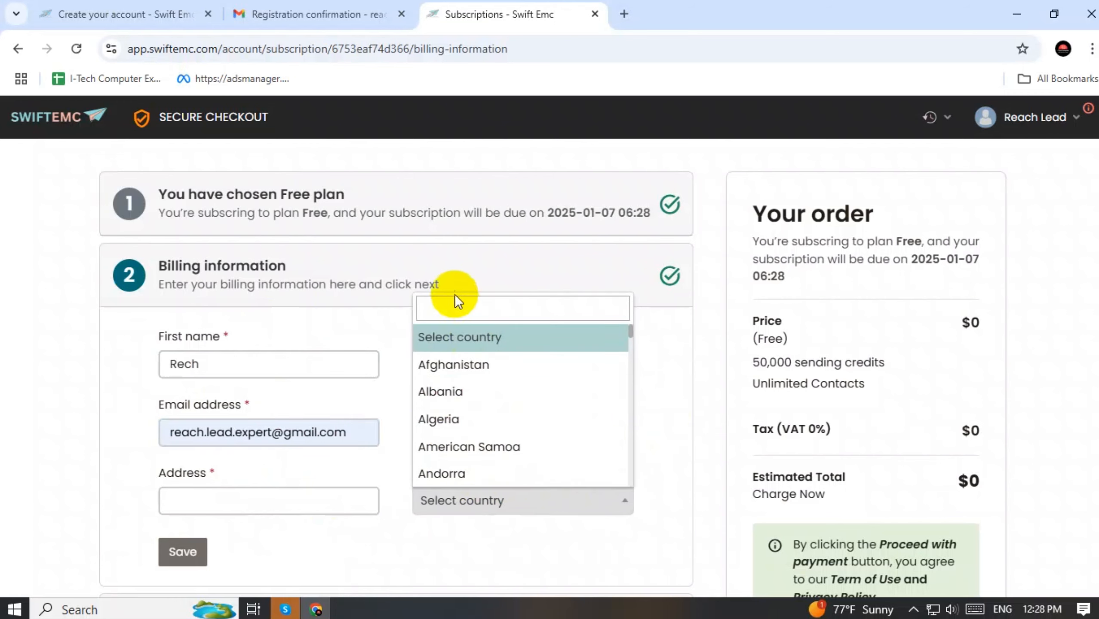
pyautogui.write('Ban')
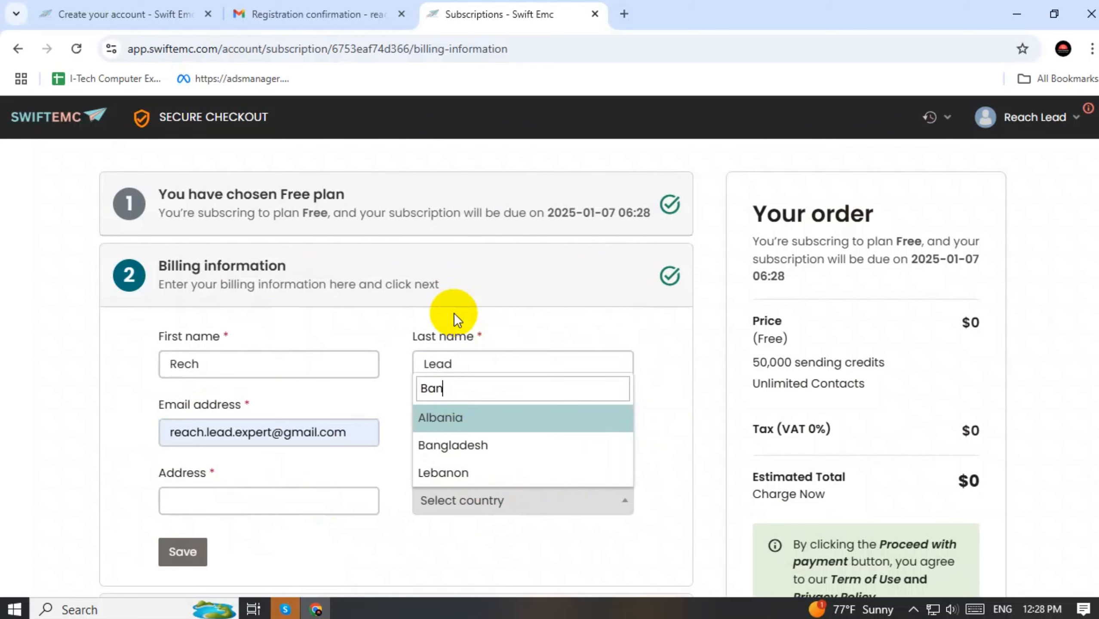
pyautogui.click(468, 452)
pyautogui.click(284, 503)
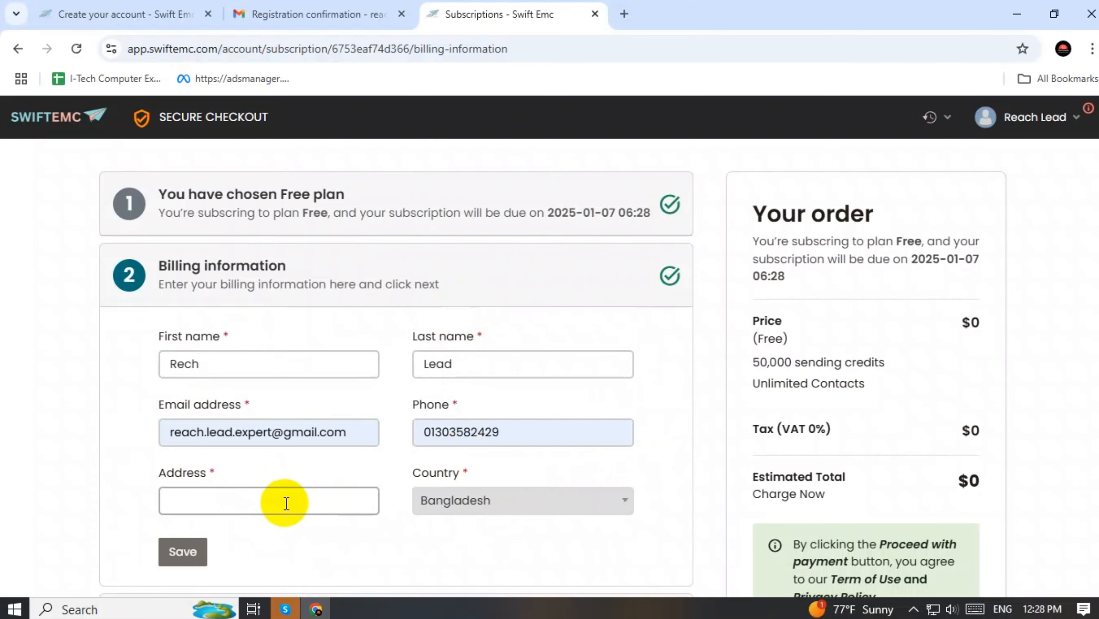
pyautogui.click(321, 422)
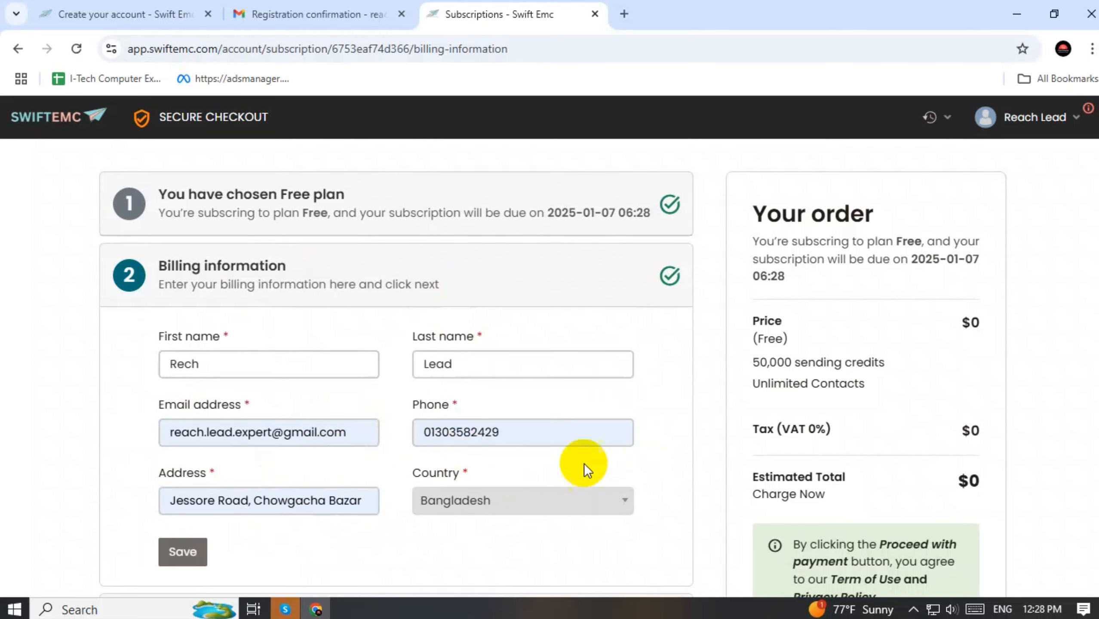
pyautogui.scroll(-2, 682, 447)
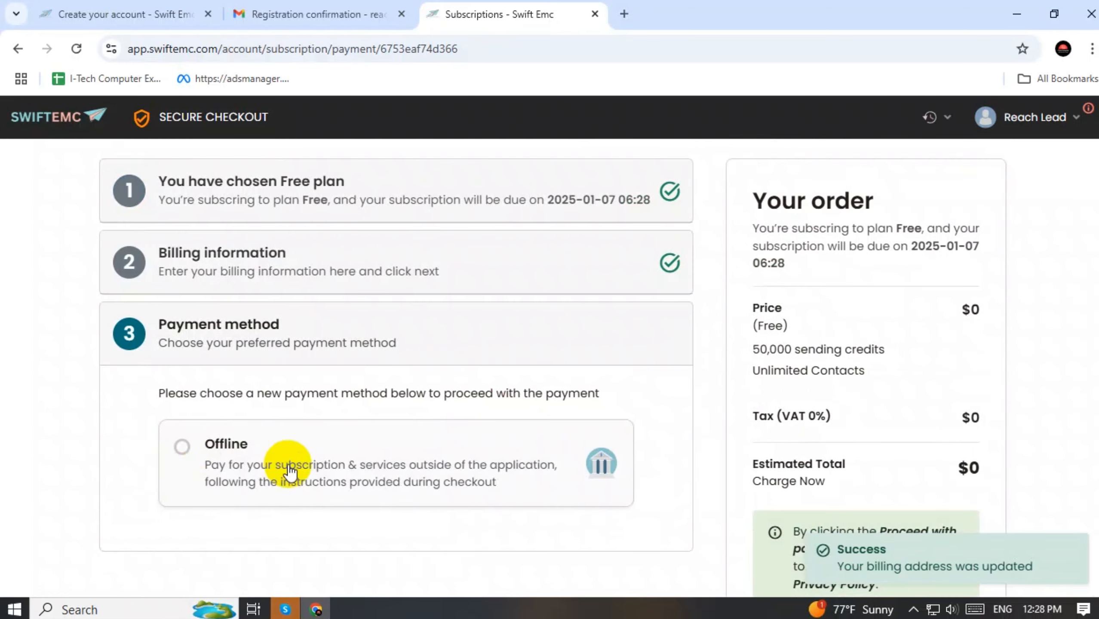
# Choose Offline payment and start the Free subscription
pyautogui.click(181, 447)
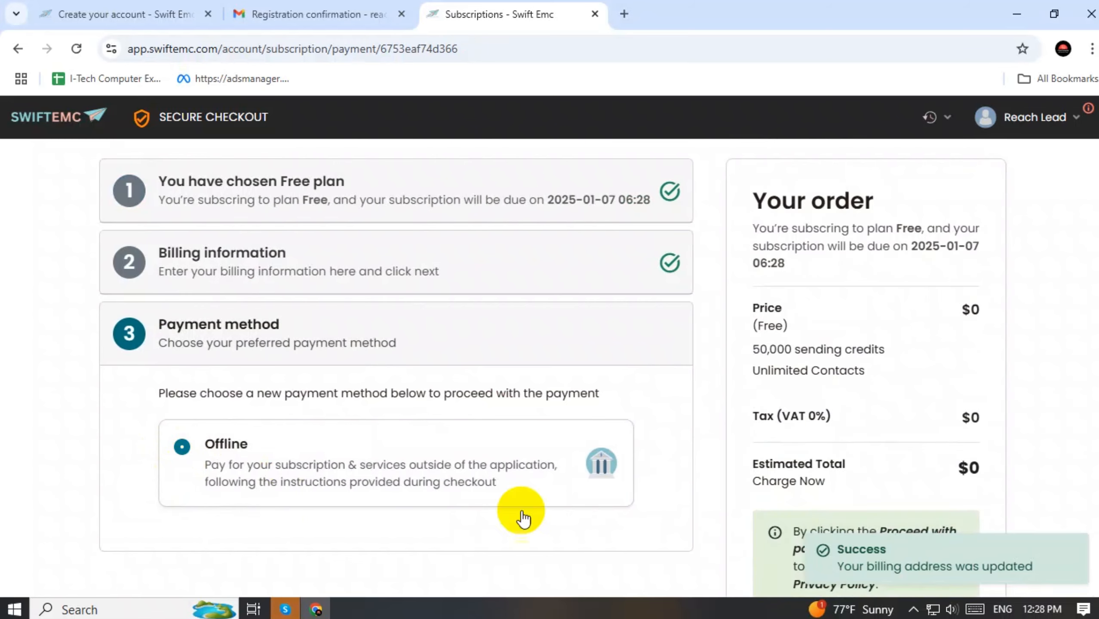
pyautogui.scroll(-3, 829, 295)
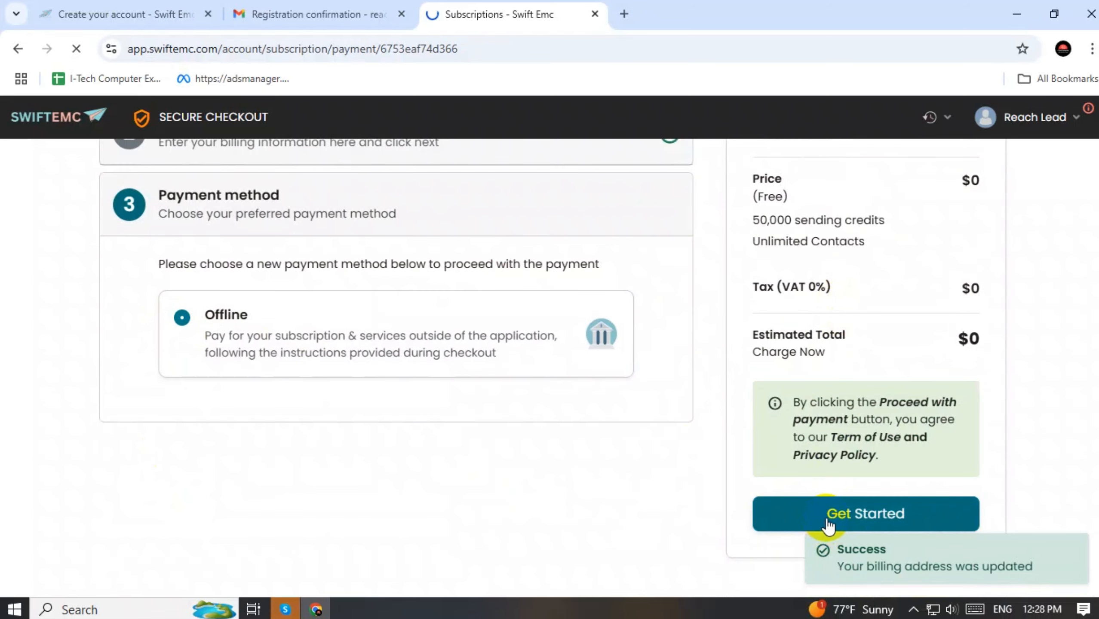
pyautogui.click(829, 520)
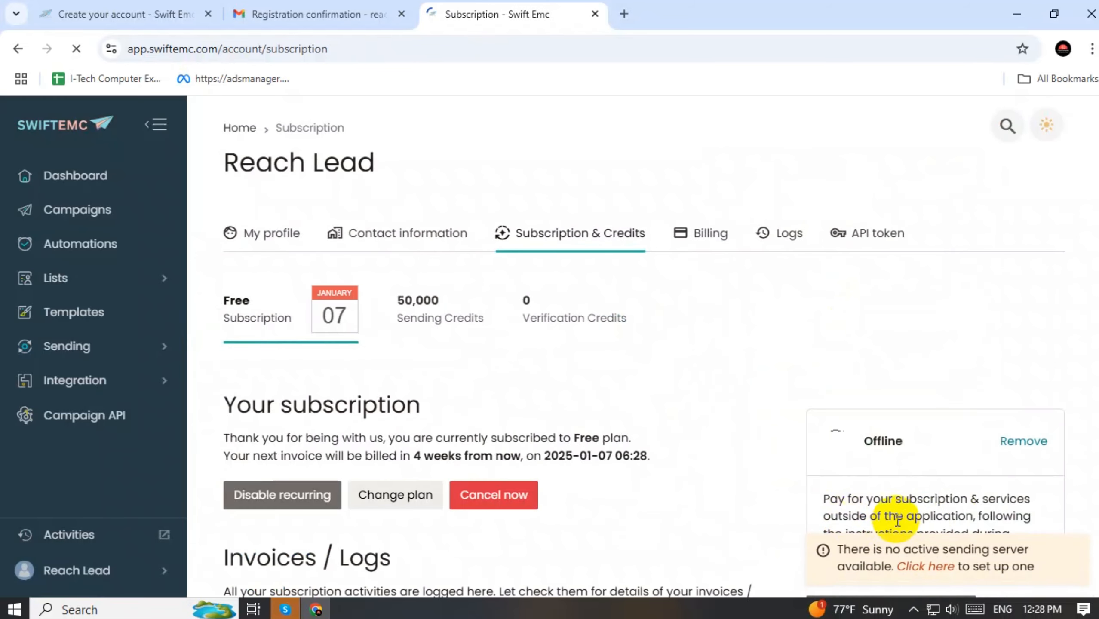
# Review the active Free subscription details and expand the Sending section in the sidebar
pyautogui.scroll(-2, 558, 314)
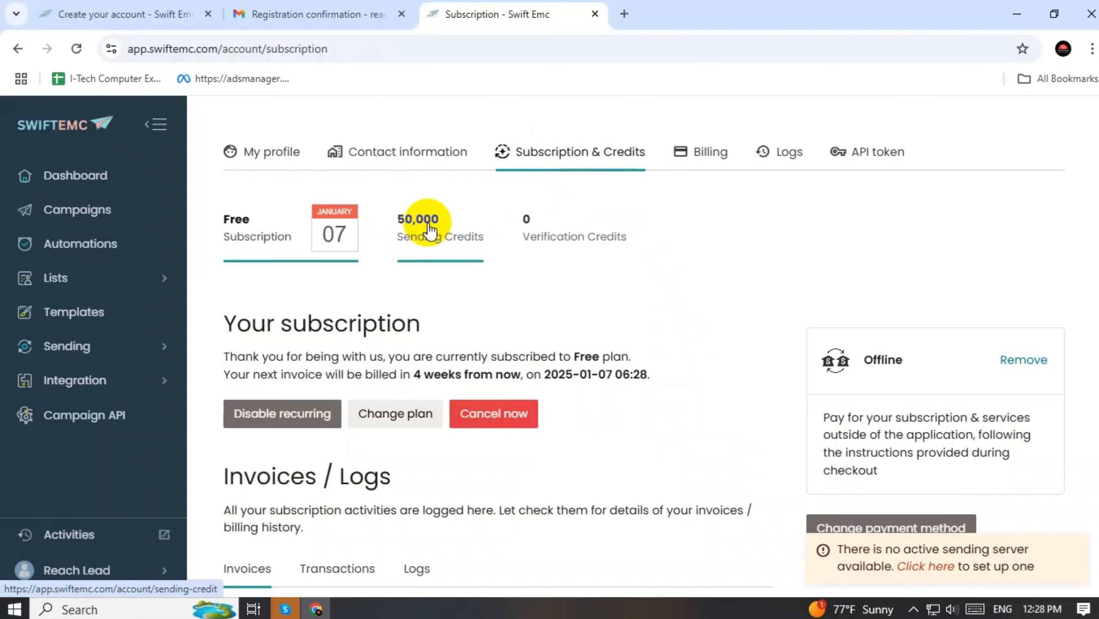
pyautogui.scroll(-10, 459, 246)
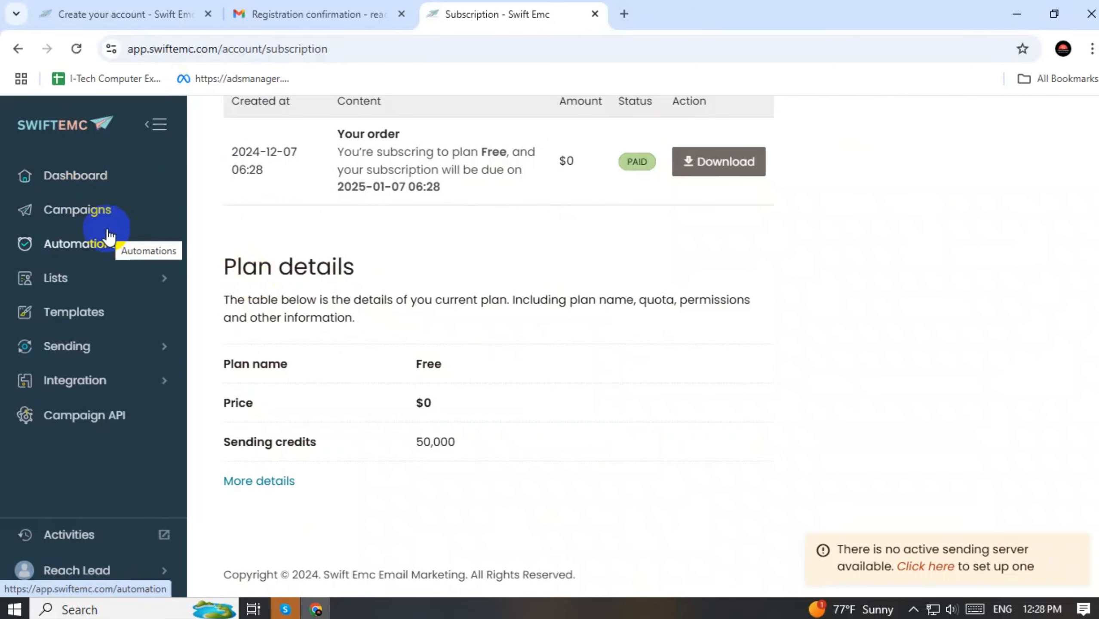
pyautogui.scroll(10, 355, 306)
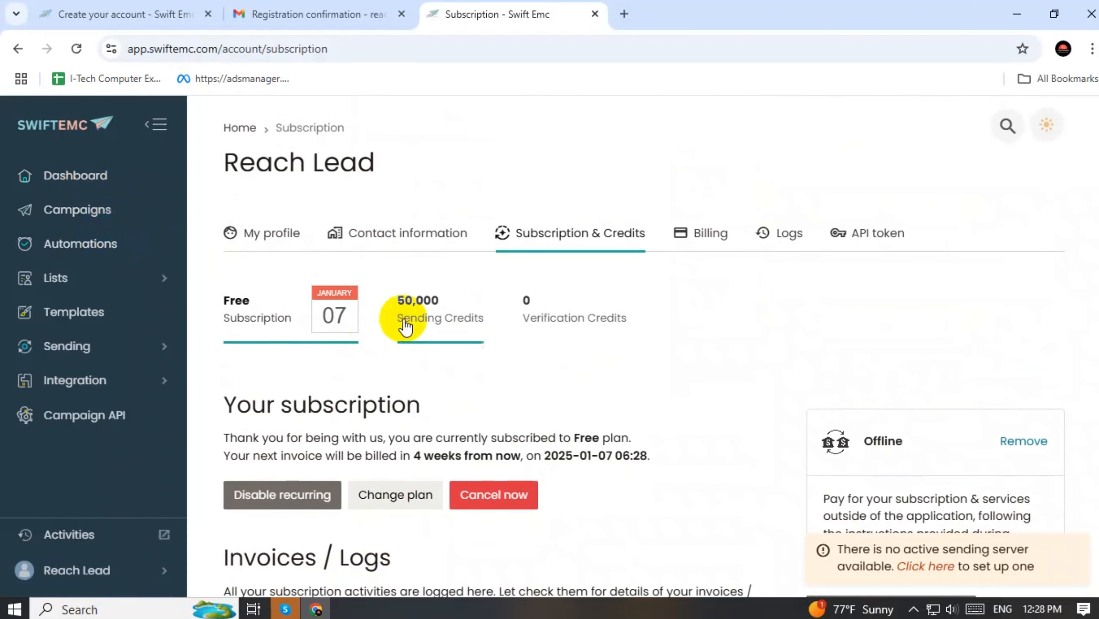
pyautogui.click(86, 349)
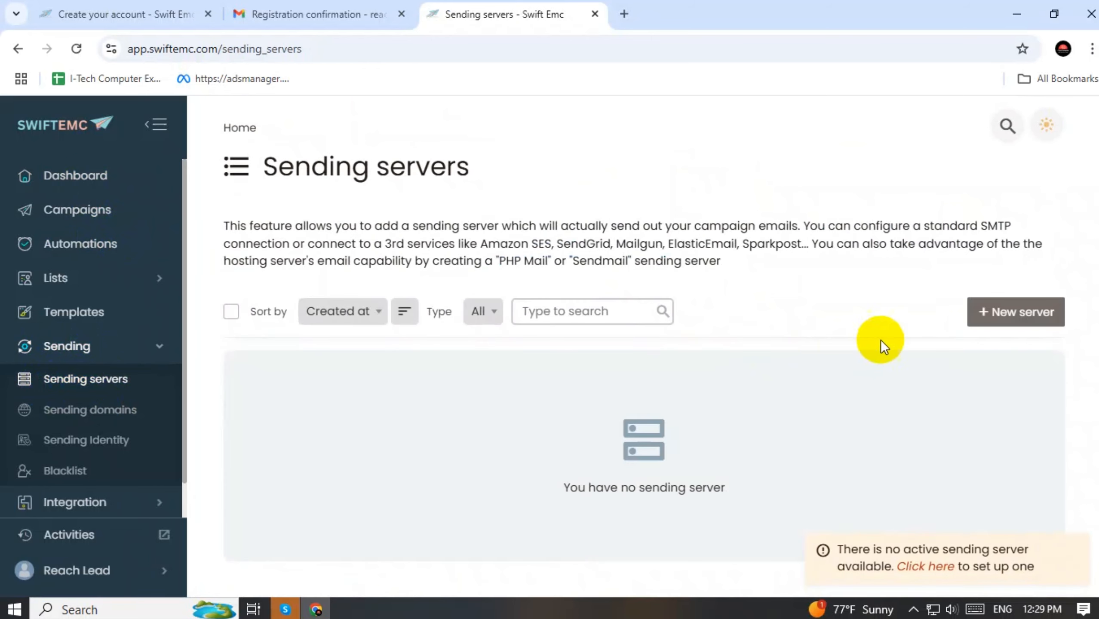
# Add a new sending server of type SMTP and focus its Hostname field
pyautogui.click(1001, 320)
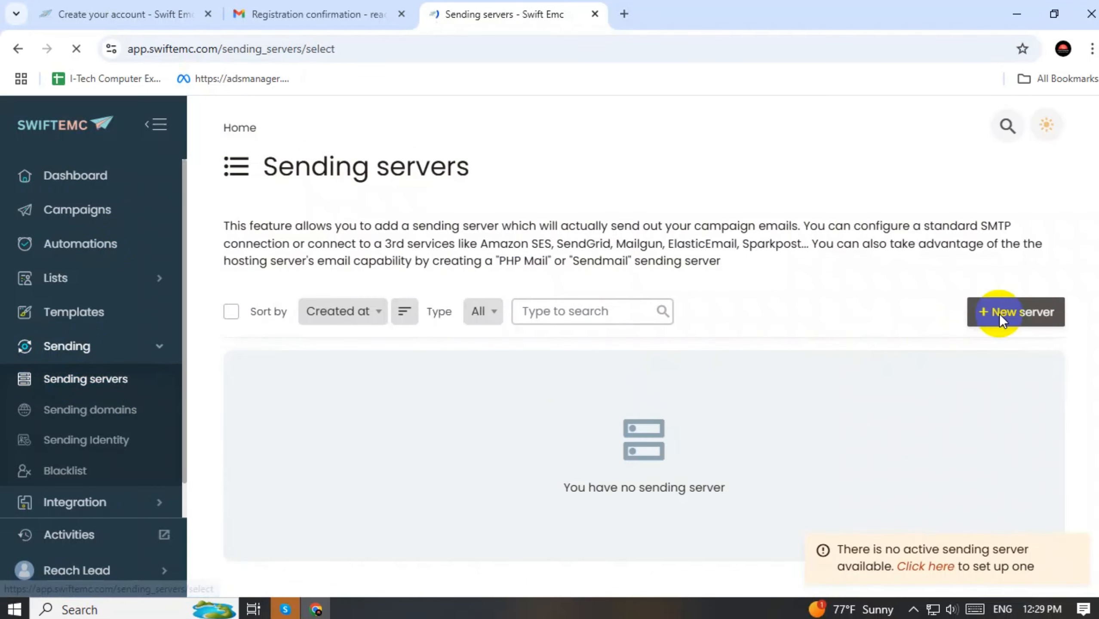
pyautogui.scroll(-8, 532, 368)
pyautogui.scroll(-3, 402, 429)
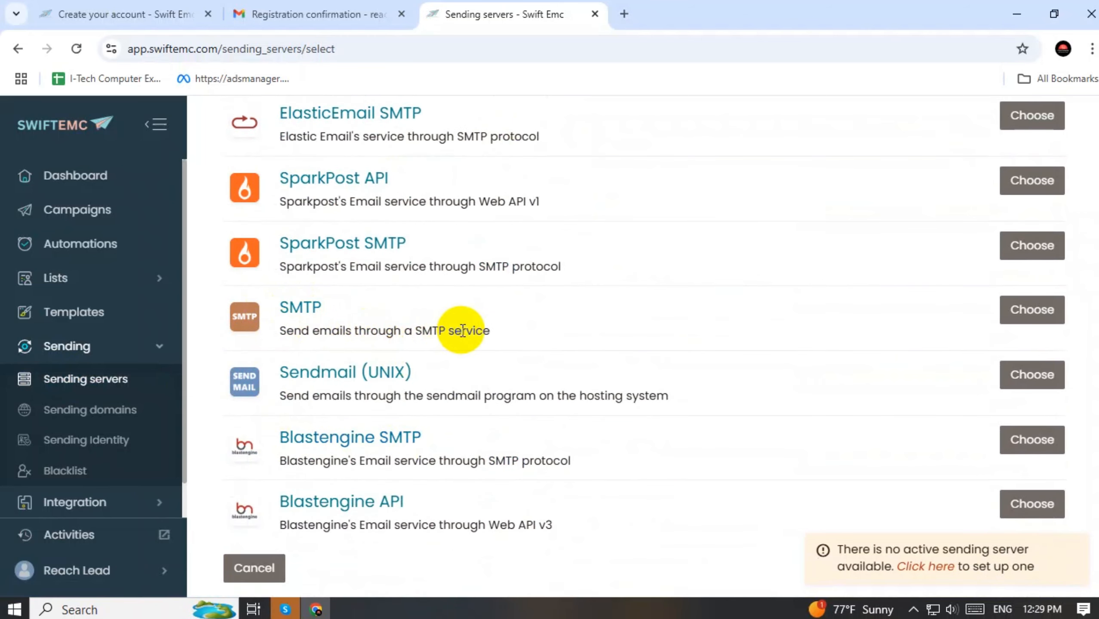
pyautogui.click(1037, 311)
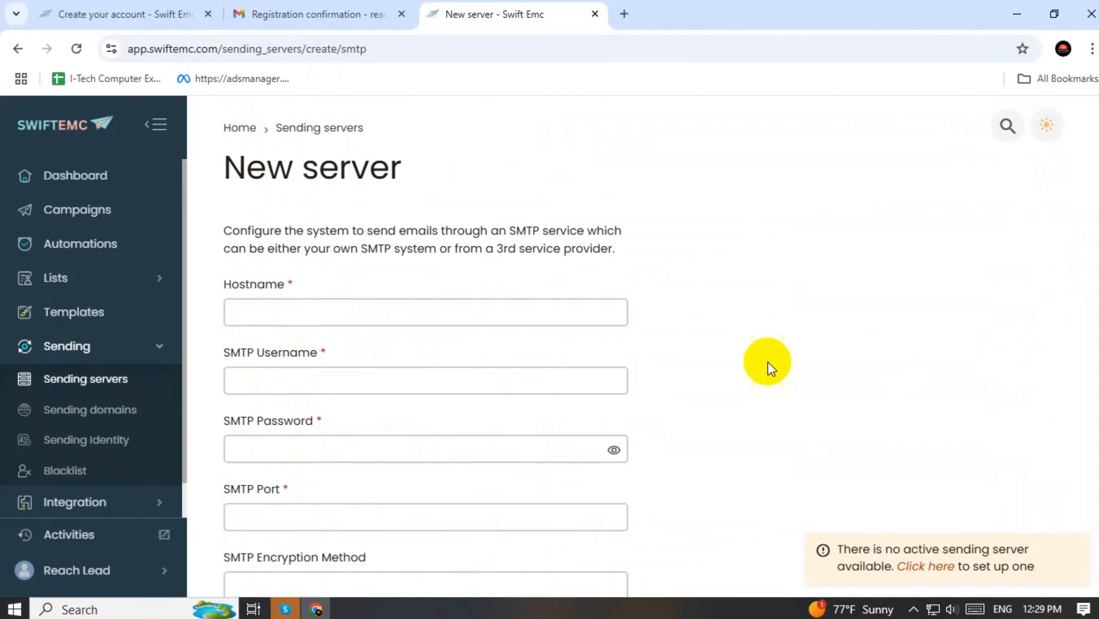
pyautogui.click(270, 310)
# Return to the Gmail inbox and open Google Account from the apps grid
pyautogui.click(282, 12)
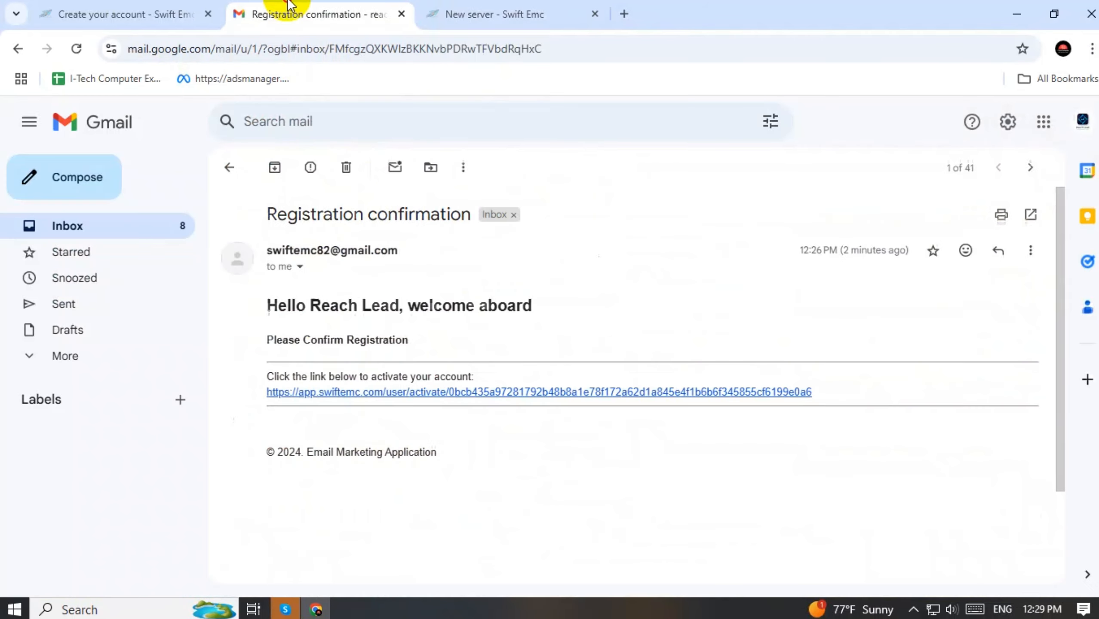
pyautogui.click(230, 167)
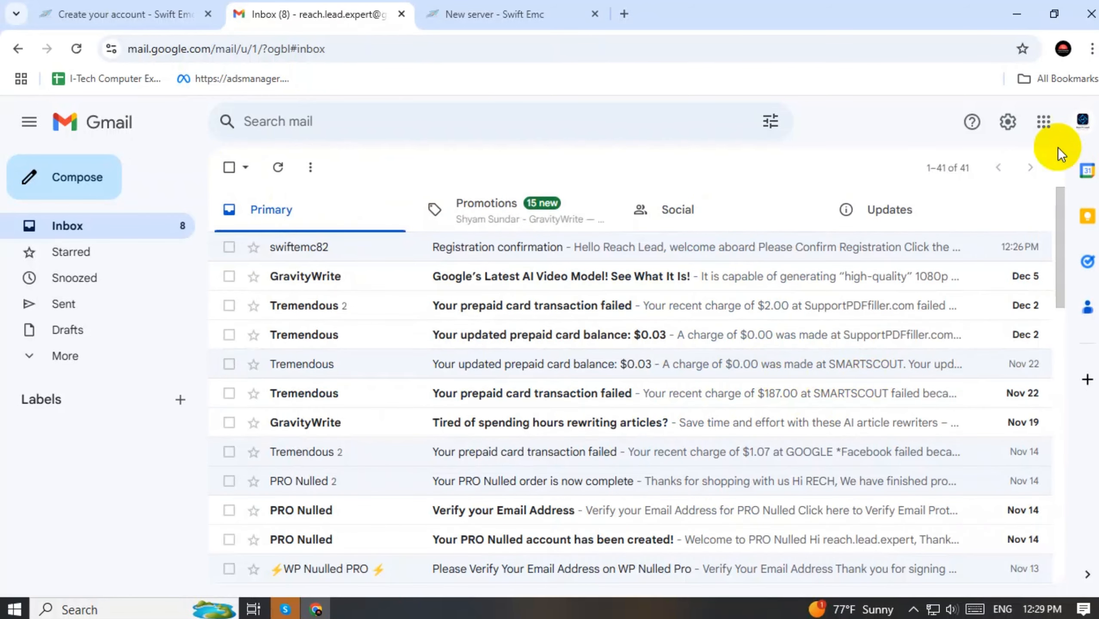
pyautogui.click(1043, 121)
pyautogui.scroll(-5, 976, 334)
pyautogui.scroll(5, 975, 333)
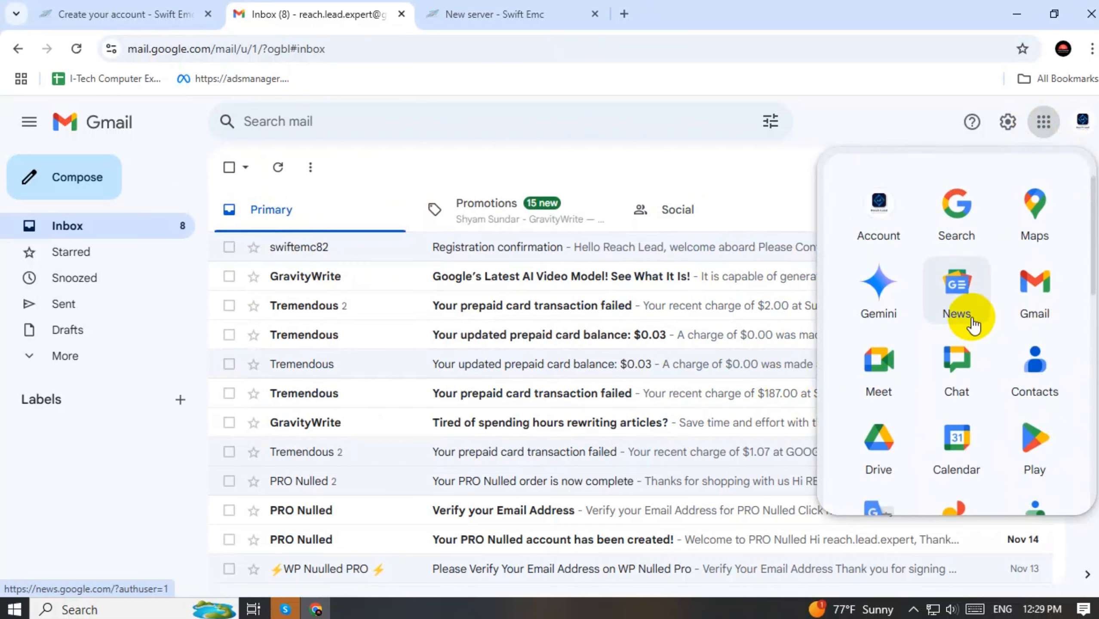
pyautogui.click(884, 213)
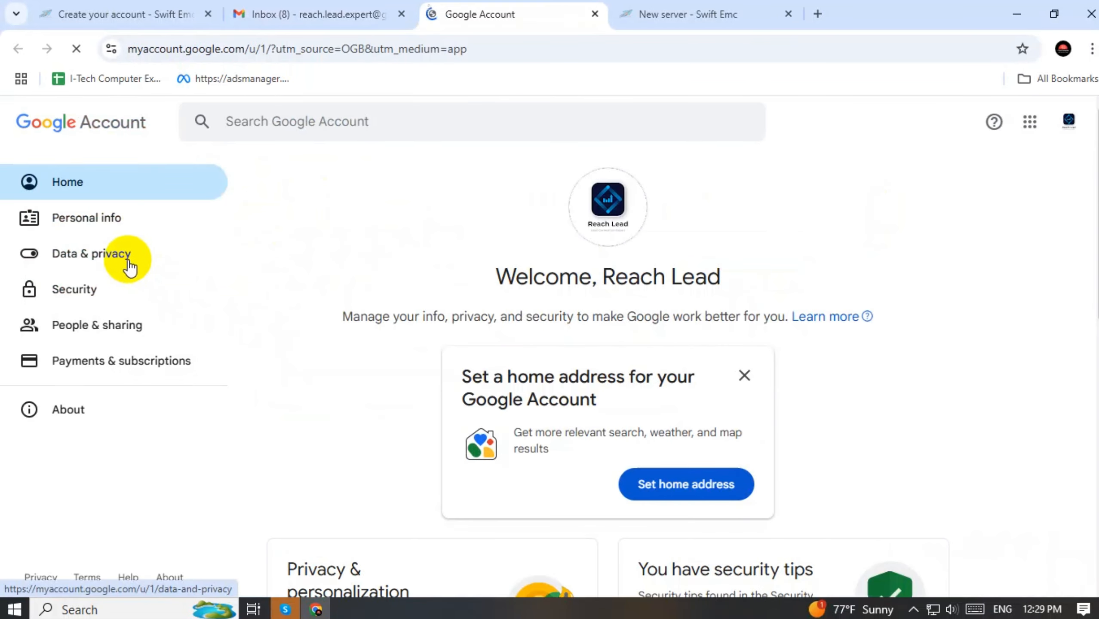
# Open the 2-Step Verification settings under Google Account Security
pyautogui.click(76, 290)
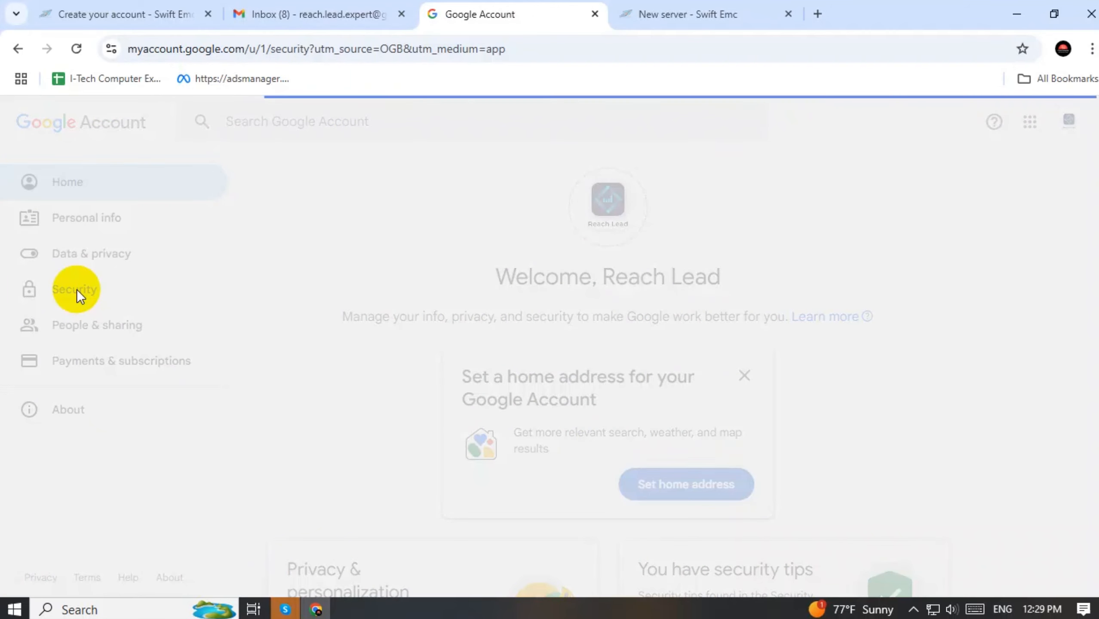
pyautogui.scroll(-5, 683, 341)
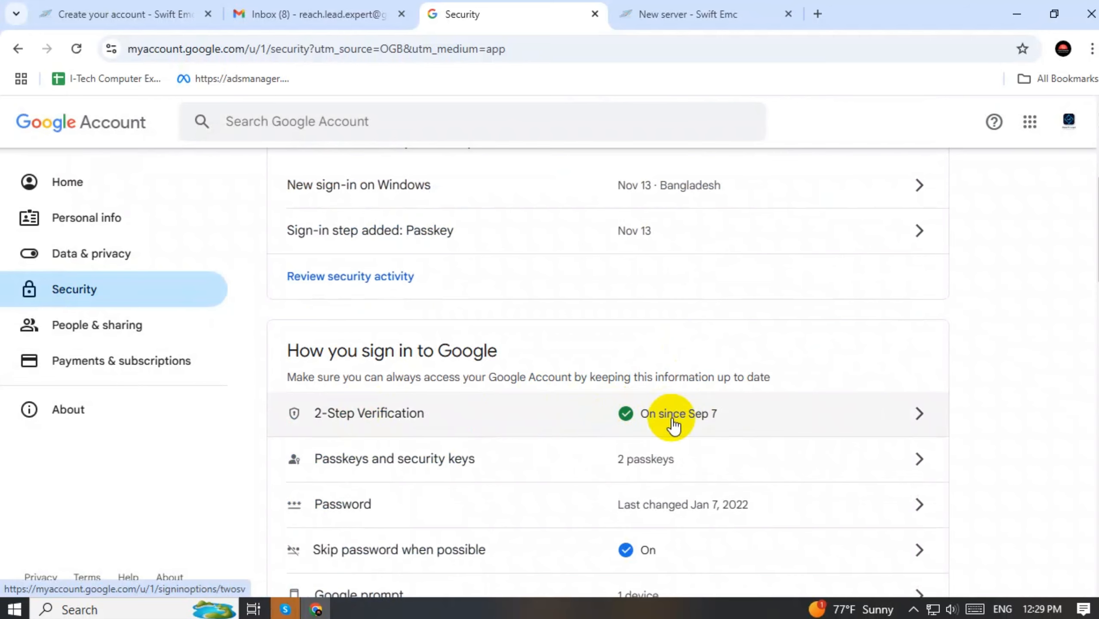
pyautogui.scroll(-5, 672, 426)
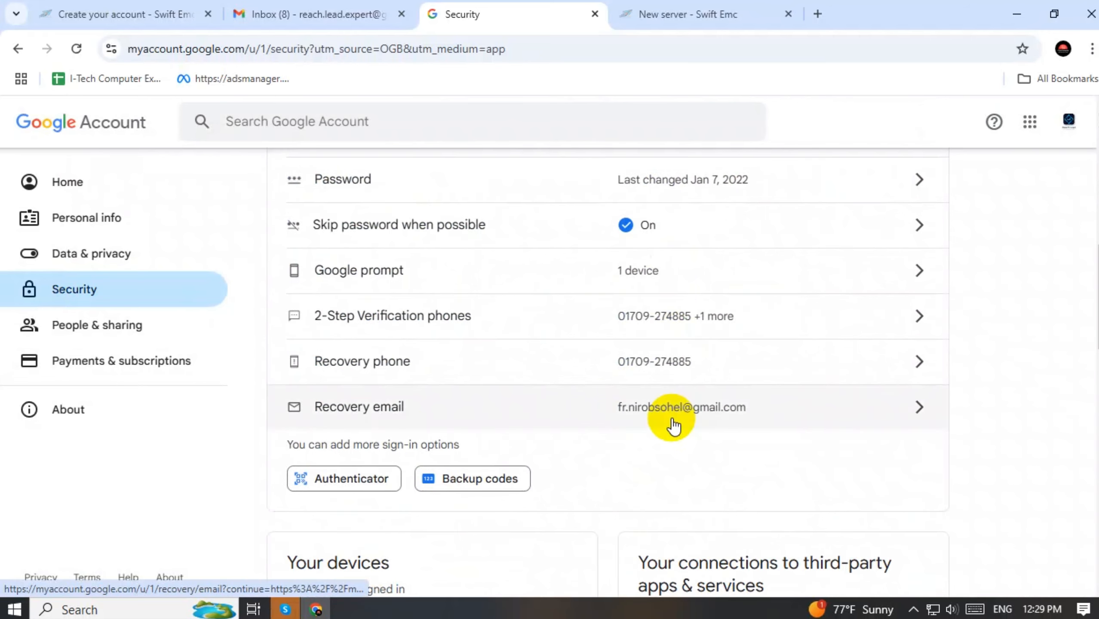
pyautogui.scroll(3, 673, 426)
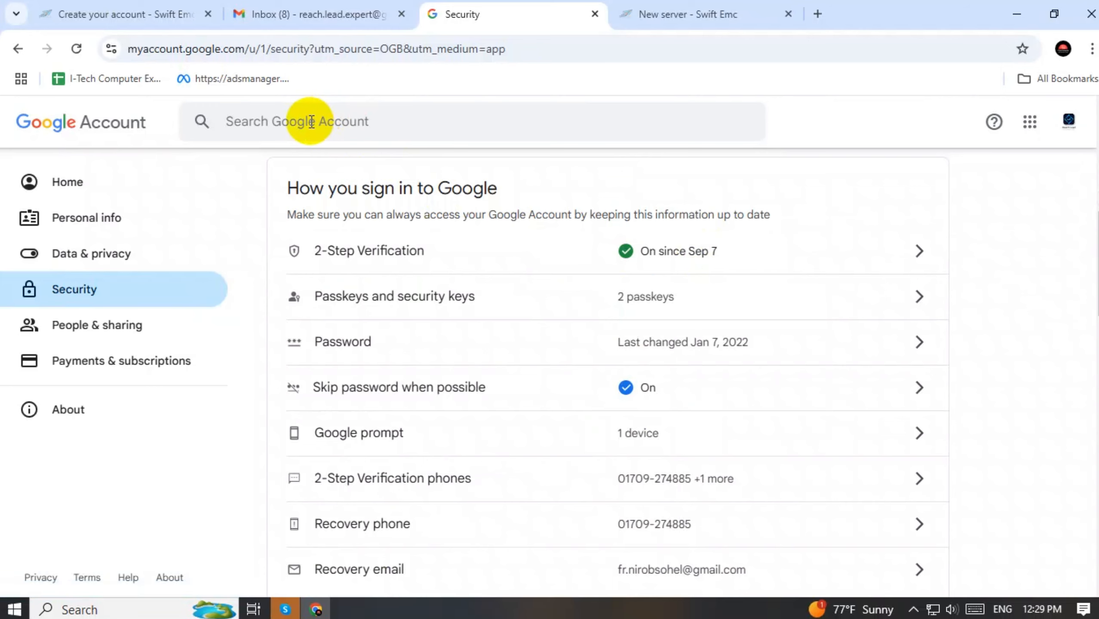
pyautogui.click(664, 251)
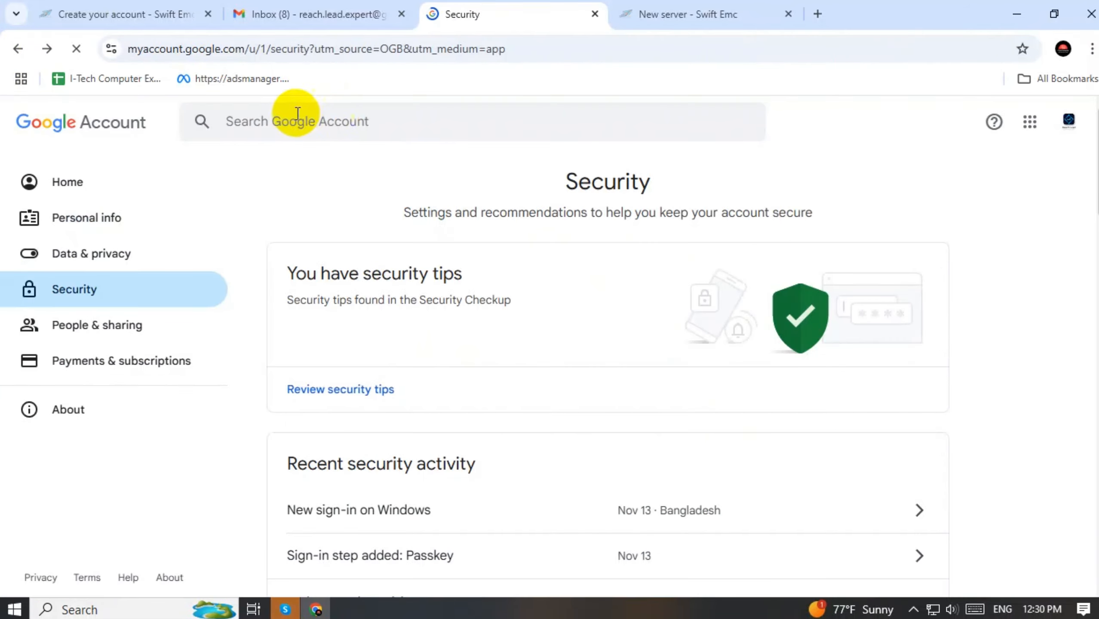
# Search 'apps' to reach App passwords, confirming identity with the passkey PIN
pyautogui.click(278, 116)
pyautogui.write('a')
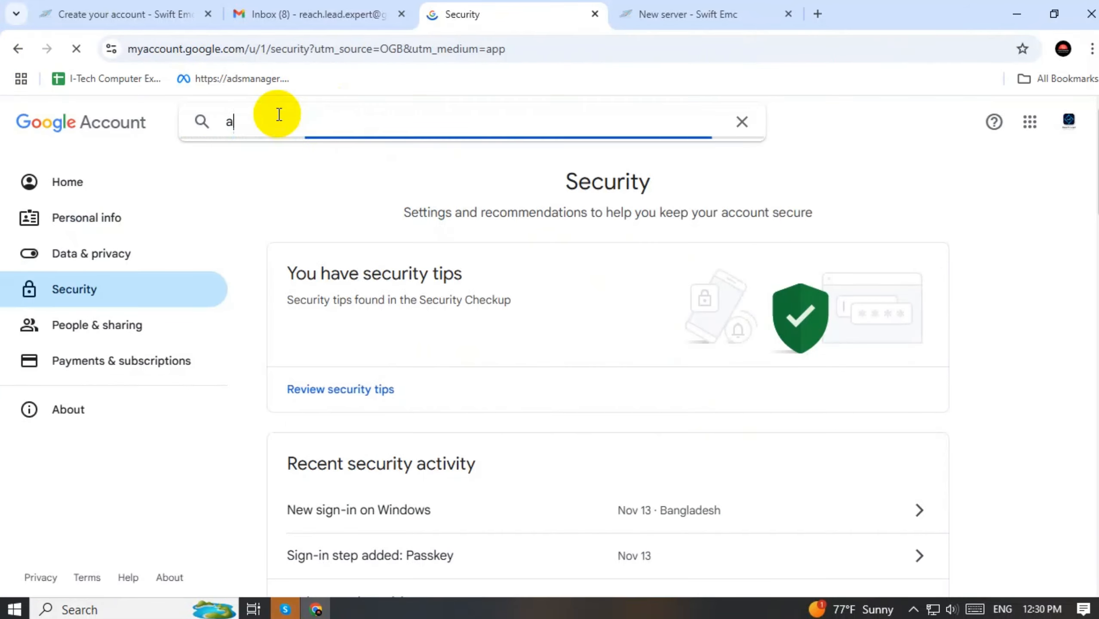
pyautogui.write('pp')
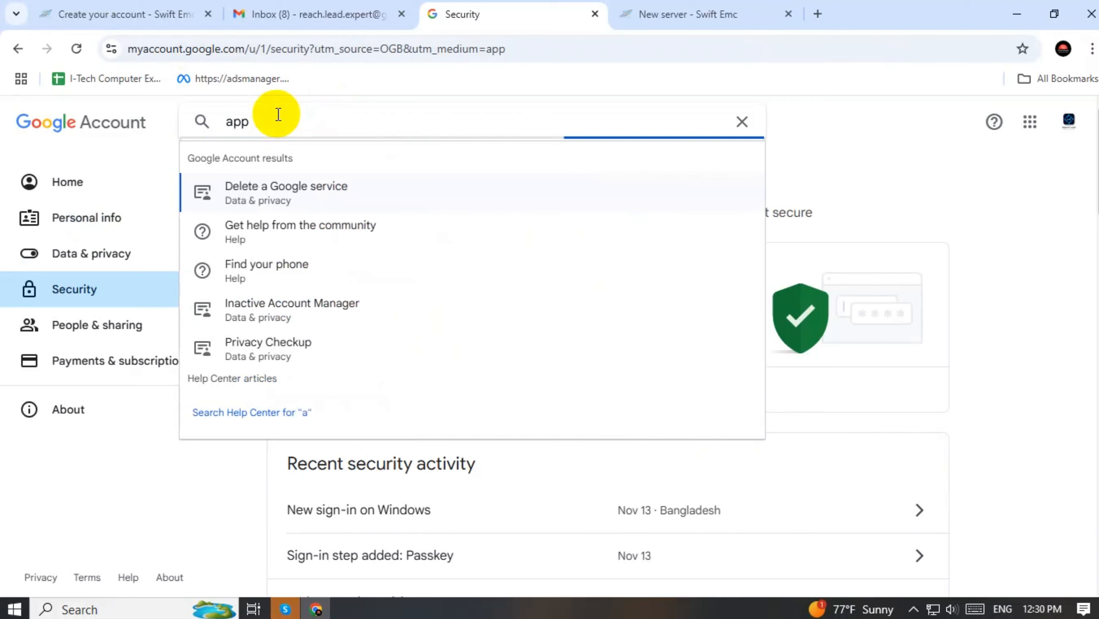
pyautogui.write('s')
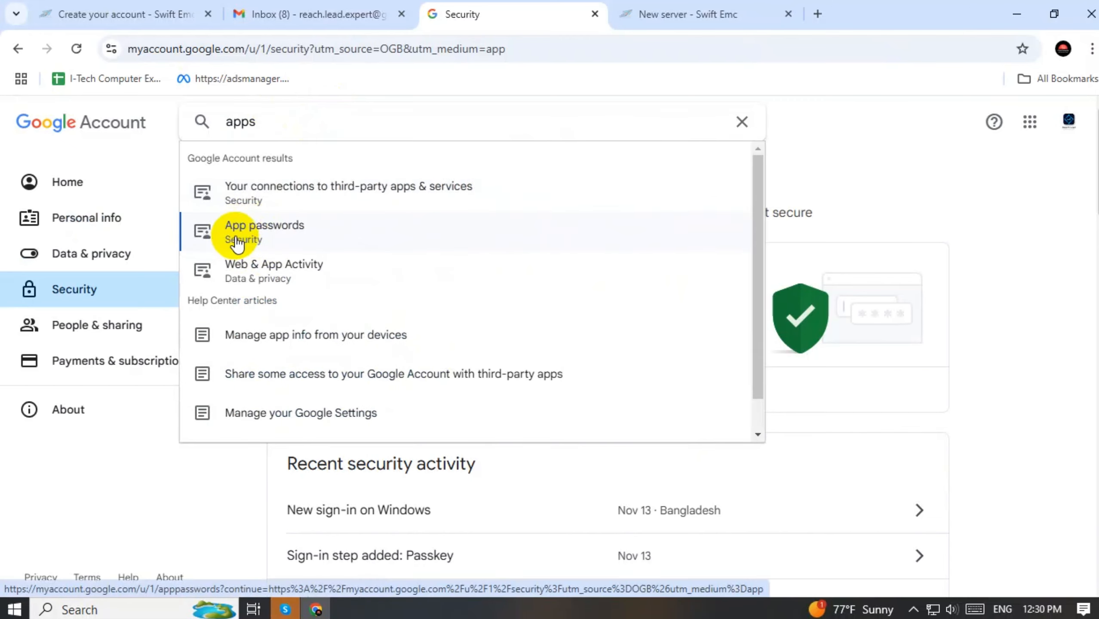
pyautogui.click(255, 235)
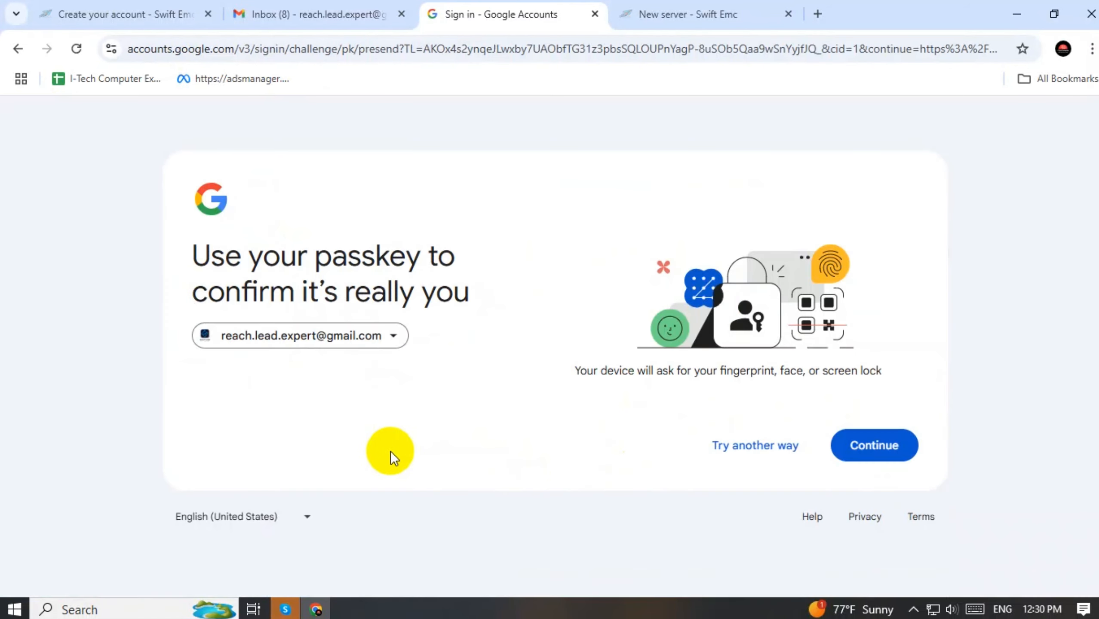
pyautogui.click(894, 452)
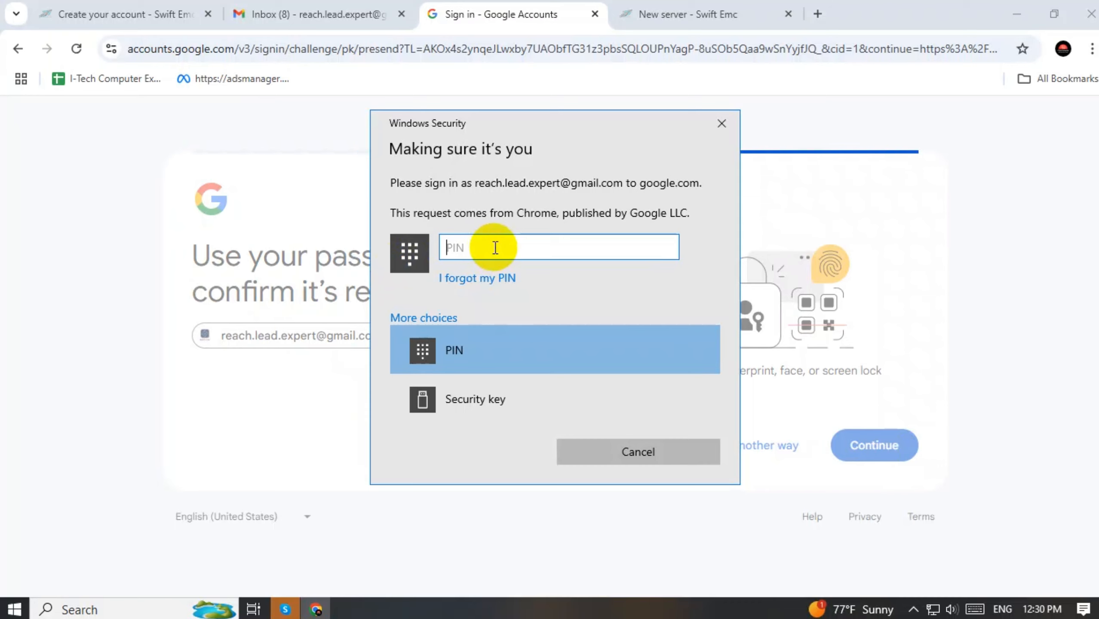
pyautogui.write('****')
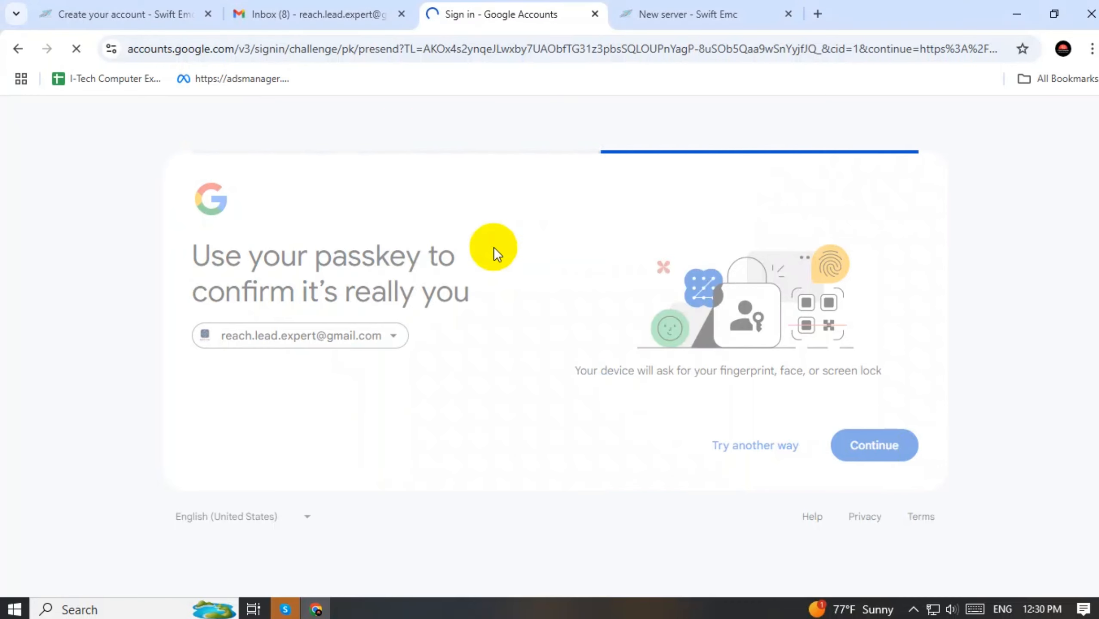
pyautogui.scroll(-3, 496, 252)
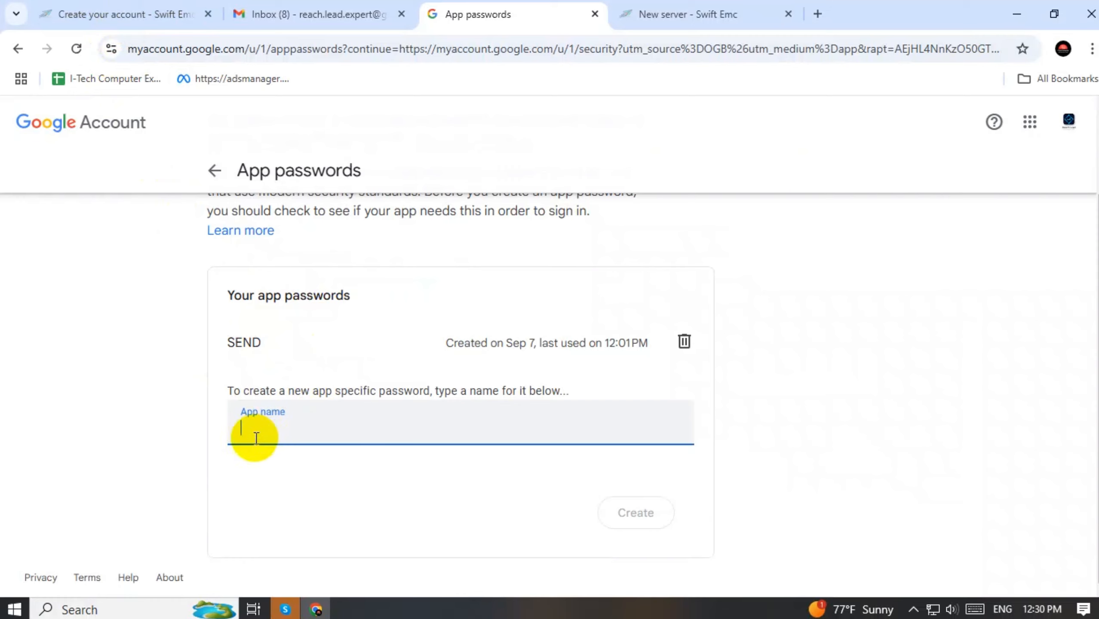
# Create an app password named SWIFT EMC and copy the generated password
pyautogui.write('SWIFT EMC')
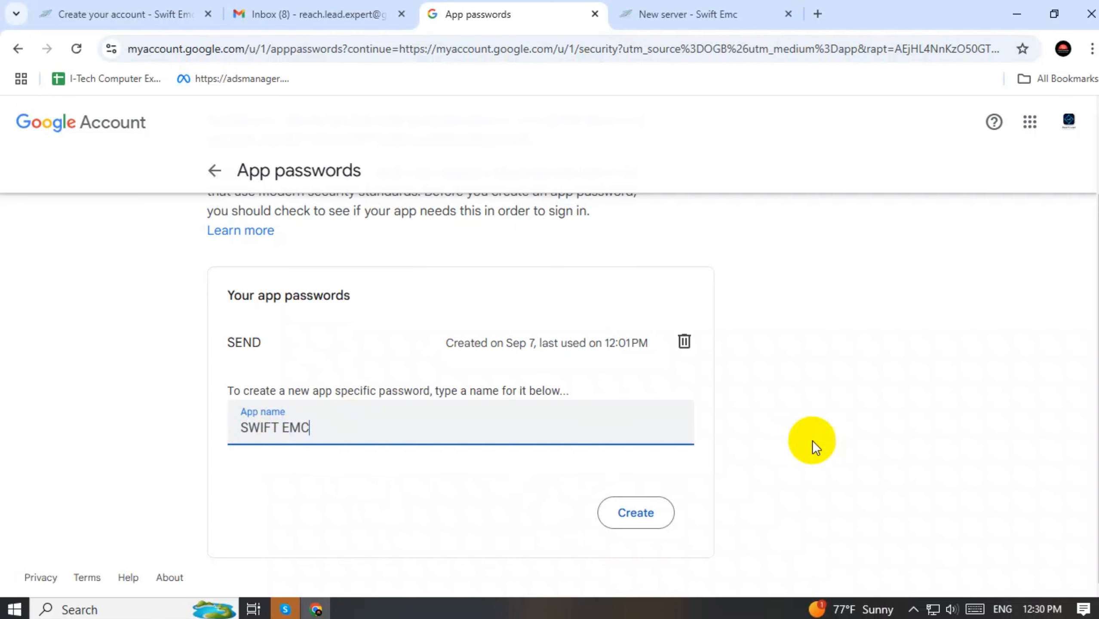
pyautogui.click(812, 442)
pyautogui.click(646, 515)
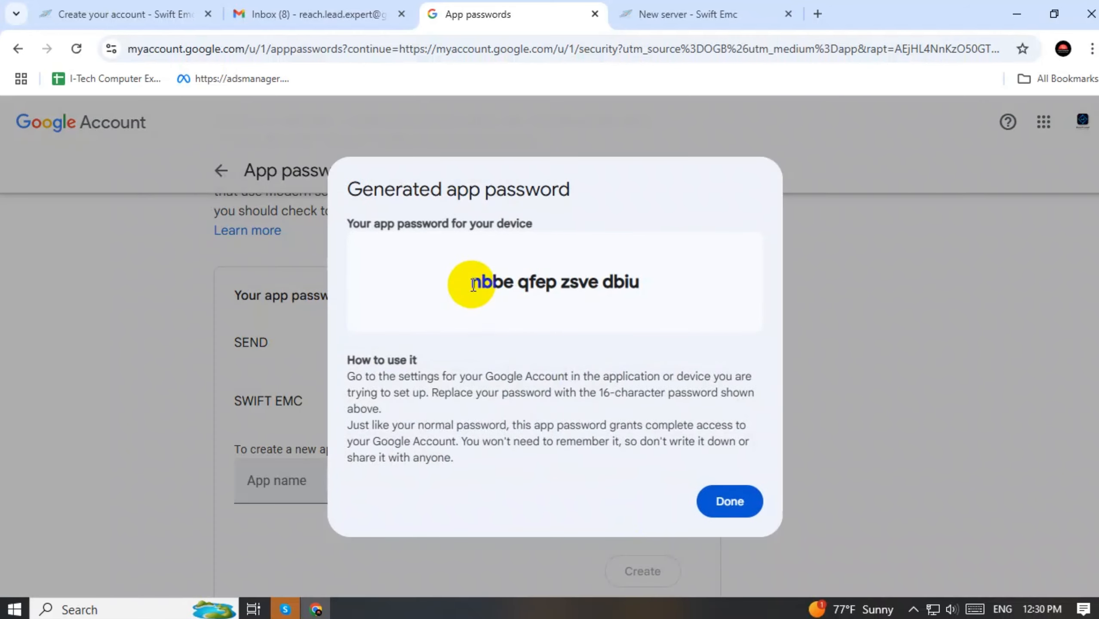
pyautogui.moveTo(473, 284); pyautogui.dragTo(649, 271)
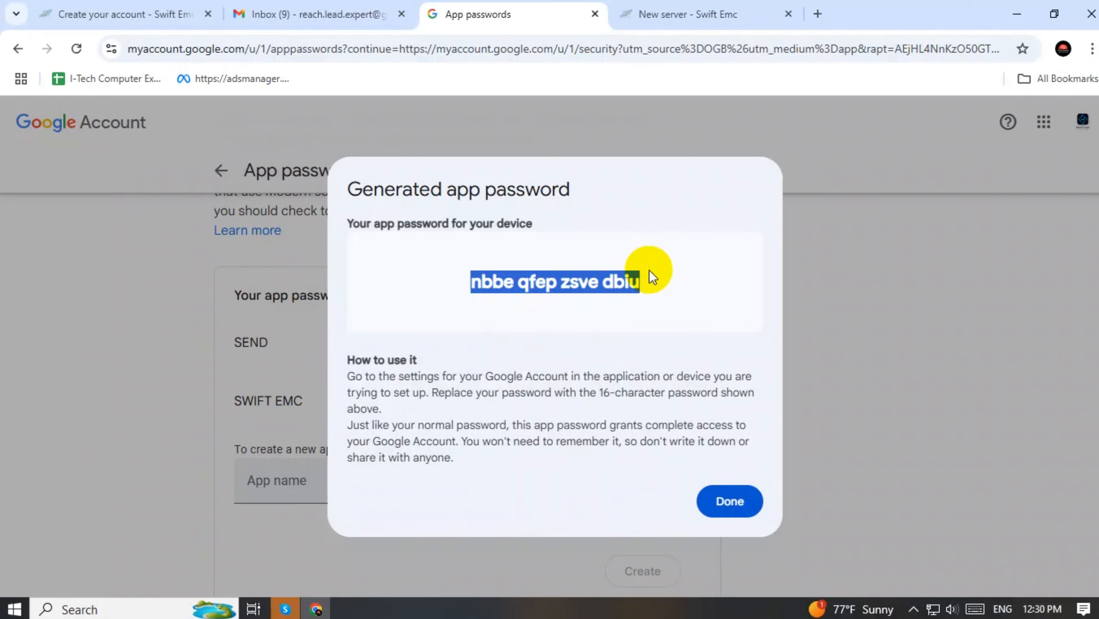
pyautogui.click(732, 506)
pyautogui.scroll(-2, 823, 481)
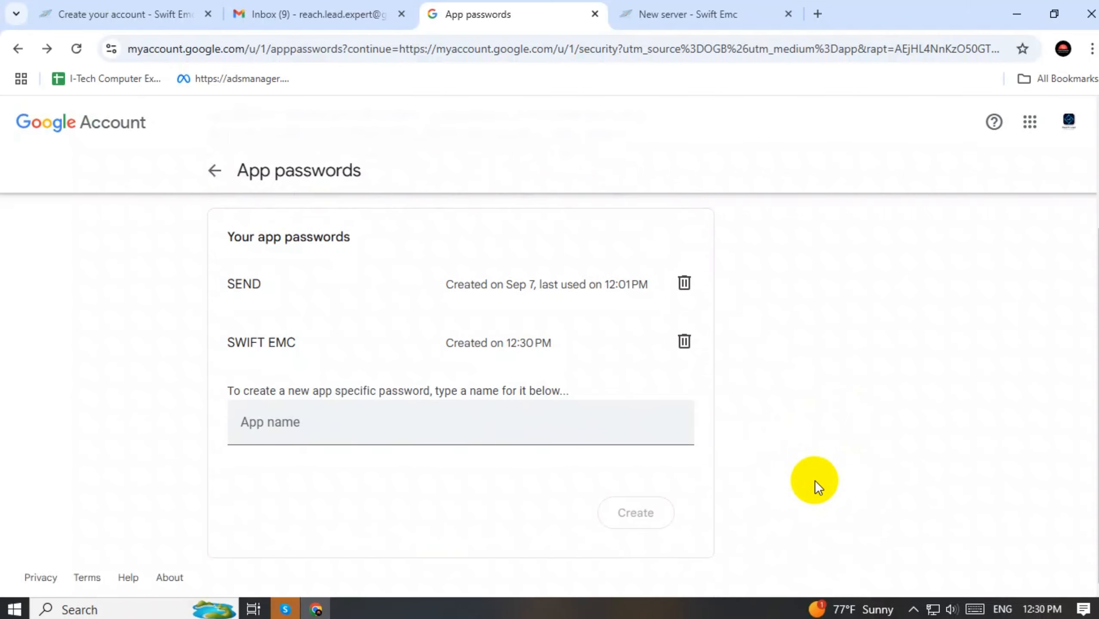
pyautogui.moveTo(228, 343); pyautogui.dragTo(563, 342)
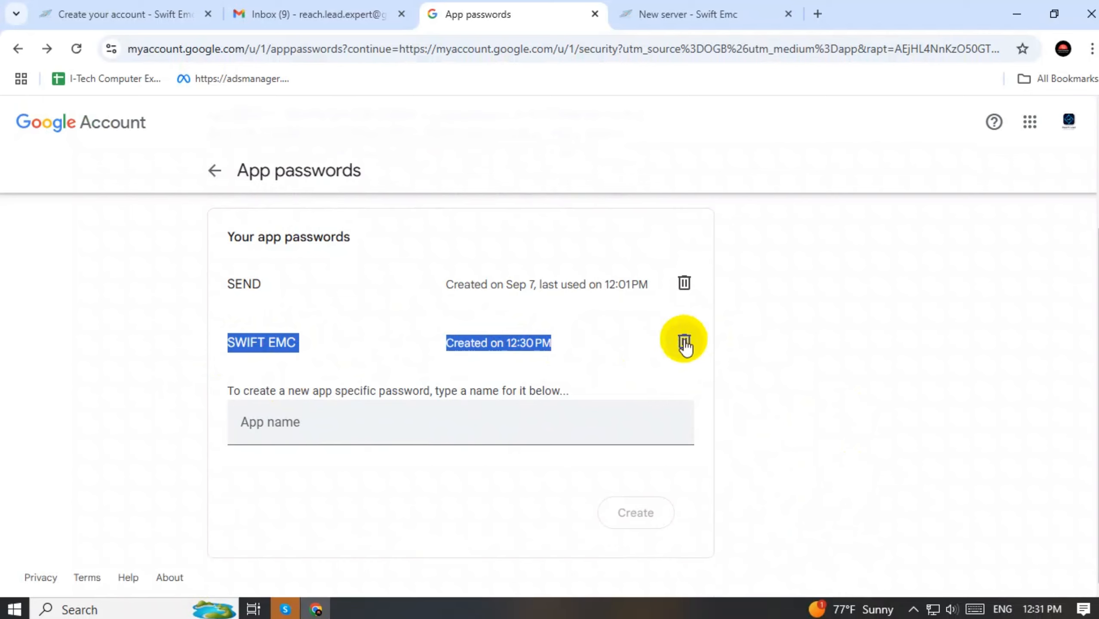
# Back in the SwiftEMC New server form, enter hostname gmai.smtp.com
pyautogui.click(109, 12)
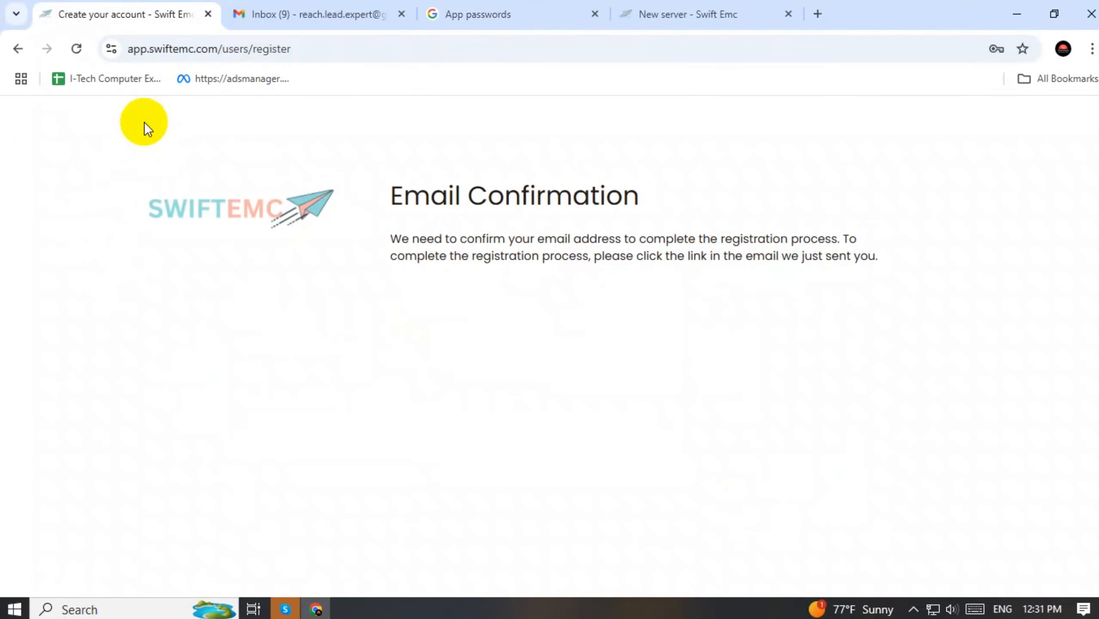
pyautogui.click(711, 12)
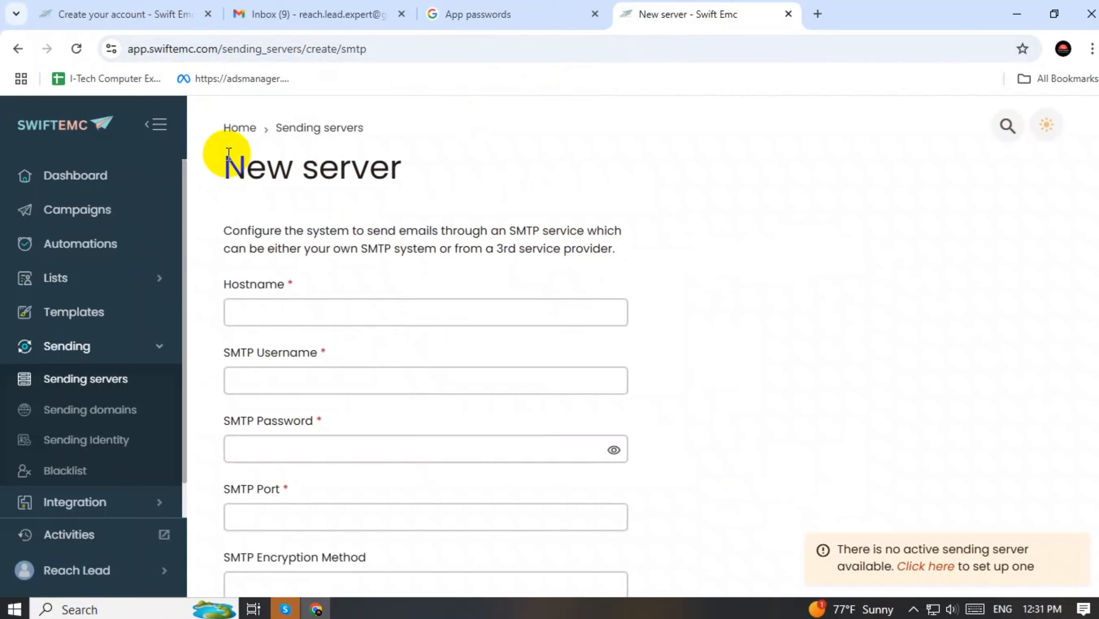
pyautogui.click(258, 315)
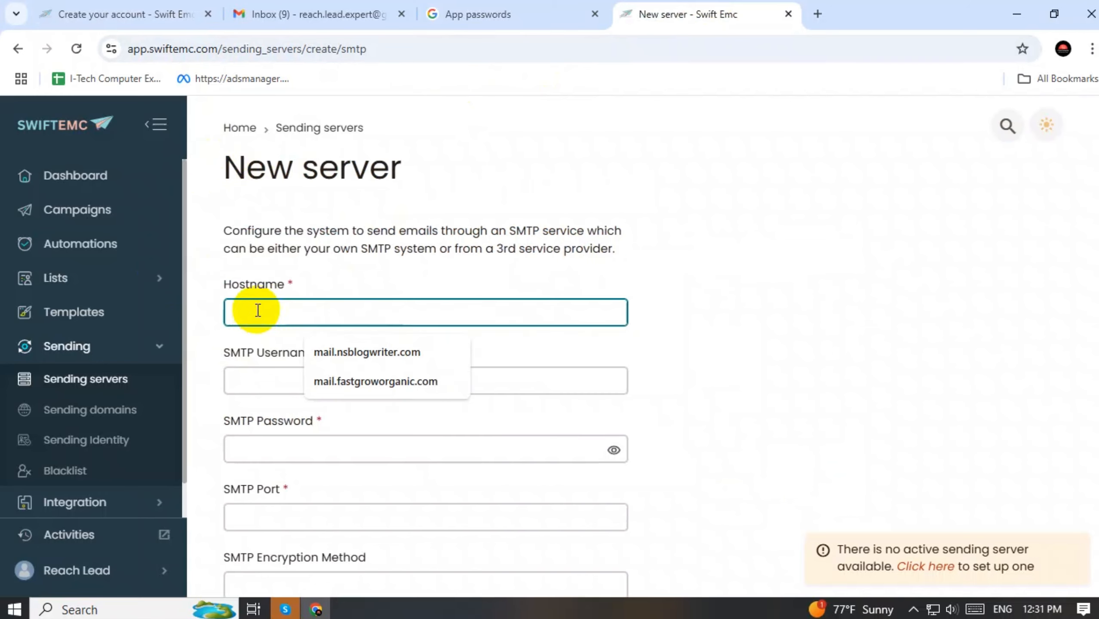
pyautogui.write('gmail')
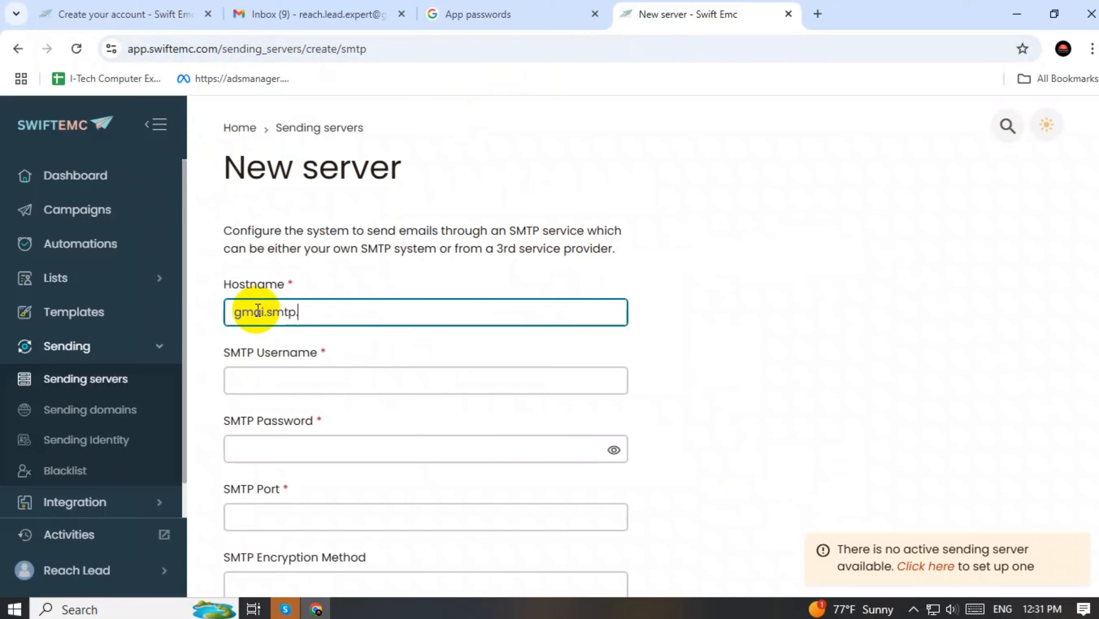
pyautogui.write('.smtp.com')
pyautogui.click(408, 267)
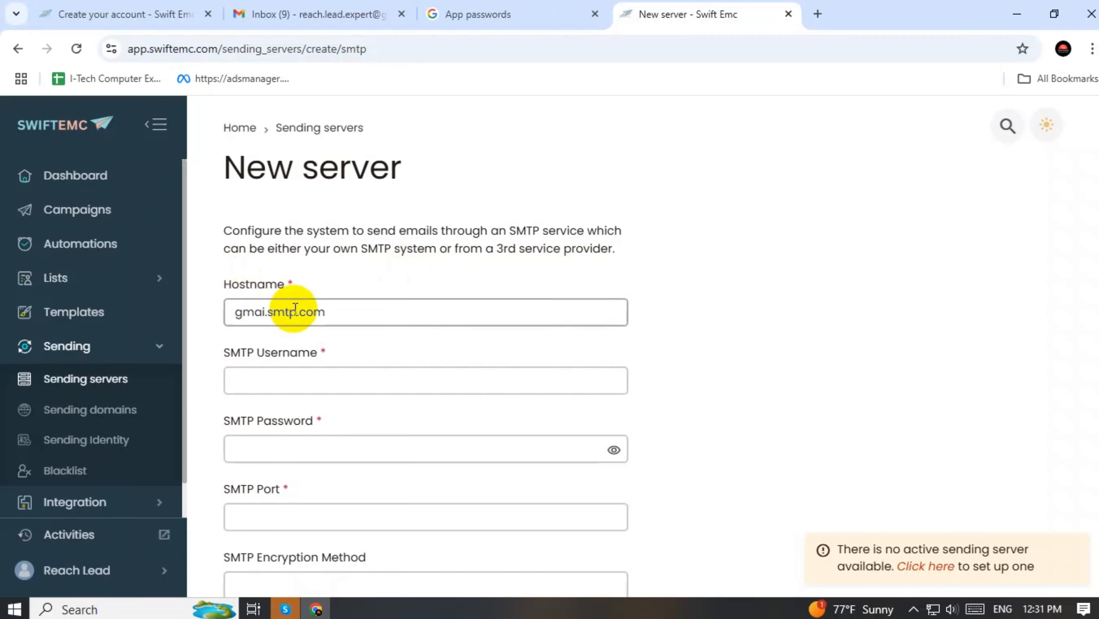
# Copy the Gmail address into SMTP Username and paste the app password from clipboard history
pyautogui.click(254, 382)
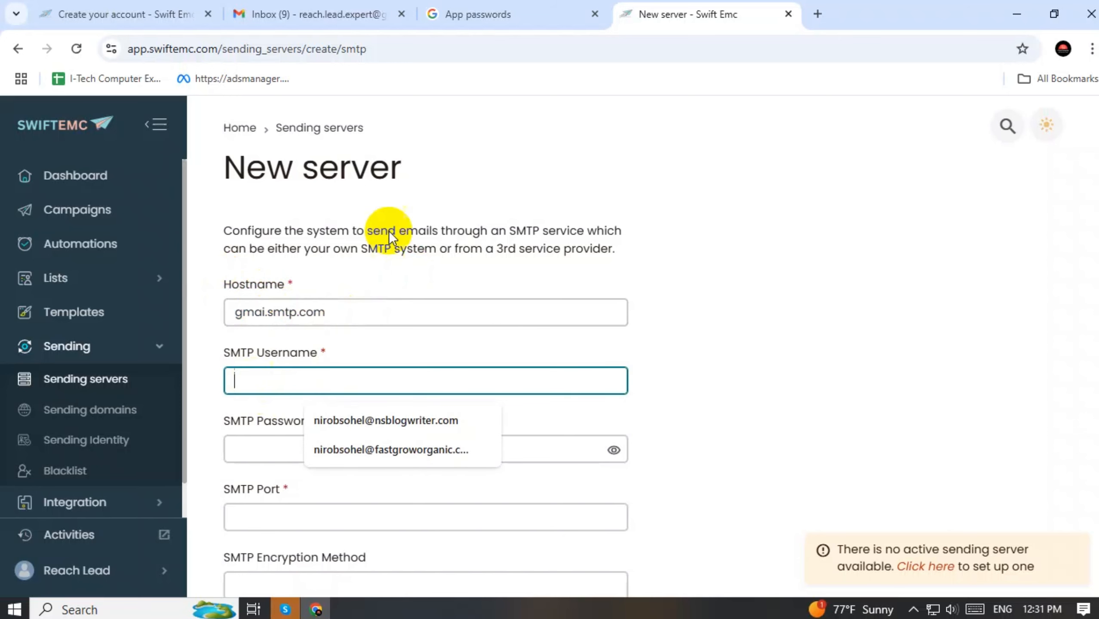
pyautogui.click(342, 14)
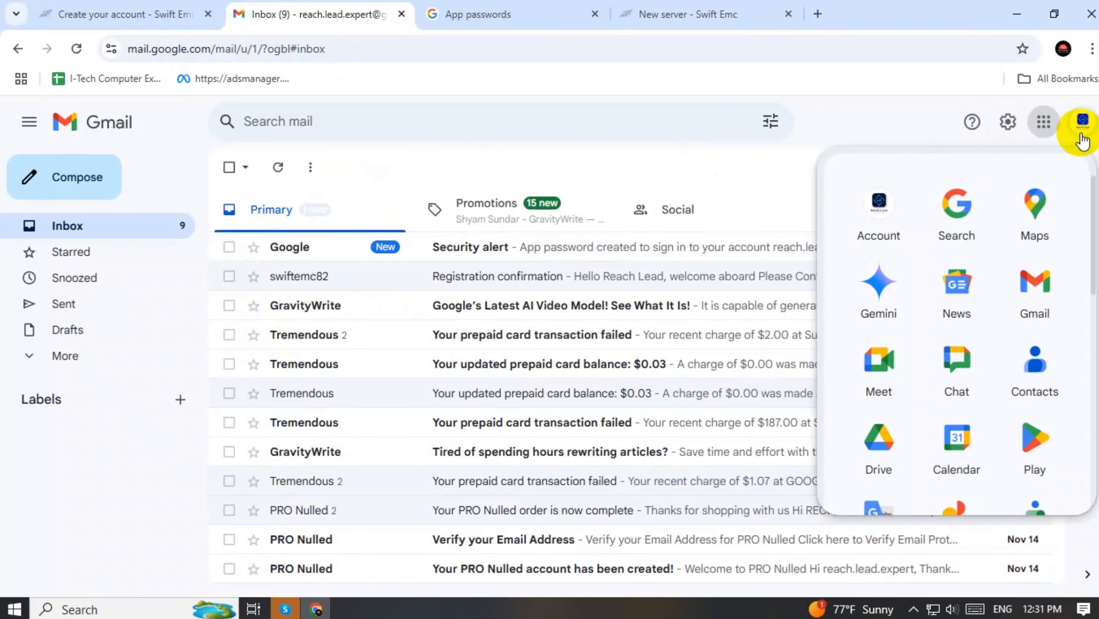
pyautogui.click(1082, 121)
pyautogui.tripleClick(958, 171)
pyautogui.hotkey('ctrl', 'c')
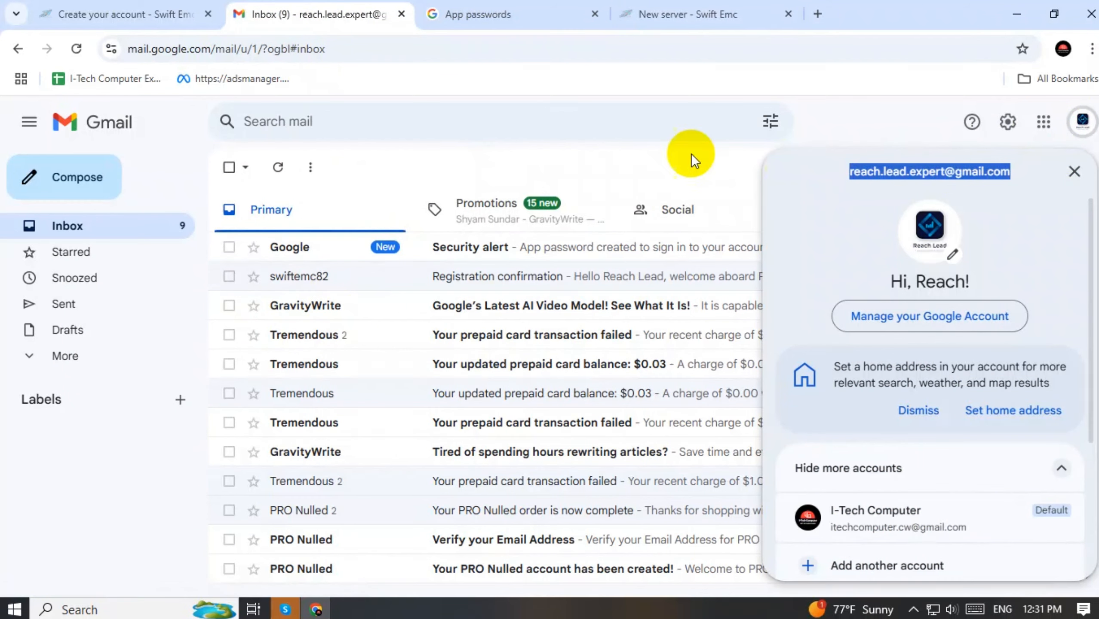
pyautogui.click(676, 15)
pyautogui.hotkey('ctrl', 'v')
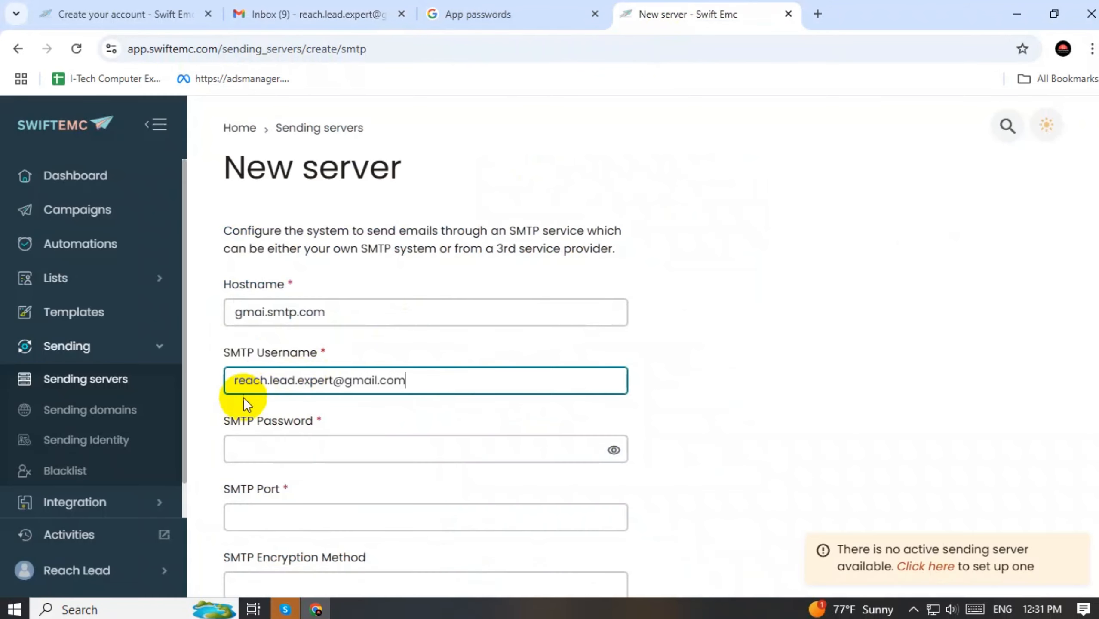
pyautogui.click(287, 450)
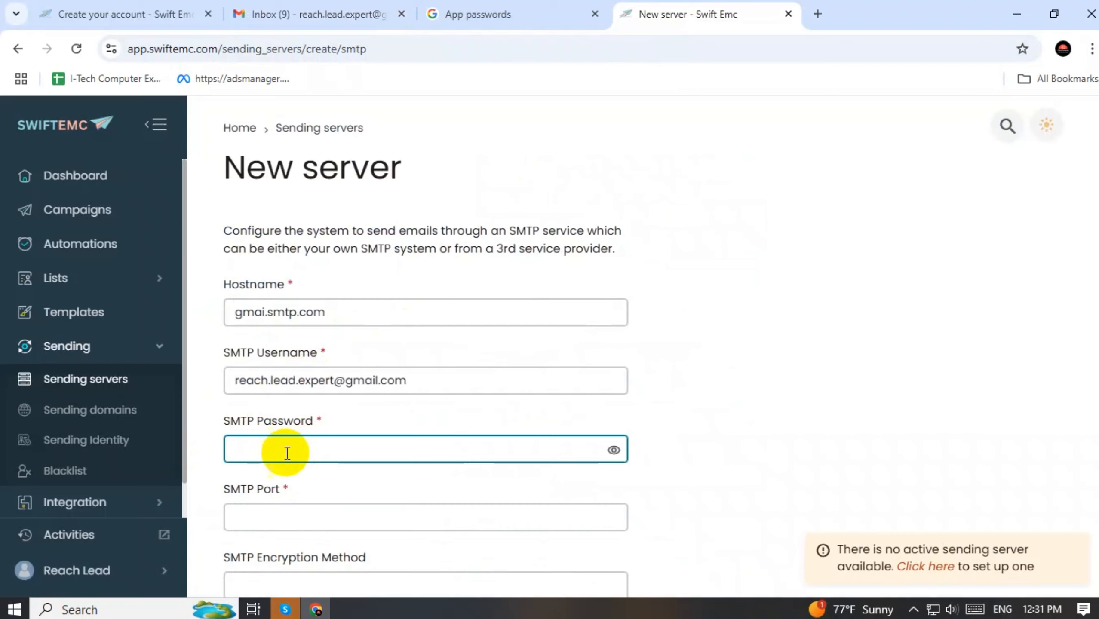
pyautogui.press('super+v')
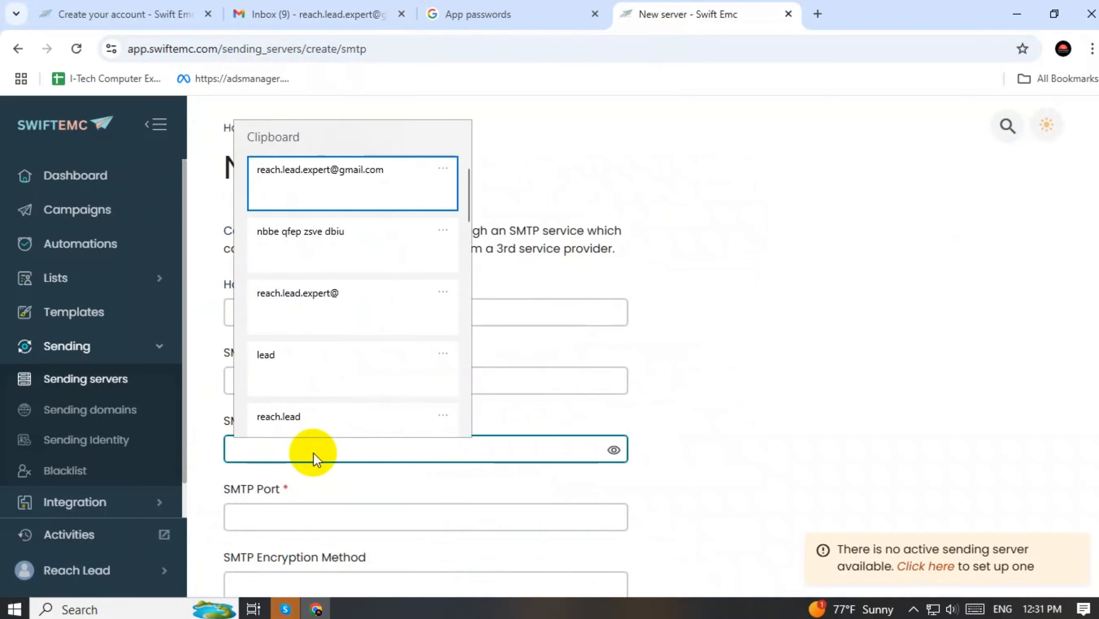
pyautogui.click(303, 233)
# Set port 587 and TLS encryption, then save the SMTP server
pyautogui.scroll(-3, 810, 316)
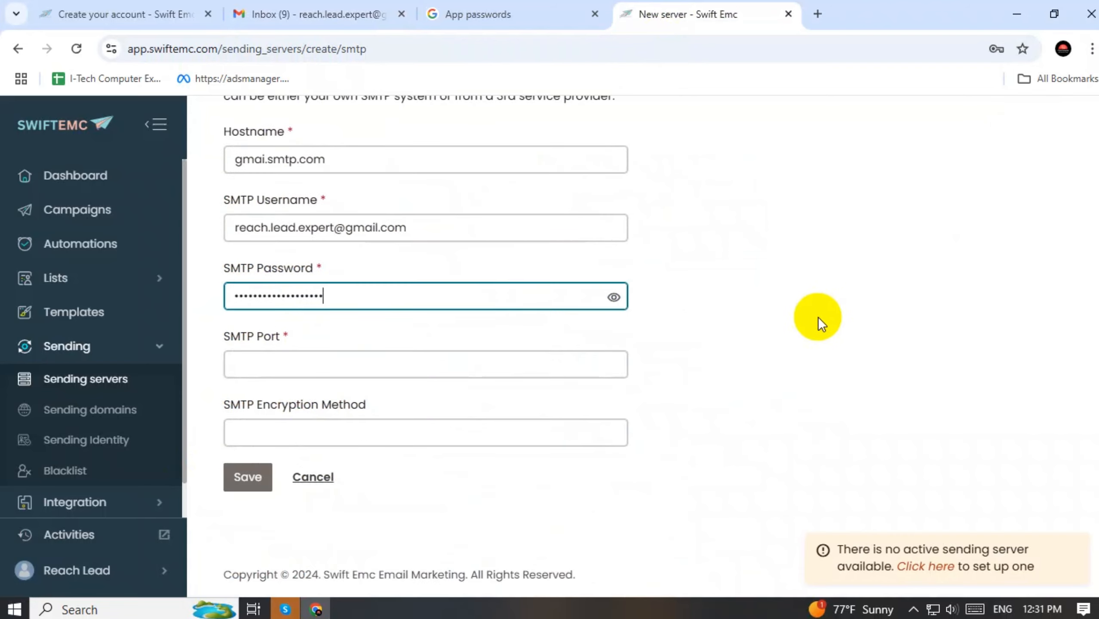
pyautogui.click(296, 365)
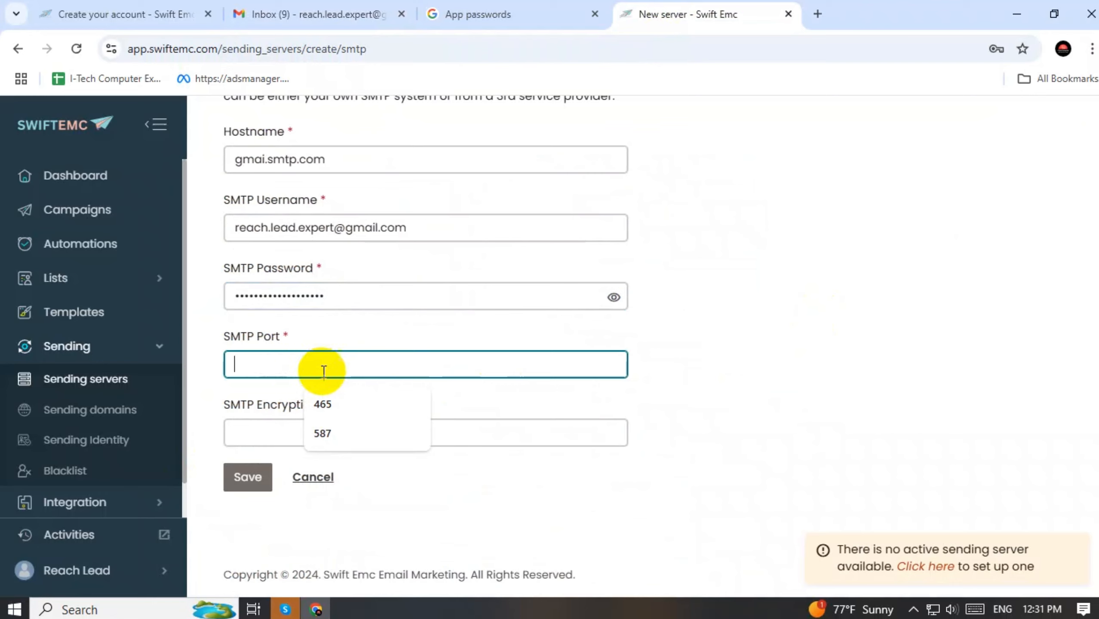
pyautogui.click(318, 437)
pyautogui.click(300, 433)
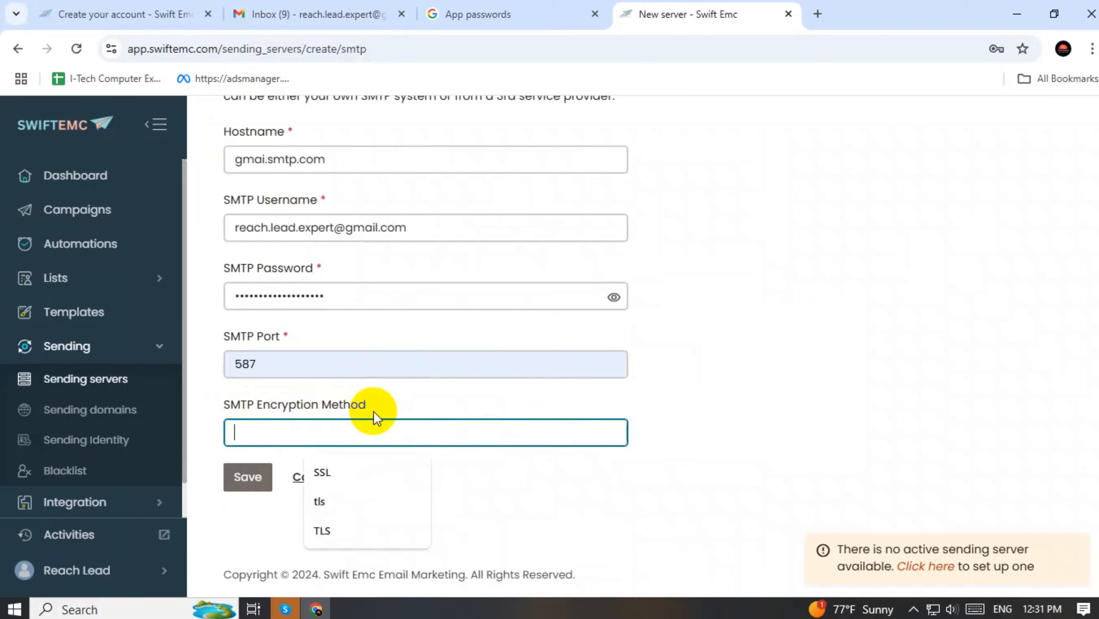
pyautogui.click(322, 530)
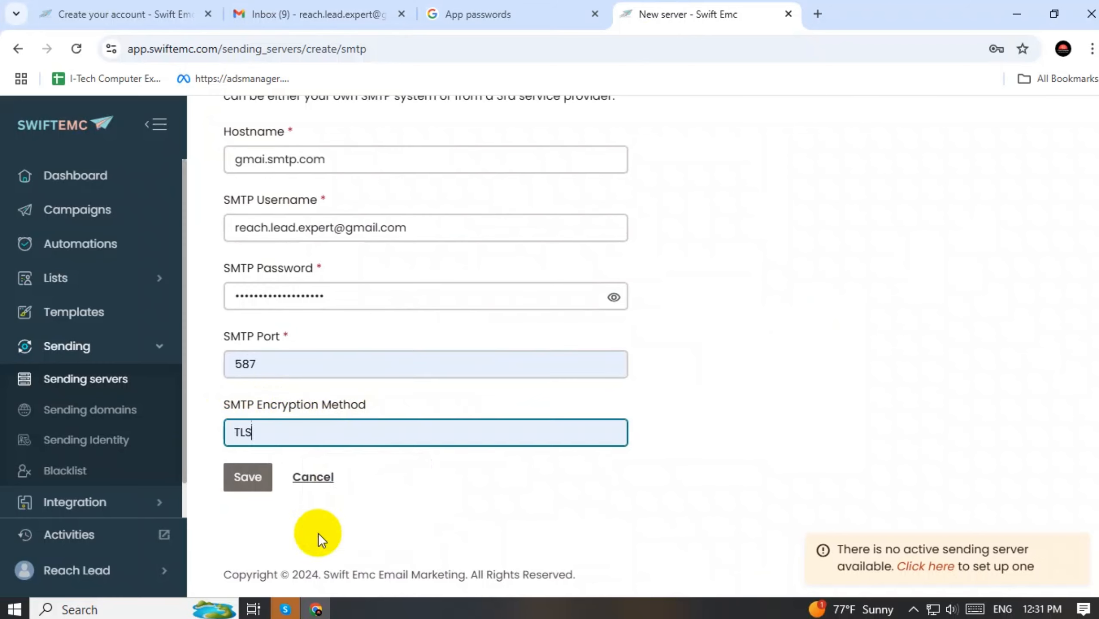
pyautogui.click(244, 479)
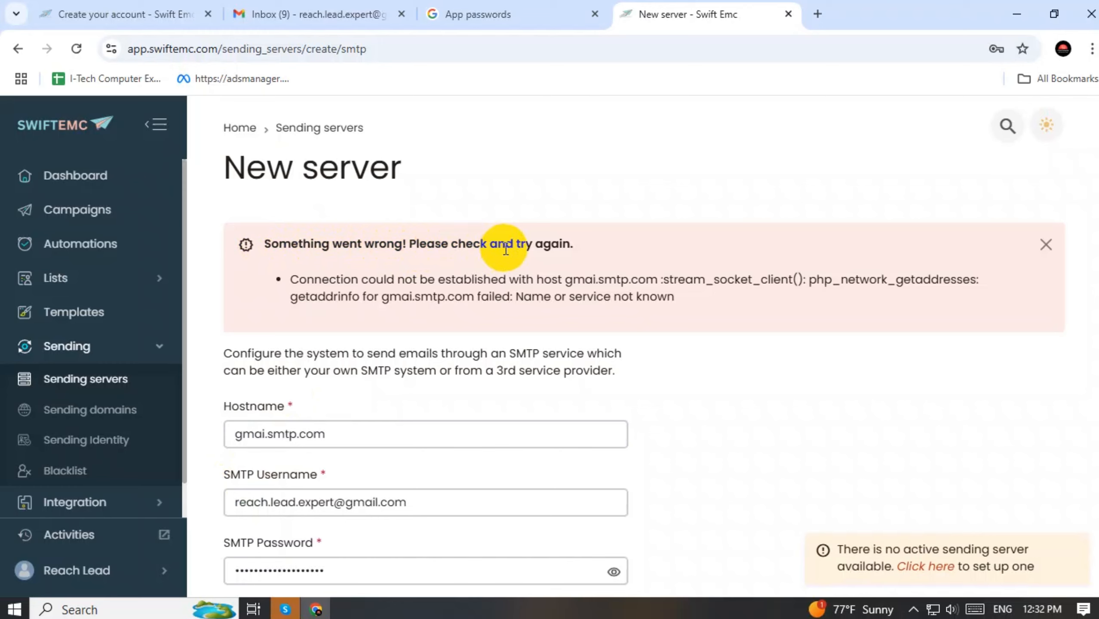
# Try loading gmail.smtp.com in a new browser tab, which turns out unreachable
pyautogui.click(303, 14)
pyautogui.click(207, 53)
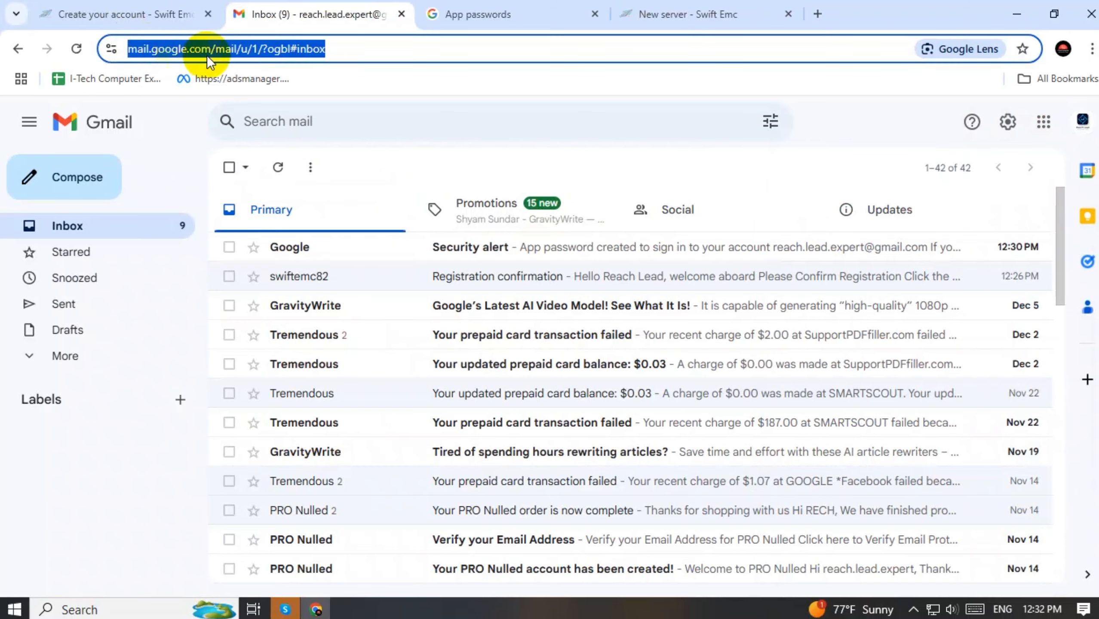
pyautogui.click(227, 55)
pyautogui.click(817, 14)
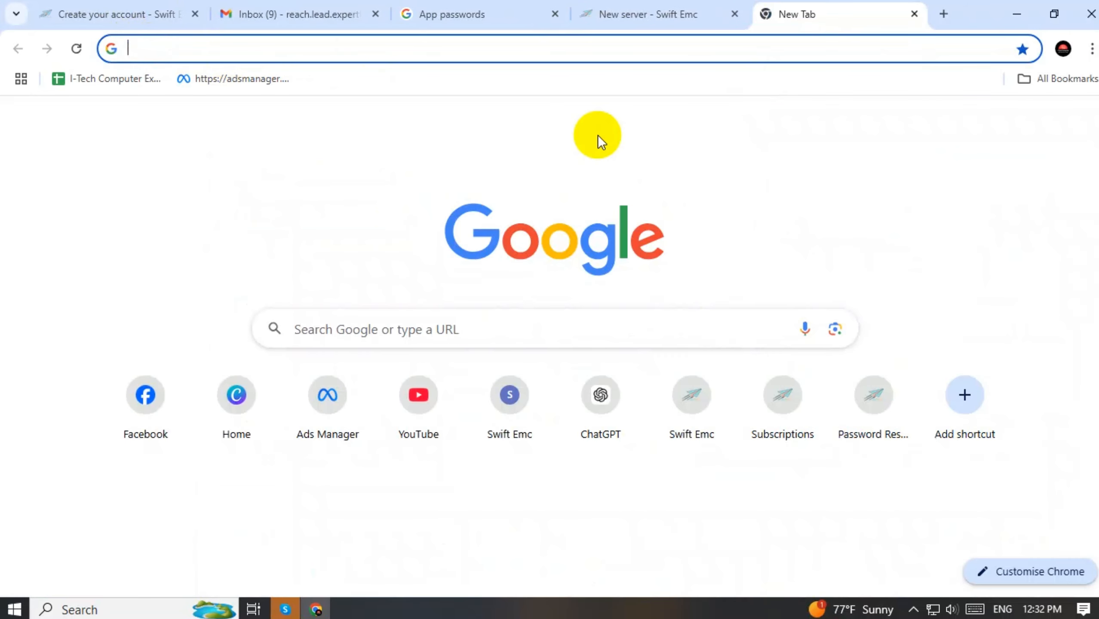
pyautogui.write('gmail')
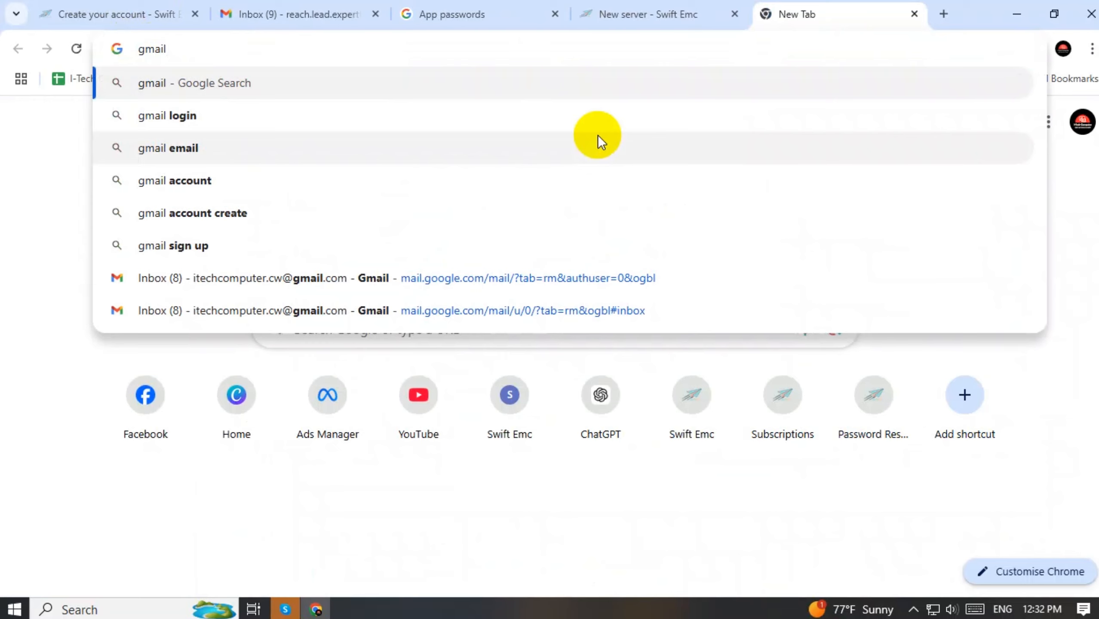
pyautogui.write('.sm')
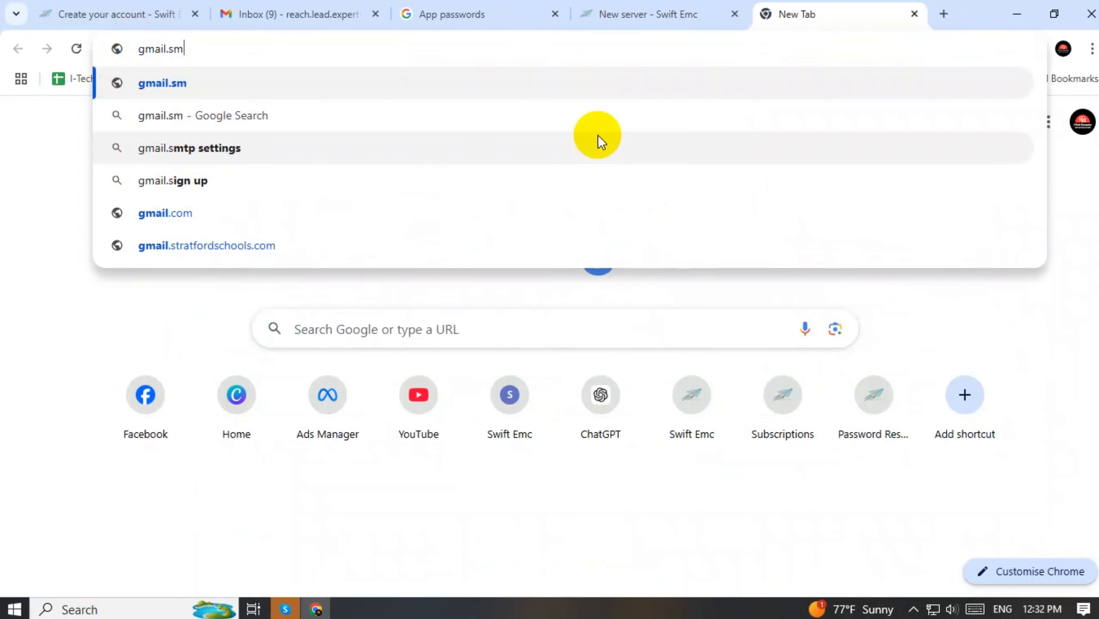
pyautogui.write('tp.com')
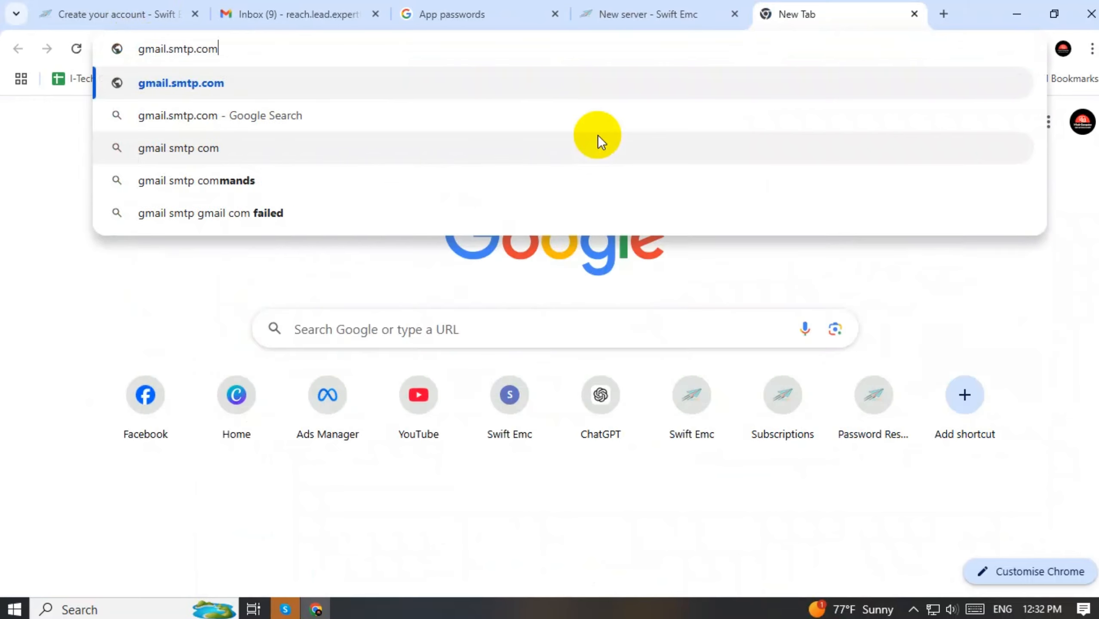
pyautogui.press('Return')
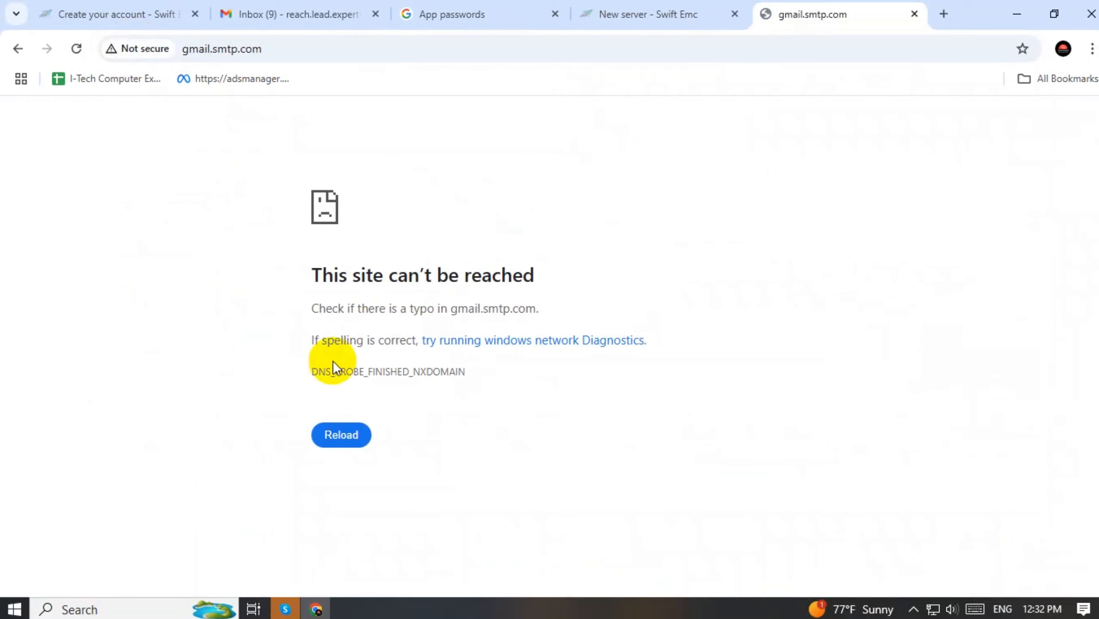
pyautogui.click(349, 429)
# Search Google for 'gmail smtp' and pick out smtp.gmail.com from 'What is the SMTP for Gmail?'
pyautogui.click(202, 49)
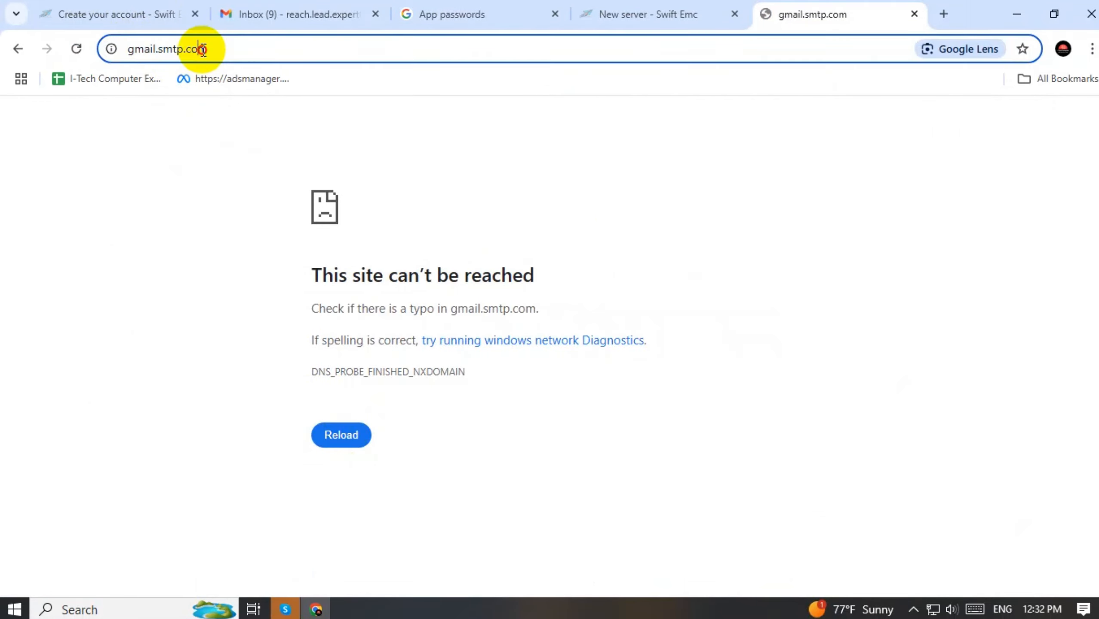
pyautogui.click(297, 53)
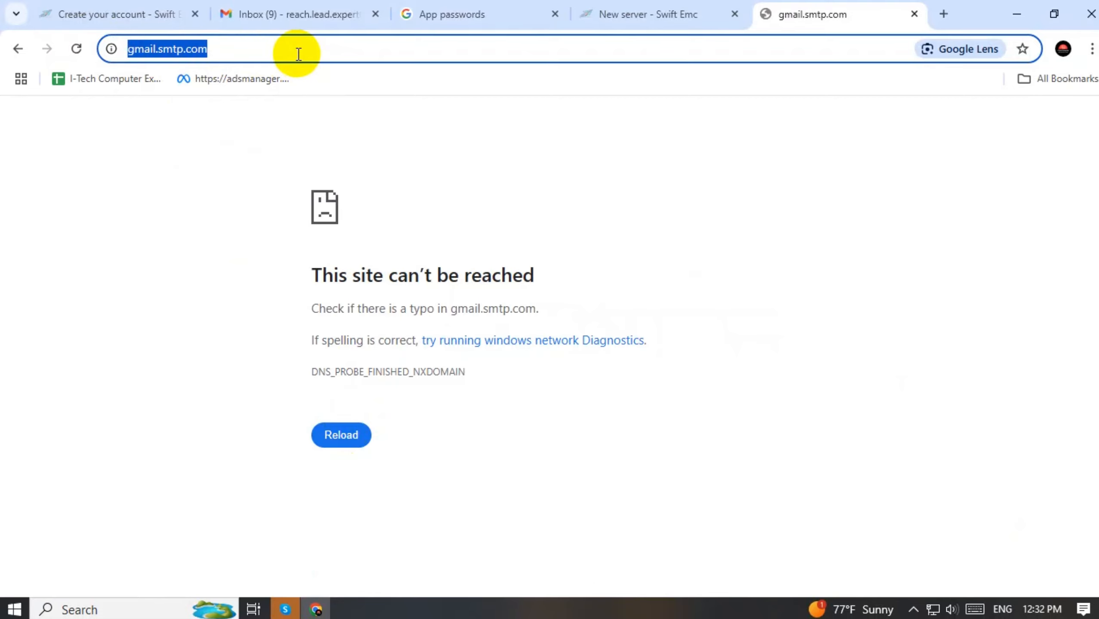
pyautogui.write('gmail sm')
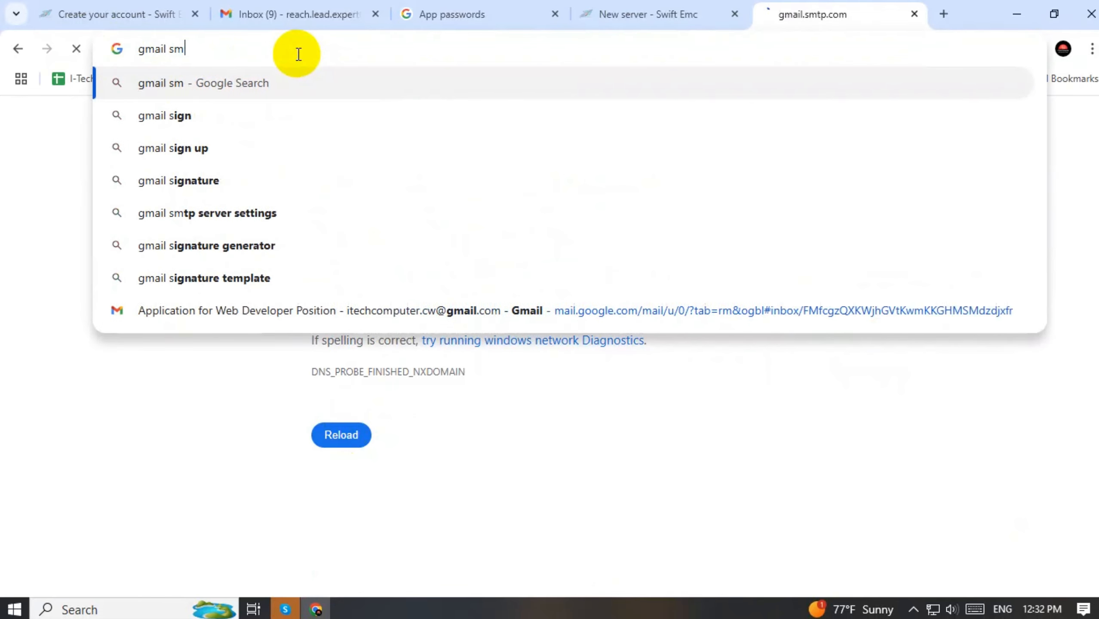
pyautogui.write('tp')
pyautogui.press('Return')
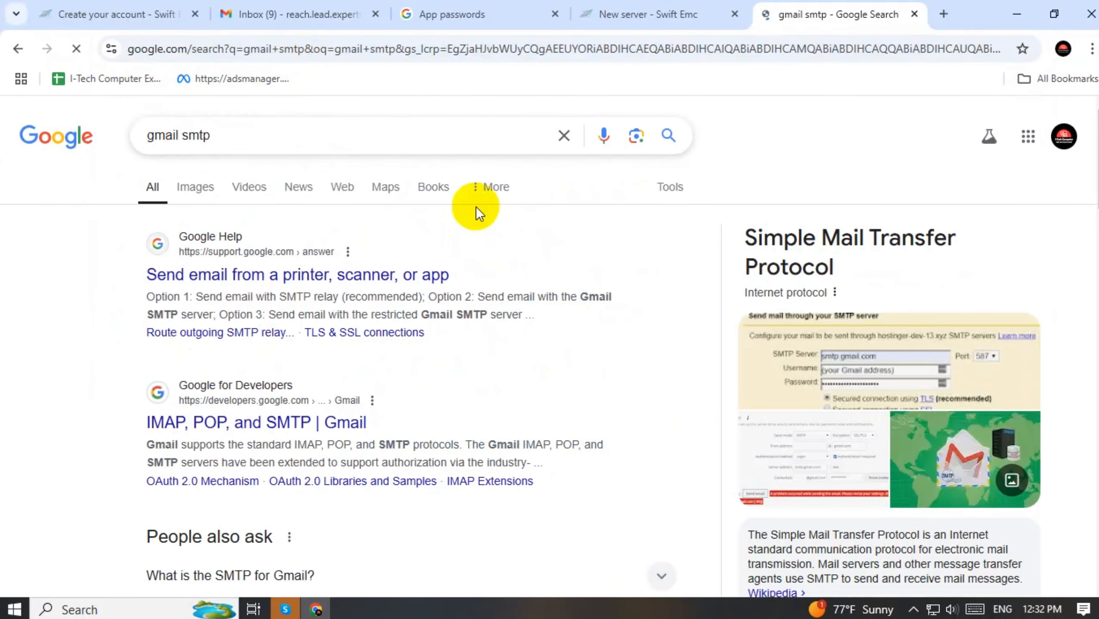
pyautogui.scroll(-5, 491, 212)
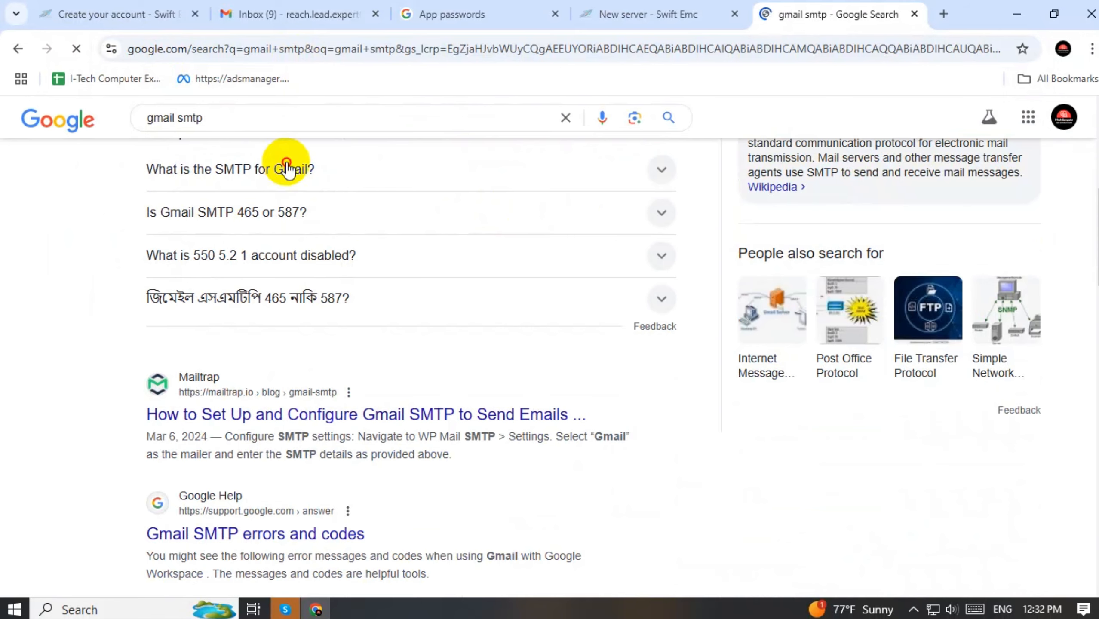
pyautogui.click(286, 169)
pyautogui.moveTo(496, 247); pyautogui.dragTo(412, 247)
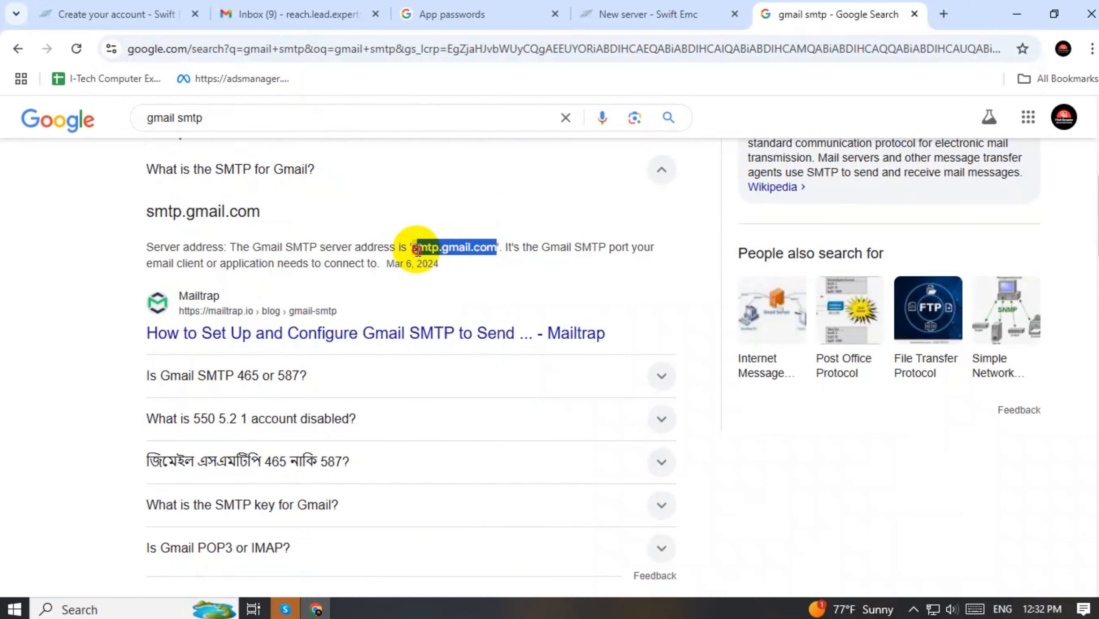
pyautogui.click(159, 13)
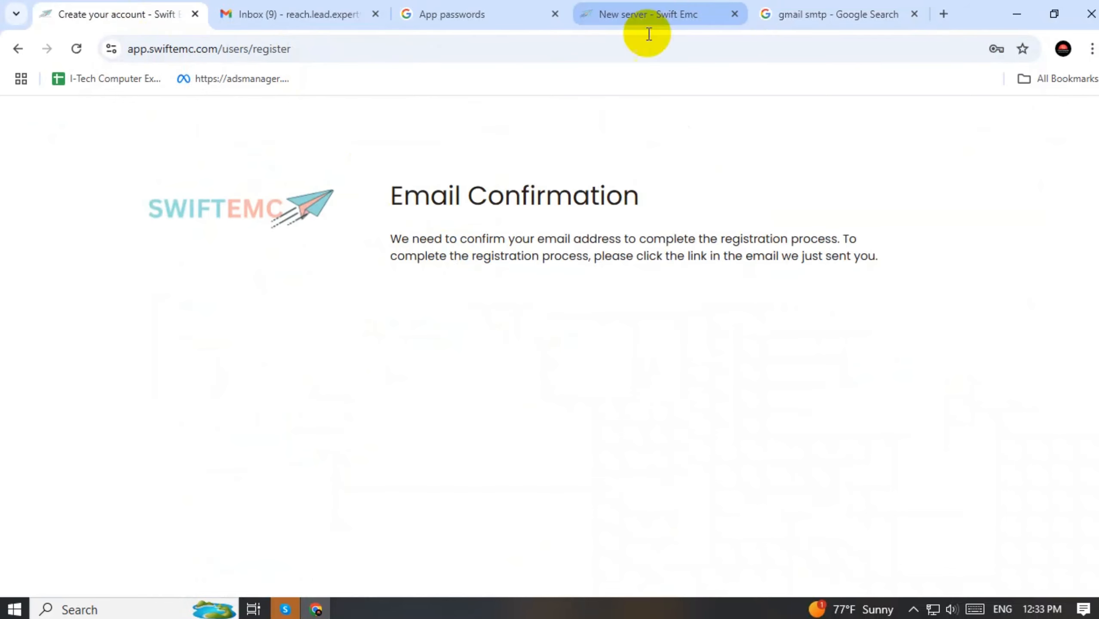
# Replace the wrong Hostname with smtp.gmail.com and save the SMTP server
pyautogui.click(650, 13)
pyautogui.moveTo(350, 435); pyautogui.dragTo(216, 442)
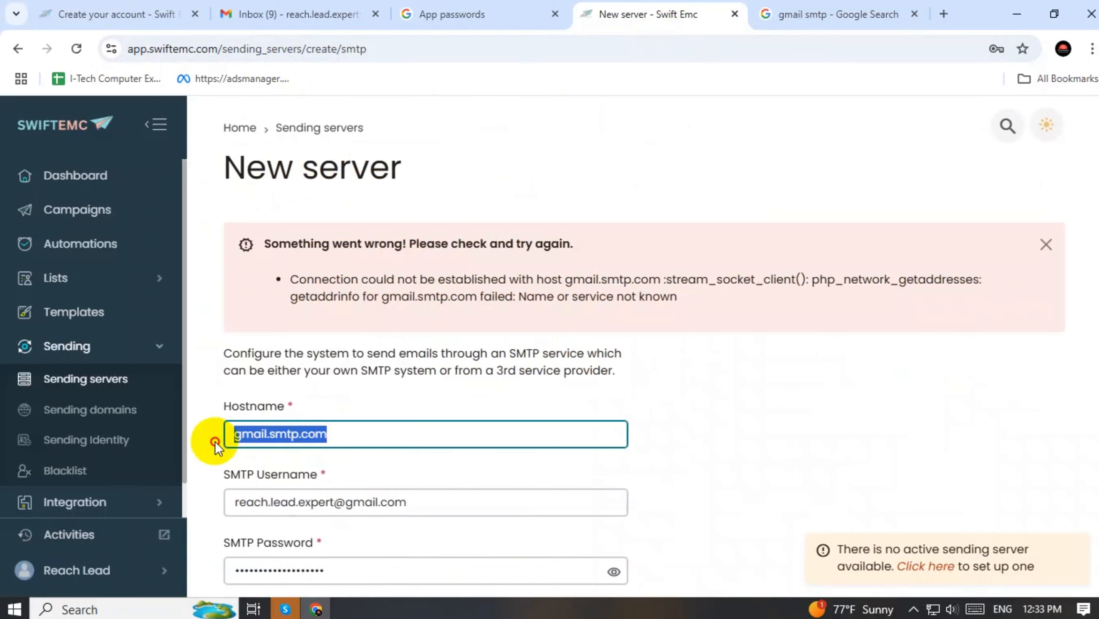
pyautogui.write('smtp.gmail.com')
pyautogui.scroll(-4, 697, 375)
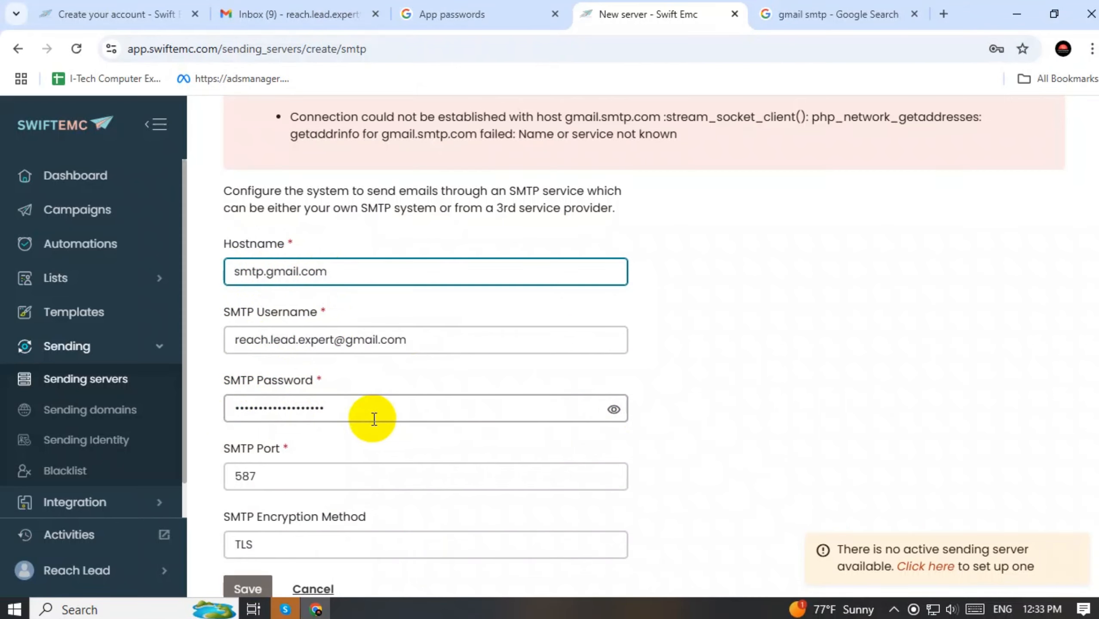
pyautogui.scroll(-2, 372, 417)
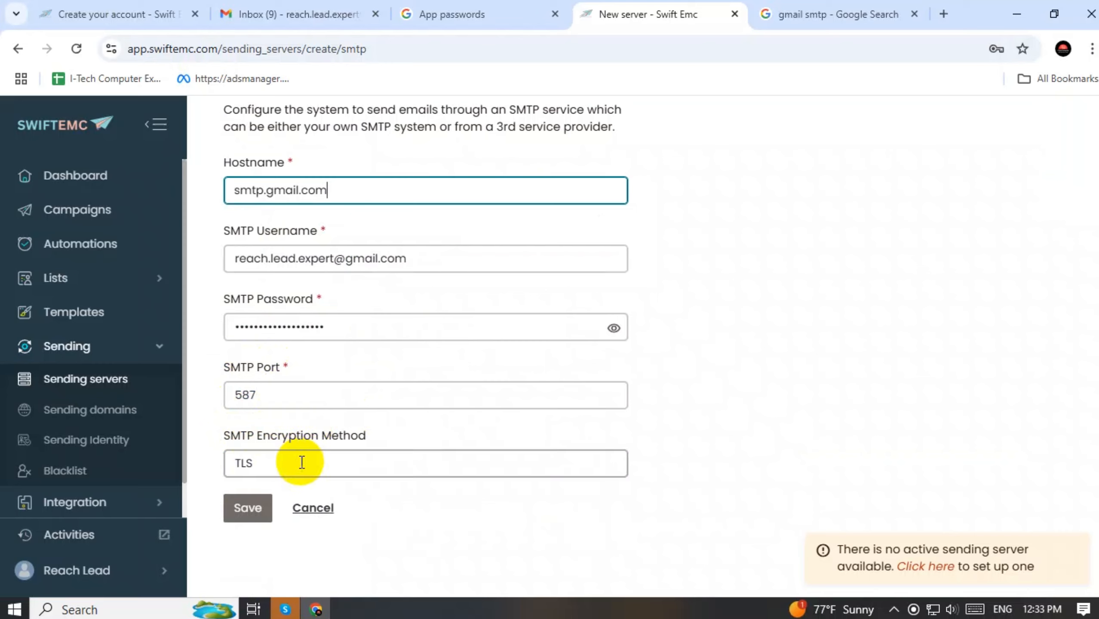
pyautogui.click(245, 513)
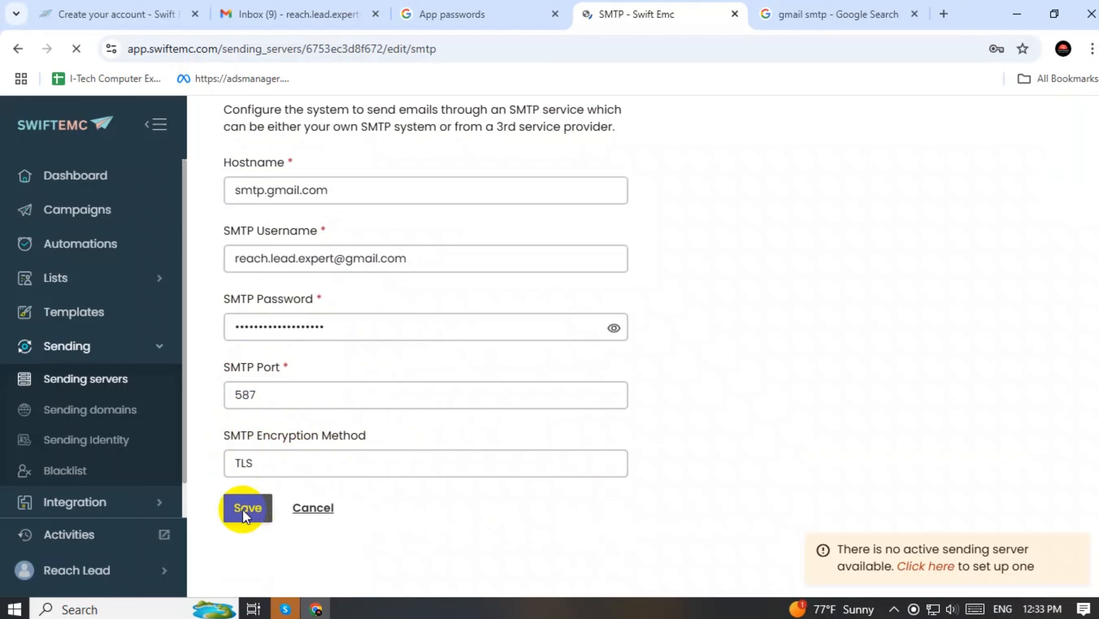
# Rename the sending server to 'SMTP-Rech Lead'
pyautogui.scroll(-10, 335, 401)
pyautogui.scroll(5, 490, 440)
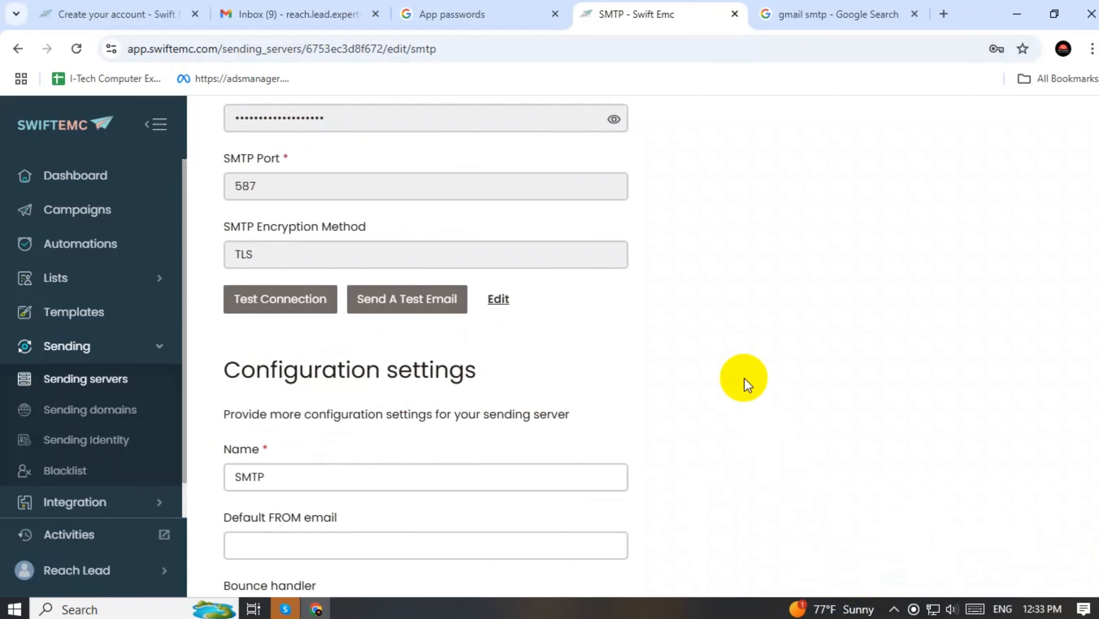
pyautogui.scroll(3, 744, 381)
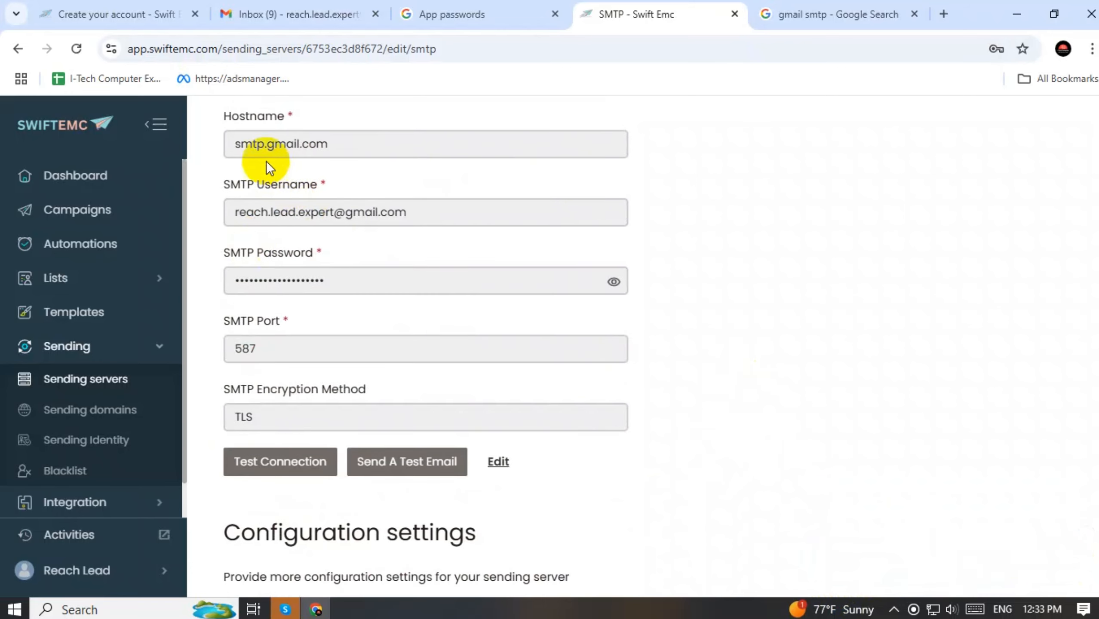
pyautogui.scroll(3, 266, 160)
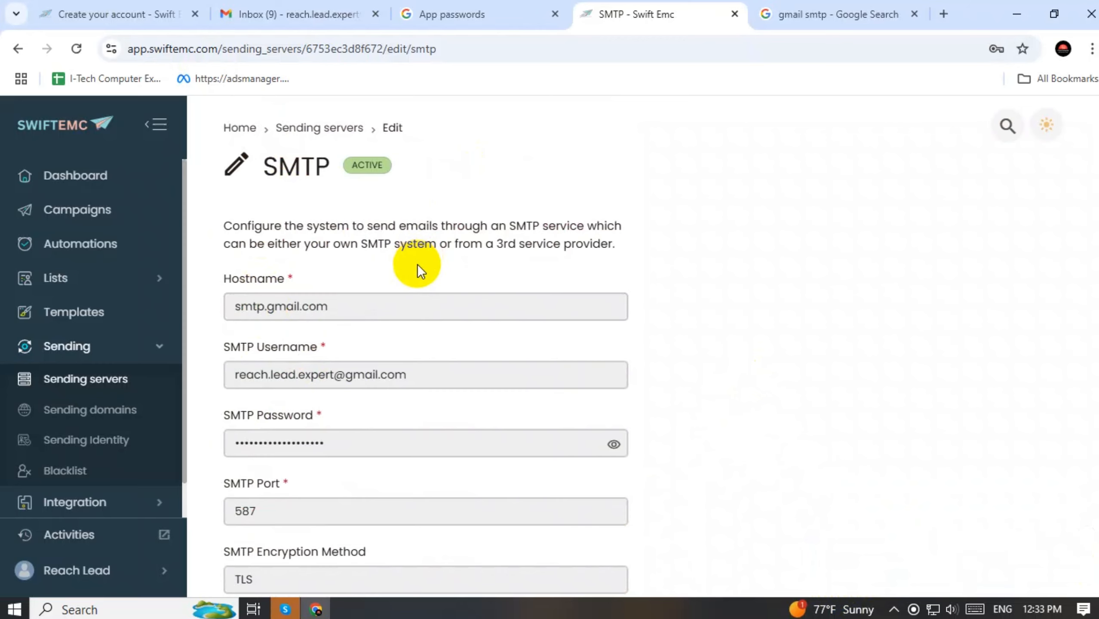
pyautogui.scroll(-2, 419, 265)
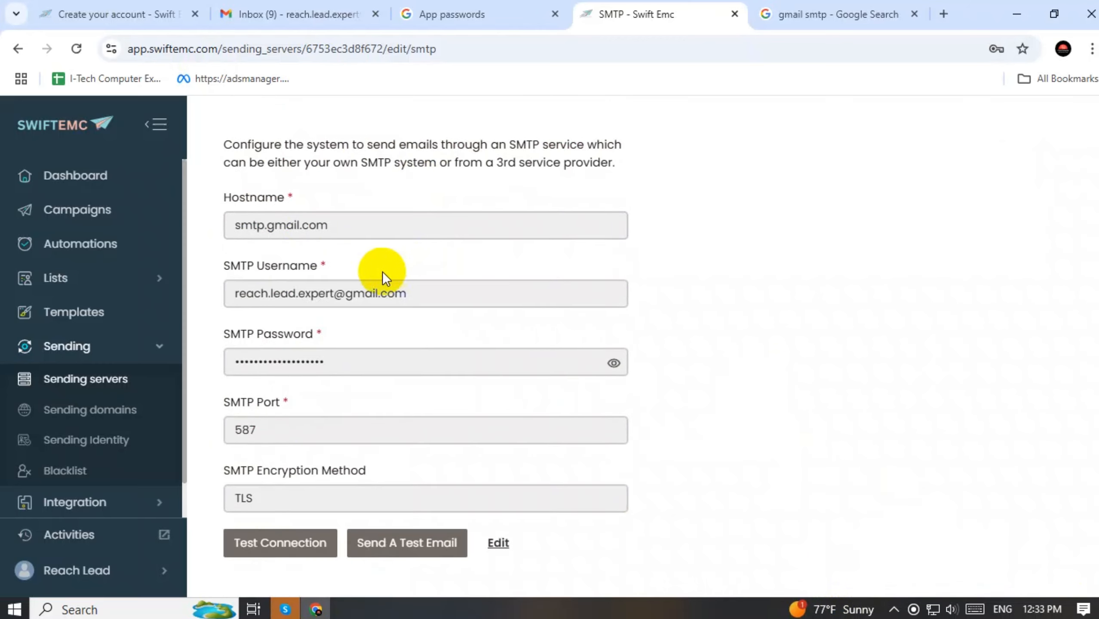
pyautogui.scroll(-10, 406, 289)
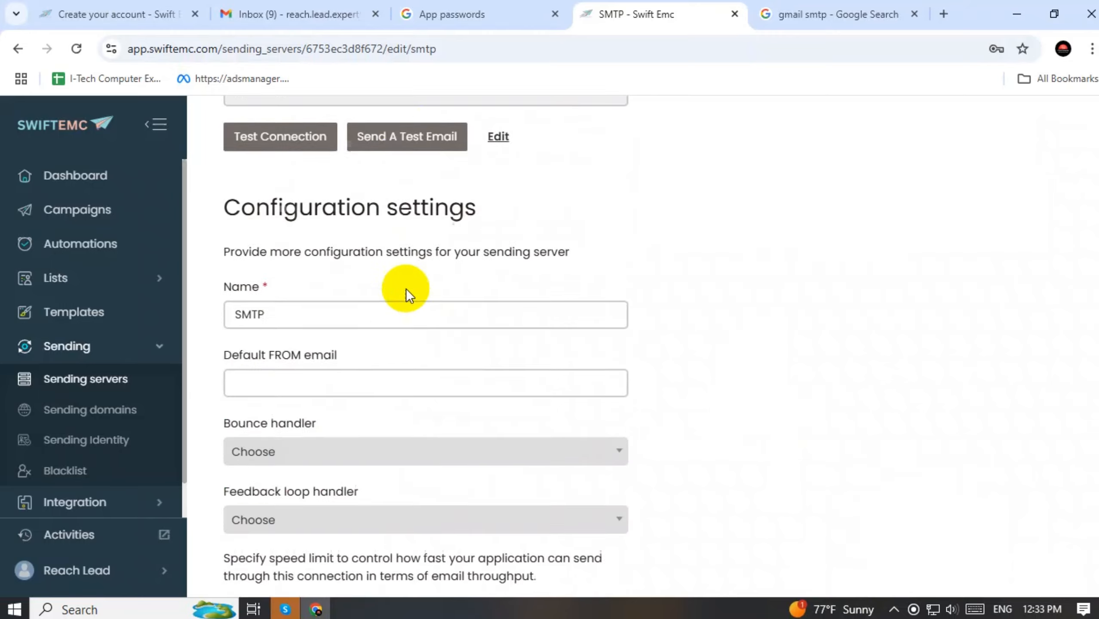
pyautogui.click(281, 236)
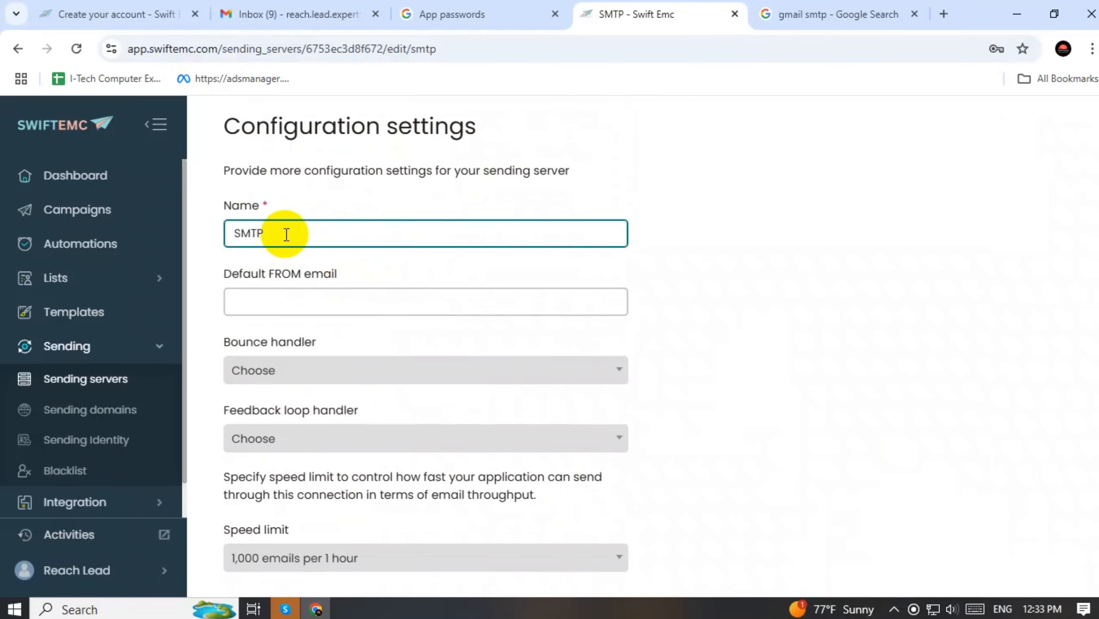
pyautogui.write('-Rech')
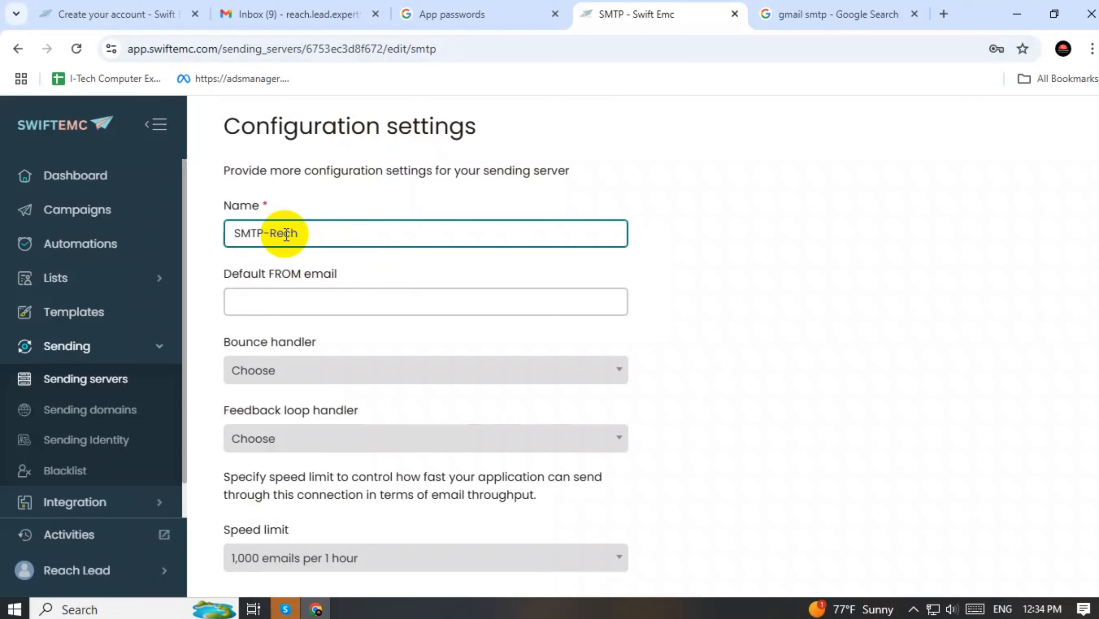
pyautogui.write('Lead')
pyautogui.click(746, 299)
# Paste the Gmail address from clipboard history into the Default FROM email field
pyautogui.click(348, 296)
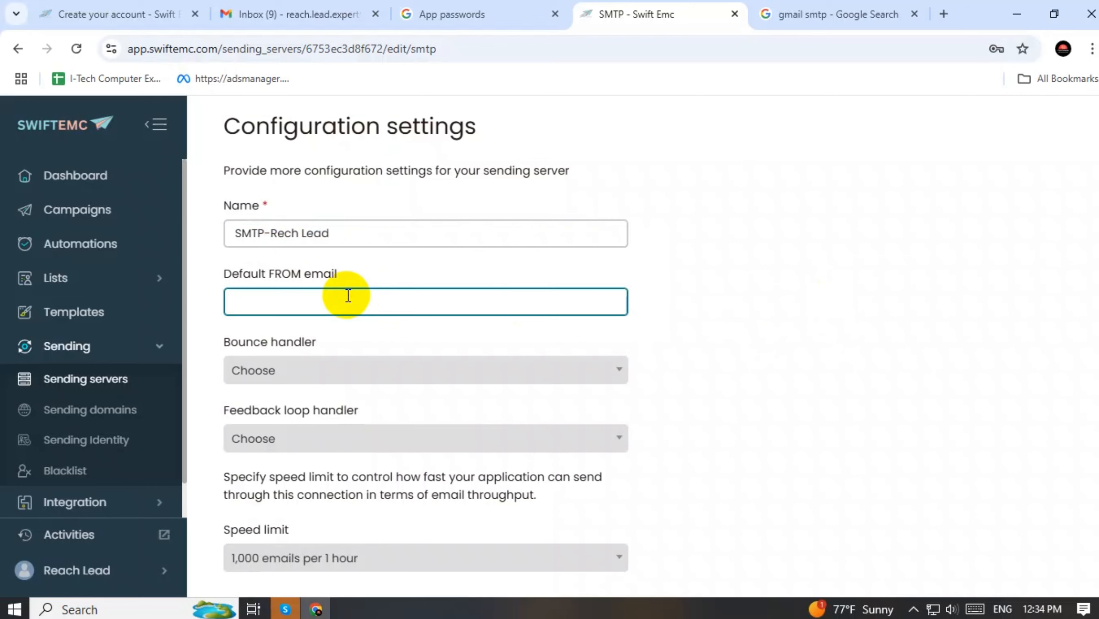
pyautogui.press('super+v')
pyautogui.click(315, 278)
pyautogui.click(812, 325)
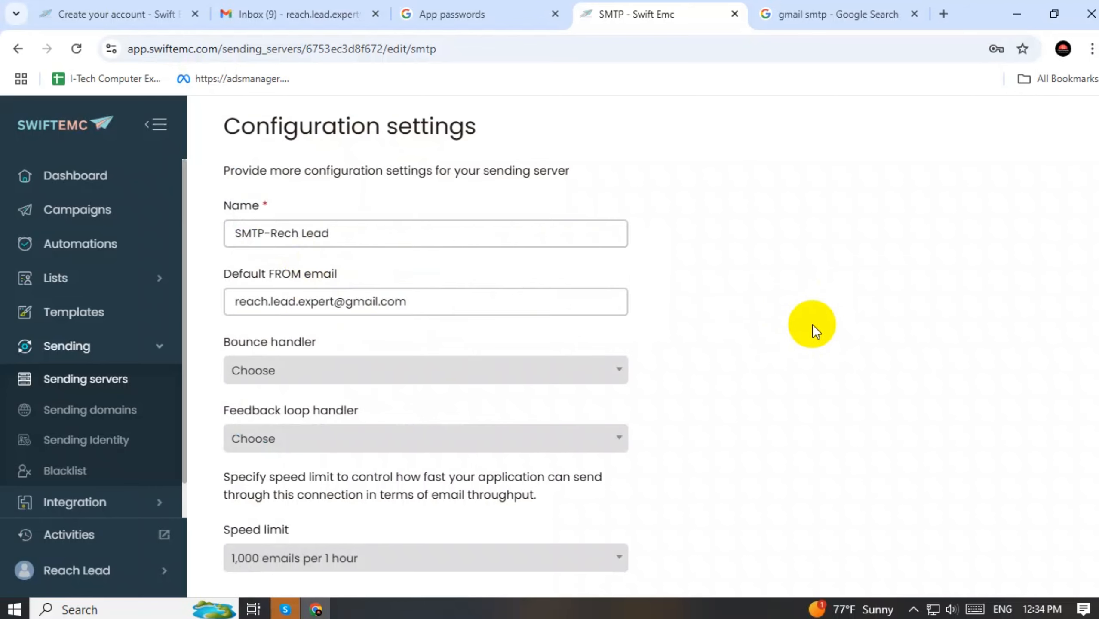
pyautogui.scroll(-3, 812, 324)
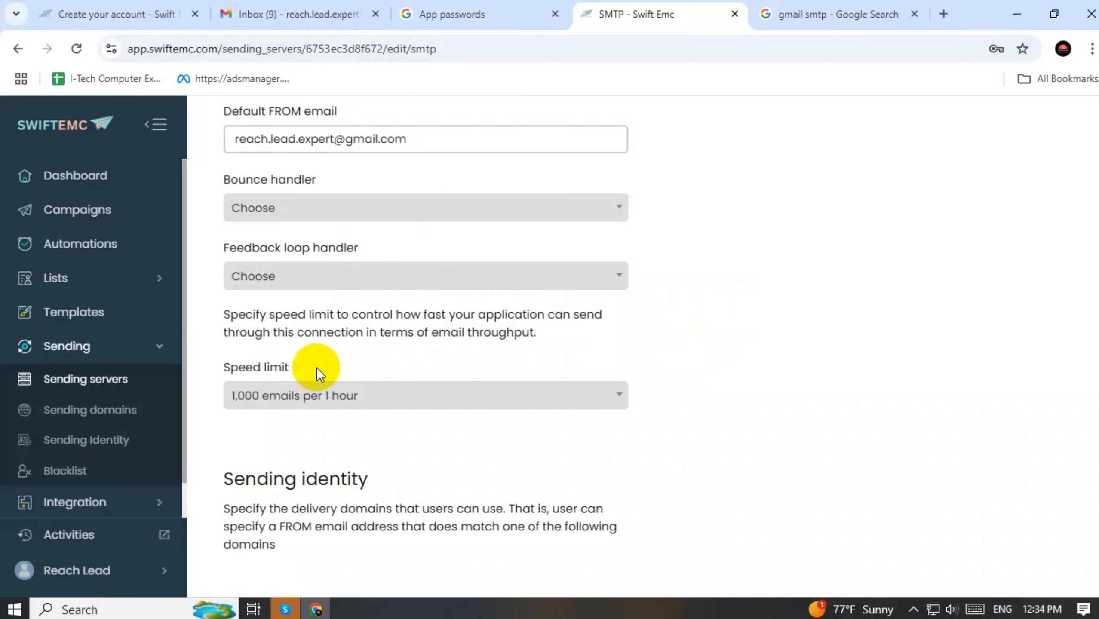
# Open the Speed limit dropdown, currently at 1,000 emails per 1 hour
pyautogui.click(349, 403)
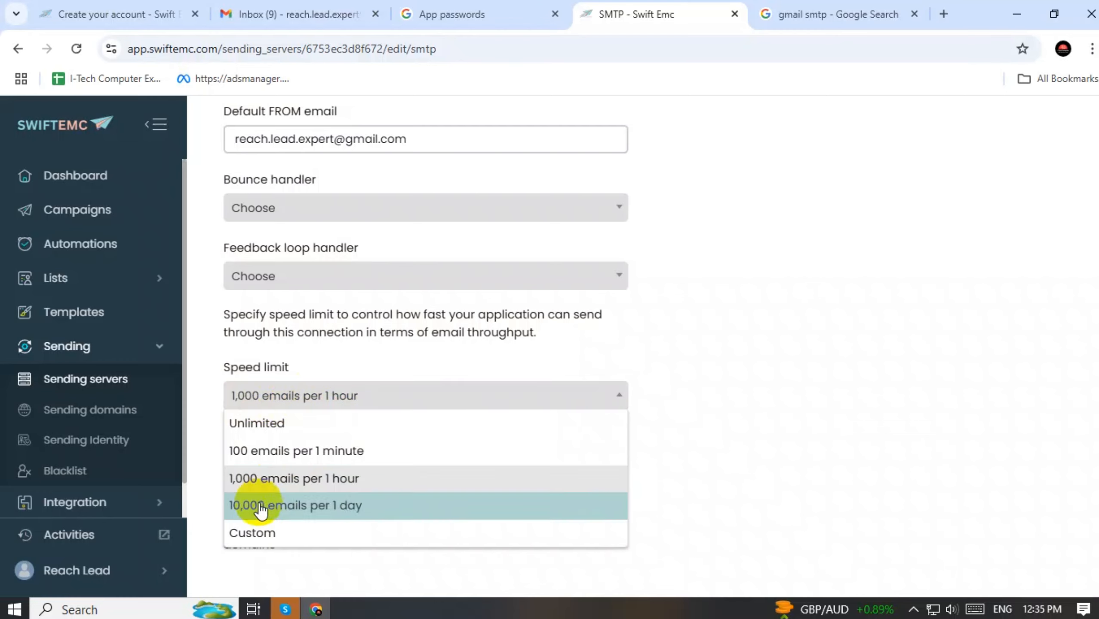
# Choose Custom speed limit, enter 1 sending credit per 1 minute, and save
pyautogui.click(254, 532)
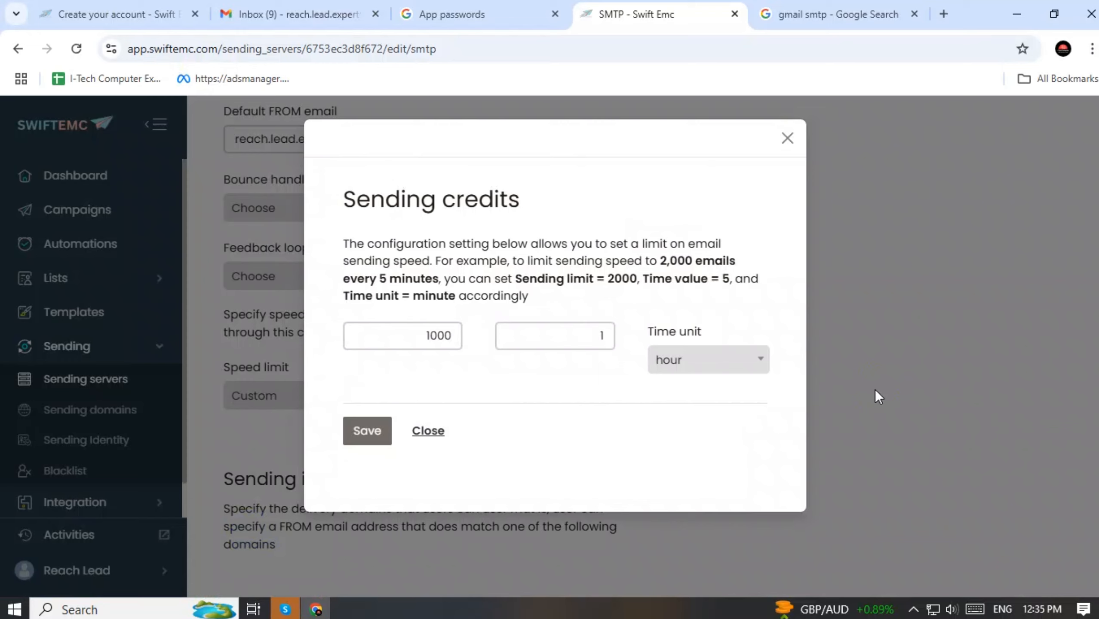
pyautogui.click(445, 335)
pyautogui.doubleClick(446, 335)
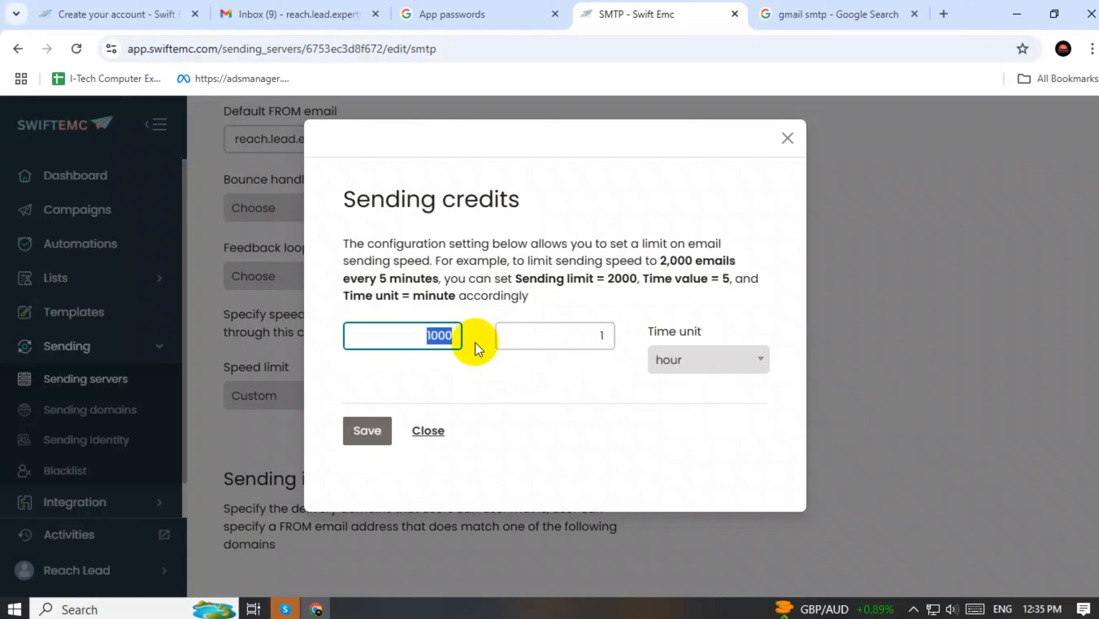
pyautogui.write('1')
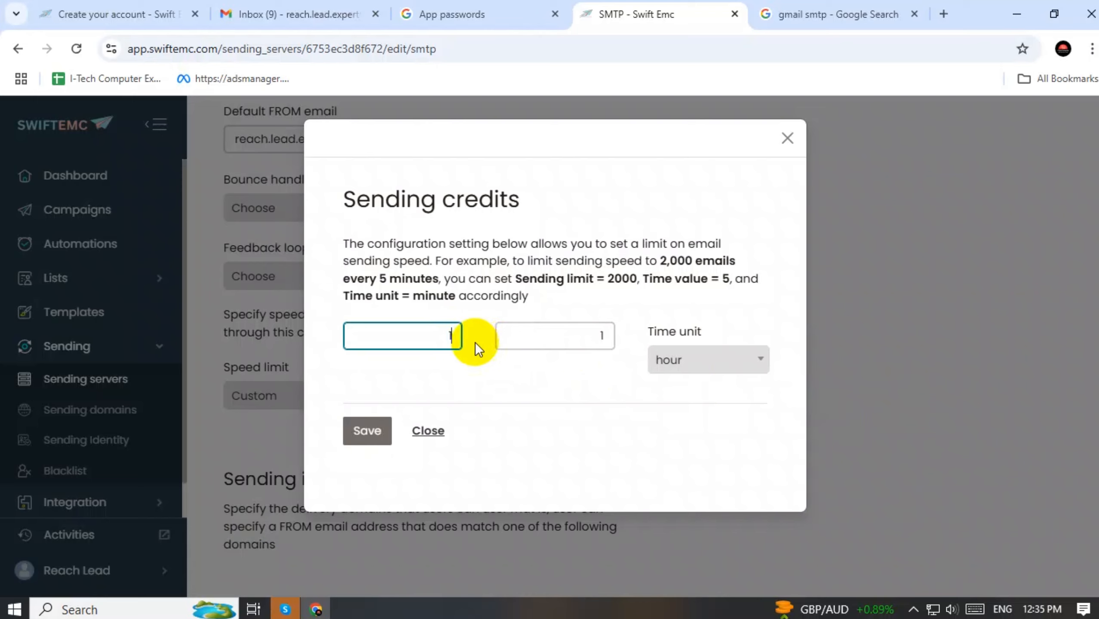
pyautogui.click(600, 335)
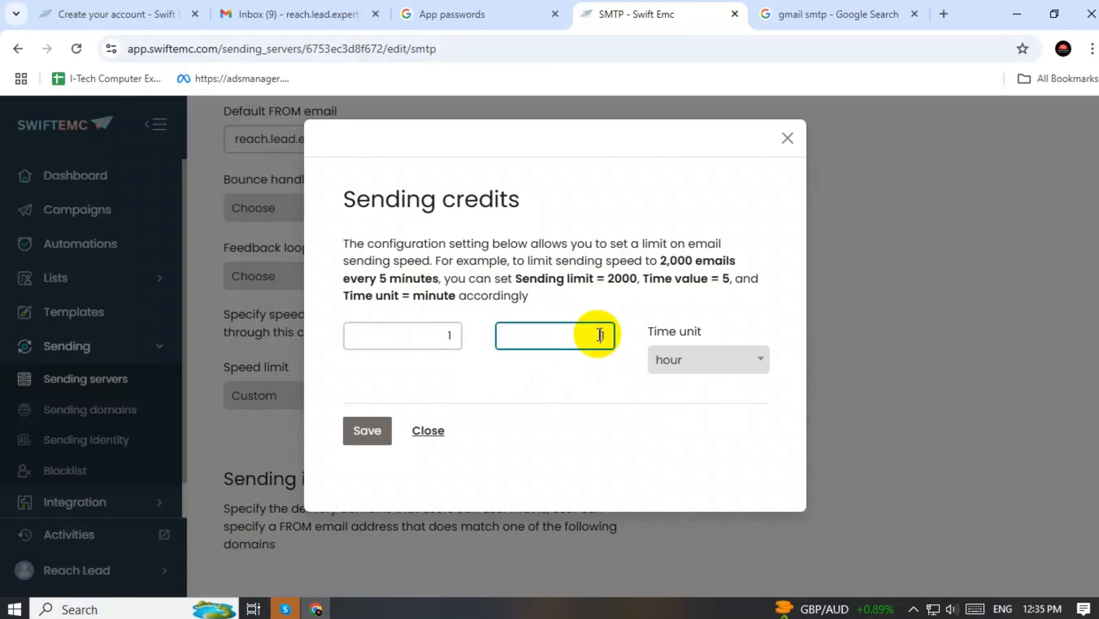
pyautogui.write('1')
pyautogui.click(442, 334)
pyautogui.click(693, 360)
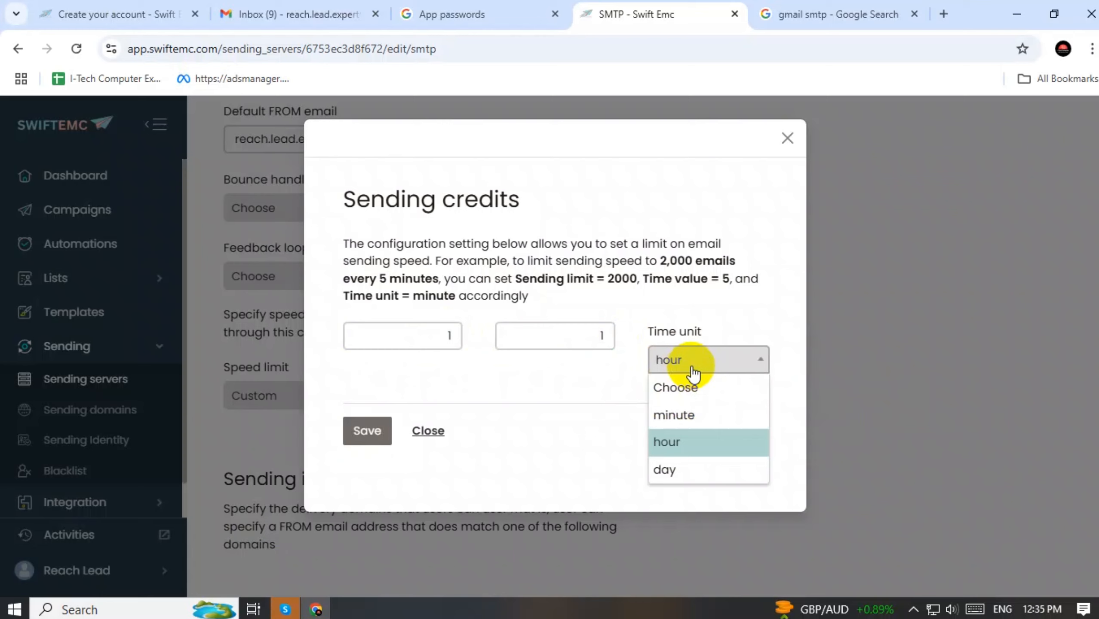
pyautogui.click(674, 419)
pyautogui.moveTo(598, 336); pyautogui.dragTo(614, 337)
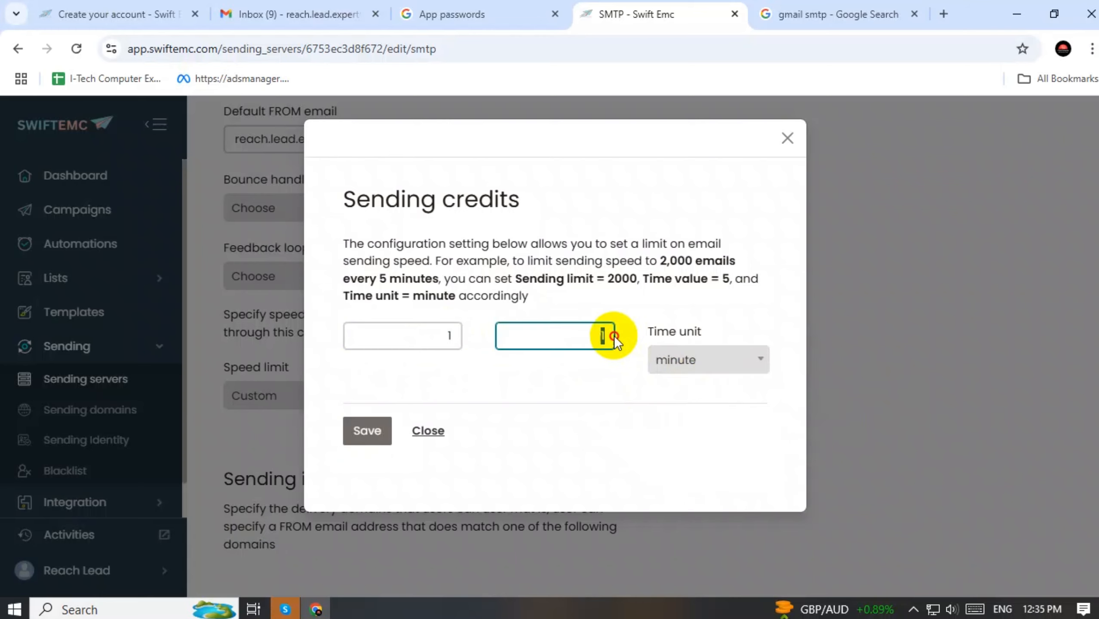
pyautogui.moveTo(443, 337); pyautogui.dragTo(479, 332)
pyautogui.click(378, 432)
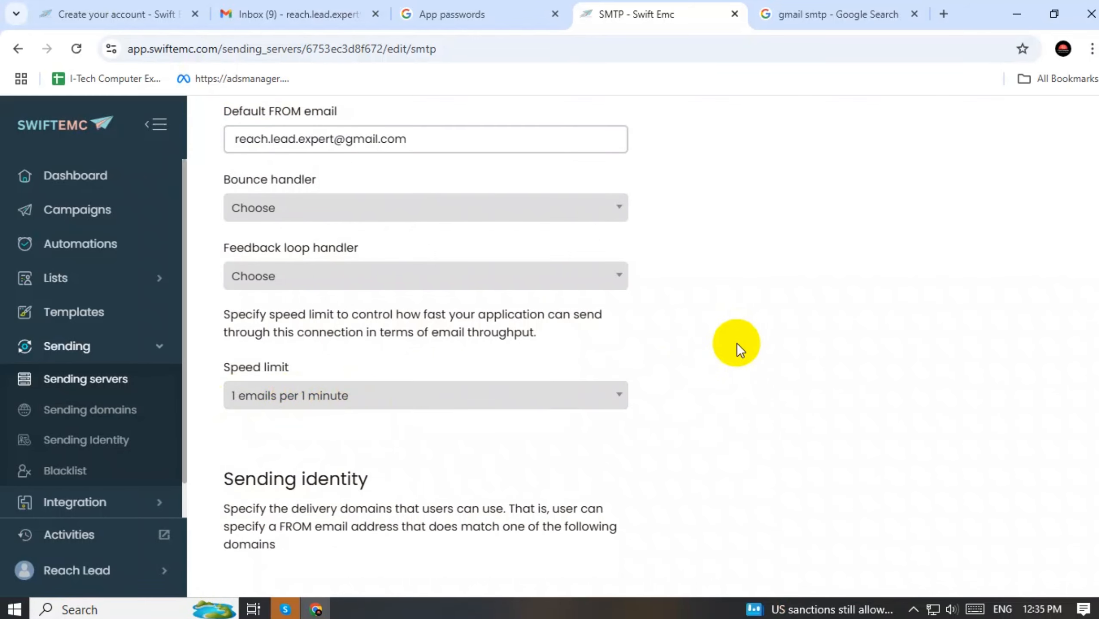
# Add the Gmail address as a sending email via Add email/domain
pyautogui.scroll(-6, 736, 343)
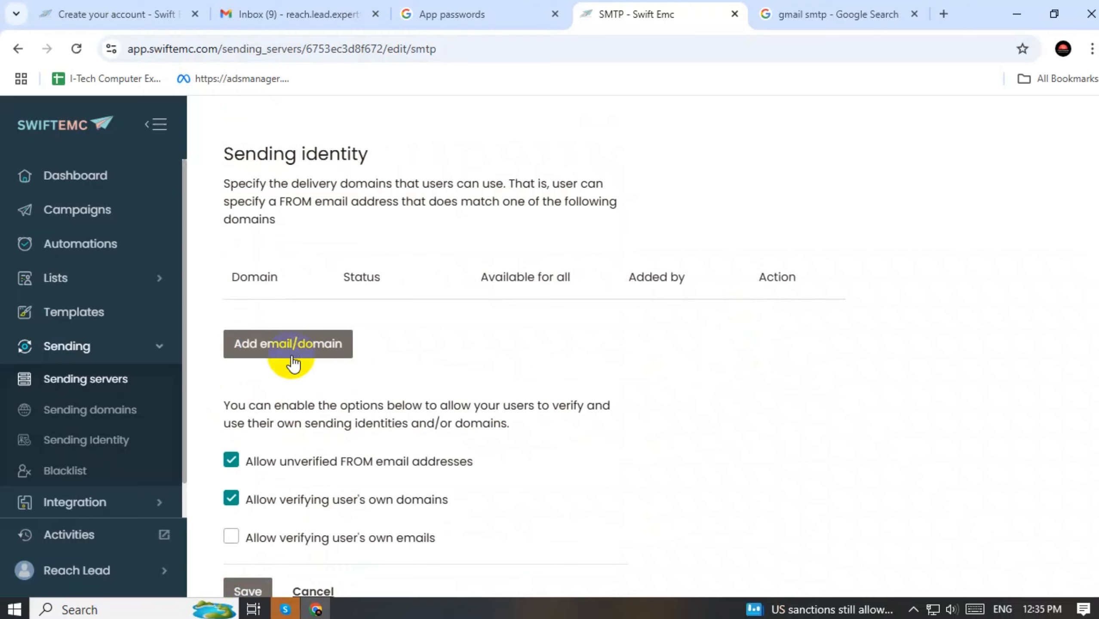
pyautogui.click(293, 363)
pyautogui.click(420, 298)
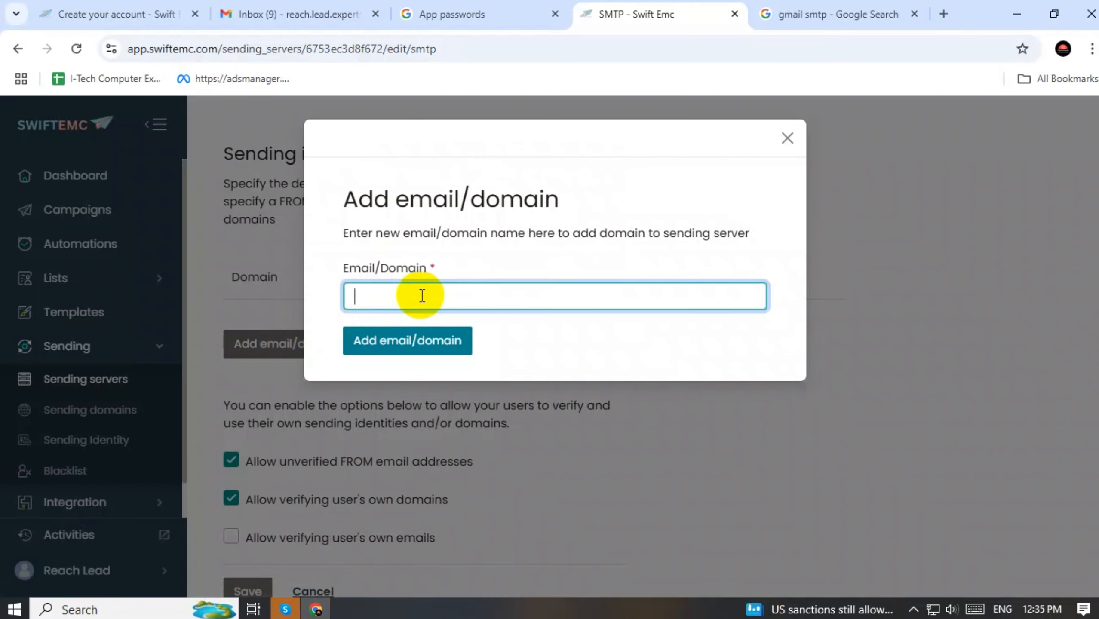
pyautogui.press('super+v')
pyautogui.click(433, 282)
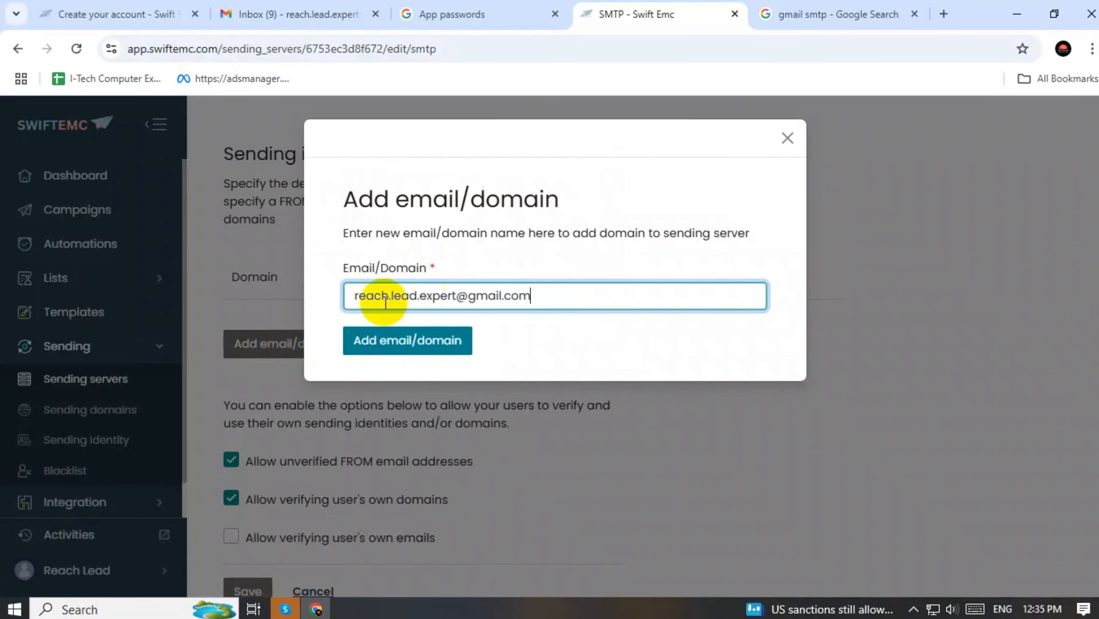
pyautogui.click(391, 347)
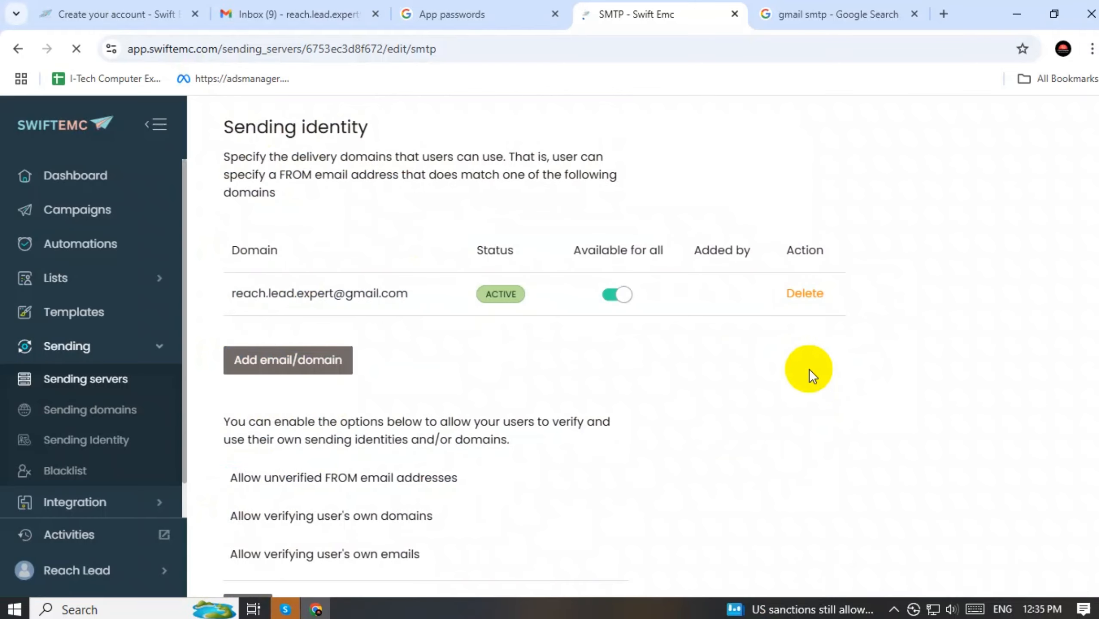
# Rename the server to 'SMTP- Rech Lead' and save the server settings
pyautogui.scroll(-3, 287, 405)
pyautogui.scroll(8, 305, 422)
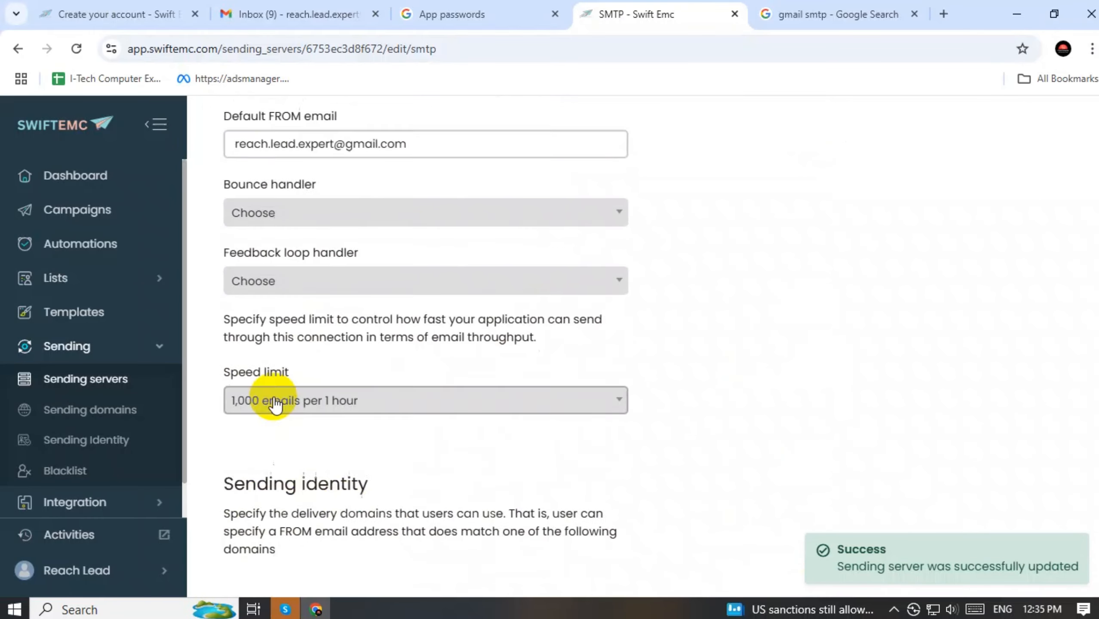
pyautogui.scroll(10, 274, 403)
pyautogui.scroll(-5, 275, 421)
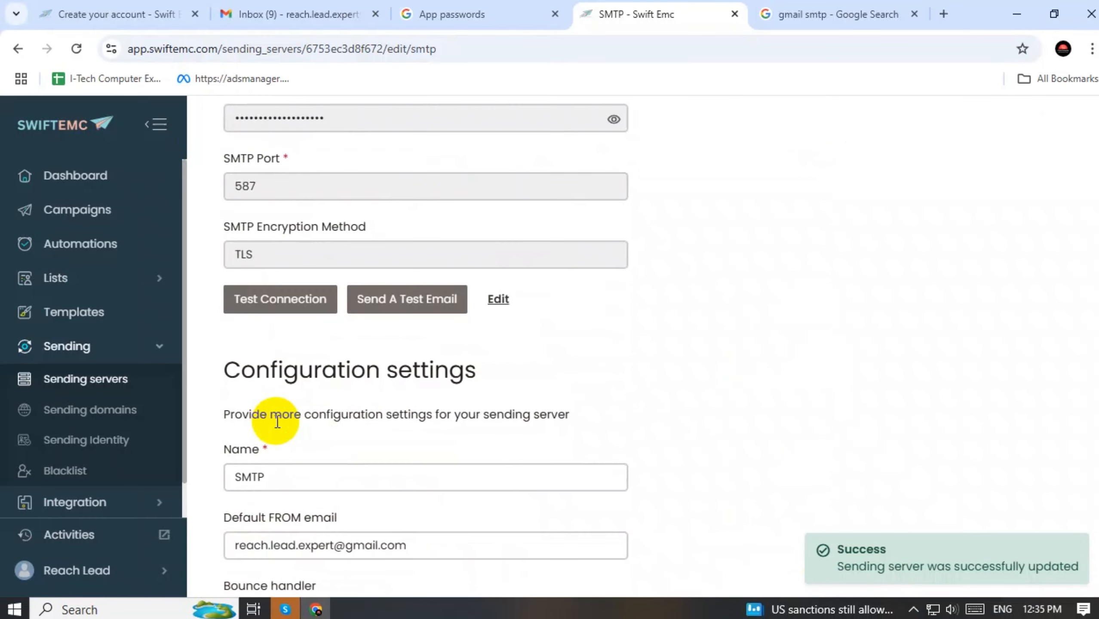
pyautogui.click(275, 479)
pyautogui.write('-')
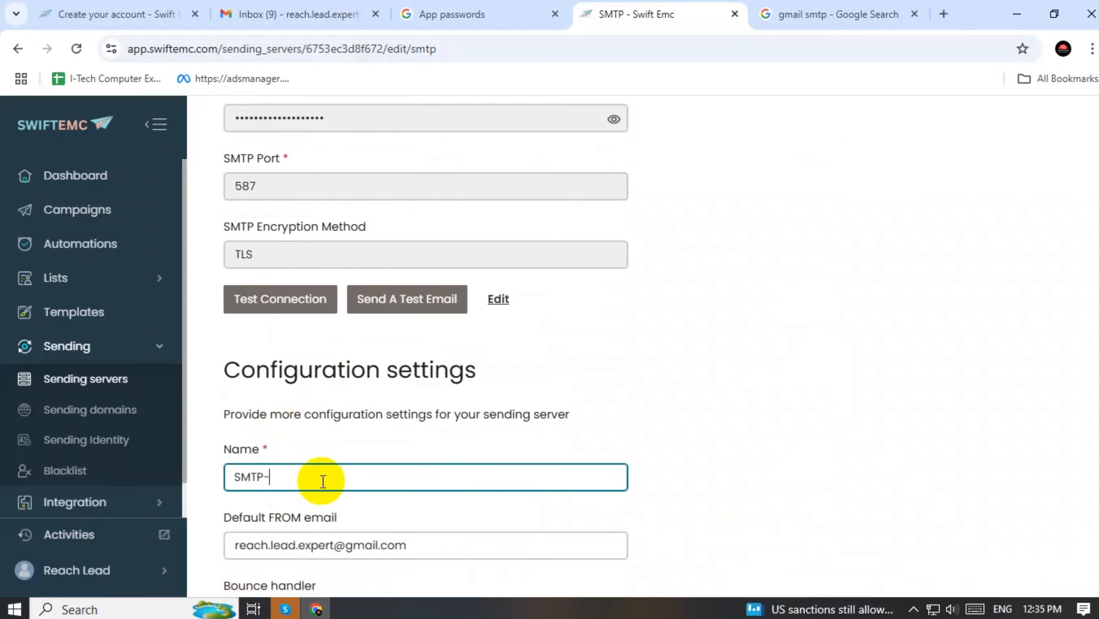
pyautogui.write(' RE')
pyautogui.press('BackSpace')
pyautogui.write('ech LEad')
pyautogui.click(315, 477)
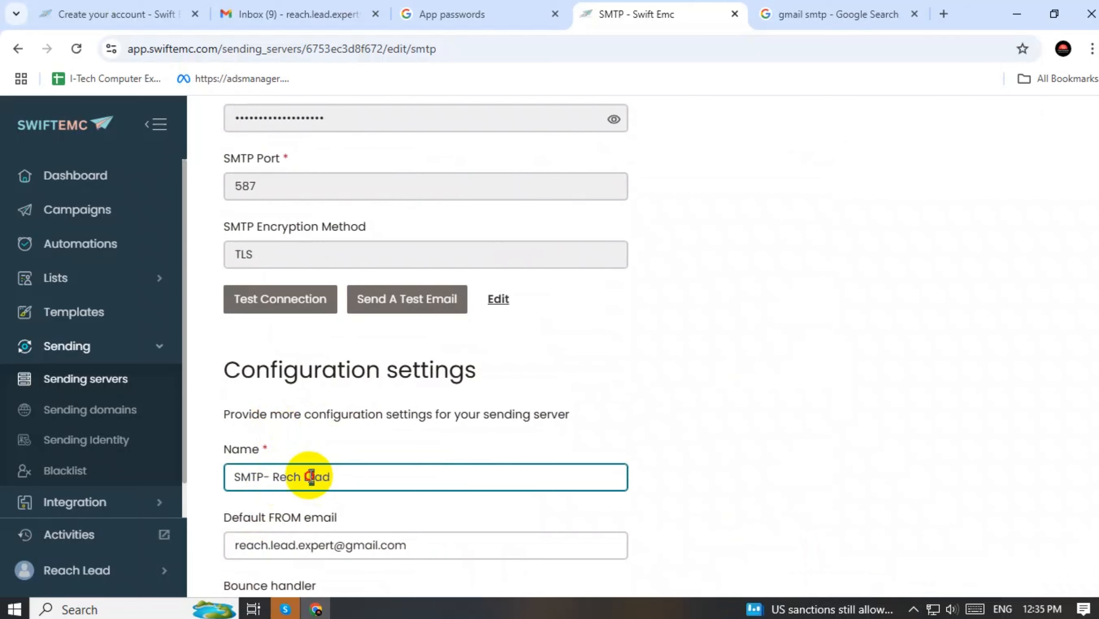
pyautogui.press('BackSpace')
pyautogui.write('e')
pyautogui.click(671, 473)
pyautogui.scroll(-6, 704, 458)
pyautogui.scroll(-5, 639, 458)
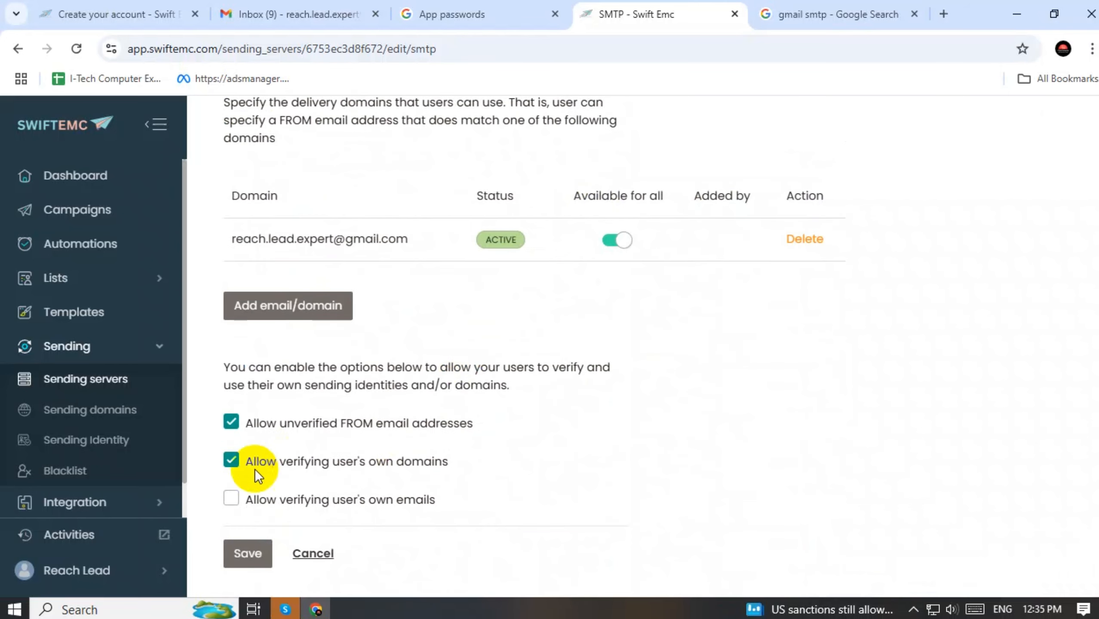
pyautogui.click(244, 557)
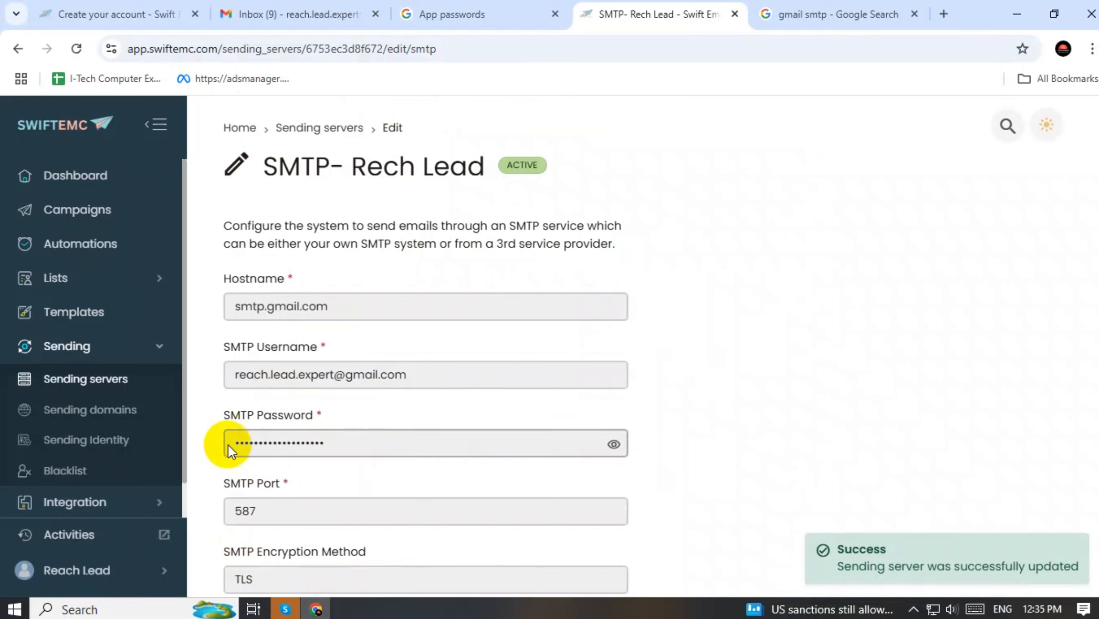
# Add a new sender named 'Rech Lead' with the pasted Gmail address and save it
pyautogui.click(76, 445)
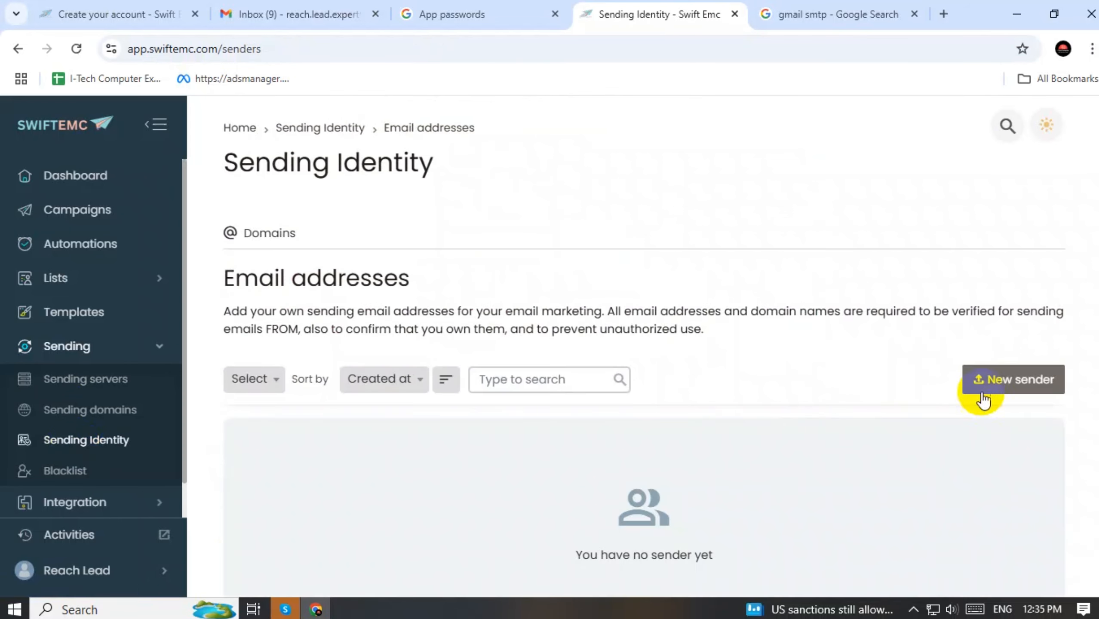
pyautogui.click(992, 381)
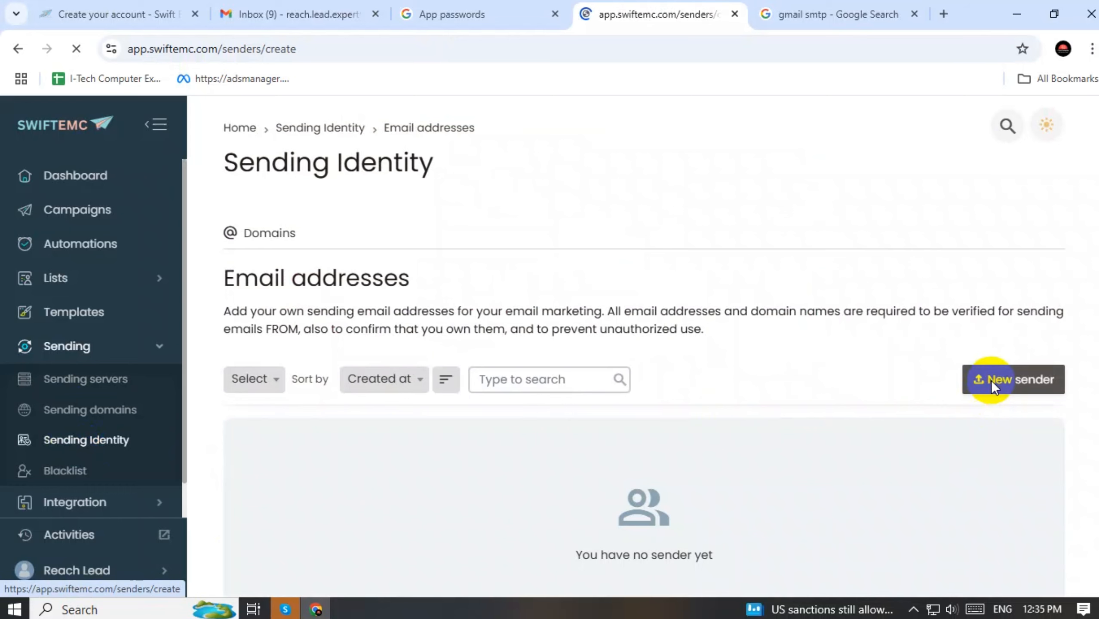
pyautogui.click(289, 420)
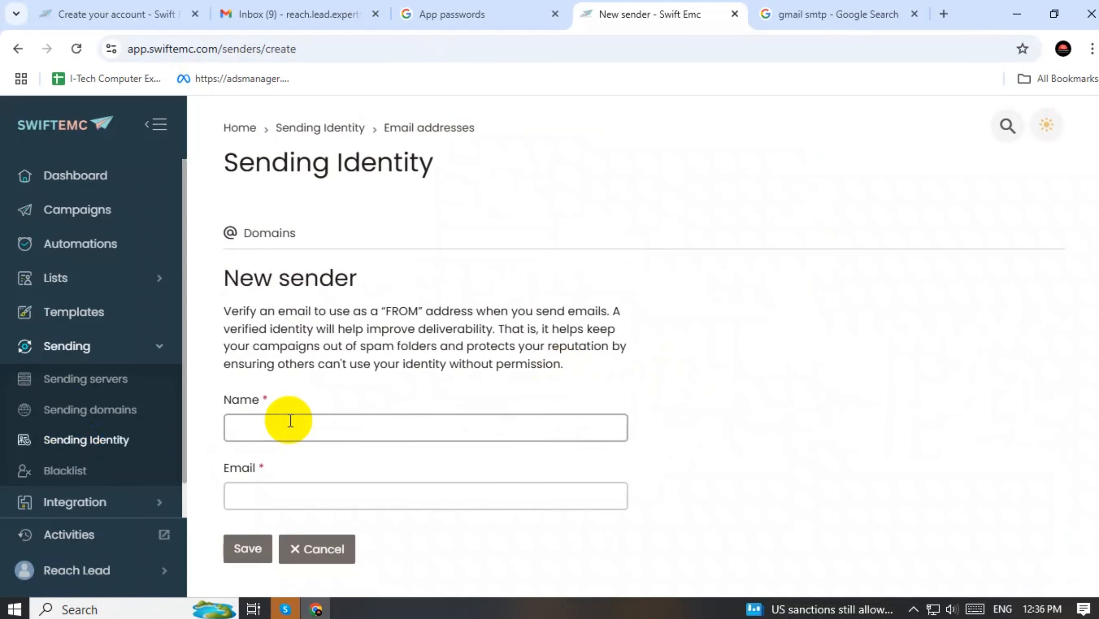
pyautogui.write('Rech')
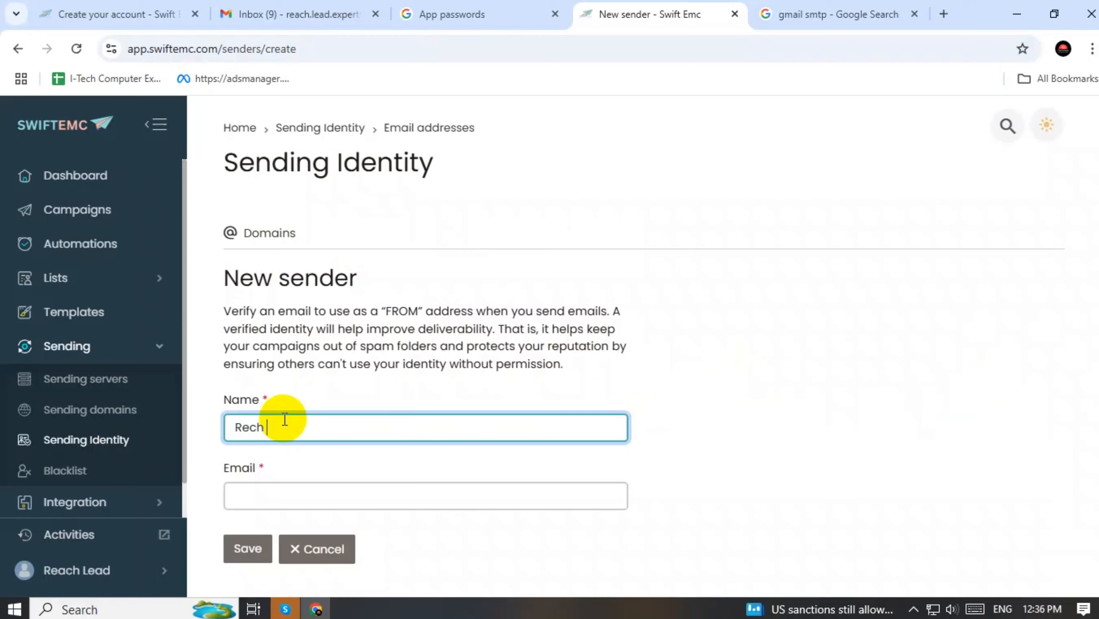
pyautogui.write(' Lead')
pyautogui.click(256, 493)
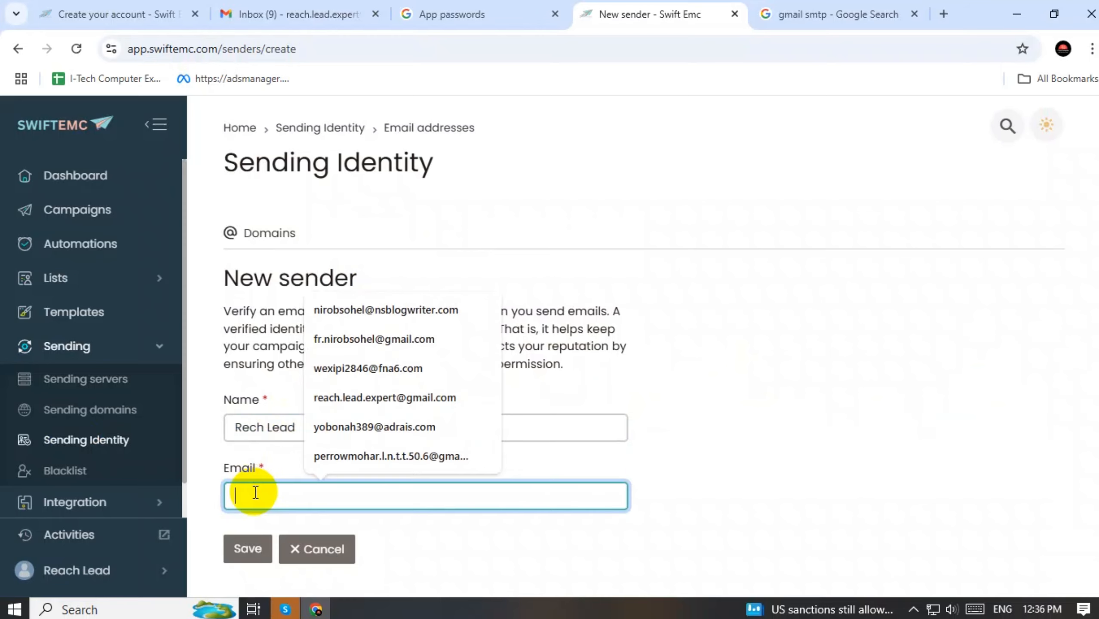
pyautogui.press('super+v')
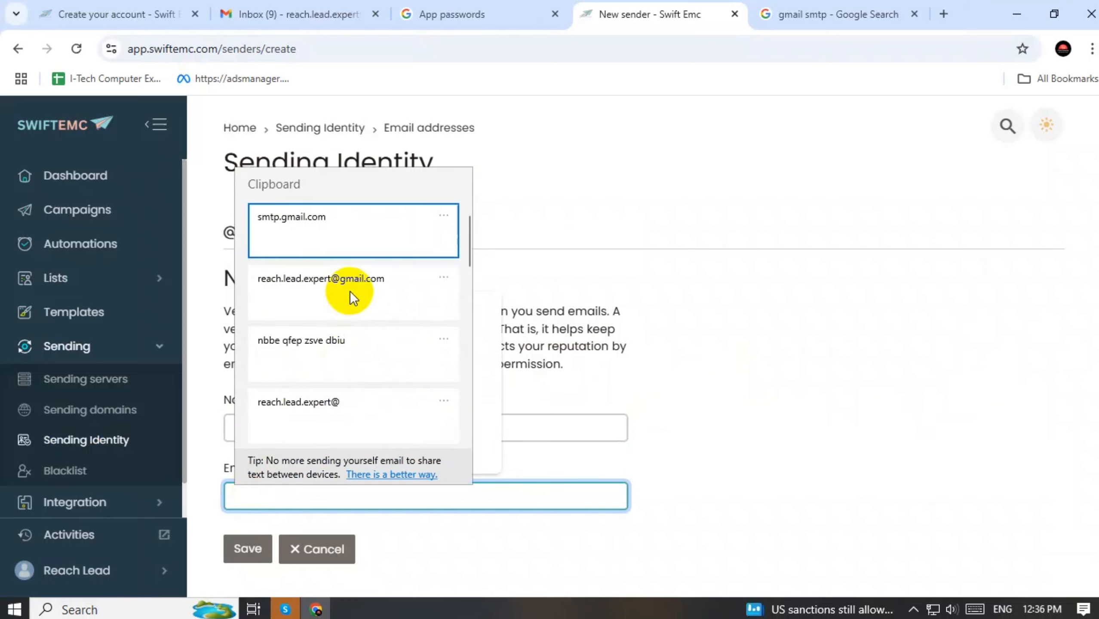
pyautogui.click(349, 292)
pyautogui.scroll(-1, 826, 337)
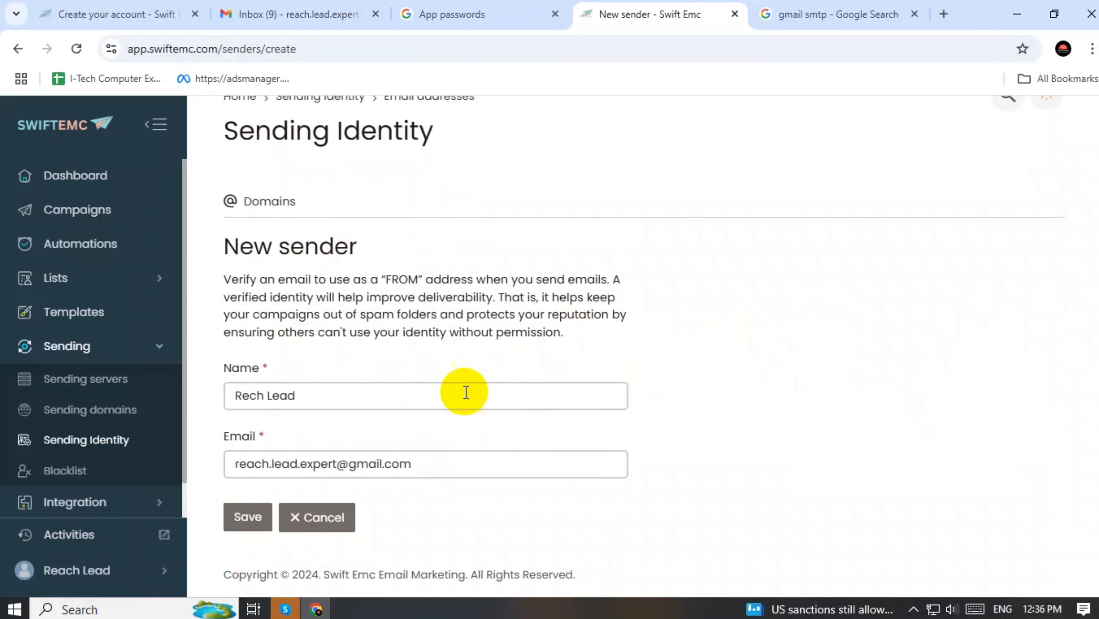
pyautogui.click(246, 517)
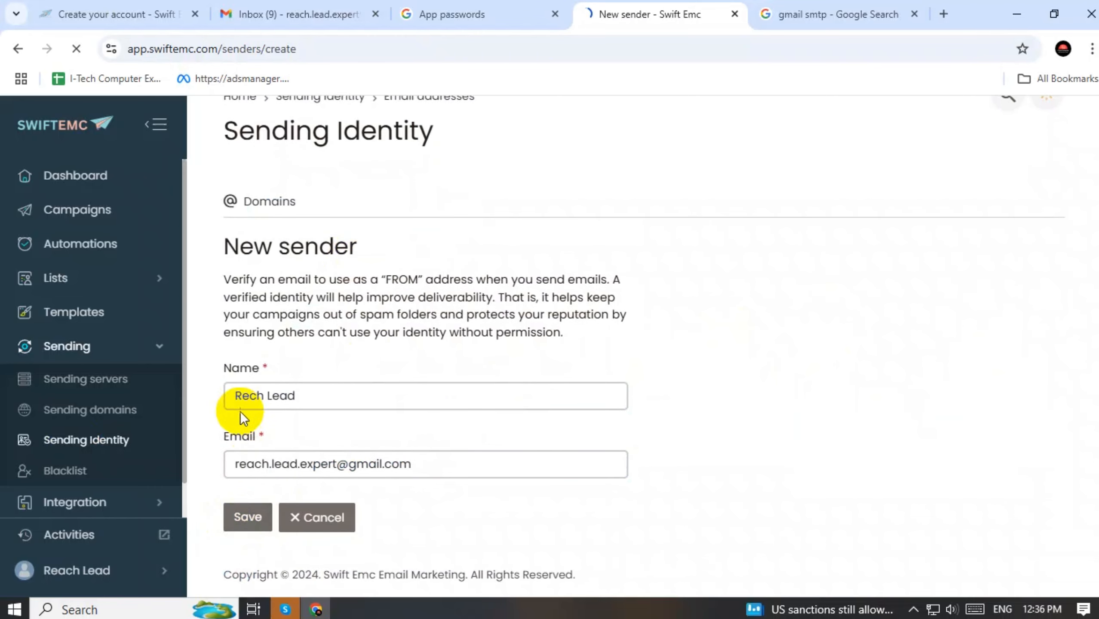
pyautogui.click(288, 6)
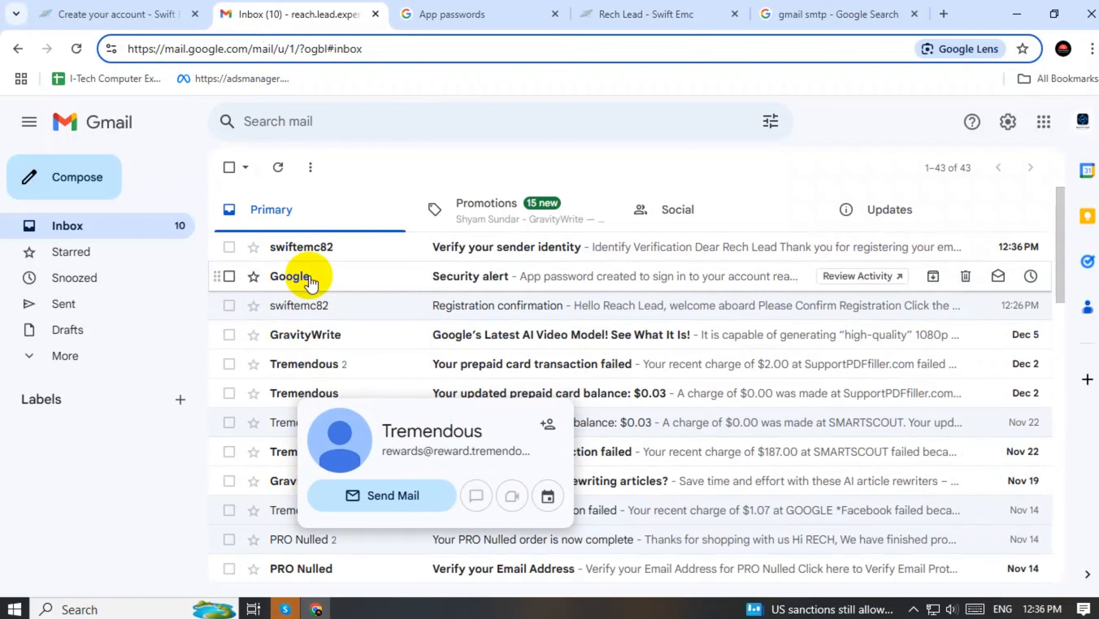
# Return to the SwiftEMC tab and select the Rech Lead sender name, still pending verification
pyautogui.moveTo(326, 254)
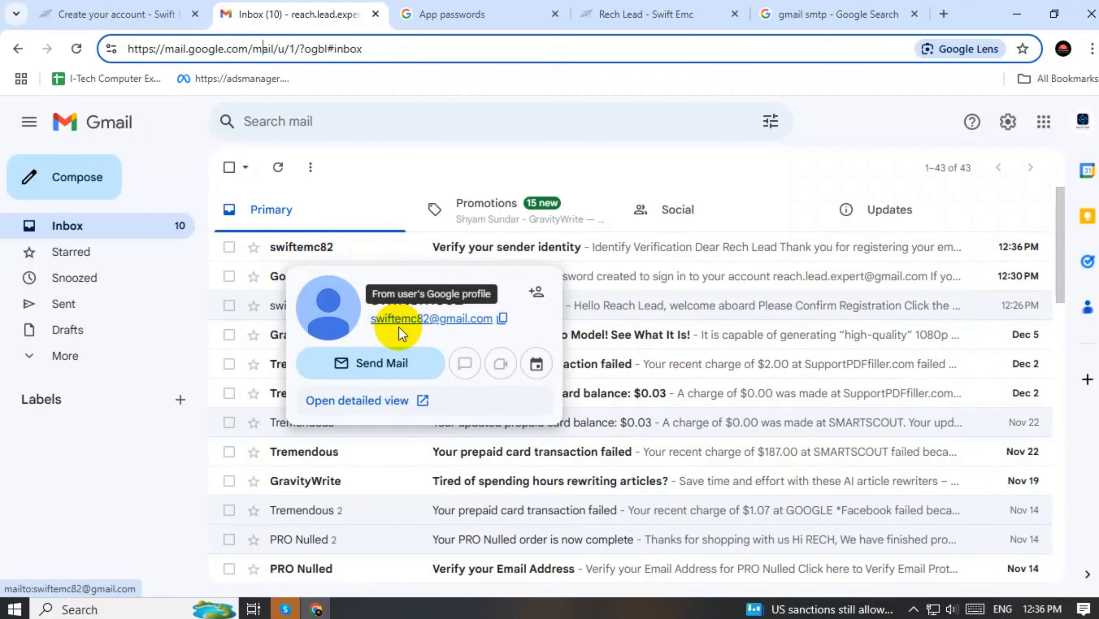
pyautogui.click(673, 6)
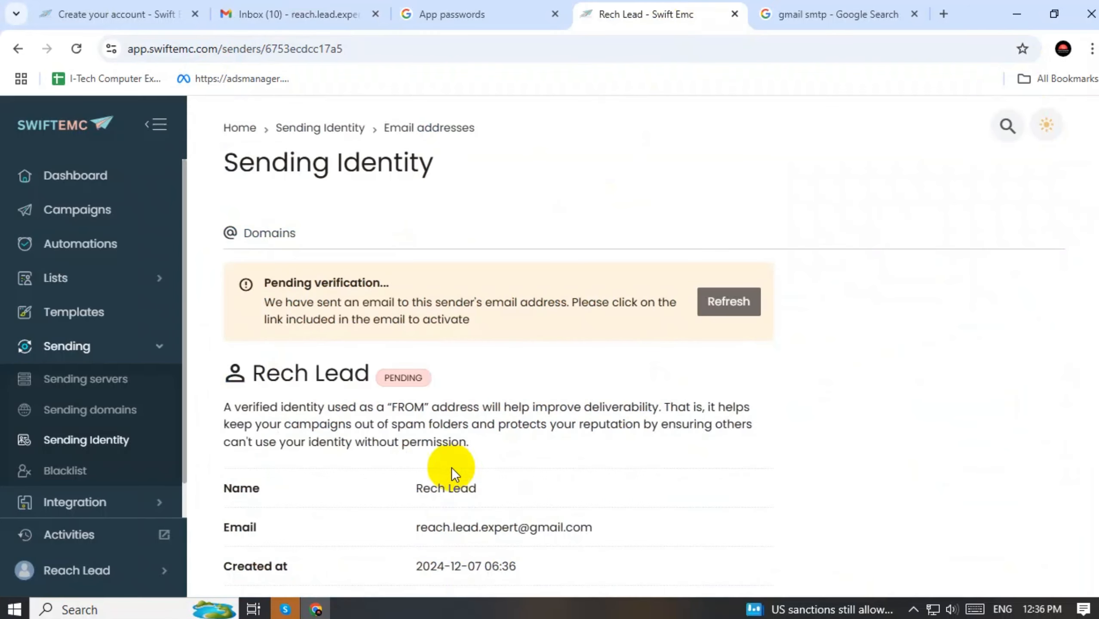
pyautogui.moveTo(414, 489); pyautogui.dragTo(481, 487)
pyautogui.scroll(-3, 483, 479)
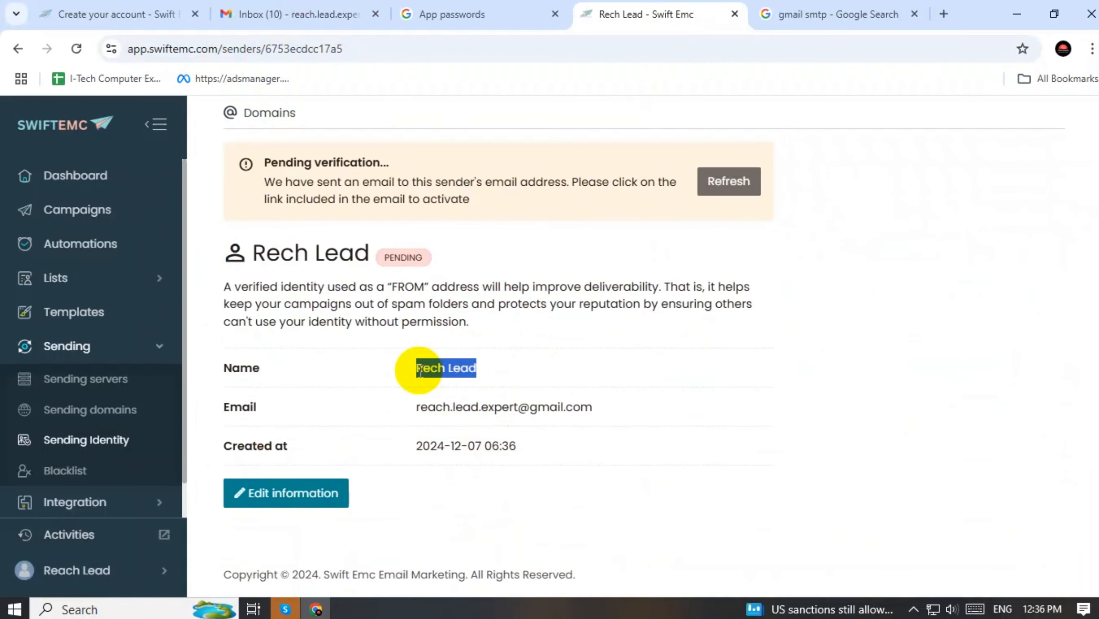
pyautogui.moveTo(420, 369); pyautogui.dragTo(508, 373)
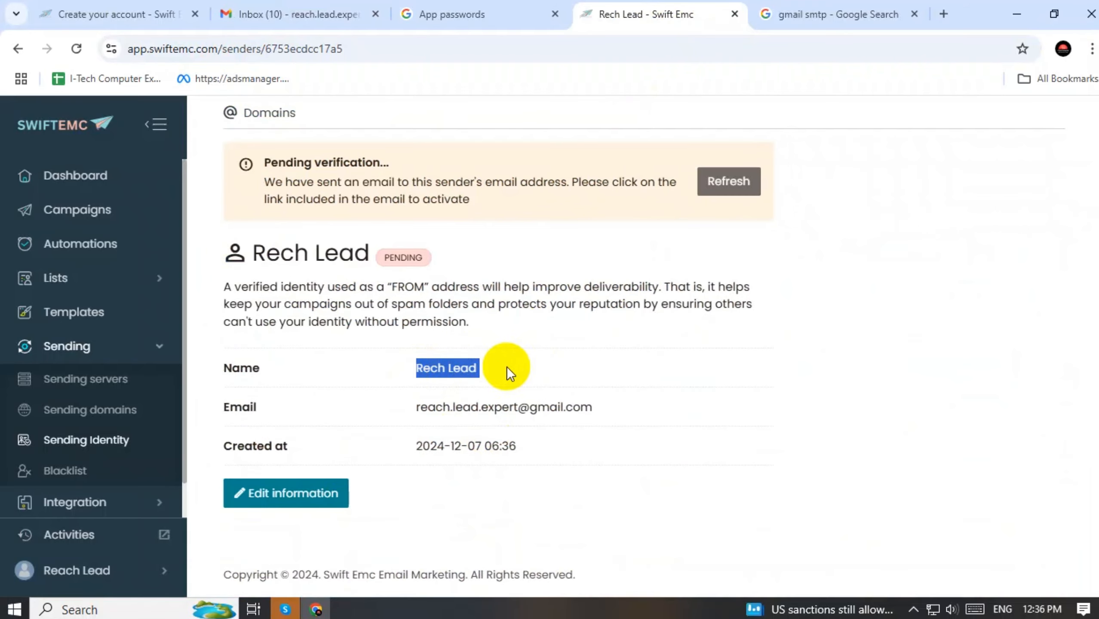
# Open the 'Verify your sender identity' email in Gmail and follow its verification link
pyautogui.click(291, 14)
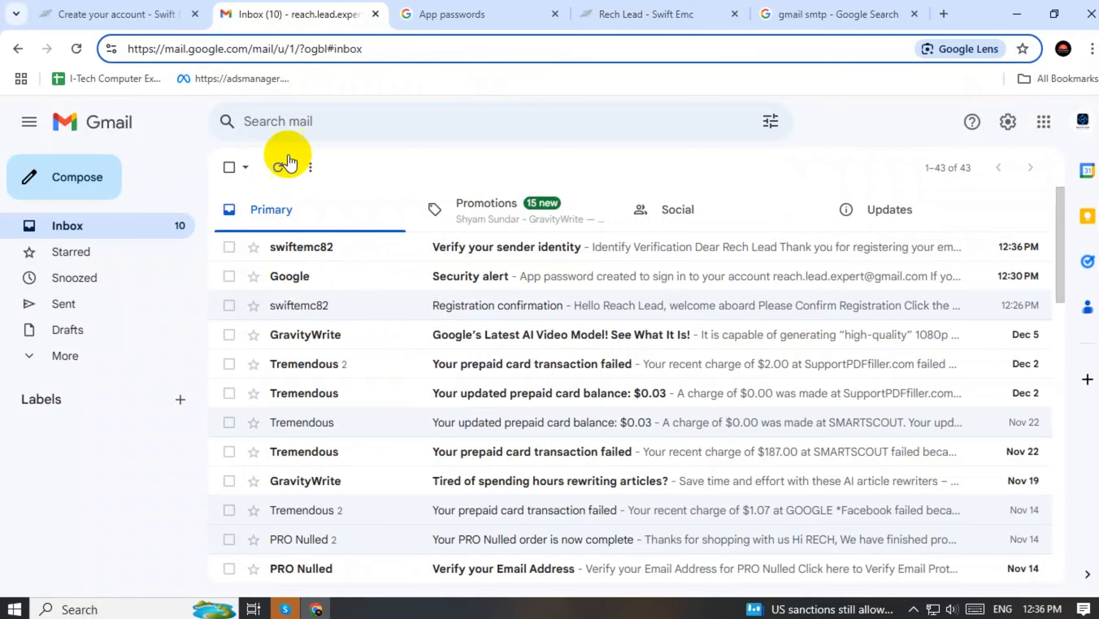
pyautogui.click(663, 11)
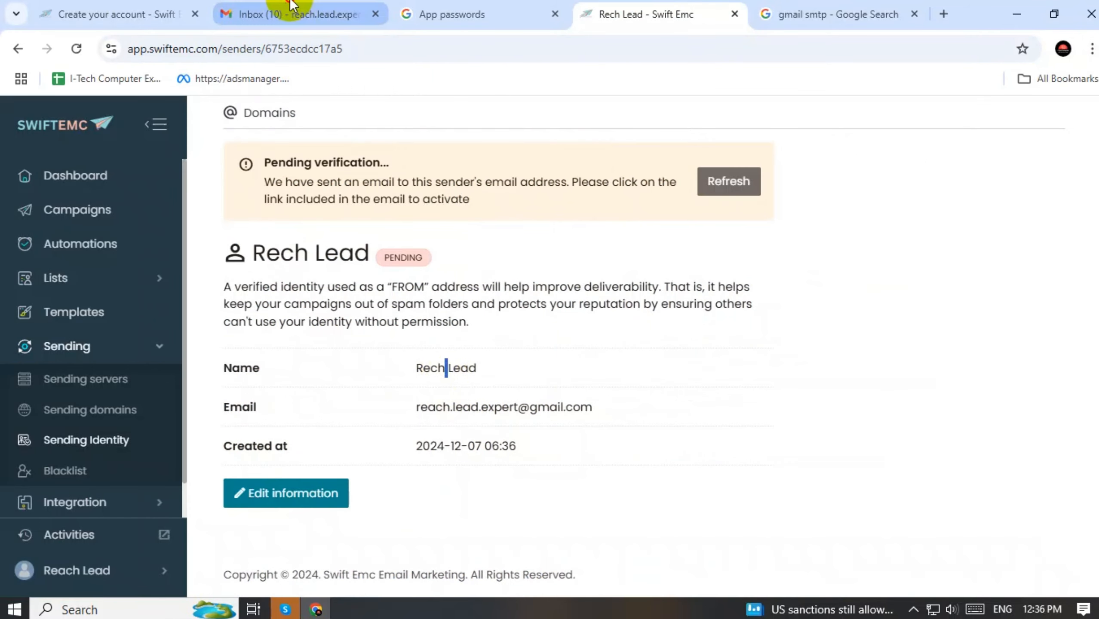
pyautogui.click(294, 14)
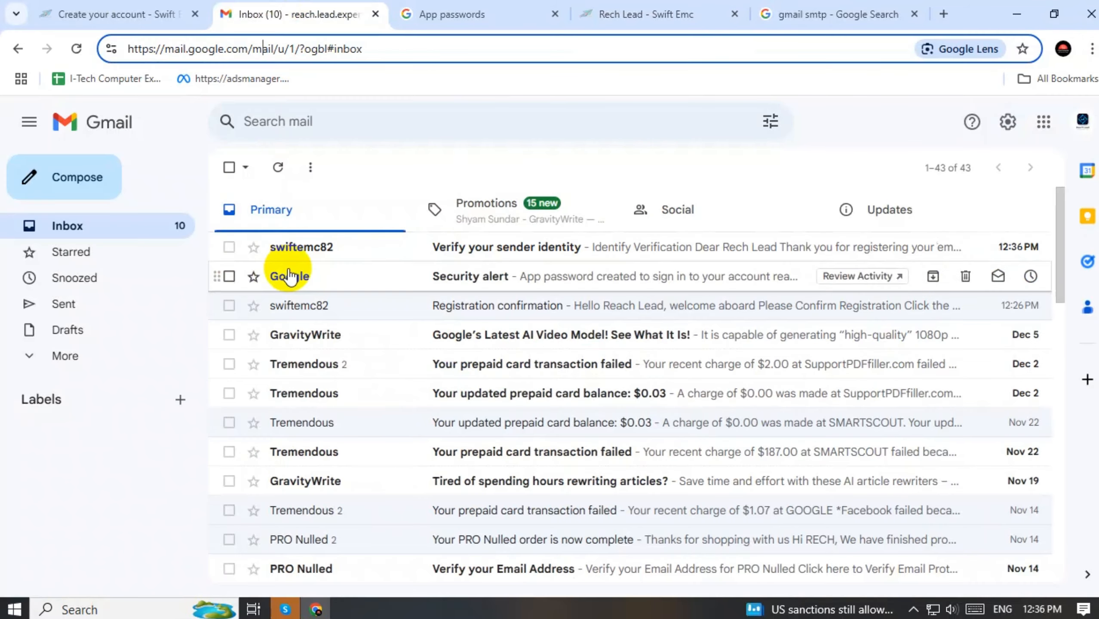
pyautogui.click(516, 251)
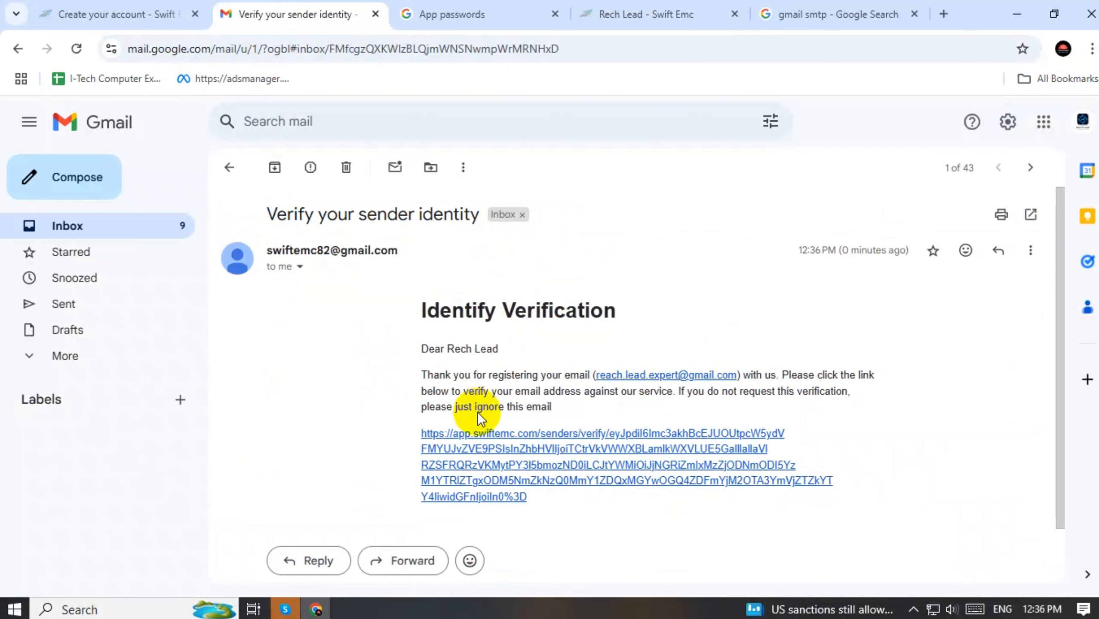
pyautogui.scroll(-2, 703, 346)
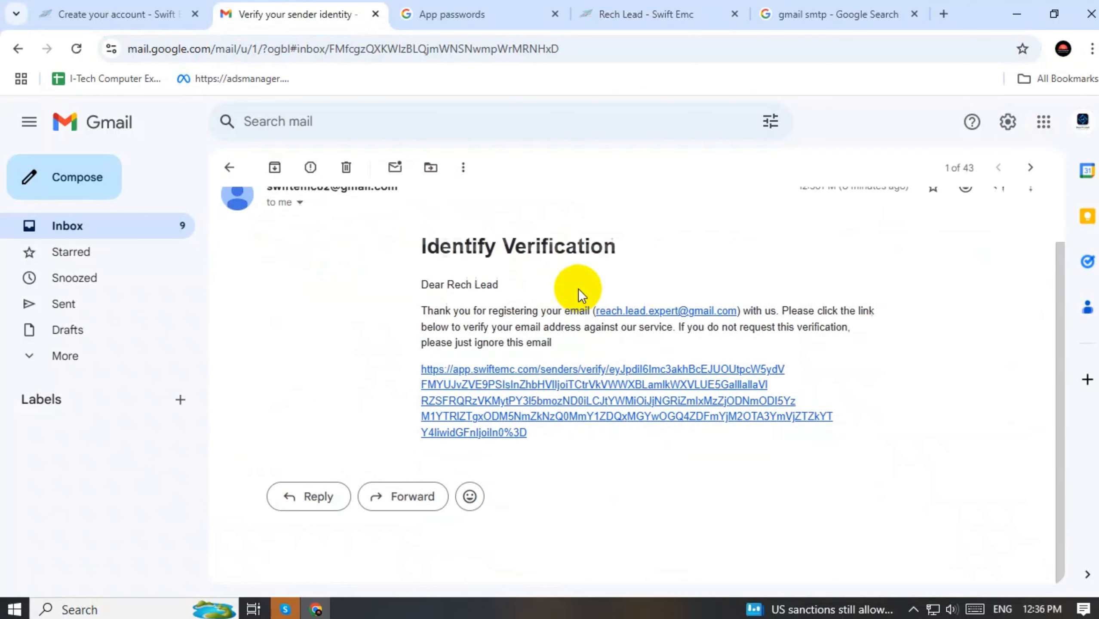
pyautogui.click(525, 373)
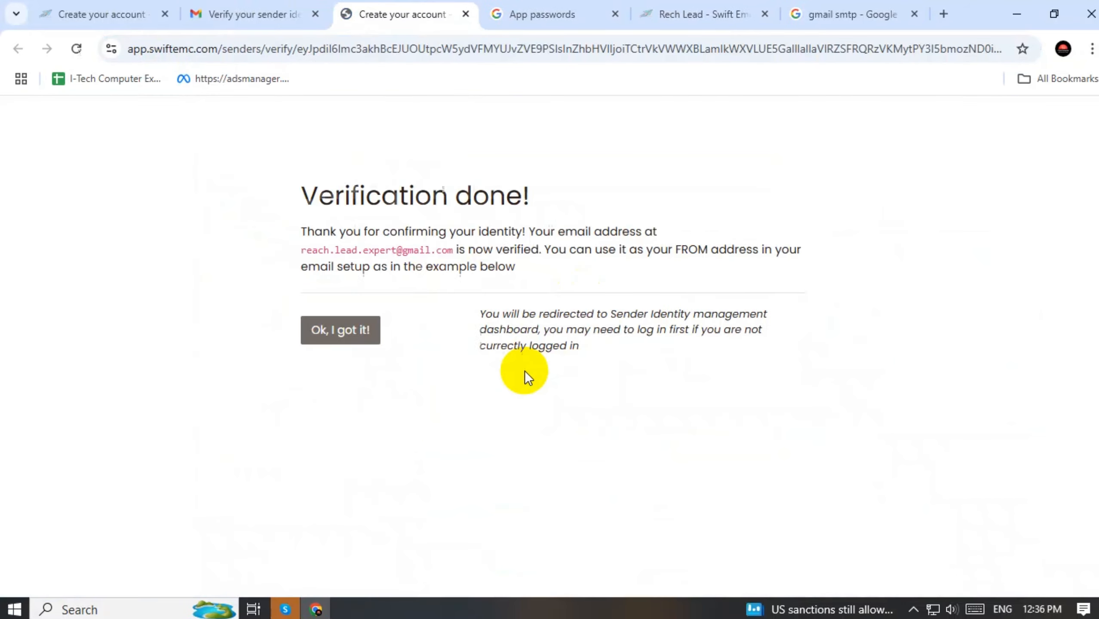
# Acknowledge the verified sender with 'Ok, I got it!' and open Lists > Lists in the sidebar
pyautogui.click(338, 332)
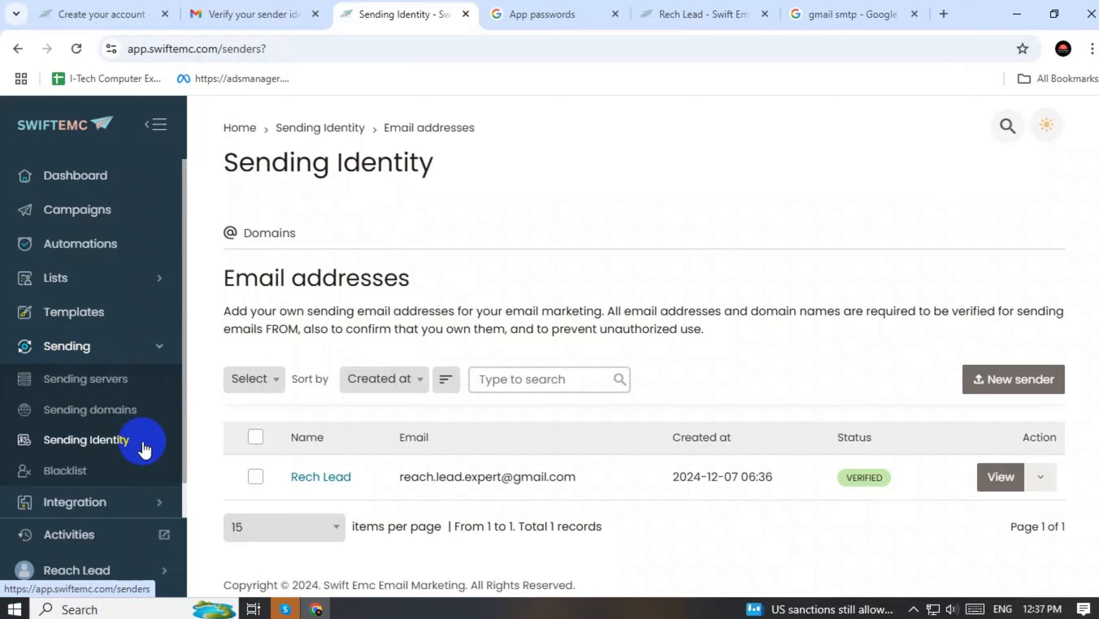
pyautogui.click(163, 349)
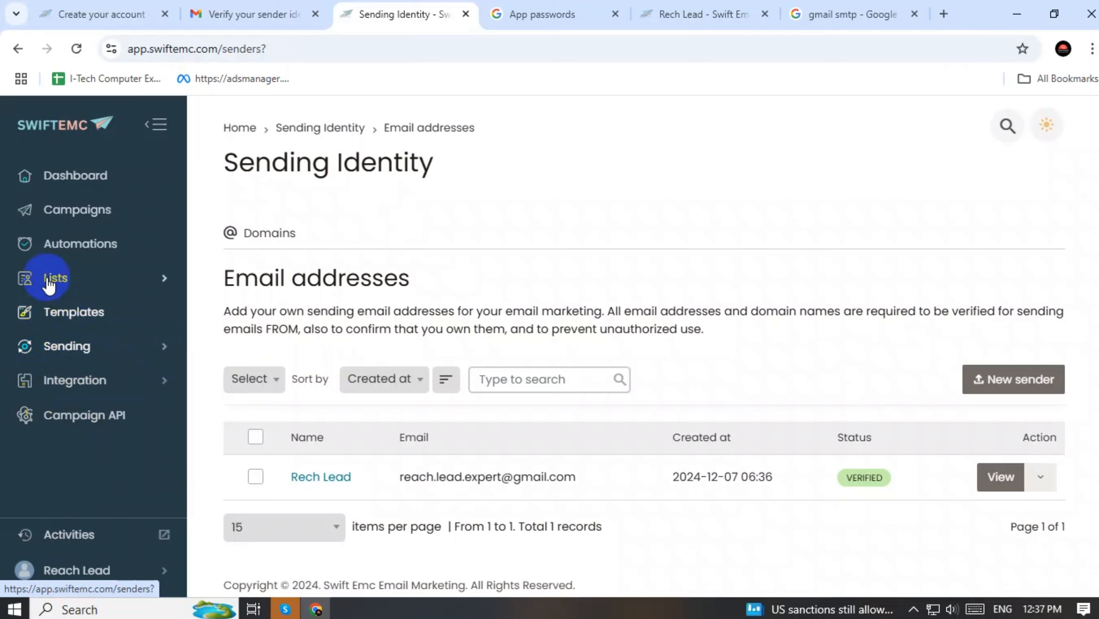
pyautogui.click(65, 283)
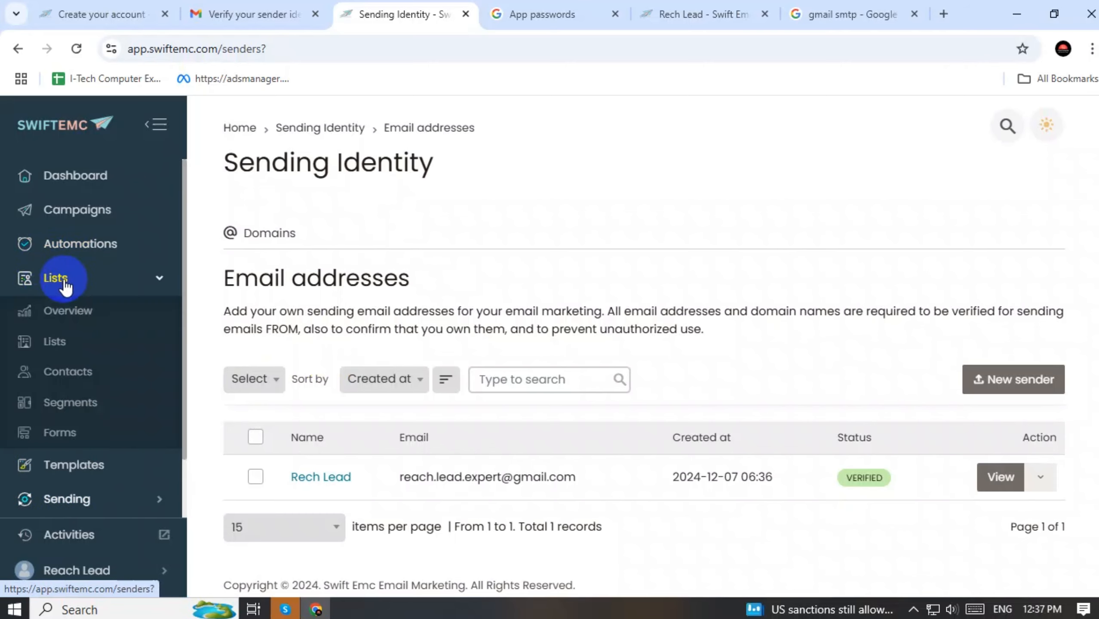
pyautogui.click(55, 344)
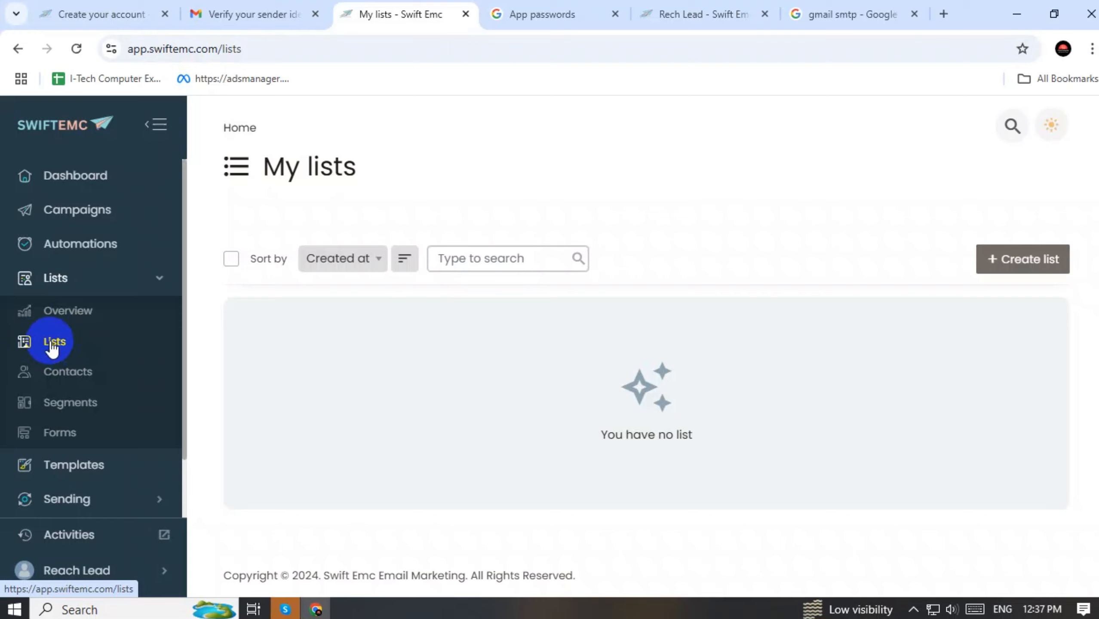
# Create a new list named Test Lead that uses the verified Gmail sending identity as From email
pyautogui.click(1006, 265)
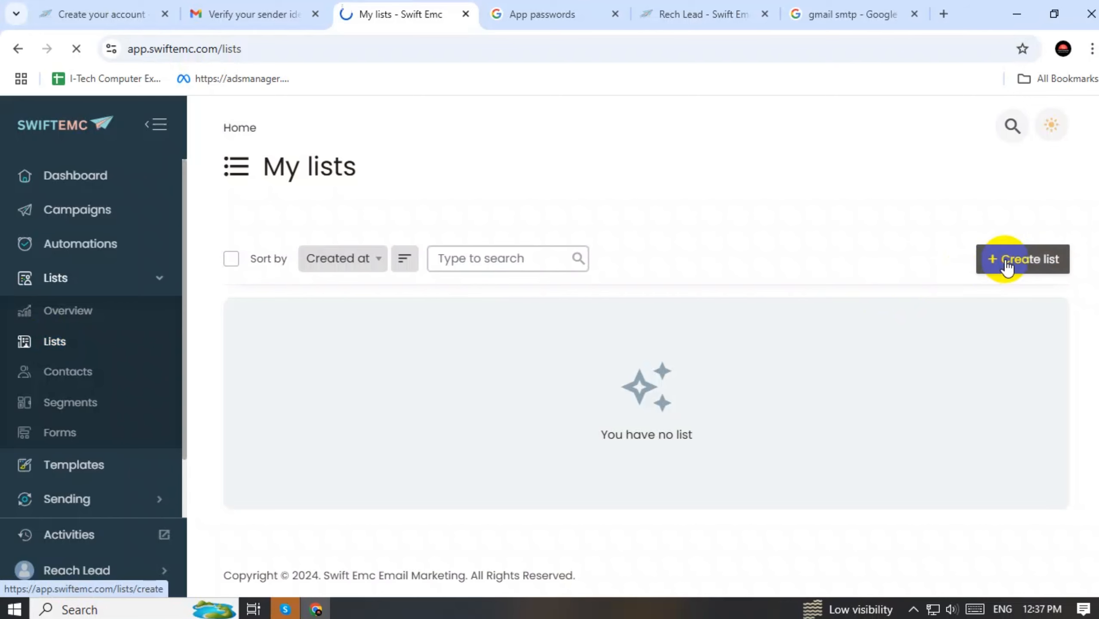
pyautogui.click(343, 359)
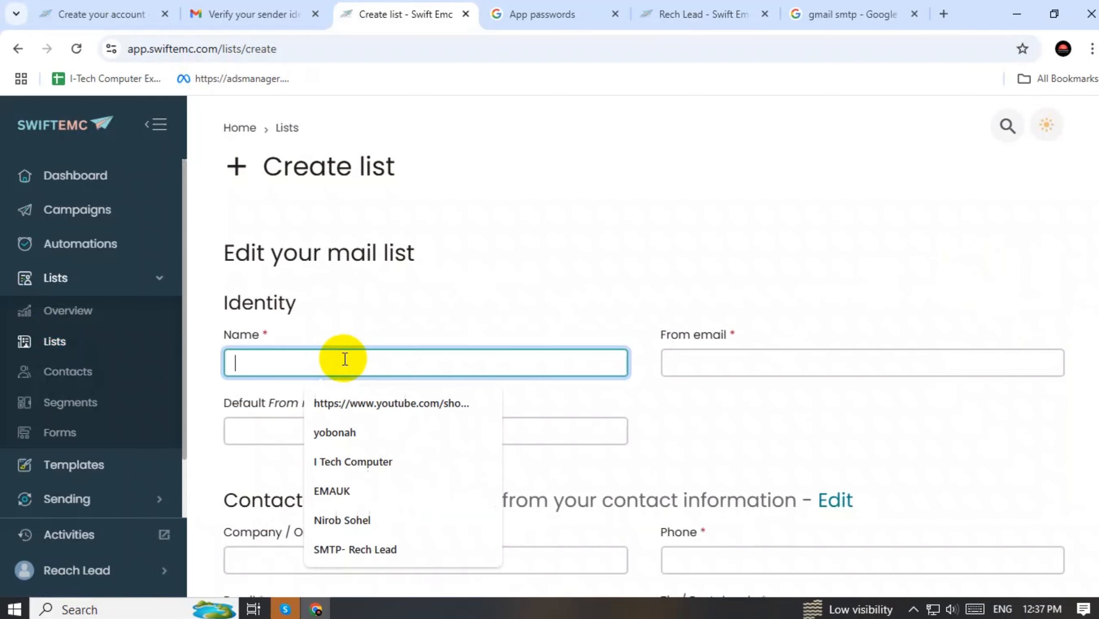
pyautogui.write('T')
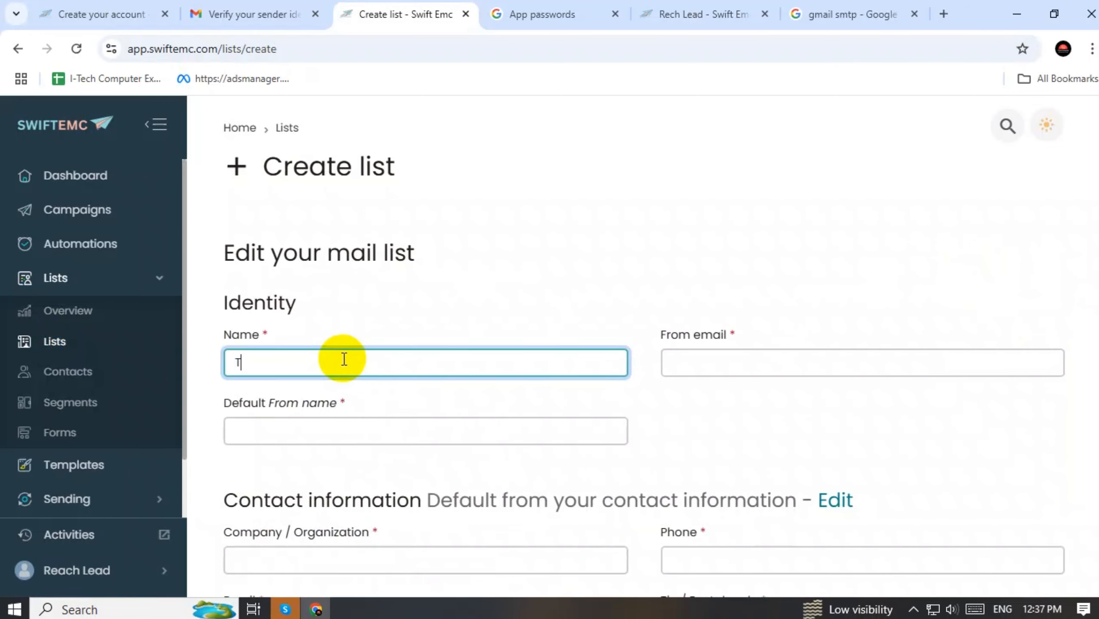
pyautogui.write('est Lead')
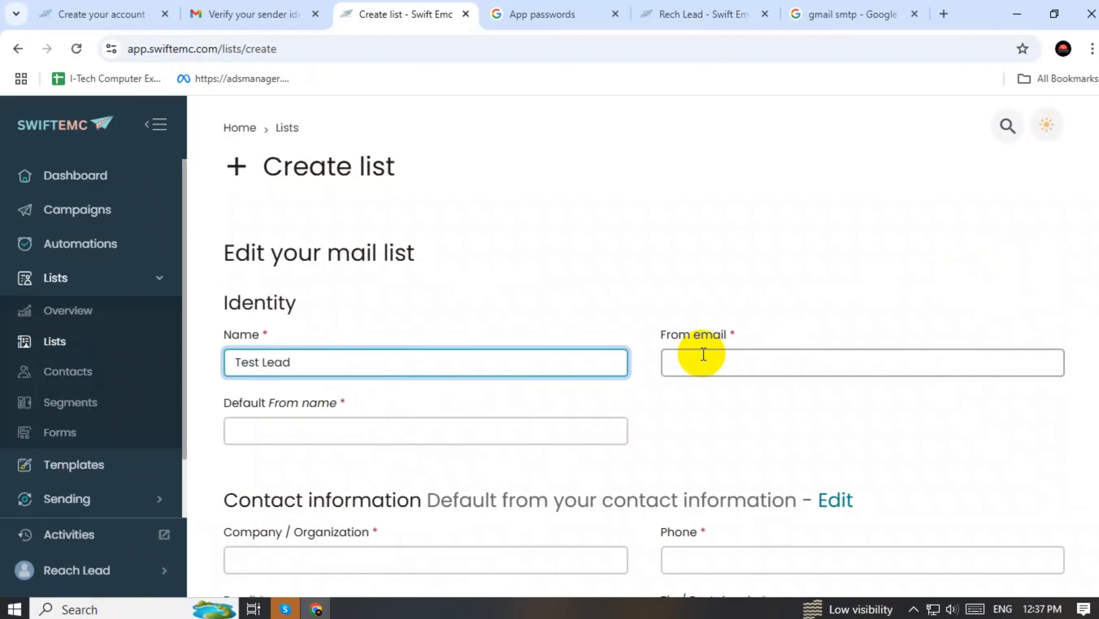
pyautogui.click(765, 360)
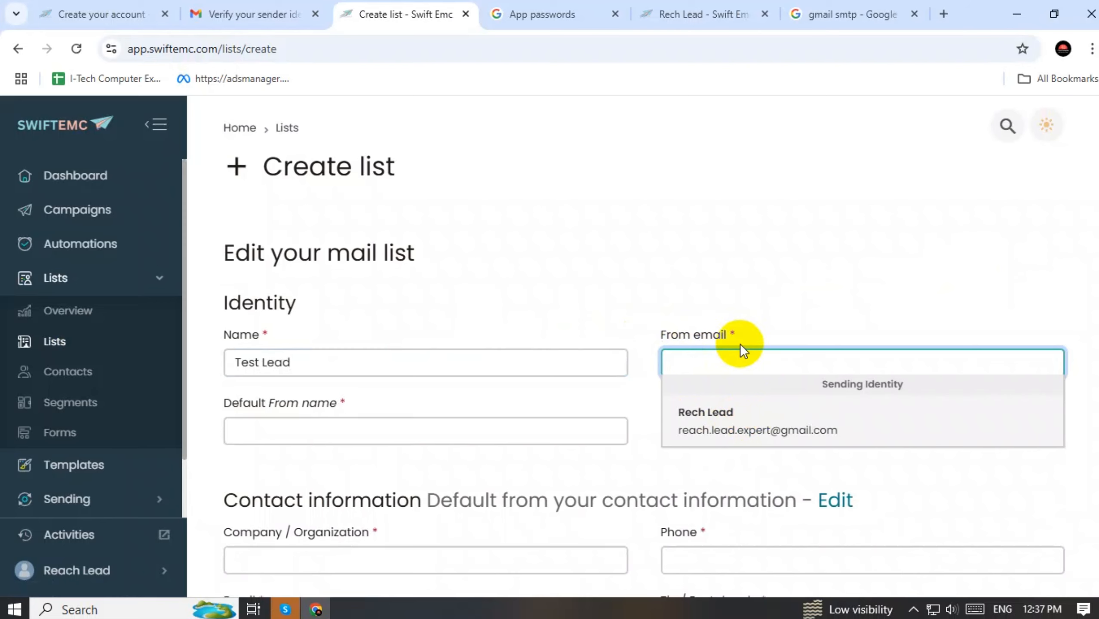
pyautogui.click(726, 429)
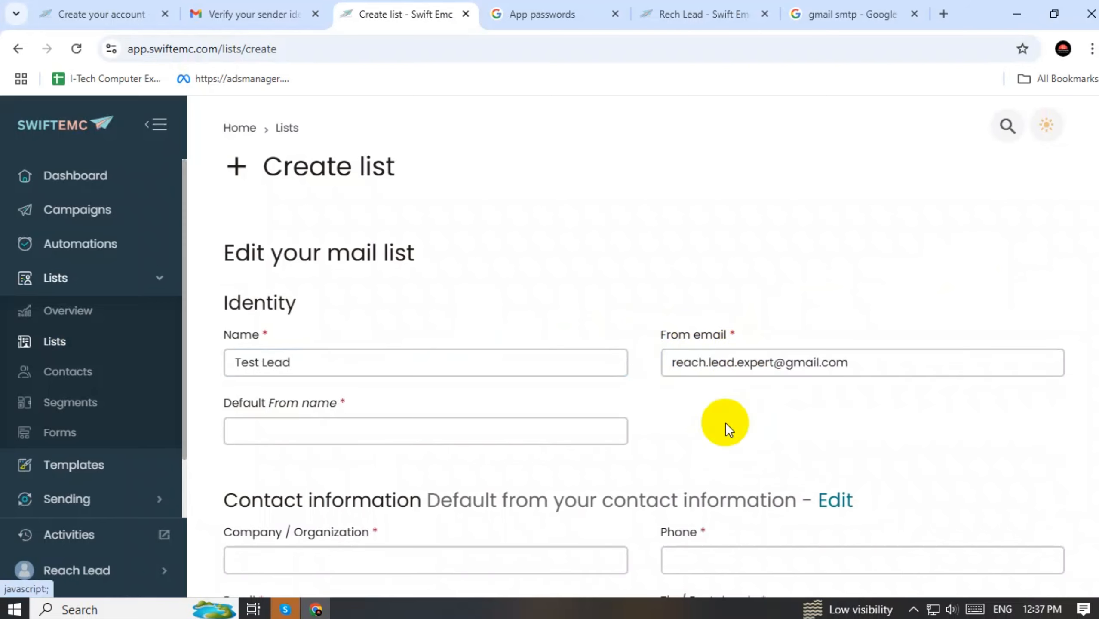
# Enter the sender's name as the list's Default From name
pyautogui.click(365, 433)
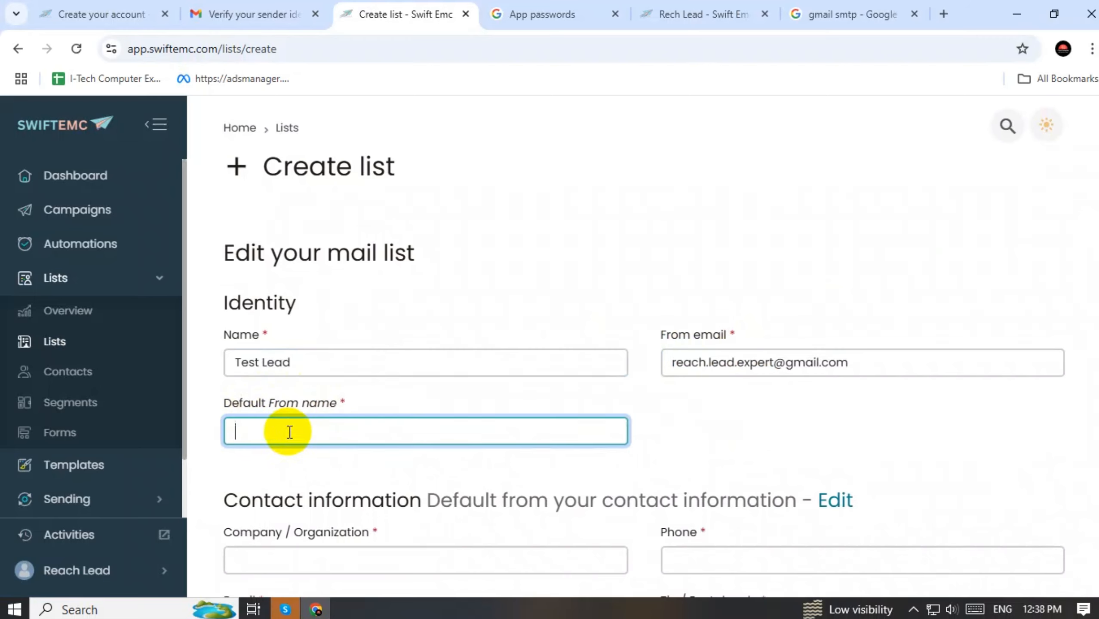
pyautogui.write('Rech')
pyautogui.moveTo(334, 366); pyautogui.dragTo(223, 362)
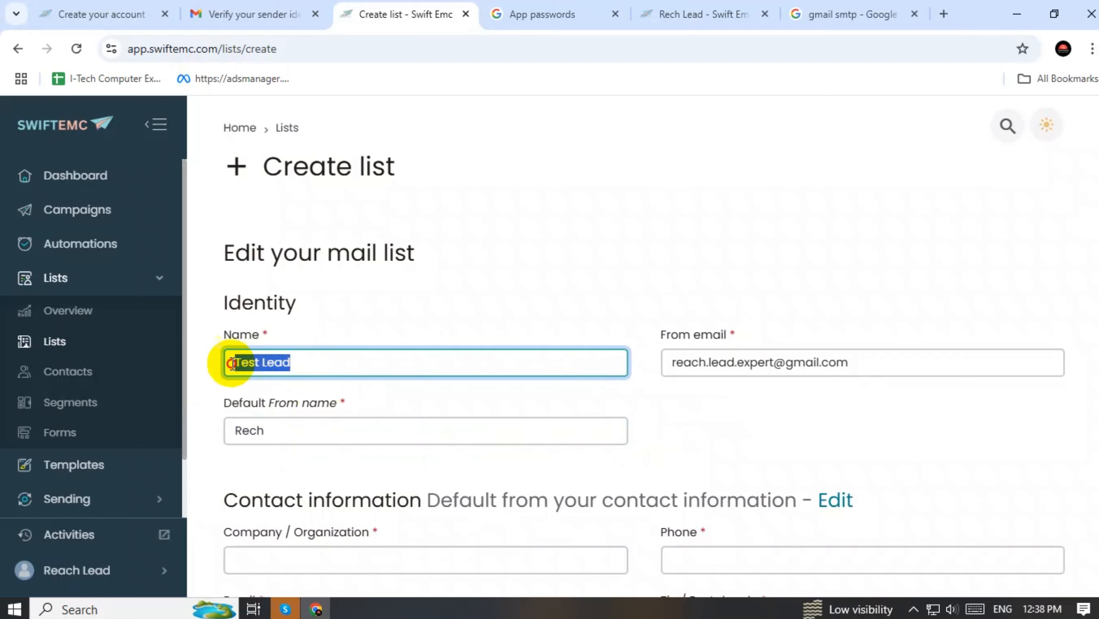
pyautogui.click(281, 430)
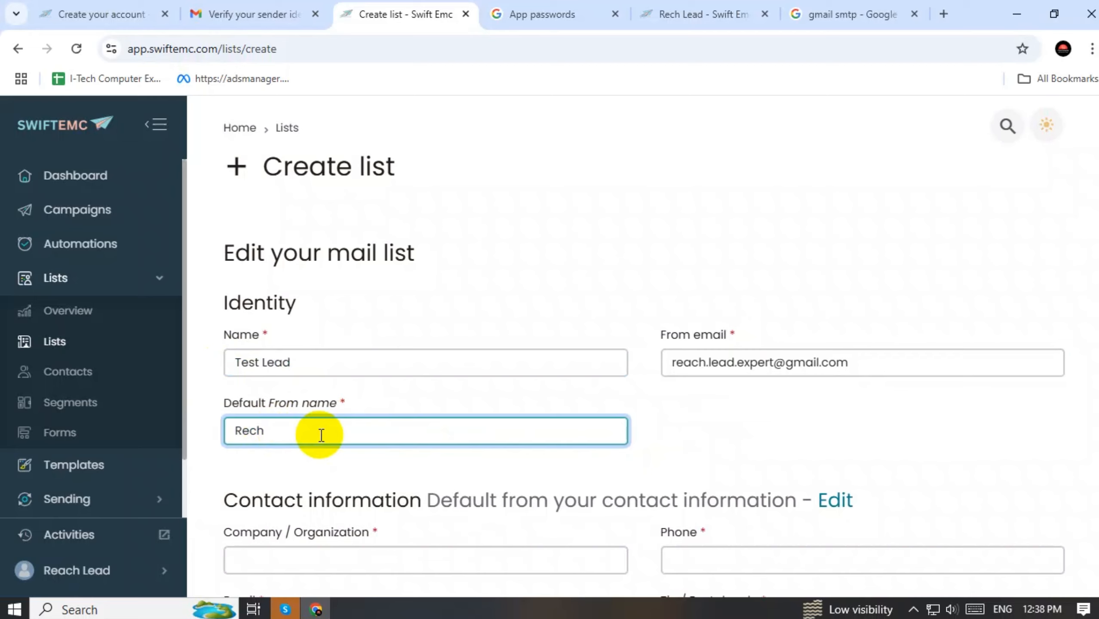
pyautogui.write('Lead')
pyautogui.click(775, 435)
pyautogui.scroll(-5, 502, 433)
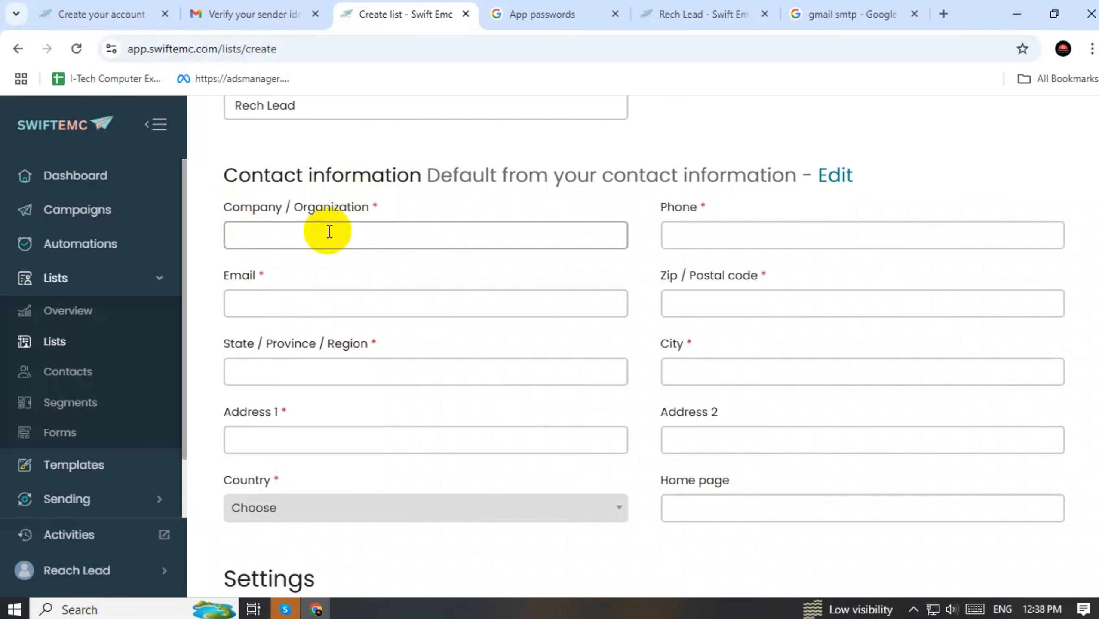
# Enter Iq Freelancer as the organization and fill in the phone number
pyautogui.click(299, 237)
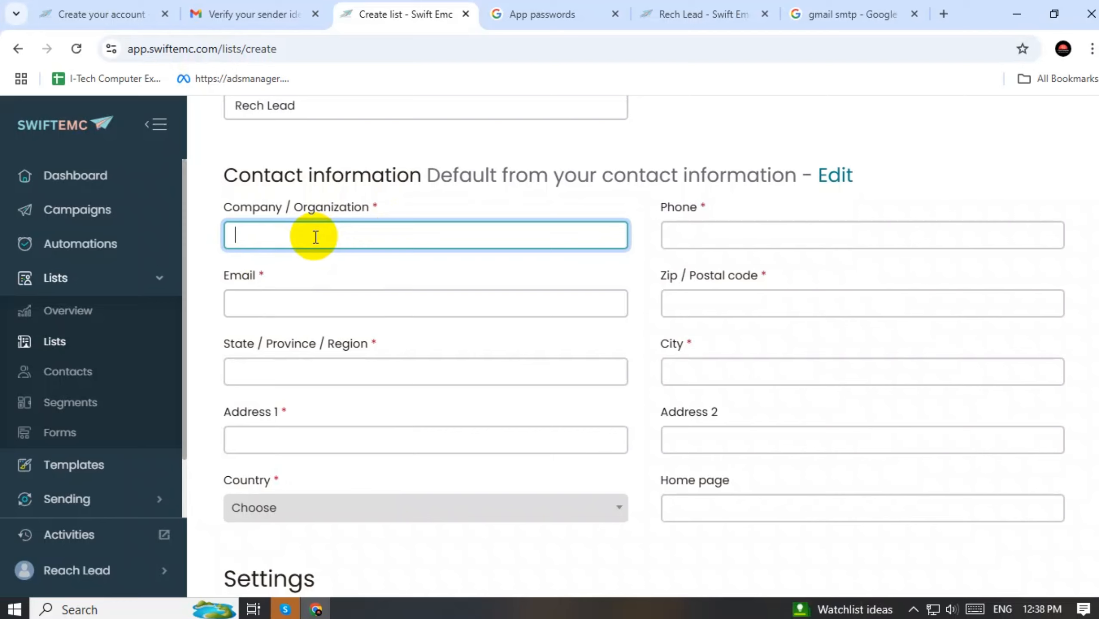
pyautogui.write('Iq Freelancer')
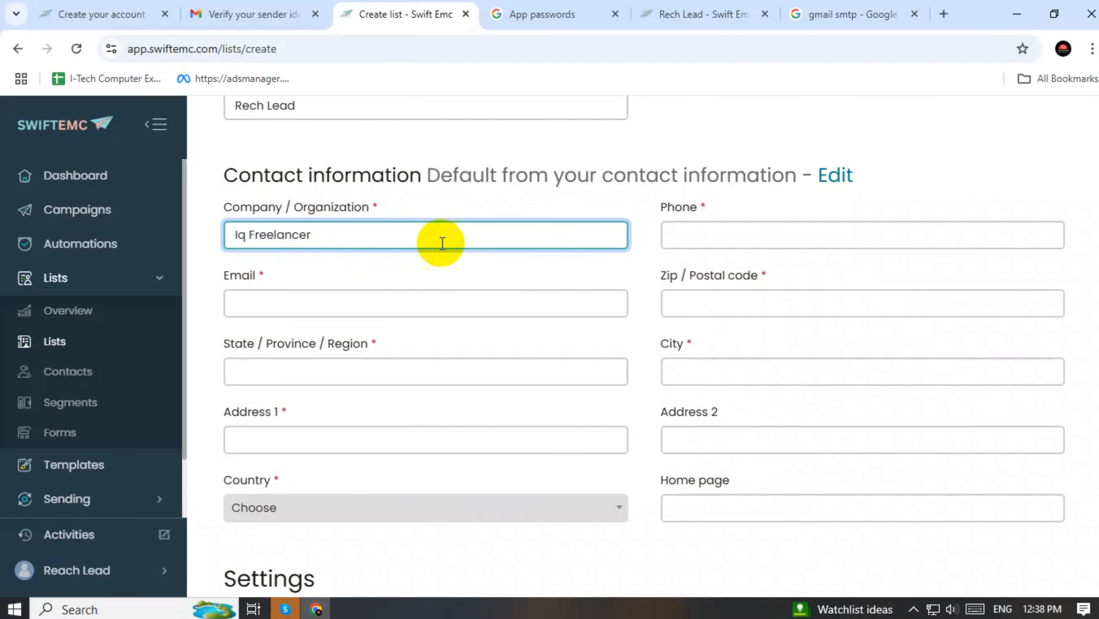
pyautogui.click(672, 235)
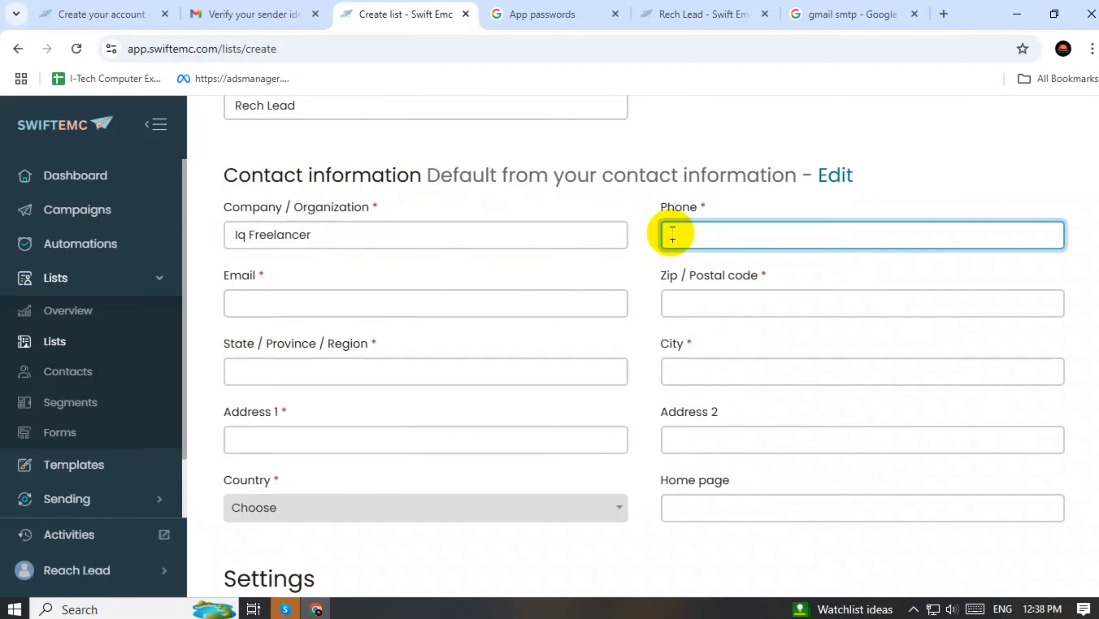
# Autofill the saved address details and fill in the state or region
pyautogui.click(678, 298)
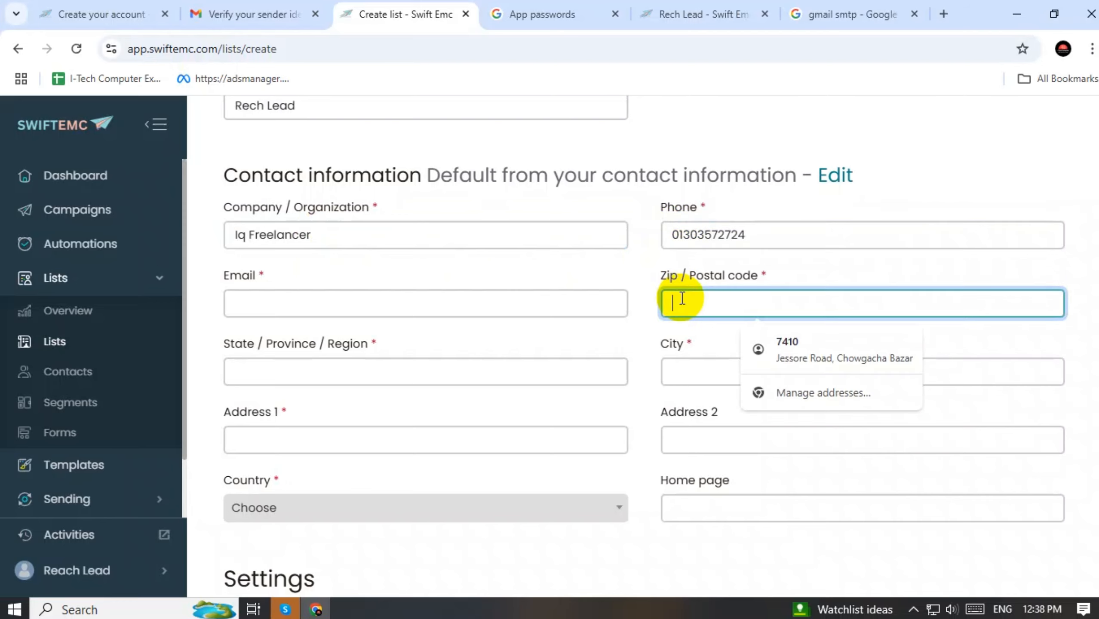
pyautogui.click(813, 345)
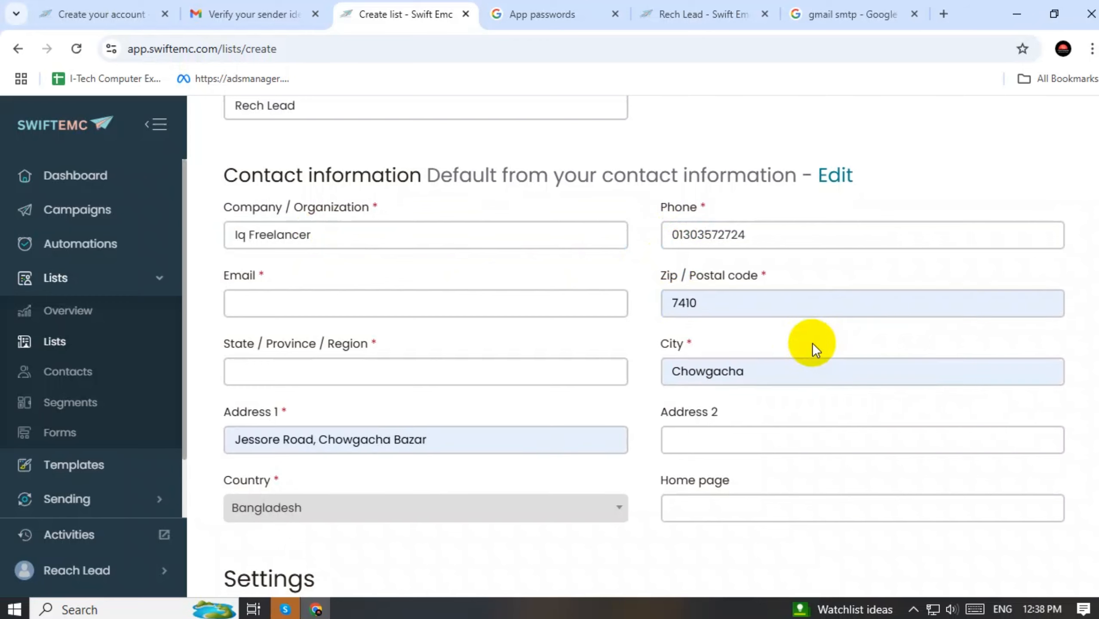
pyautogui.click(271, 372)
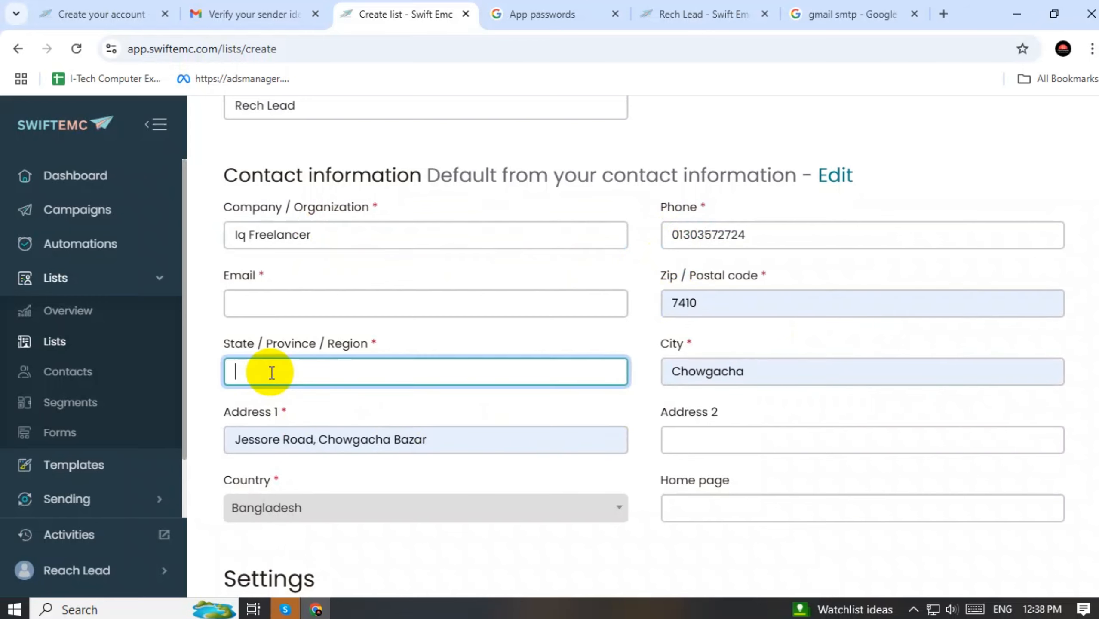
pyautogui.write('Khu')
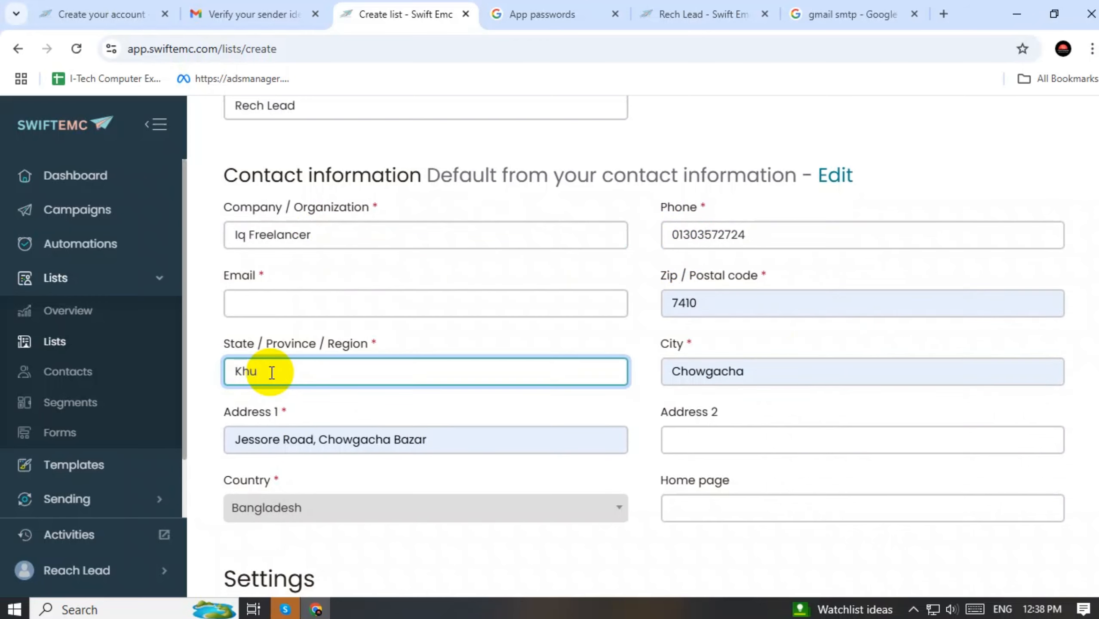
pyautogui.write('lna')
pyautogui.click(435, 342)
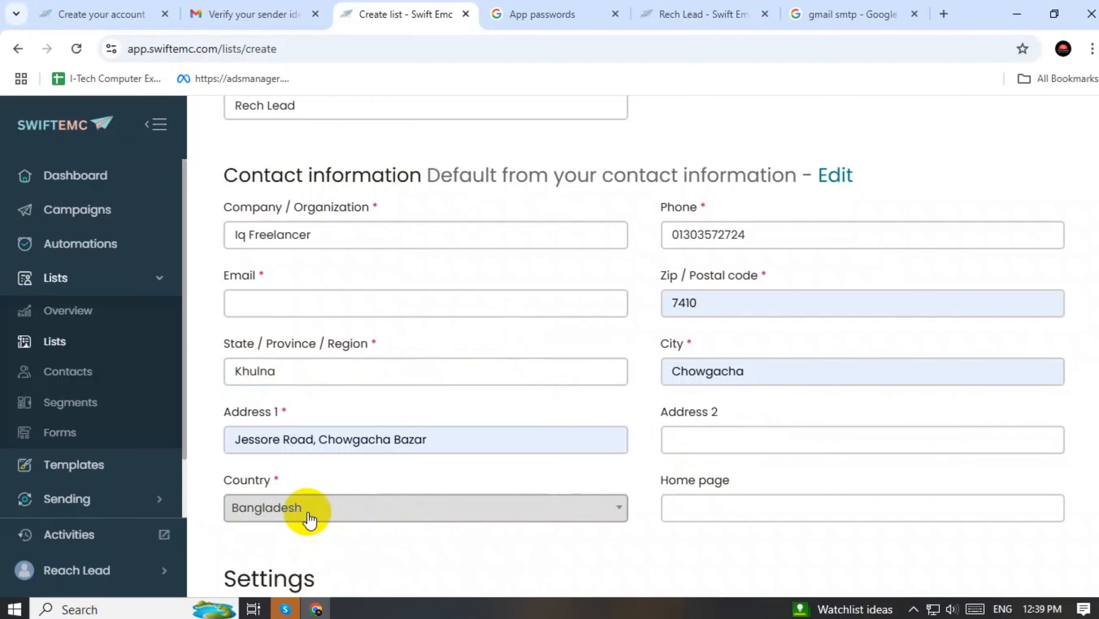
pyautogui.scroll(-2, 270, 361)
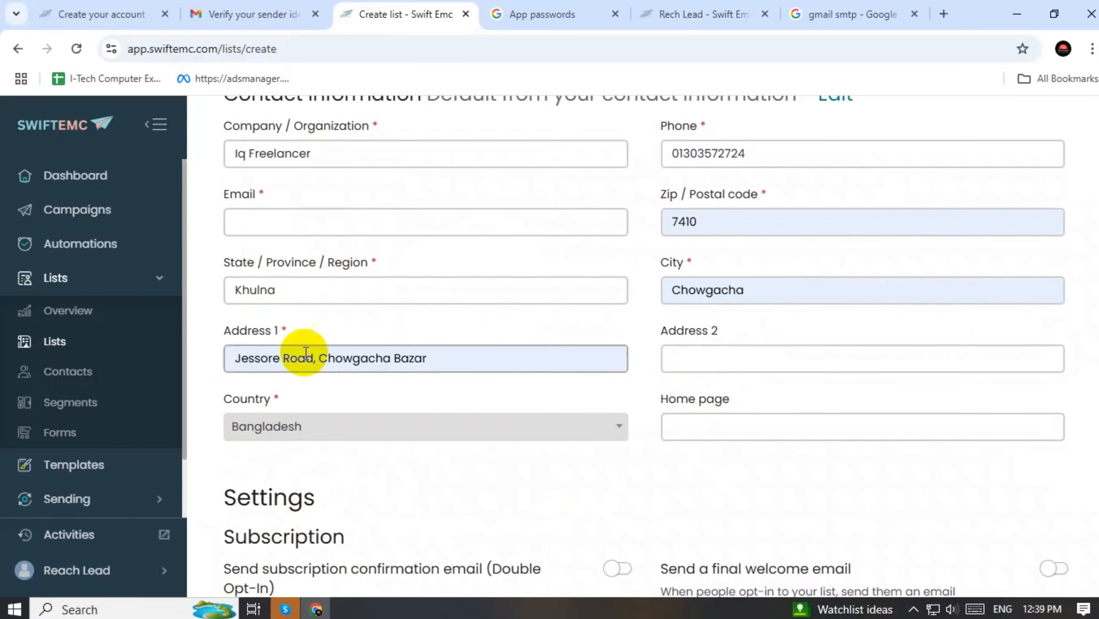
# Fill the Contact information Email via autofill and save the Test Lead list
pyautogui.click(263, 216)
pyautogui.scroll(8, 299, 365)
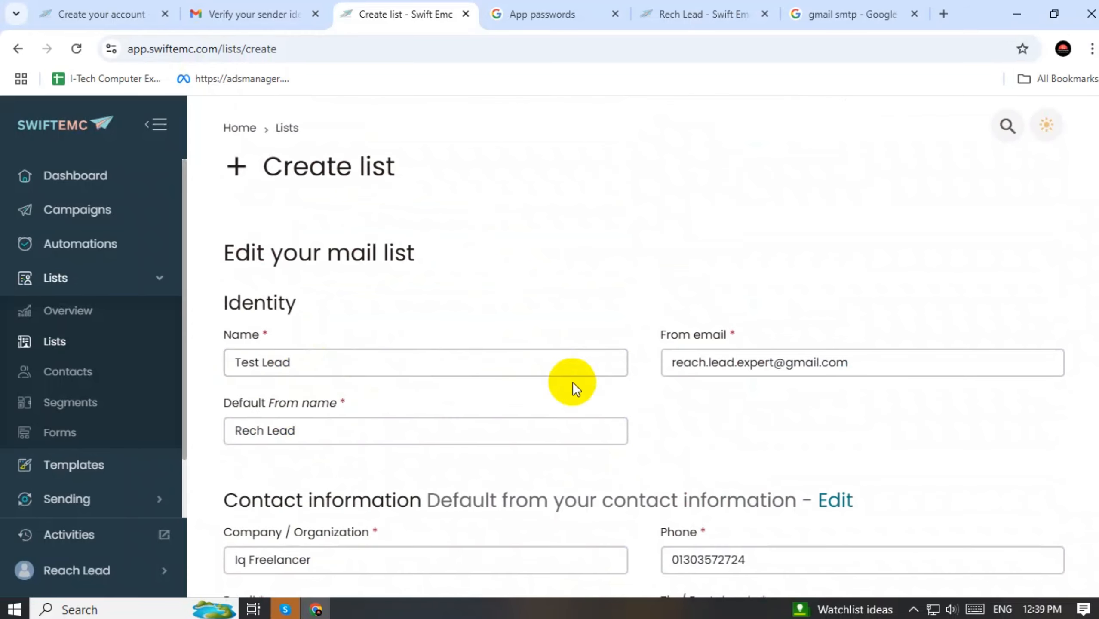
pyautogui.click(789, 362)
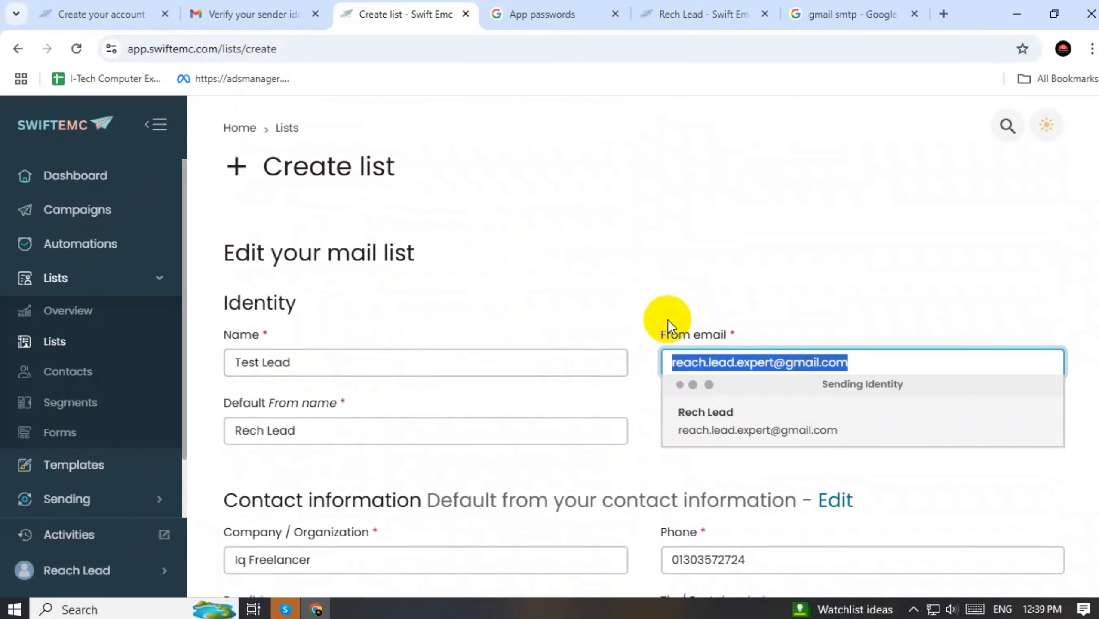
pyautogui.click(503, 302)
pyautogui.scroll(-5, 314, 409)
pyautogui.click(278, 294)
pyautogui.hotkey('ctrl', 'v')
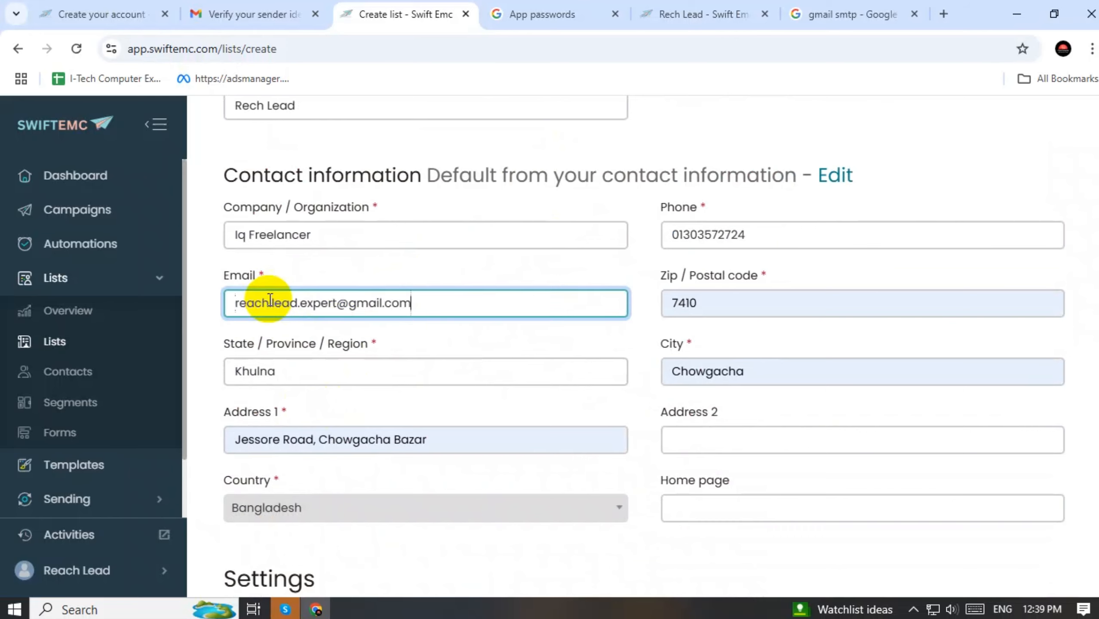
pyautogui.scroll(-5, 396, 271)
pyautogui.scroll(-3, 469, 375)
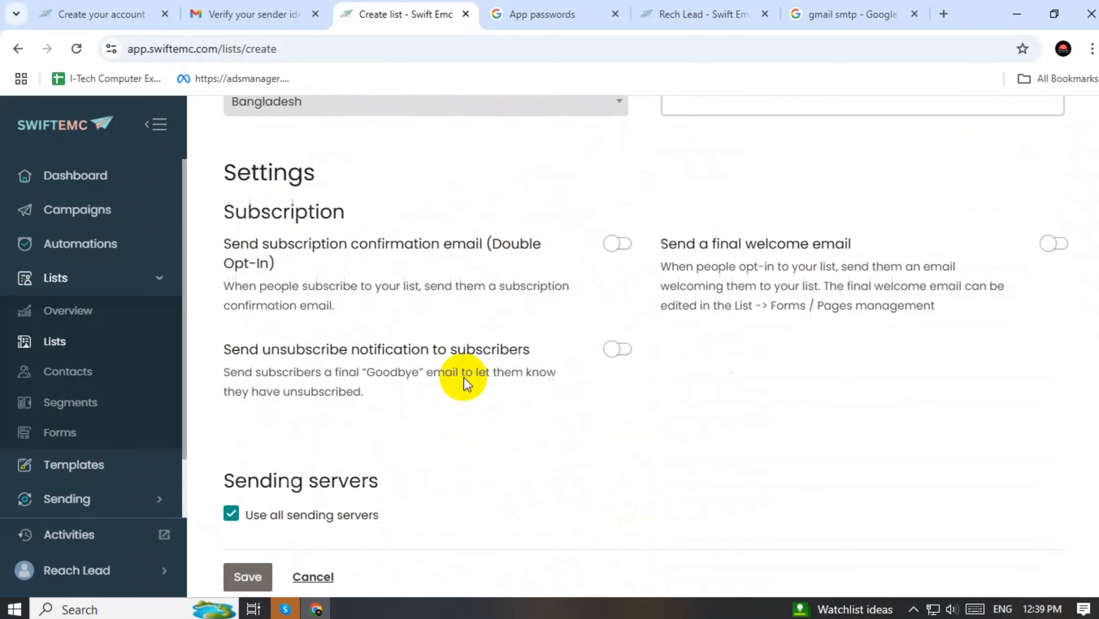
pyautogui.click(250, 518)
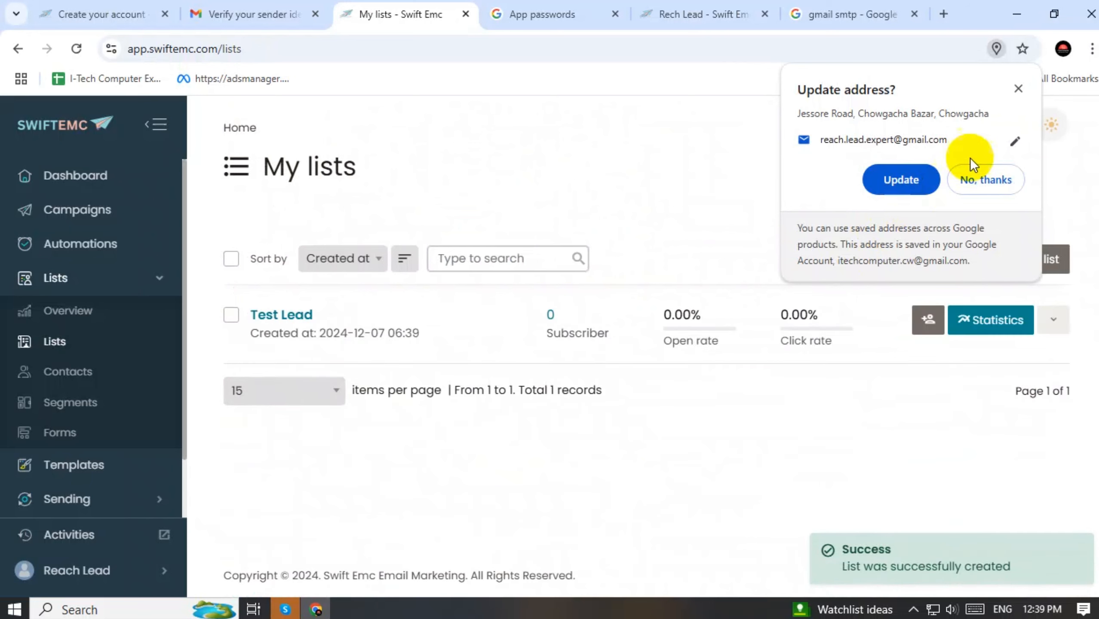
# Dismiss the save-address prompt and open the Test Lead list's Subscribers page and its options
pyautogui.click(1017, 88)
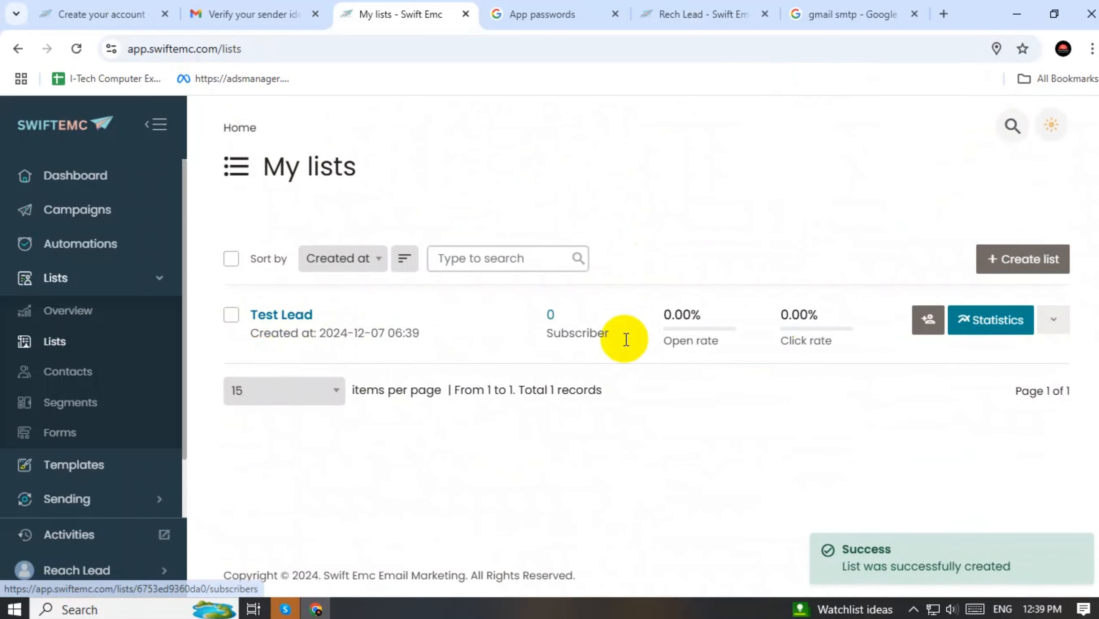
pyautogui.click(1048, 321)
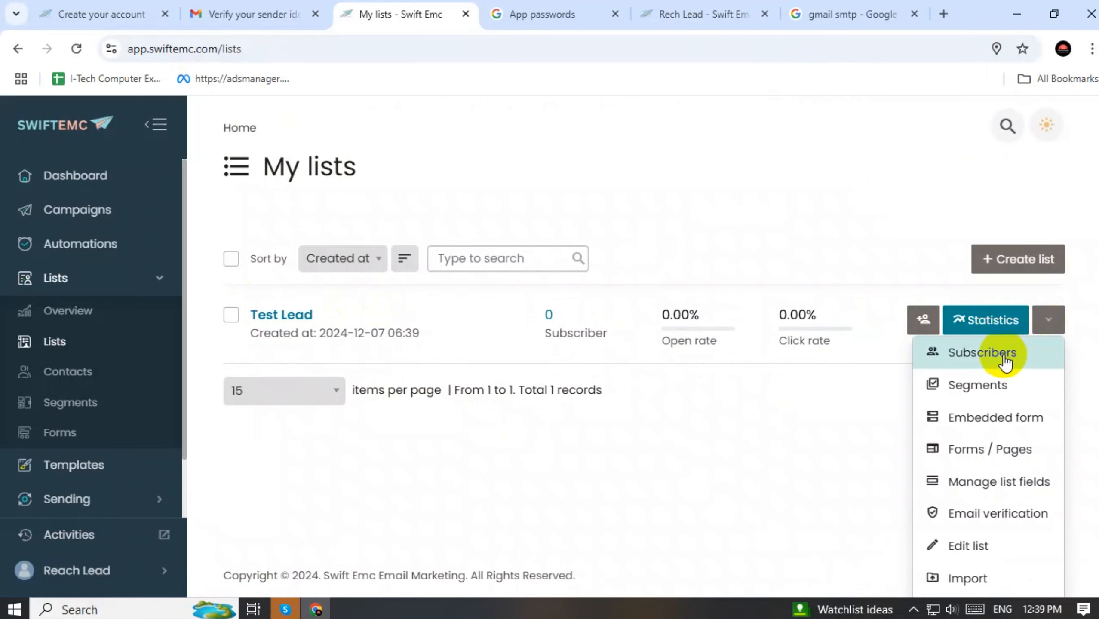
pyautogui.click(956, 357)
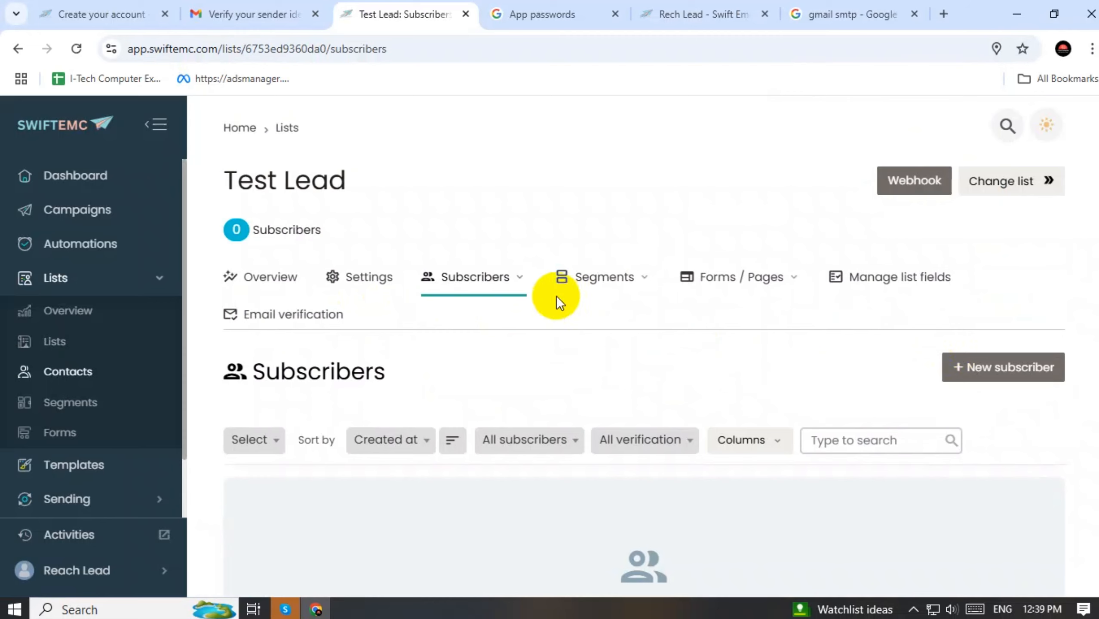
pyautogui.click(515, 280)
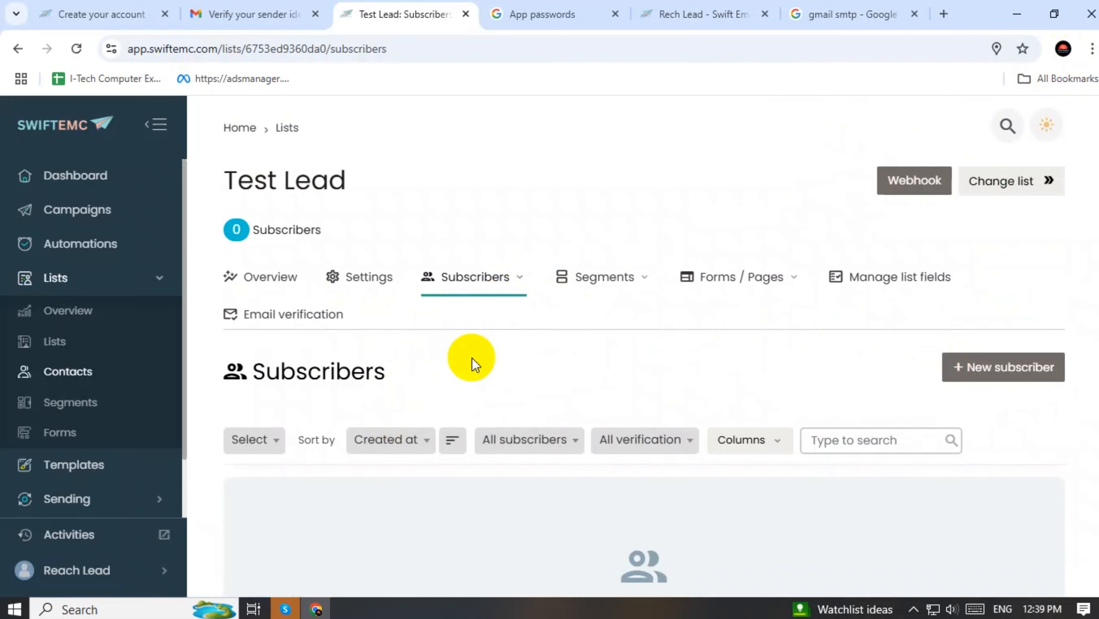
pyautogui.click(1063, 49)
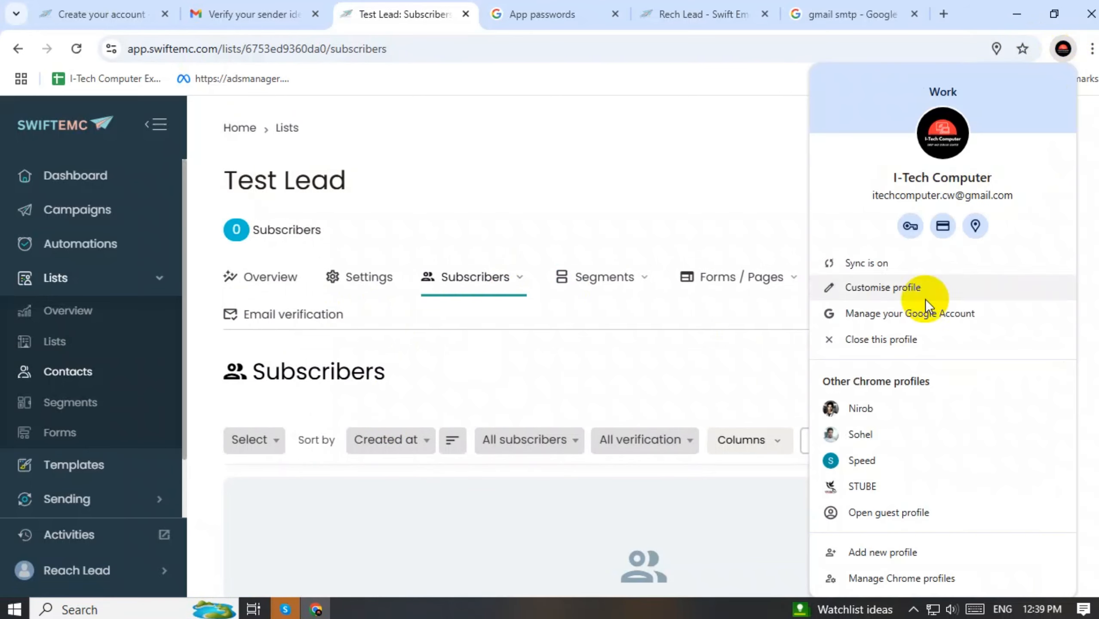
pyautogui.click(697, 109)
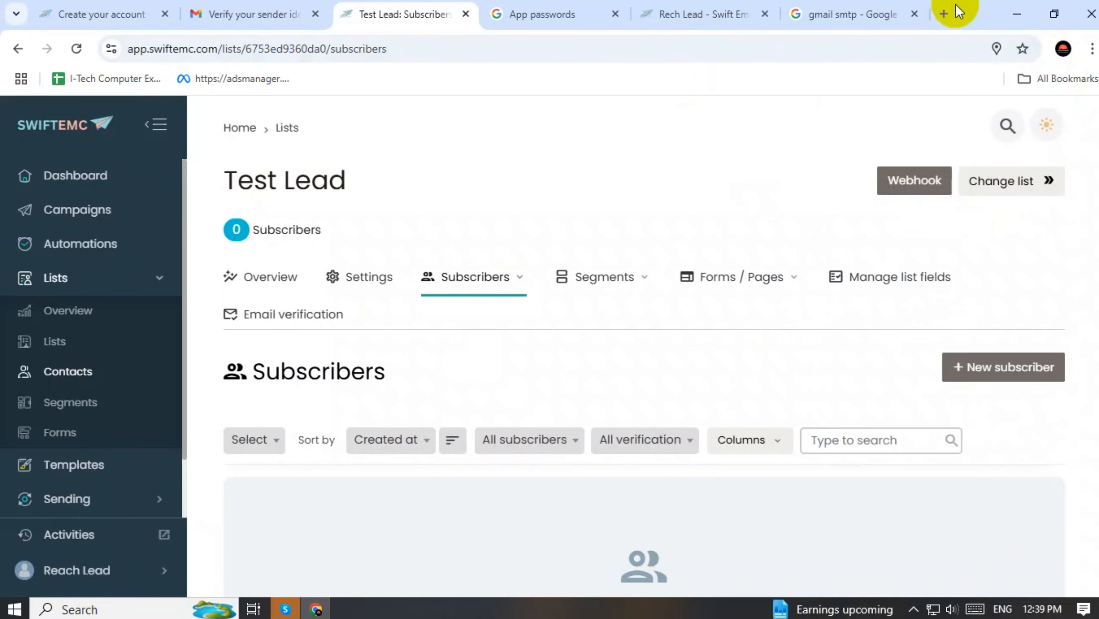
# Start a new blank Google Sheets spreadsheet in a new tab
pyautogui.click(944, 17)
pyautogui.click(1043, 121)
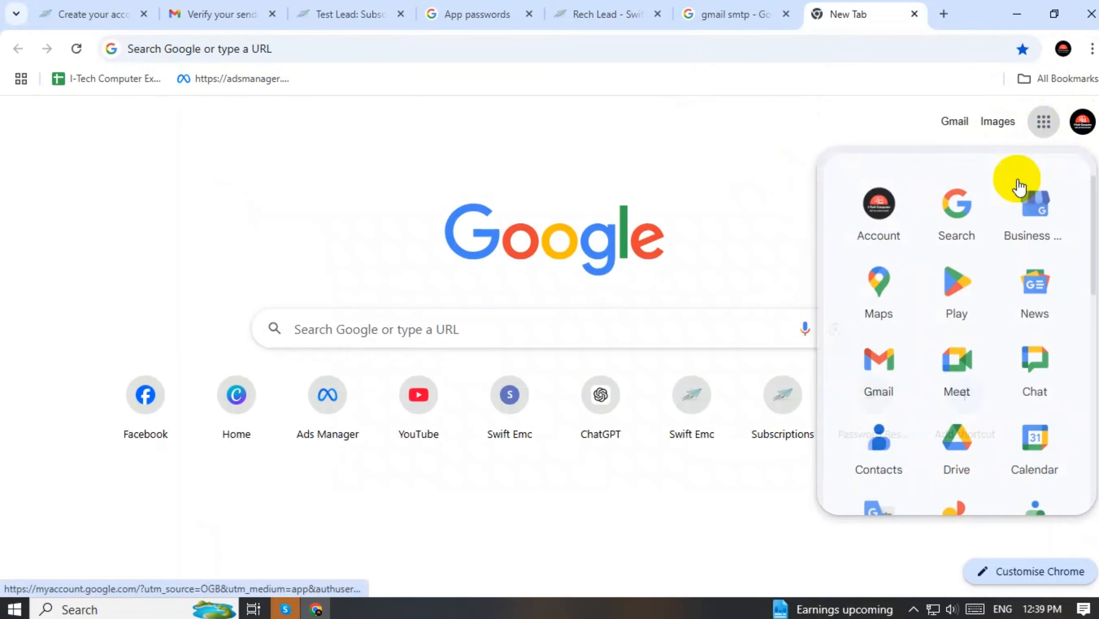
pyautogui.scroll(-3, 947, 316)
pyautogui.scroll(-2, 971, 319)
pyautogui.click(1039, 318)
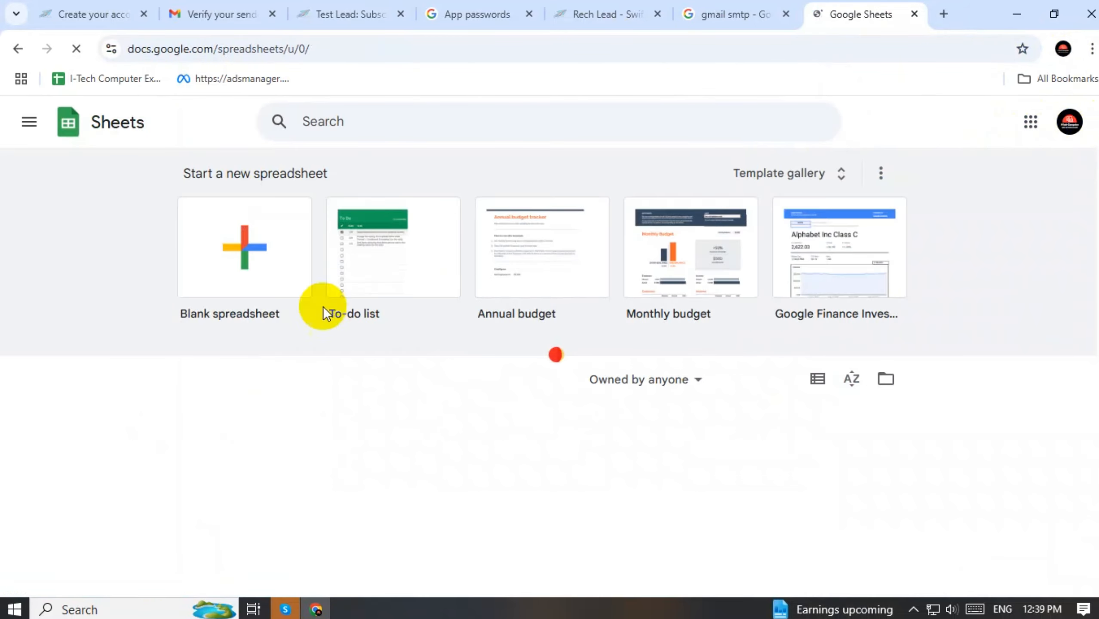
pyautogui.click(275, 245)
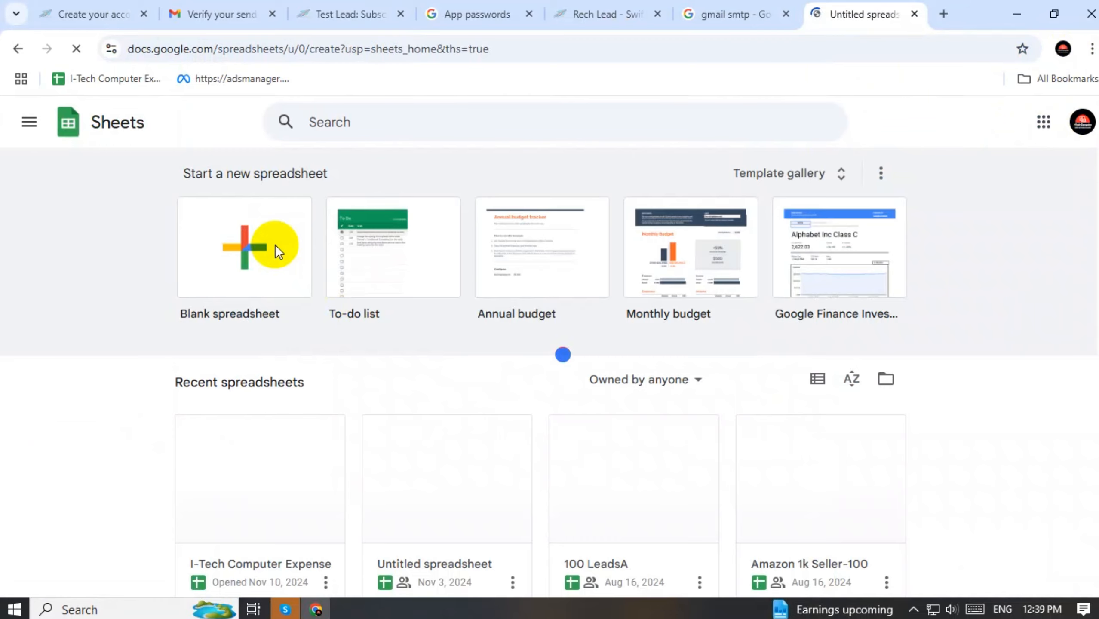
# Enter headers Name in A1 and Email in B1, then widen columns A and B
pyautogui.doubleClick(65, 241)
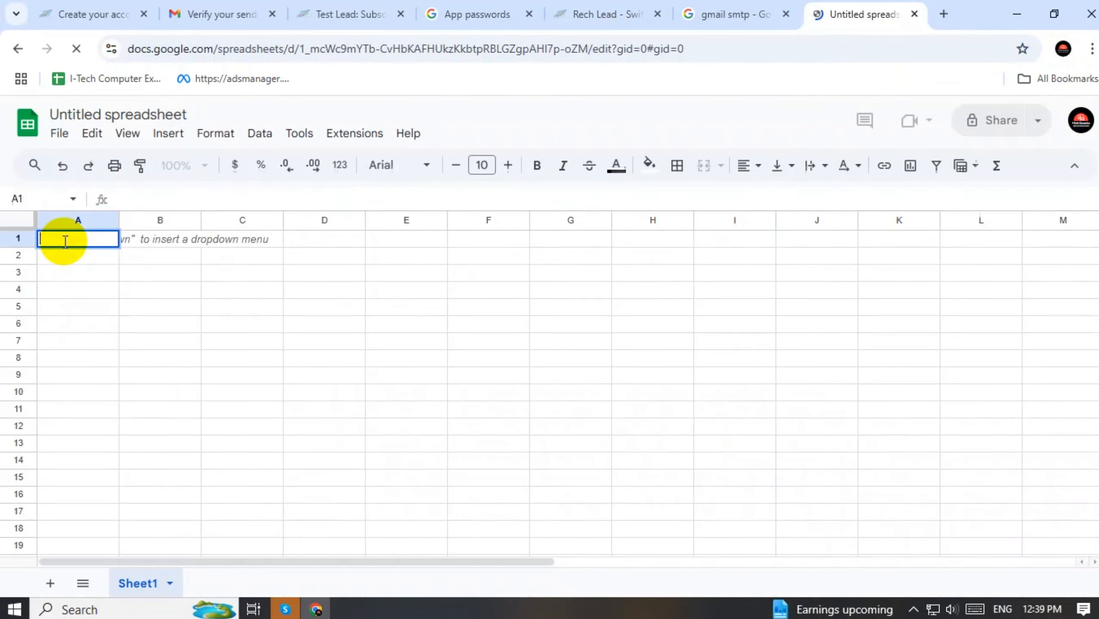
pyautogui.write('Name')
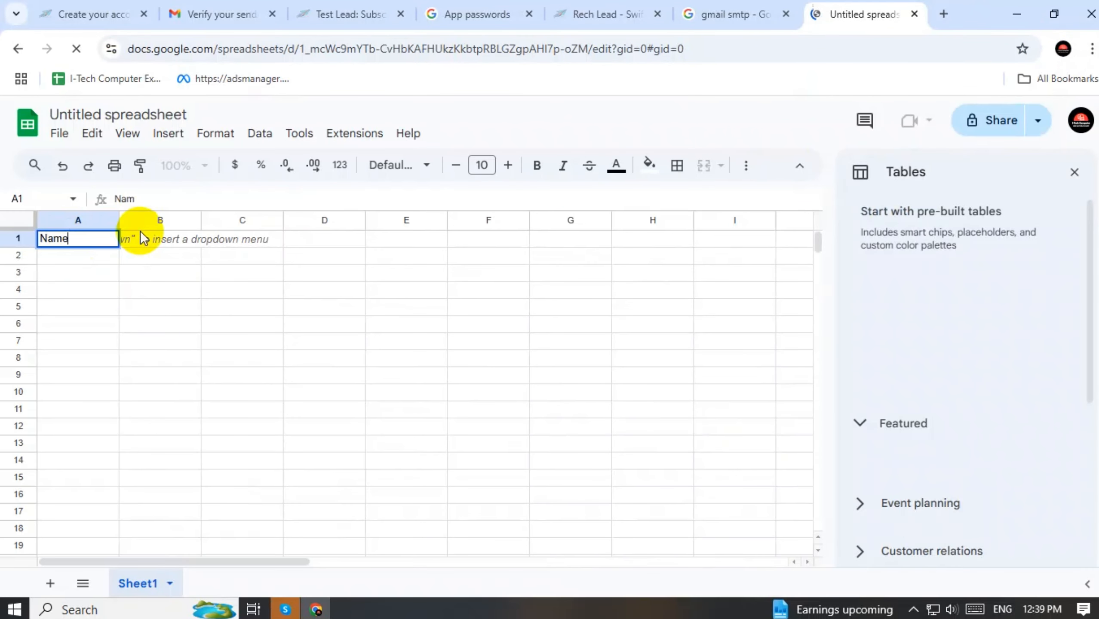
pyautogui.click(165, 271)
pyautogui.doubleClick(169, 239)
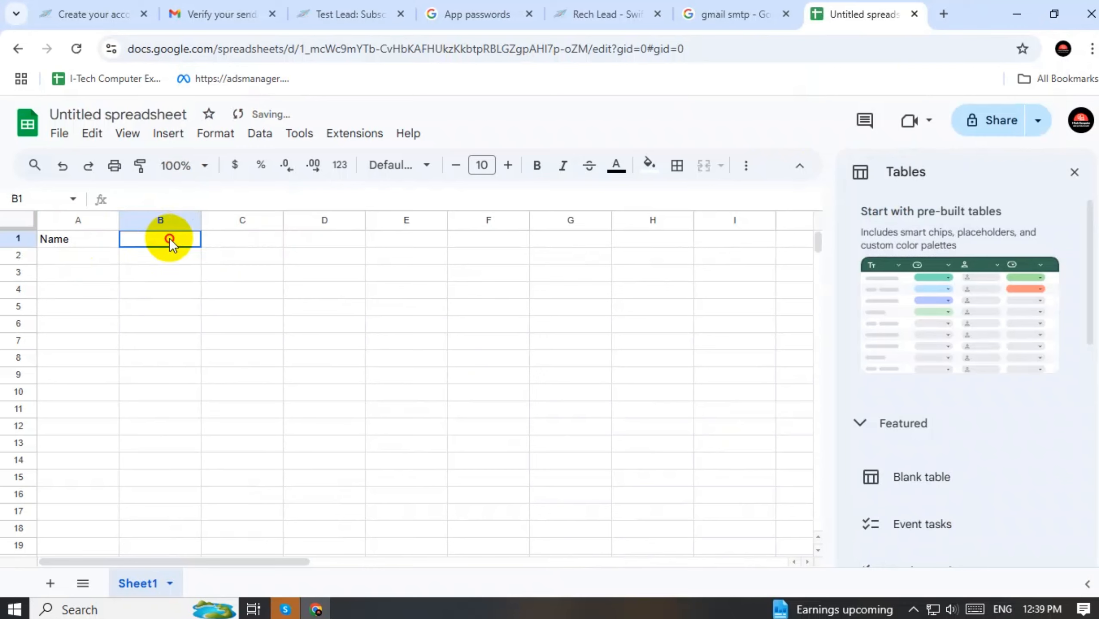
pyautogui.write('Email')
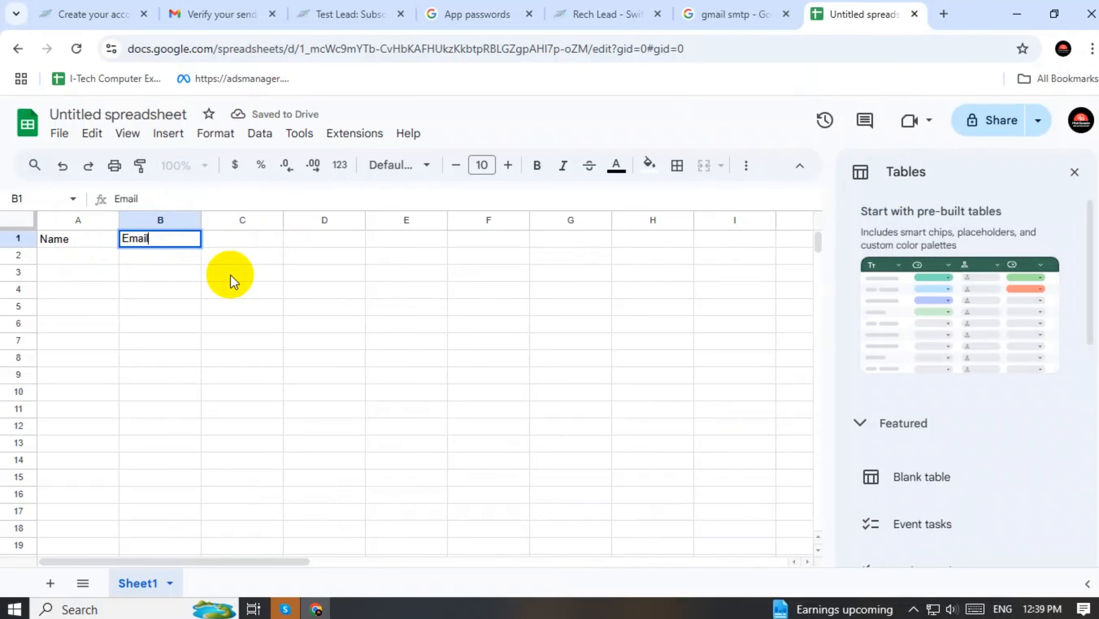
pyautogui.click(290, 306)
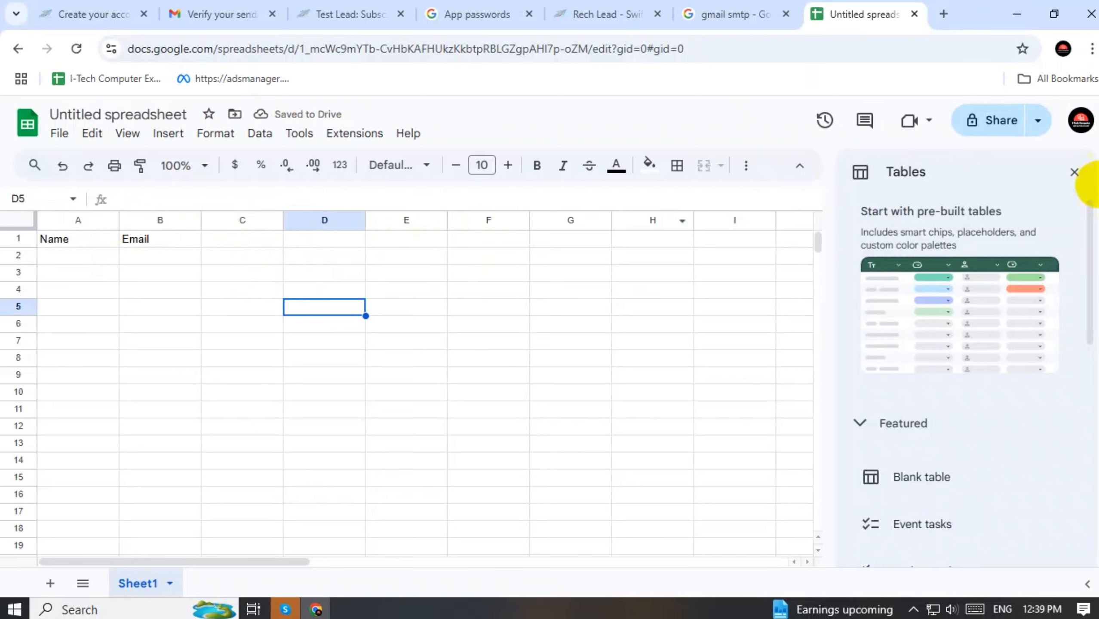
pyautogui.click(1075, 173)
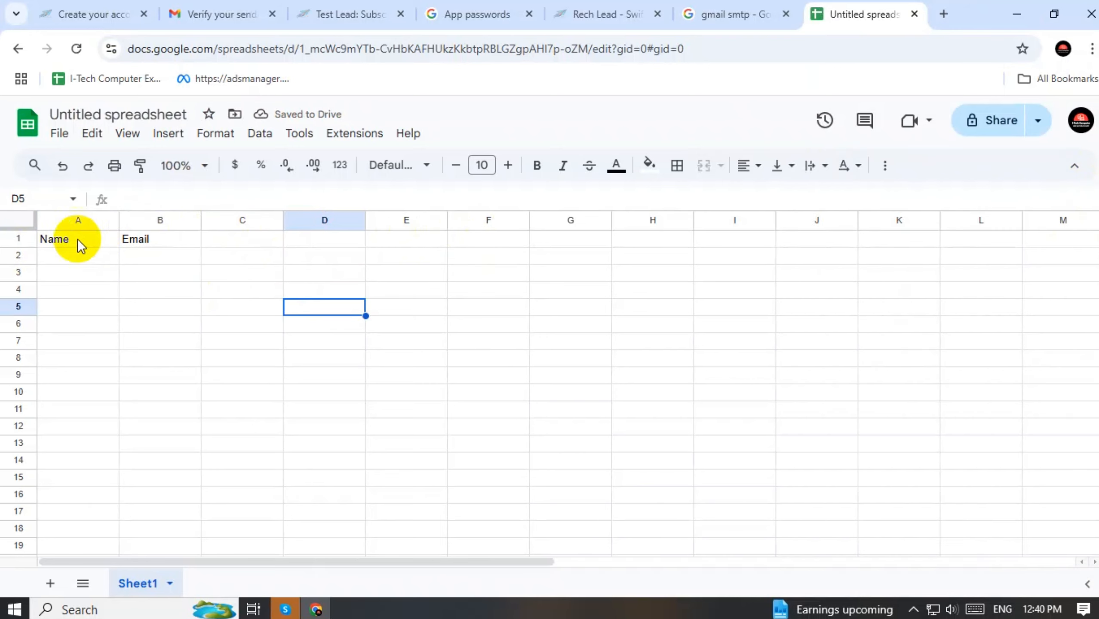
pyautogui.moveTo(117, 220); pyautogui.dragTo(121, 220)
pyautogui.moveTo(207, 220); pyautogui.dragTo(223, 220)
# Select cell A2 for the first subscriber and start renaming the spreadsheet
pyautogui.click(114, 258)
pyautogui.click(149, 258)
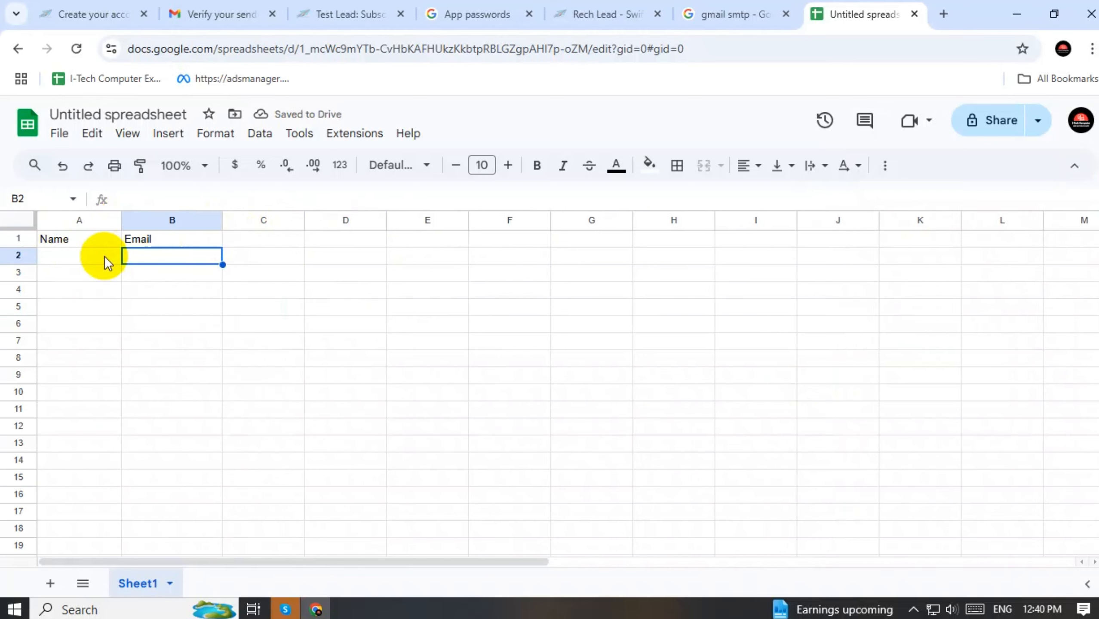
pyautogui.click(51, 252)
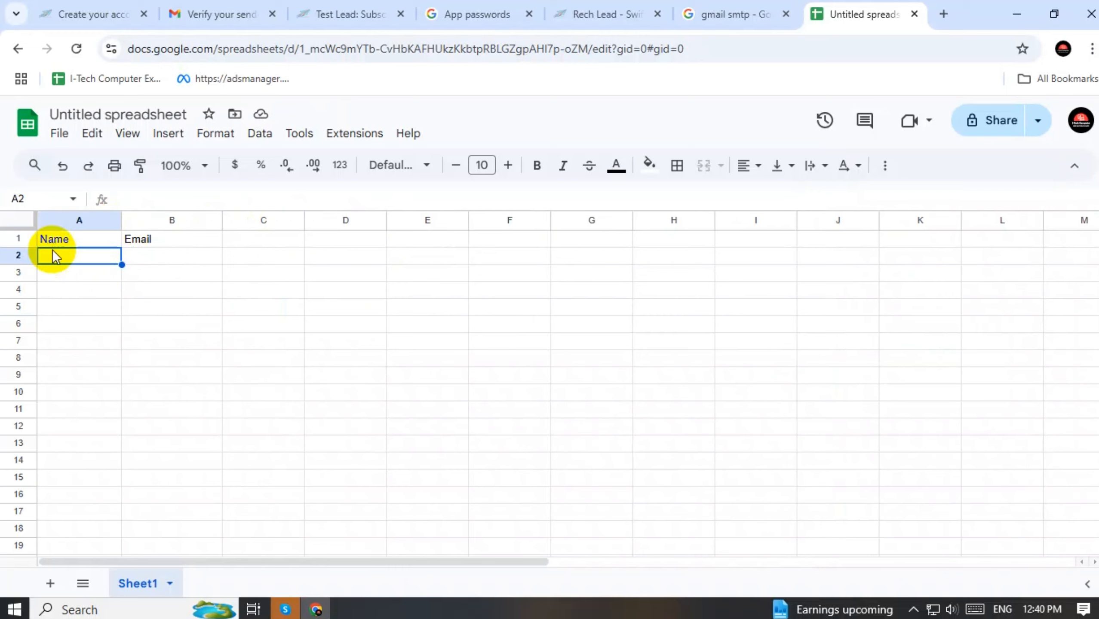
pyautogui.doubleClick(74, 257)
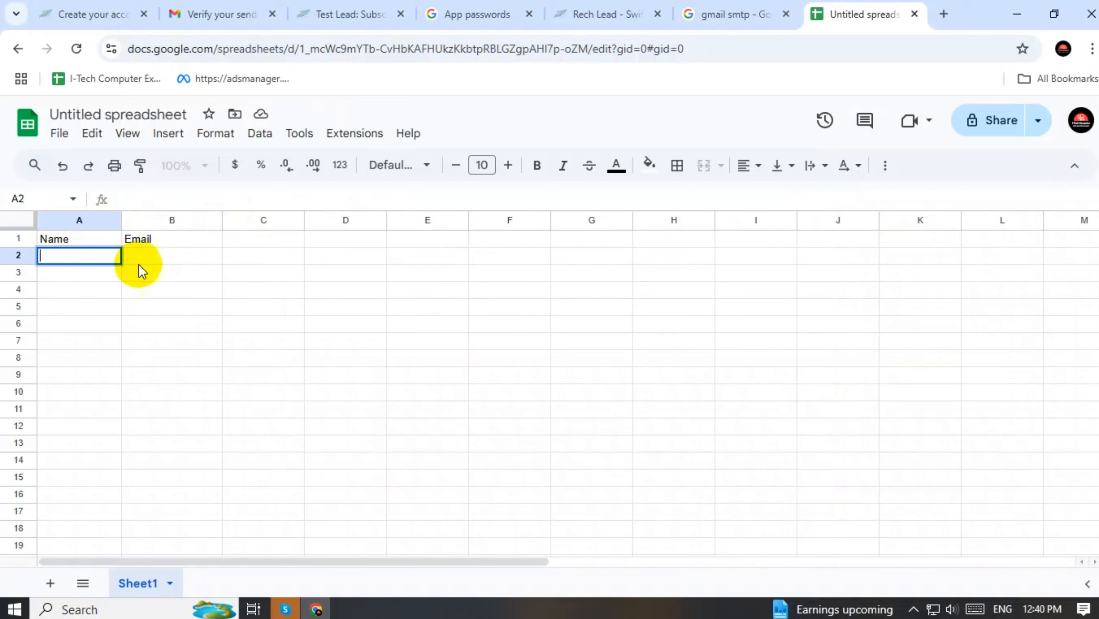
pyautogui.click(154, 114)
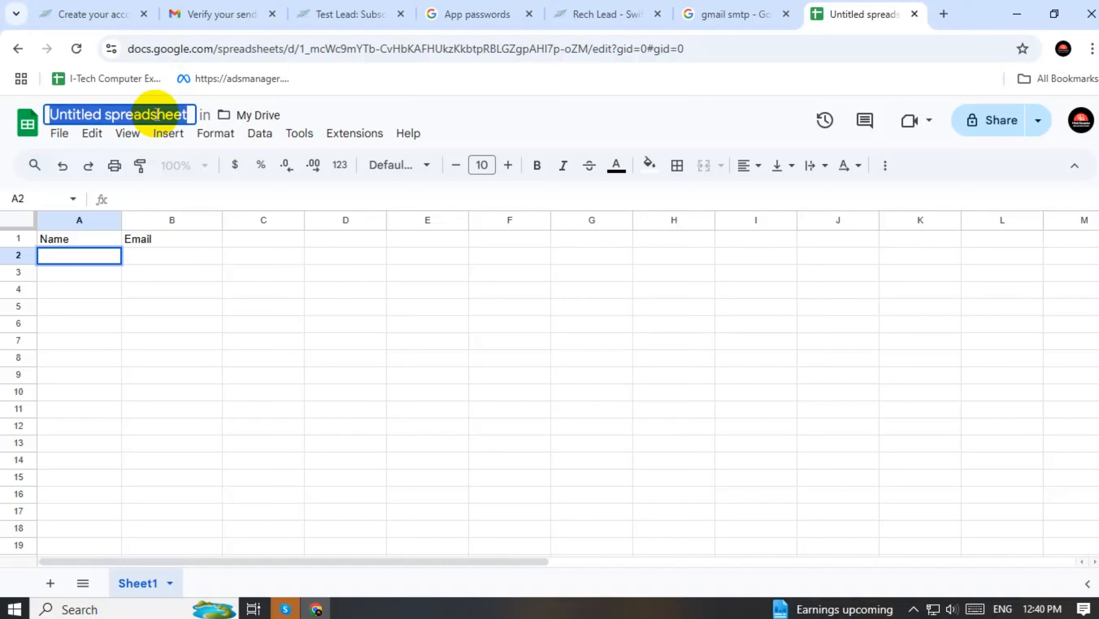
# Title the spreadsheet Test Lead
pyautogui.write('Le')
pyautogui.press('BackSpace')
pyautogui.press('BackSpace')
pyautogui.write('Te')
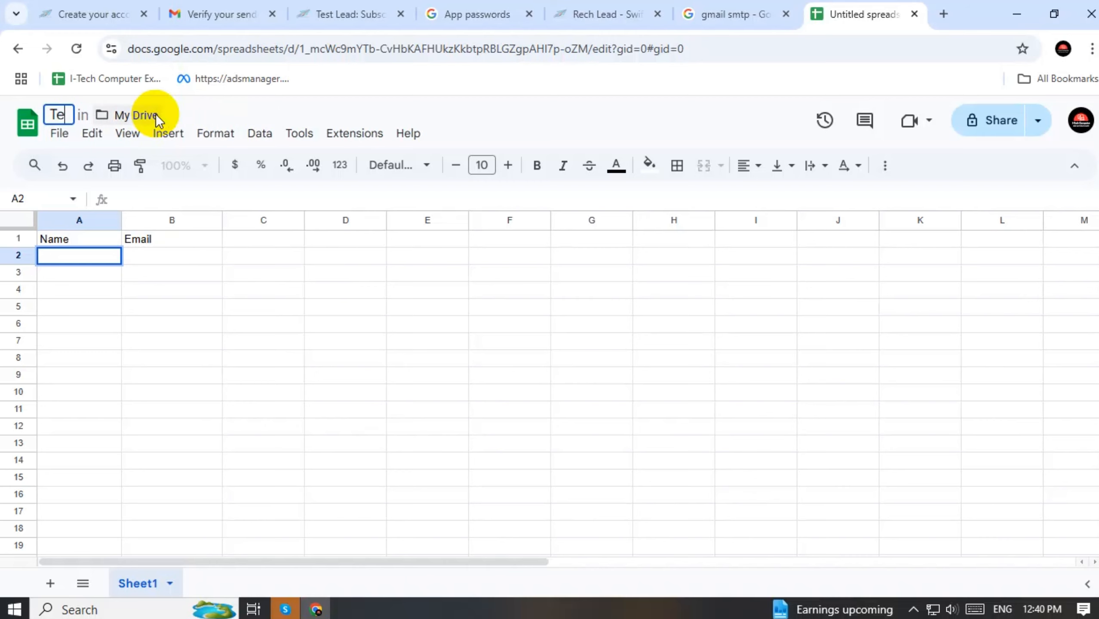
pyautogui.write('st Lea')
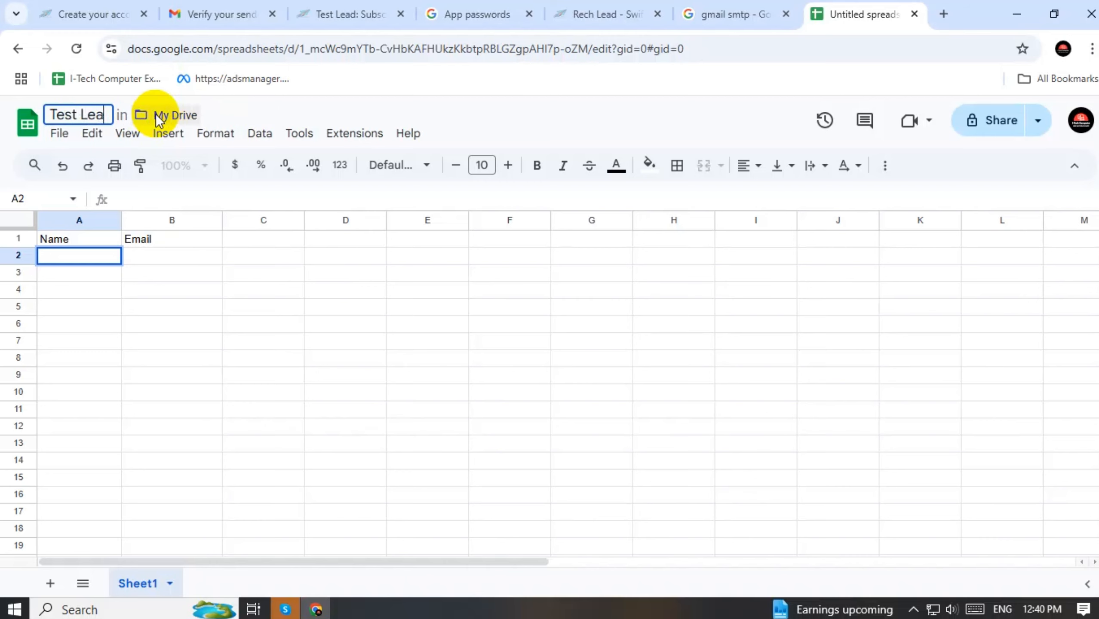
pyautogui.write('d')
pyautogui.click(261, 283)
pyautogui.click(116, 258)
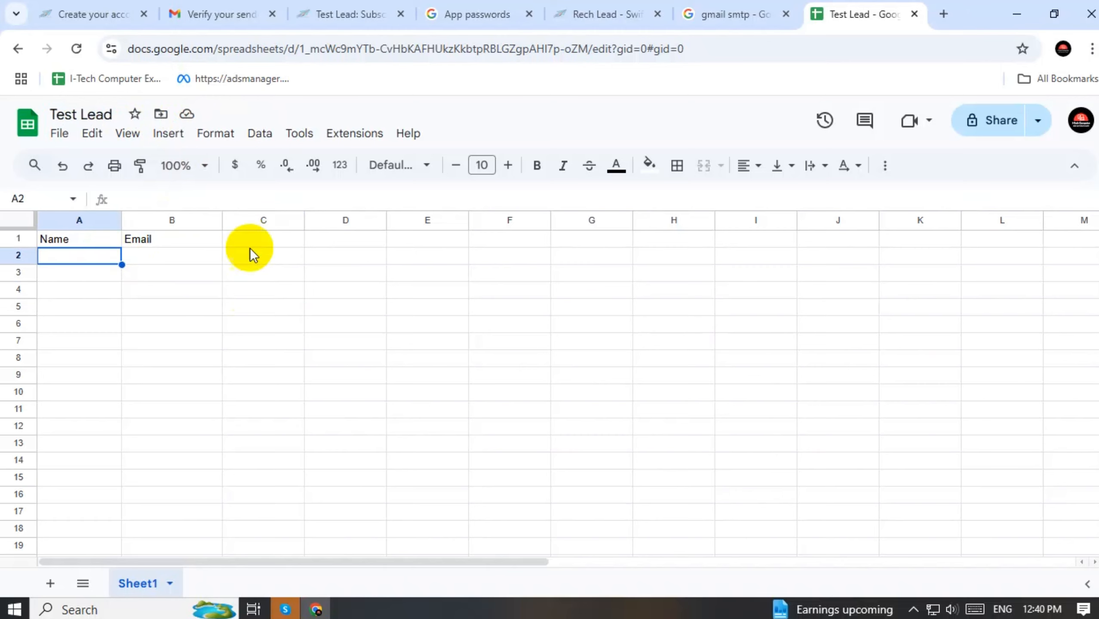
# Copy the signed-in account's email address and paste it into cell B2
pyautogui.click(943, 15)
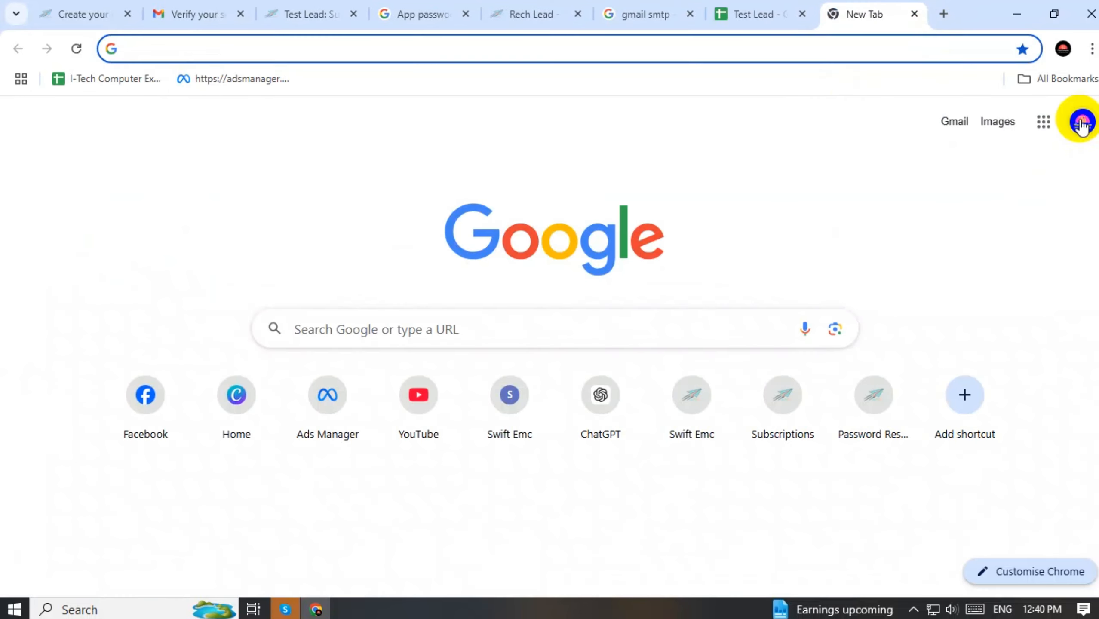
pyautogui.click(1081, 121)
pyautogui.tripleClick(931, 171)
pyautogui.hotkey('ctrl', 'c')
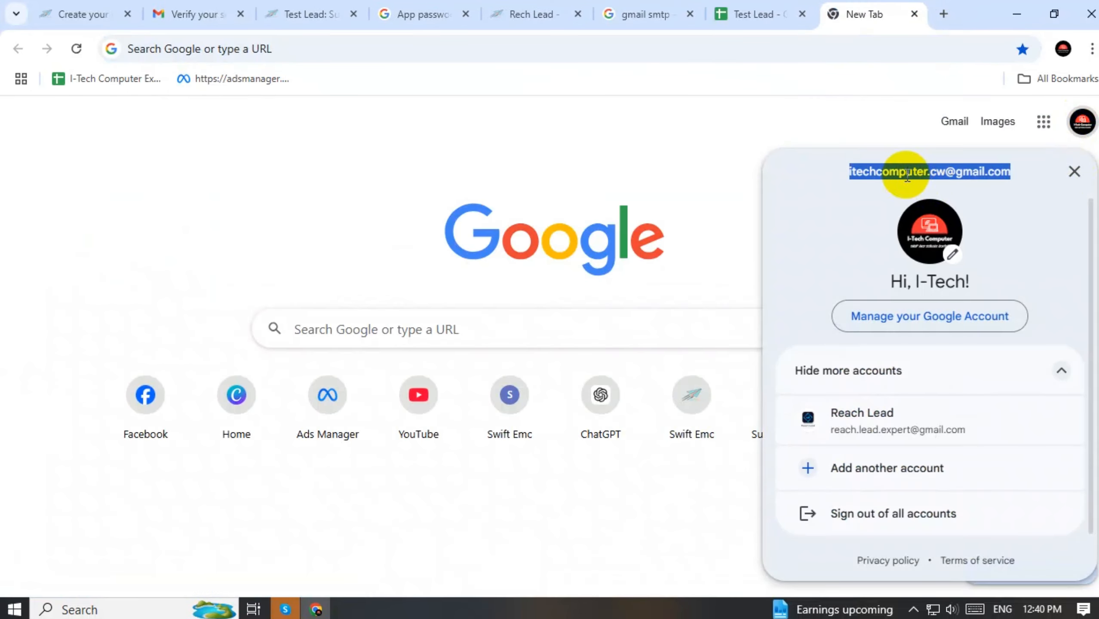
pyautogui.click(751, 14)
pyautogui.click(163, 262)
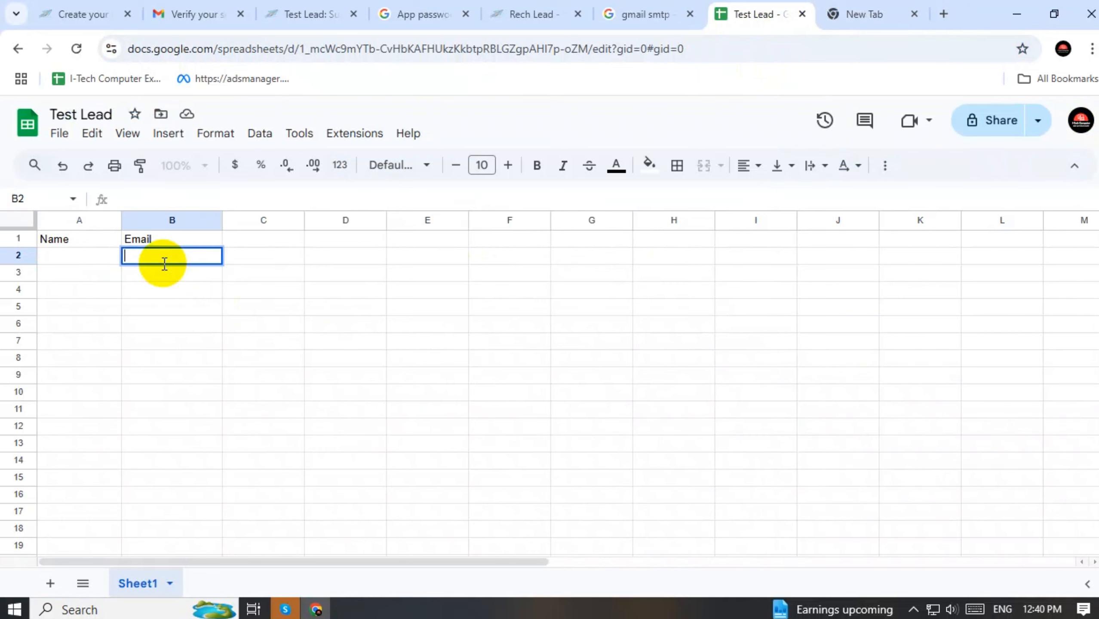
pyautogui.hotkey('ctrl', 'v')
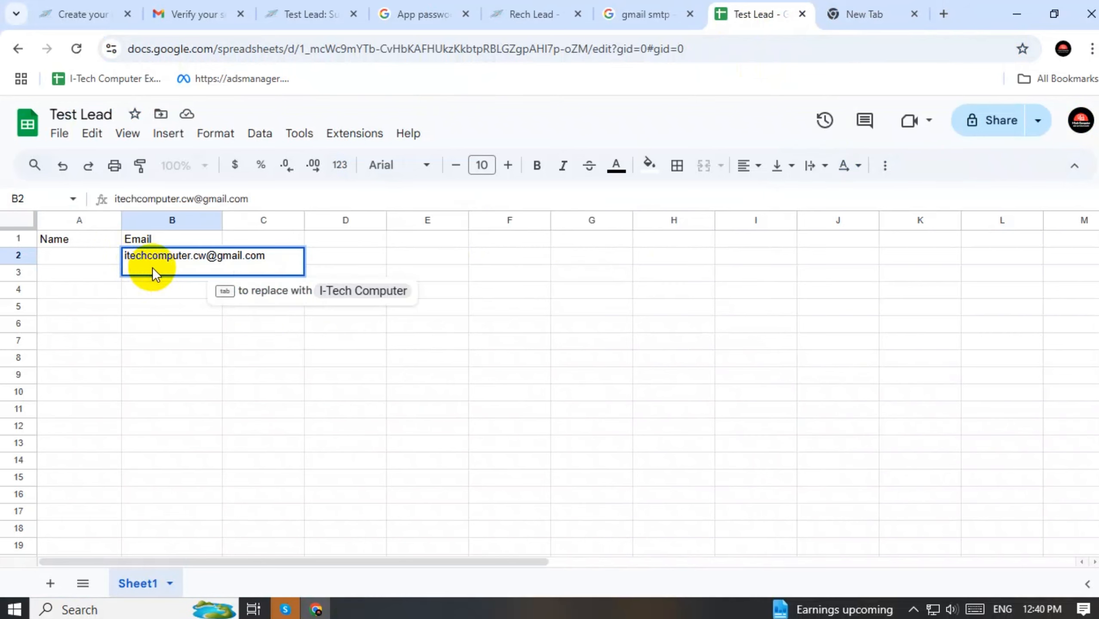
pyautogui.click(554, 255)
# Enter a sample subscriber name in cell A2
pyautogui.doubleClick(62, 259)
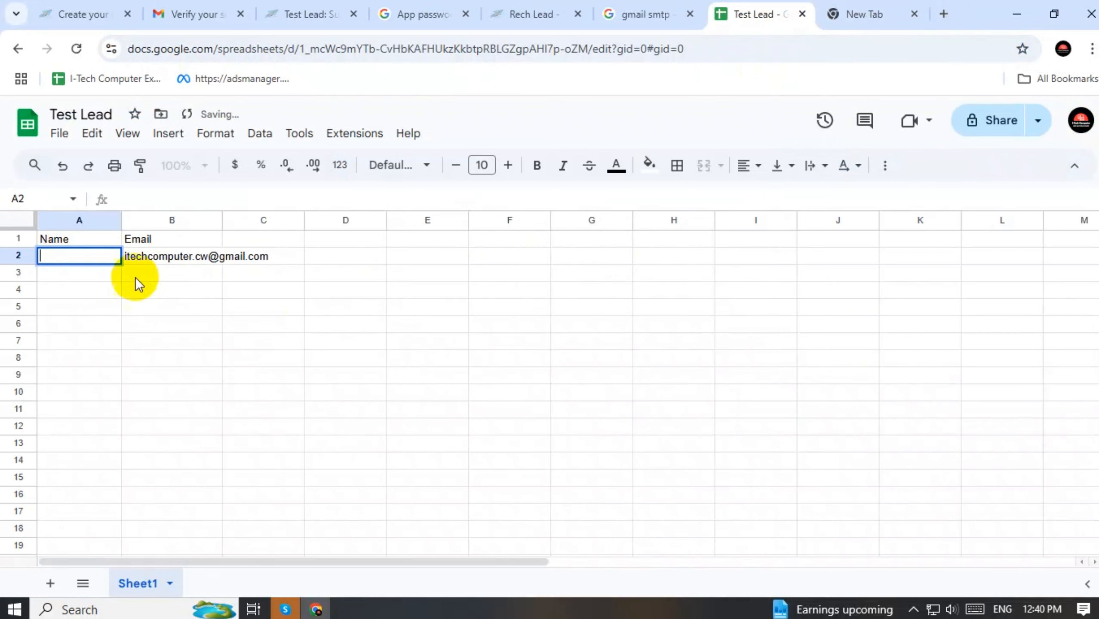
pyautogui.write('Itech')
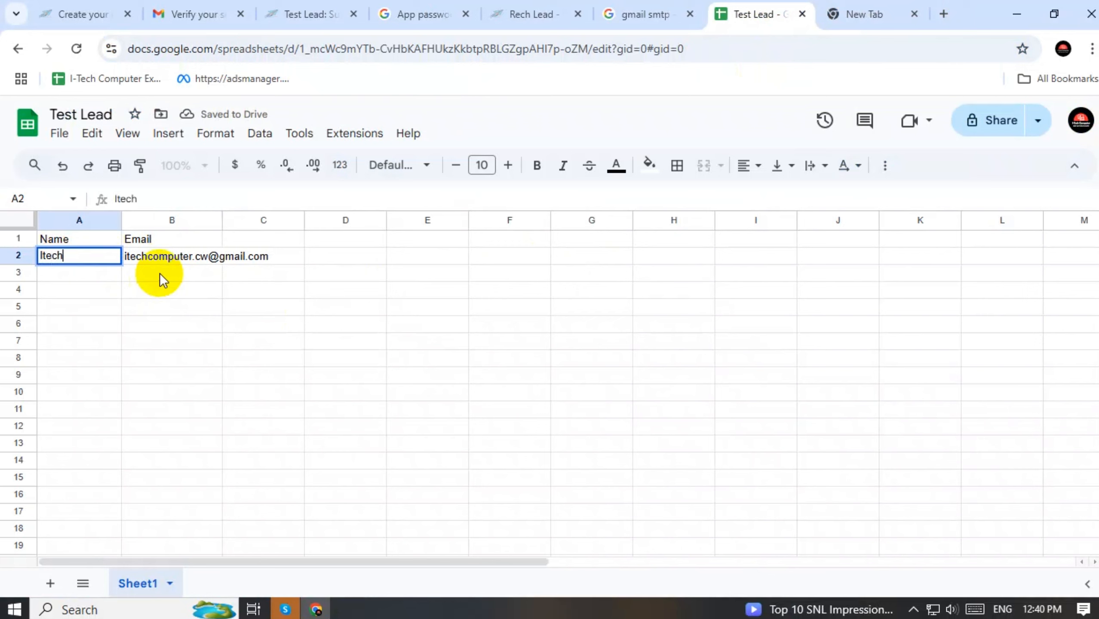
pyautogui.click(160, 273)
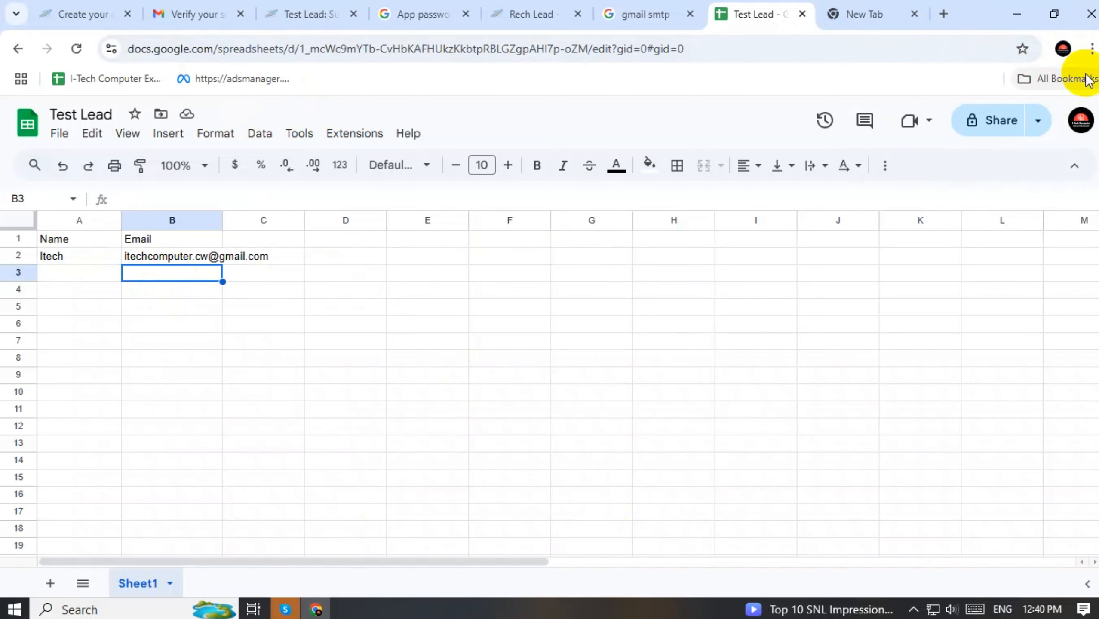
pyautogui.click(1063, 49)
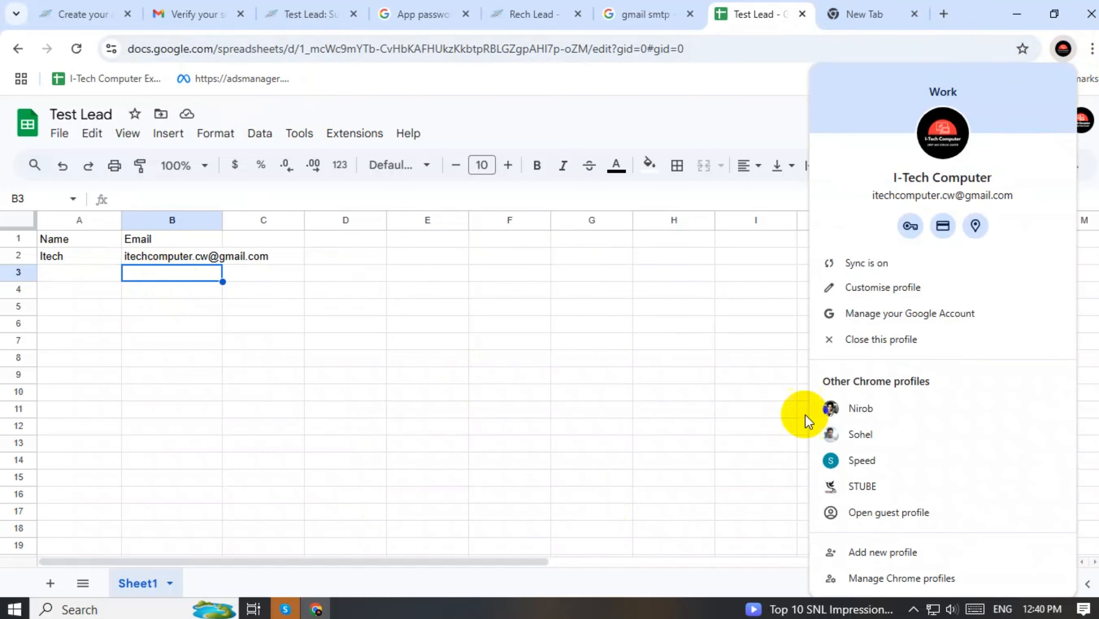
# Fill row 3 with a second profile's account email in B3 and a sample name in A3
pyautogui.click(873, 461)
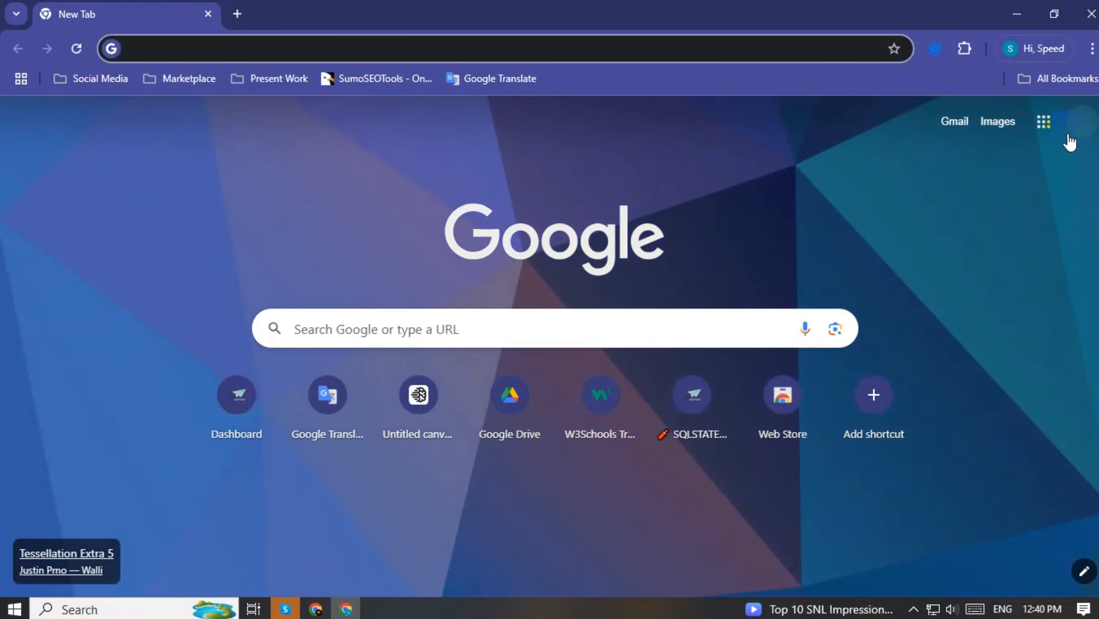
pyautogui.click(1081, 126)
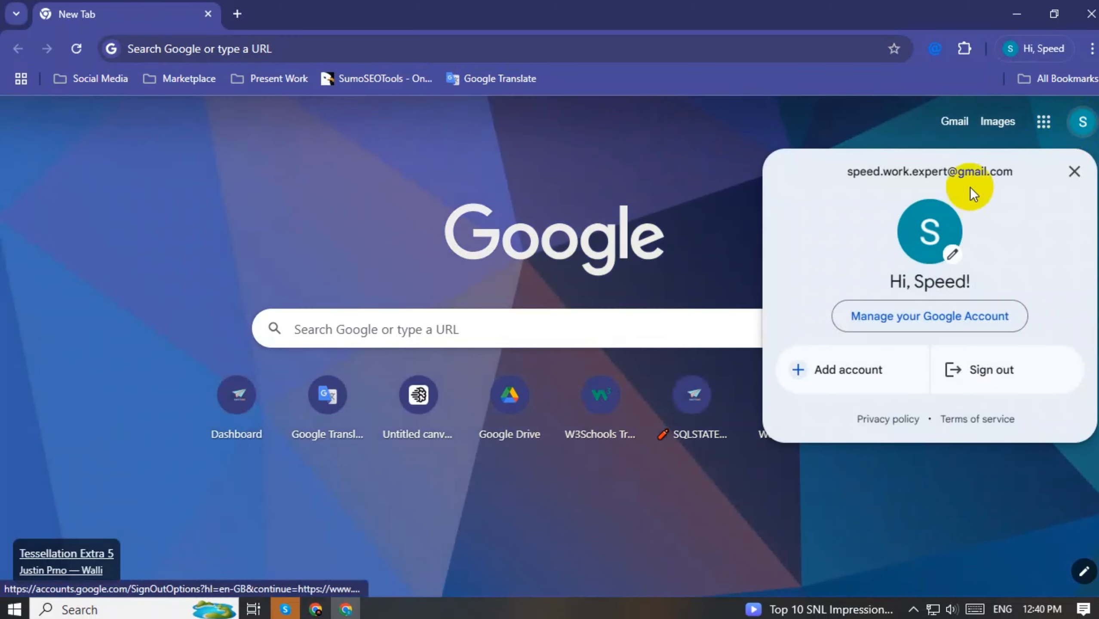
pyautogui.tripleClick(952, 172)
pyautogui.hotkey('ctrl', 'c')
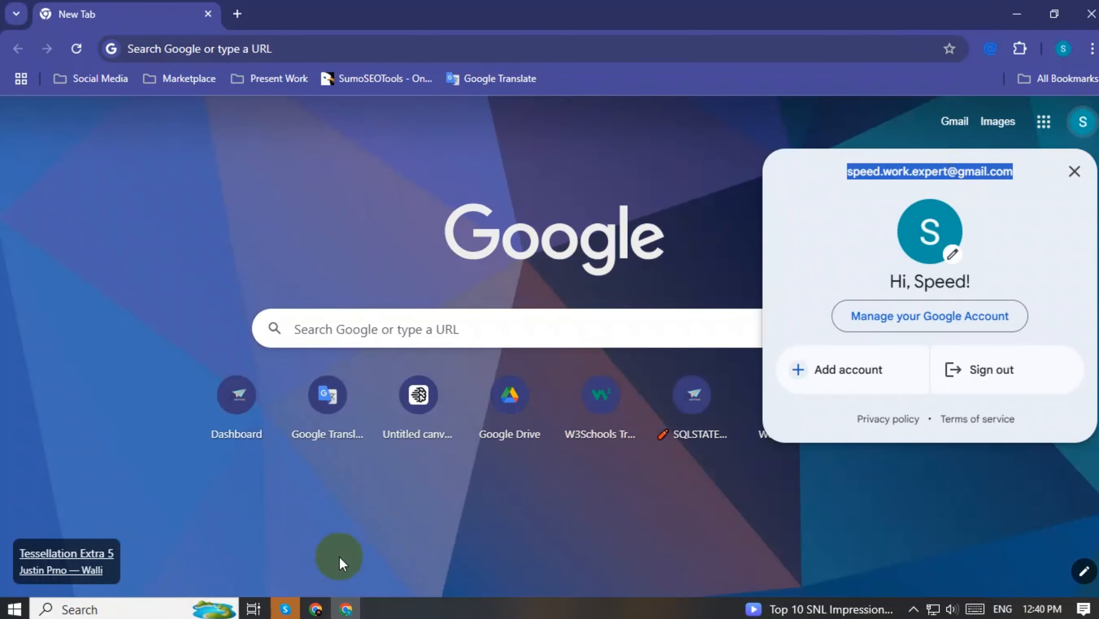
pyautogui.click(315, 609)
pyautogui.click(160, 278)
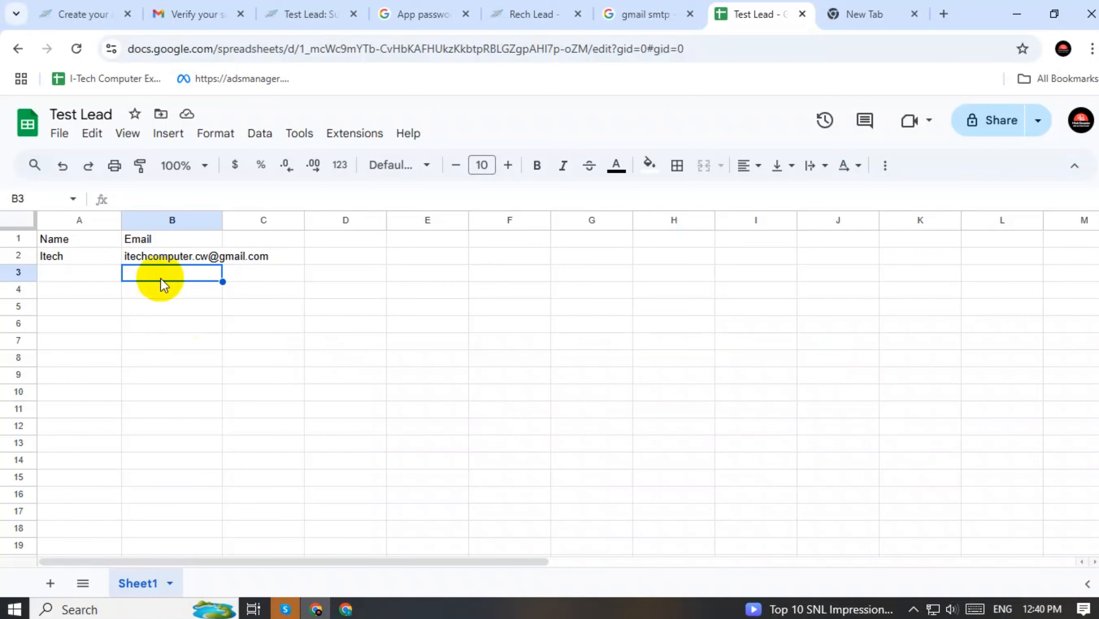
pyautogui.doubleClick(160, 278)
pyautogui.hotkey('ctrl', 'v')
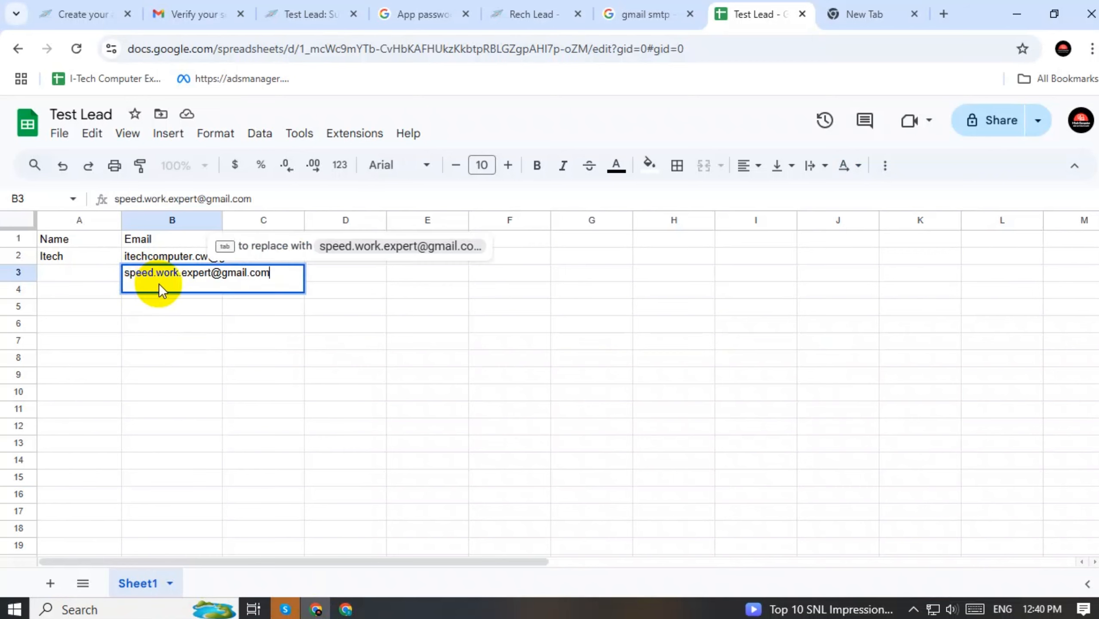
pyautogui.click(171, 340)
pyautogui.click(104, 273)
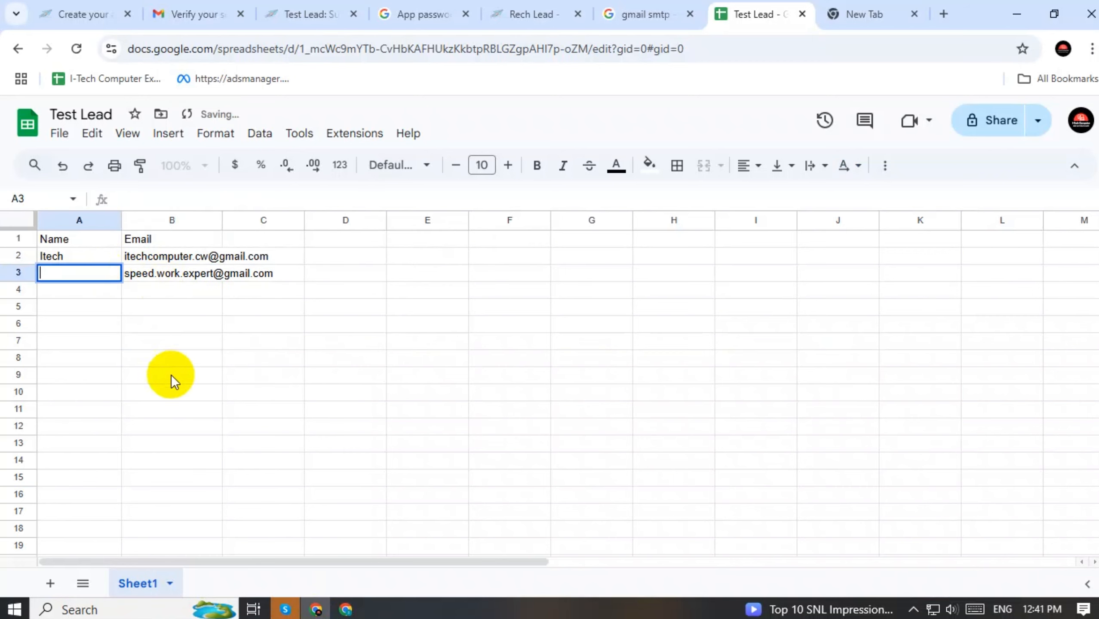
pyautogui.write('Speed')
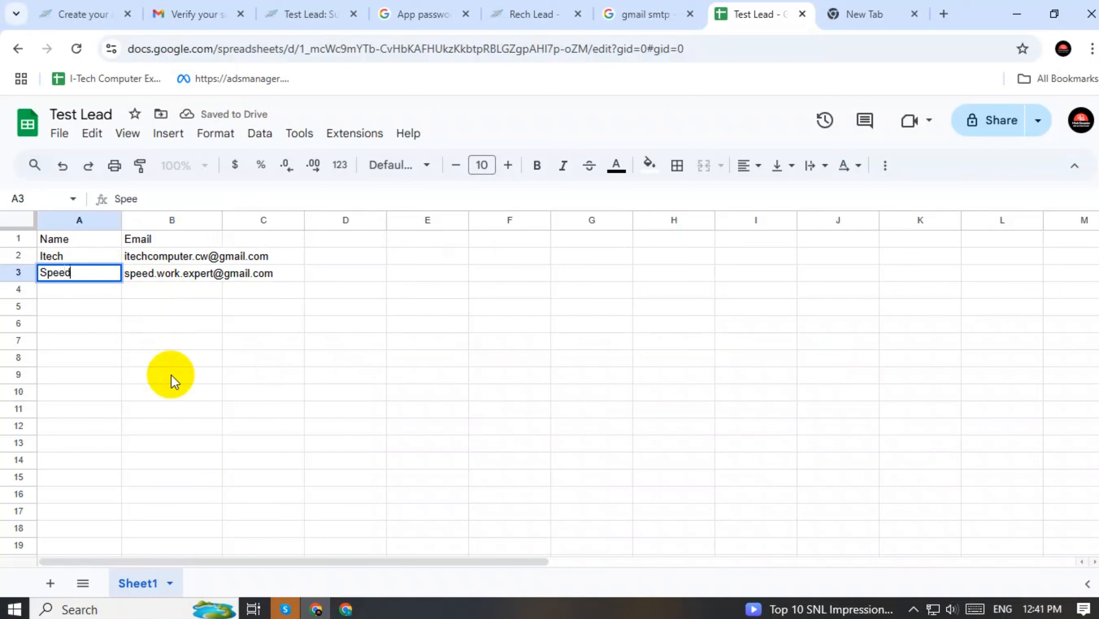
pyautogui.click(171, 374)
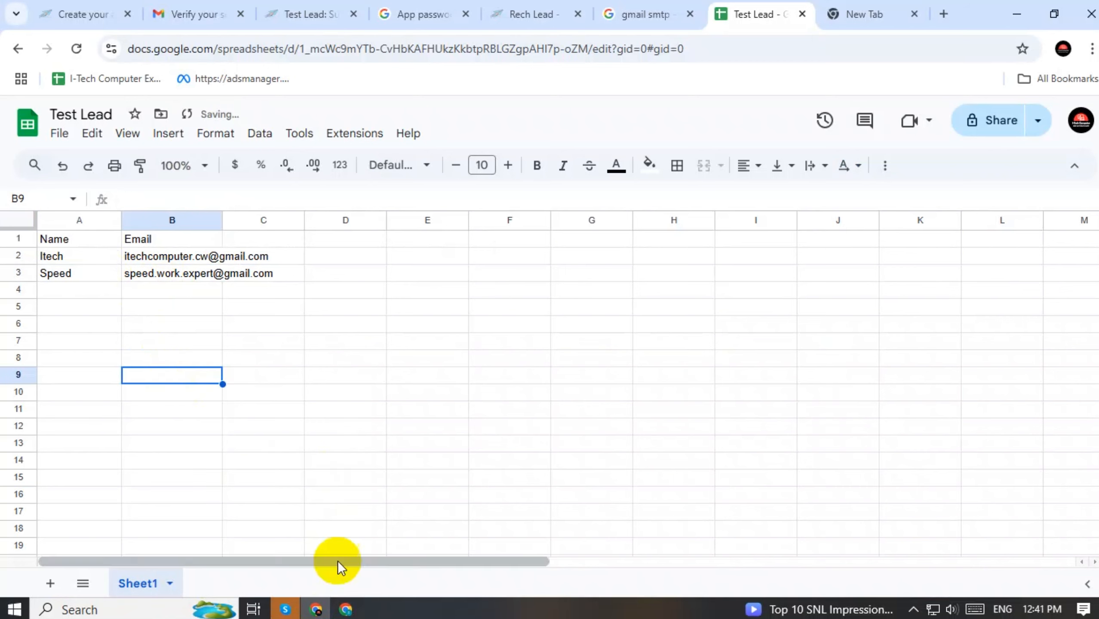
# Fill row 4 with a third profile's account email in B4 and a sample name in A4
pyautogui.click(345, 609)
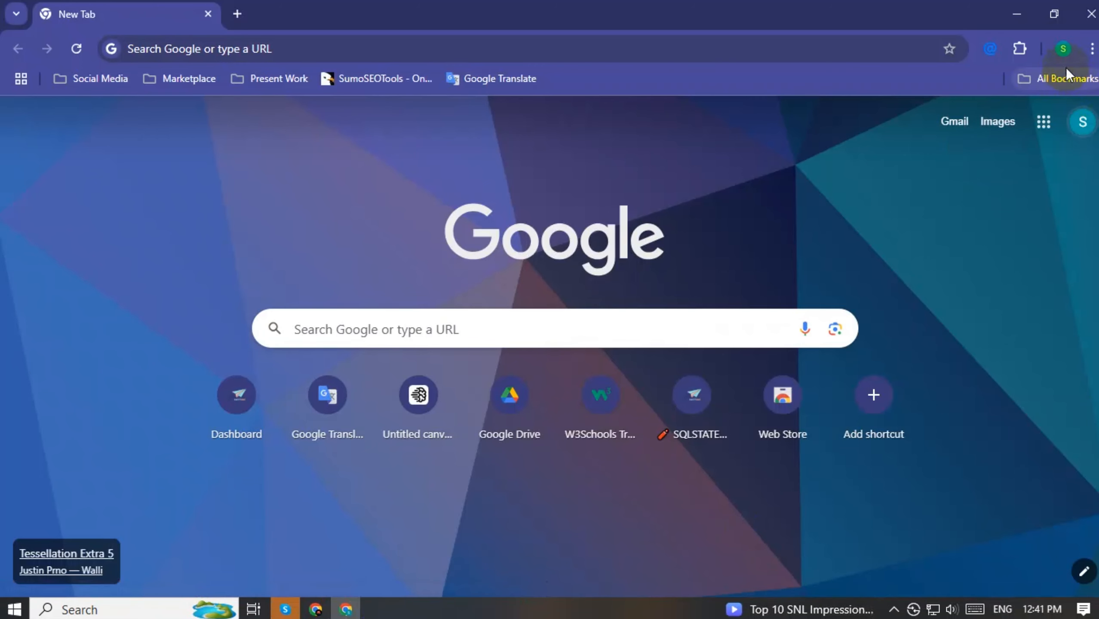
pyautogui.click(1064, 49)
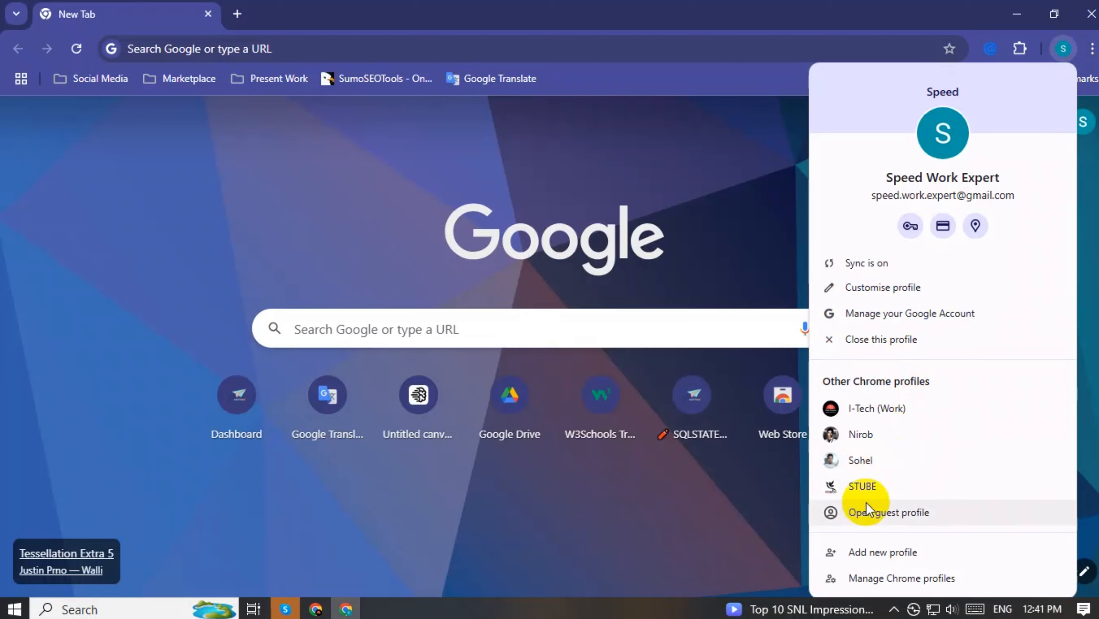
pyautogui.click(861, 440)
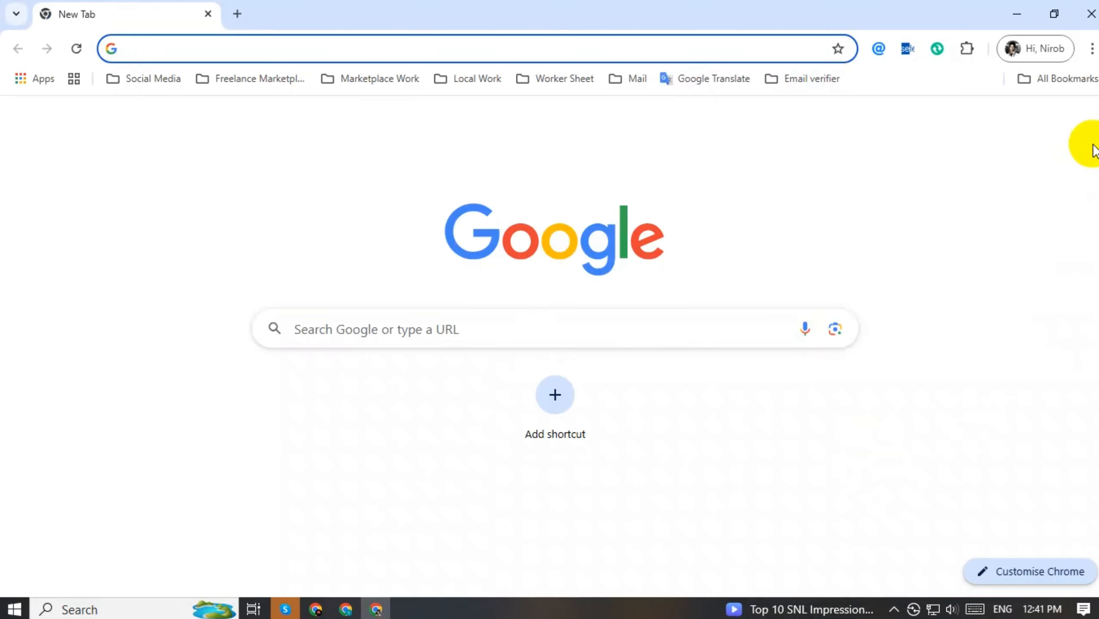
pyautogui.click(1081, 122)
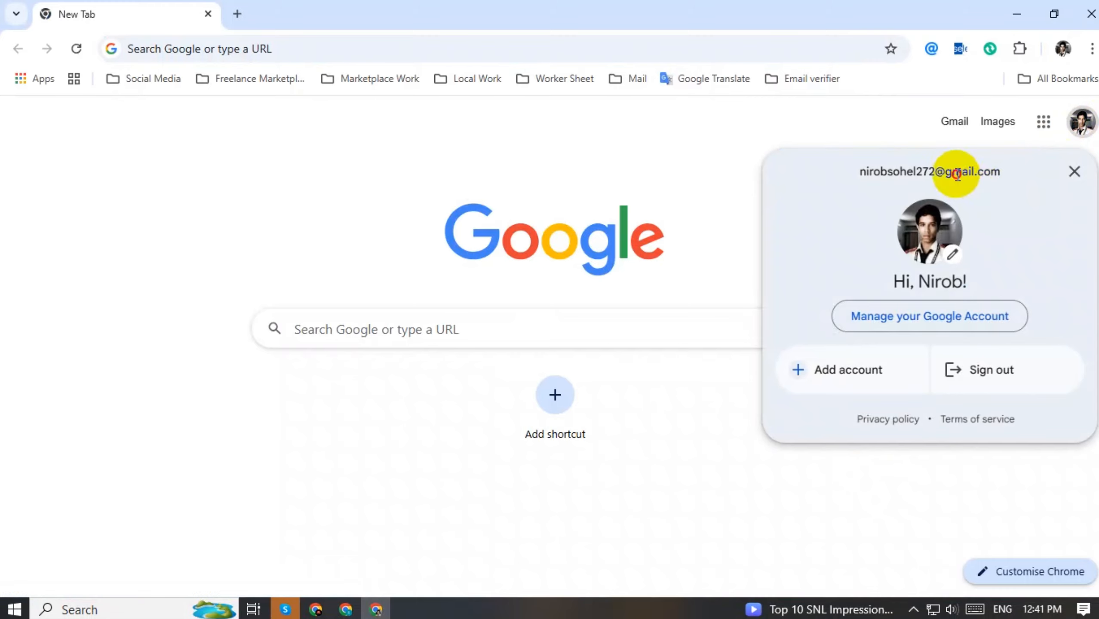
pyautogui.tripleClick(956, 172)
pyautogui.hotkey('ctrl', 'c')
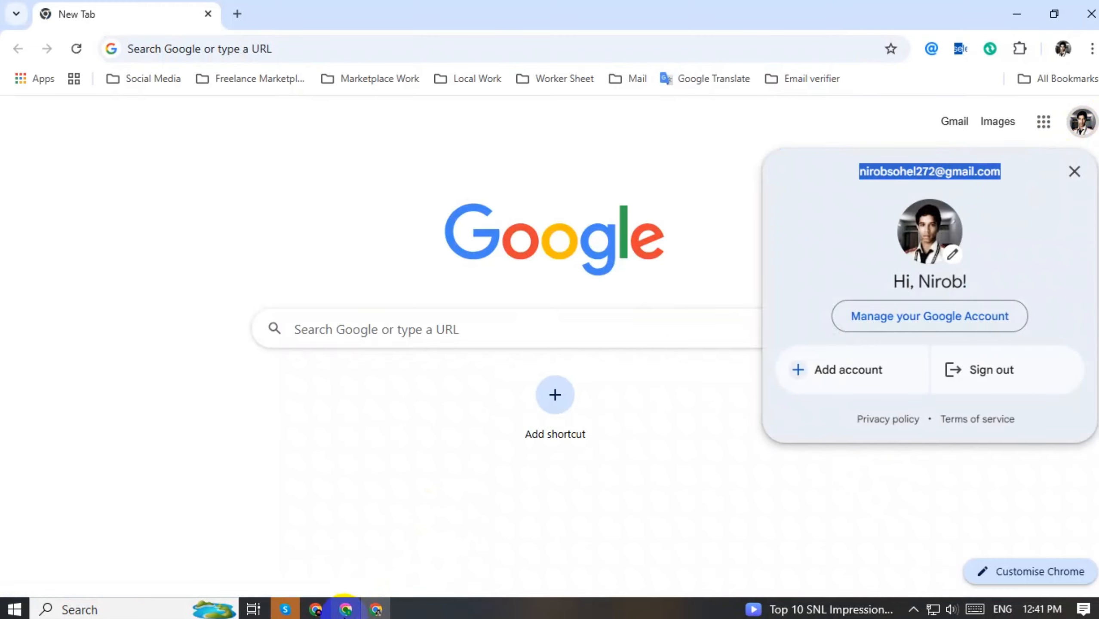
pyautogui.click(315, 609)
pyautogui.click(181, 291)
pyautogui.hotkey('ctrl', 'v')
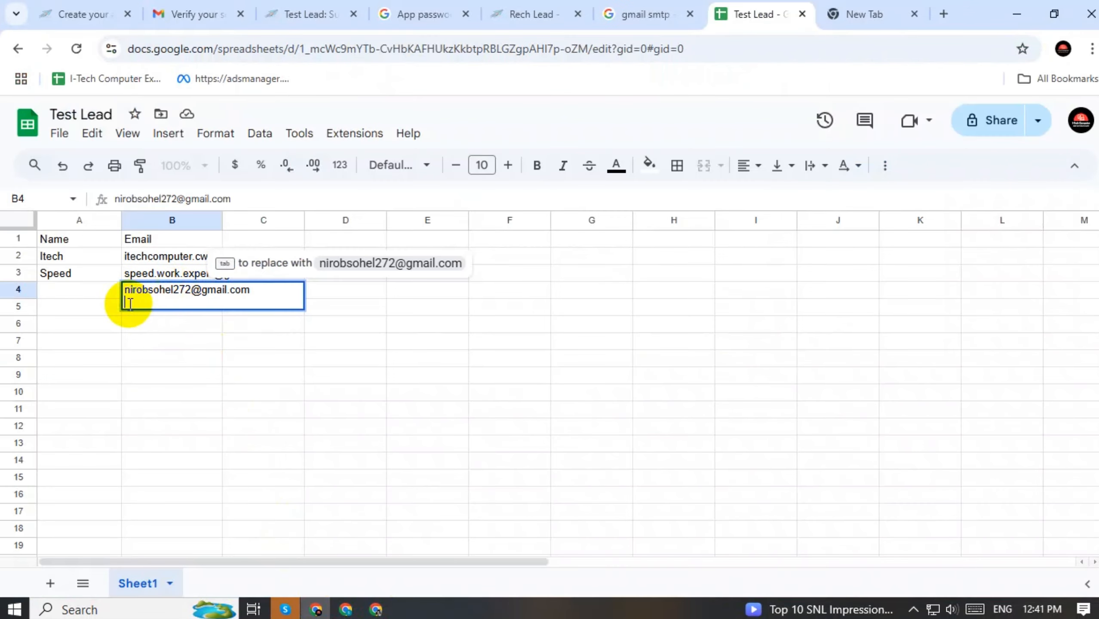
pyautogui.doubleClick(94, 296)
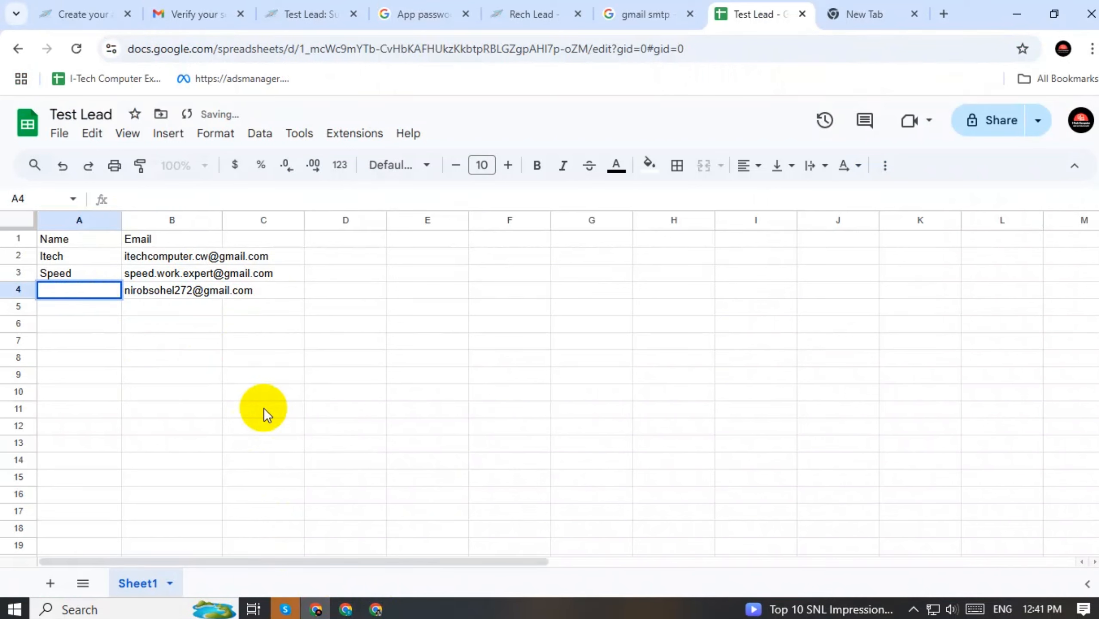
pyautogui.write('Nirob')
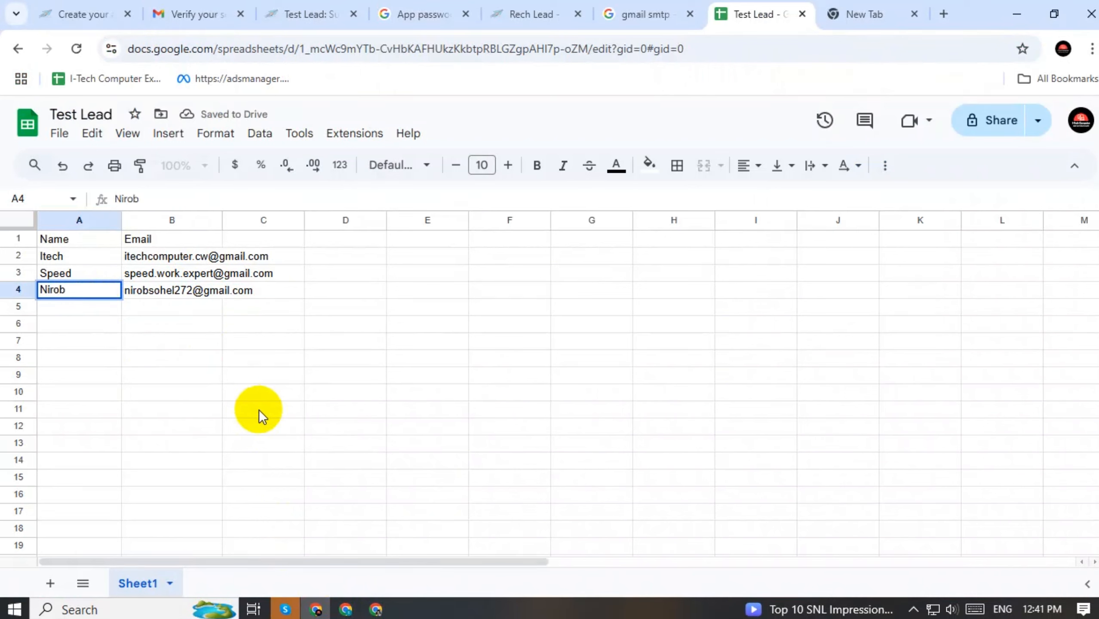
pyautogui.click(258, 410)
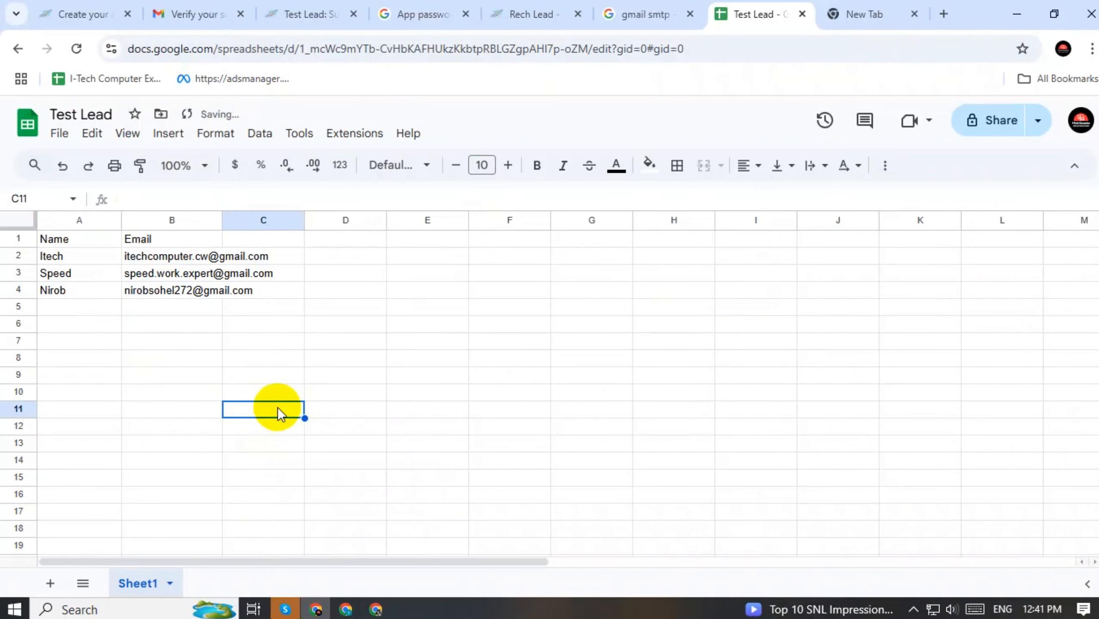
# Change the A1 header to First Name and download the sheet as Comma Separated Values (.csv)
pyautogui.doubleClick(96, 240)
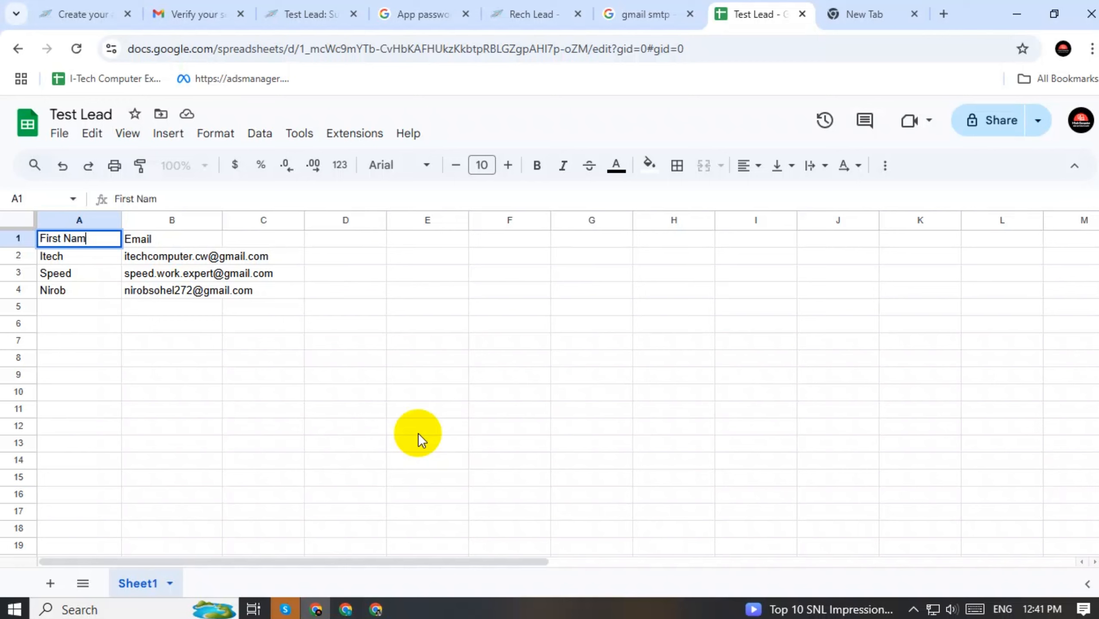
pyautogui.click(313, 393)
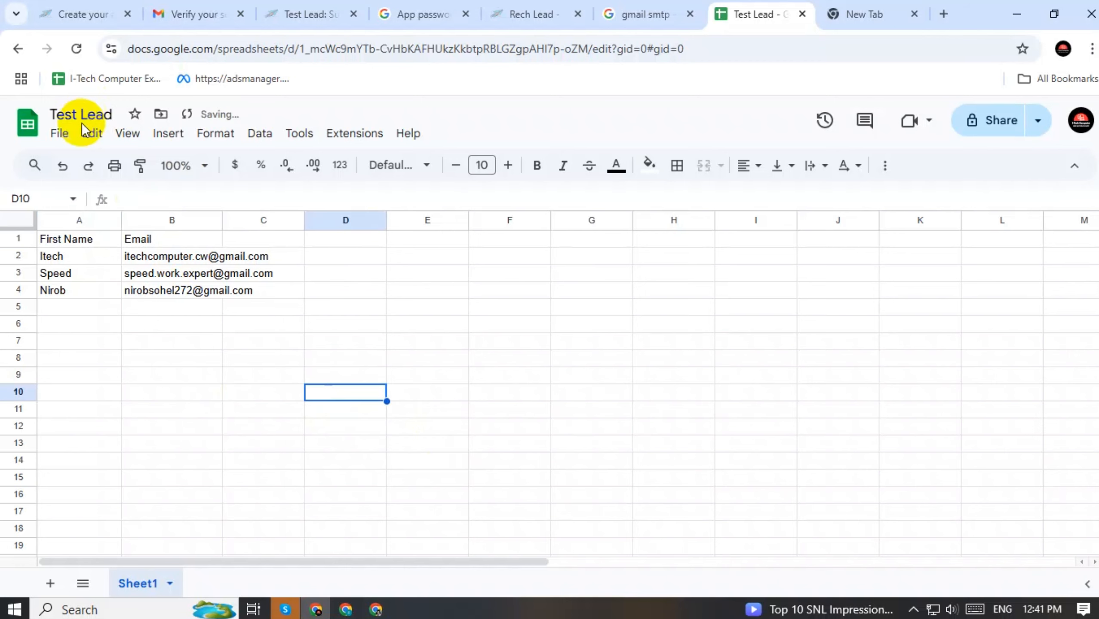
pyautogui.click(59, 135)
pyautogui.moveTo(286, 334)
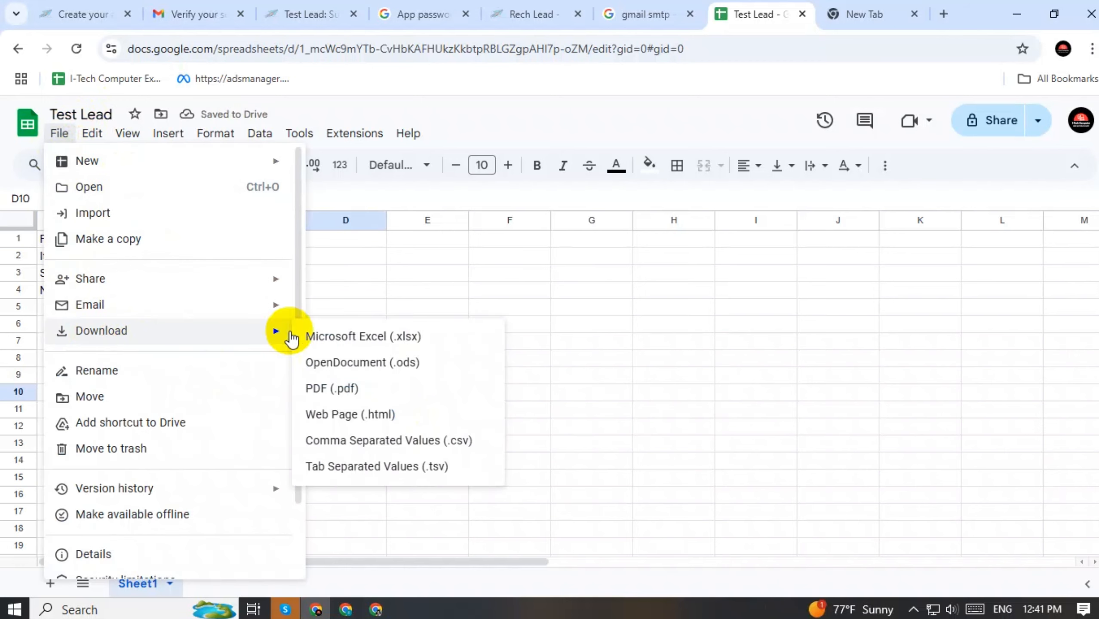
pyautogui.click(394, 446)
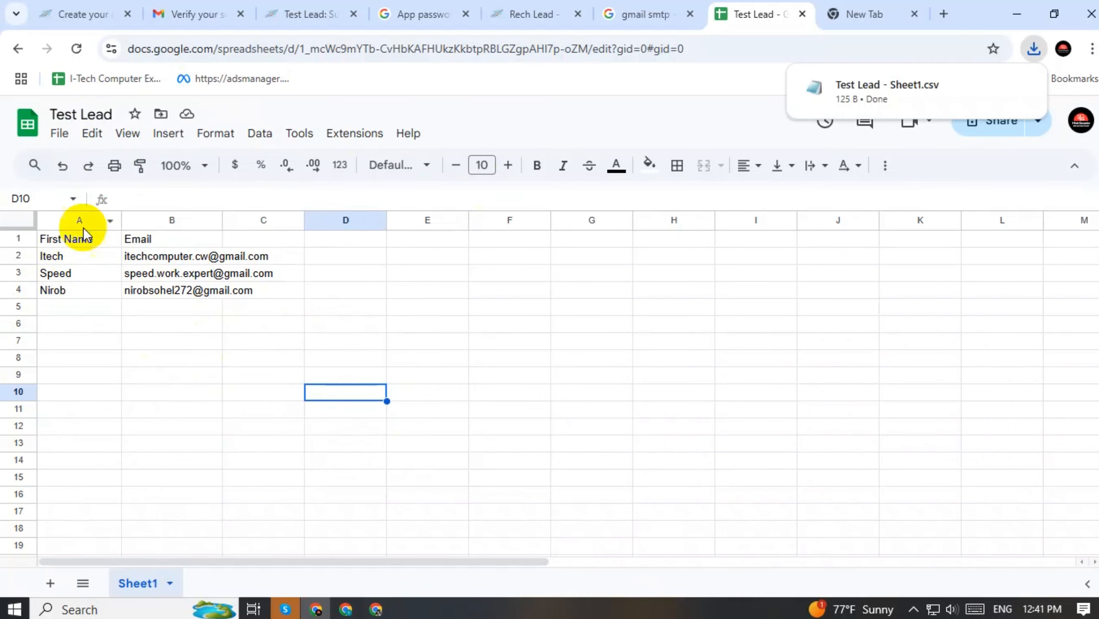
# Start a subscriber import for Test Lead and upload Test Lead - Sheet1.csv
pyautogui.moveTo(874, 94)
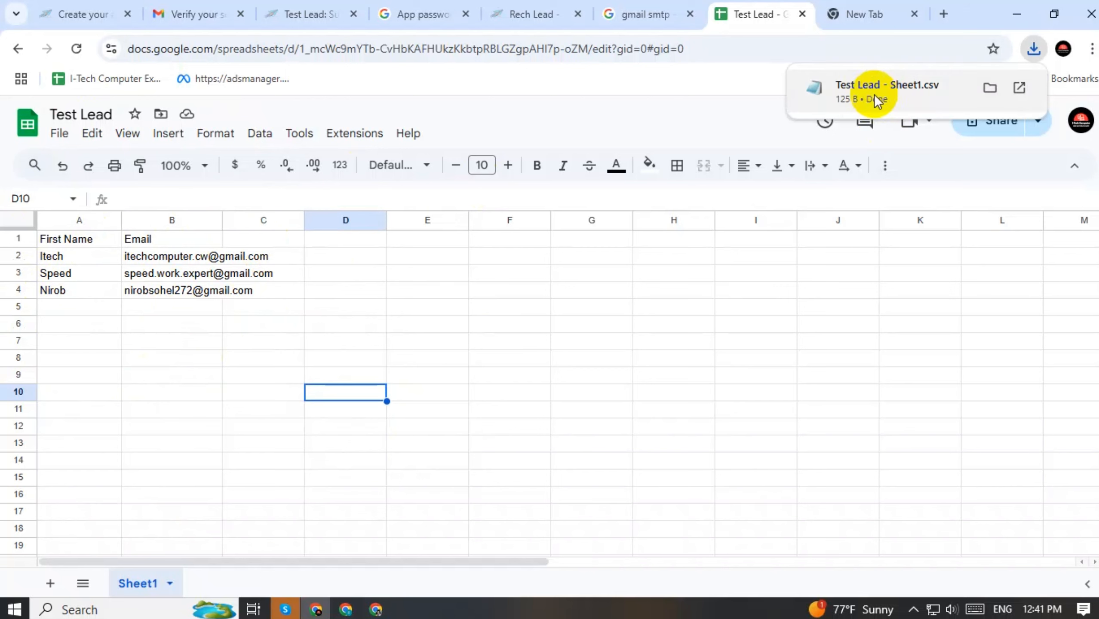
pyautogui.click(330, 11)
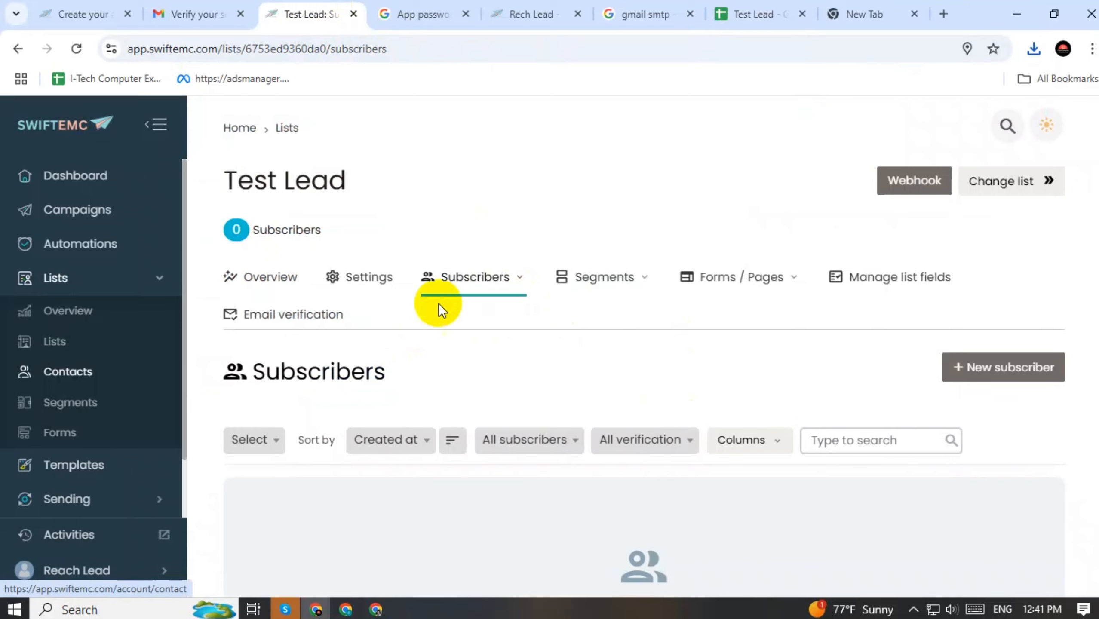
pyautogui.click(518, 275)
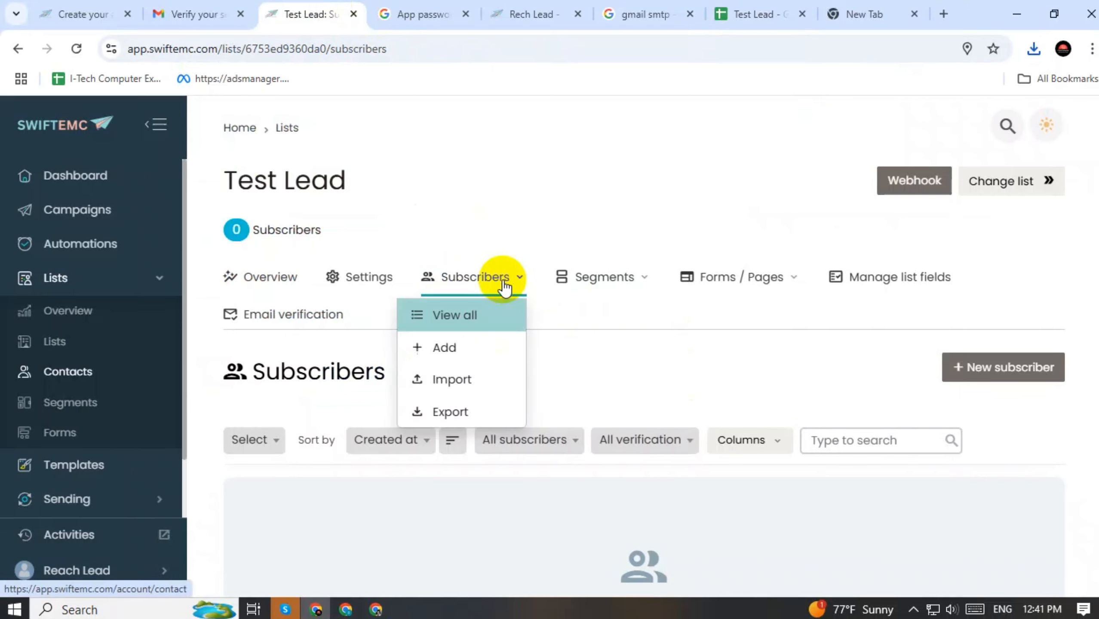
pyautogui.click(441, 377)
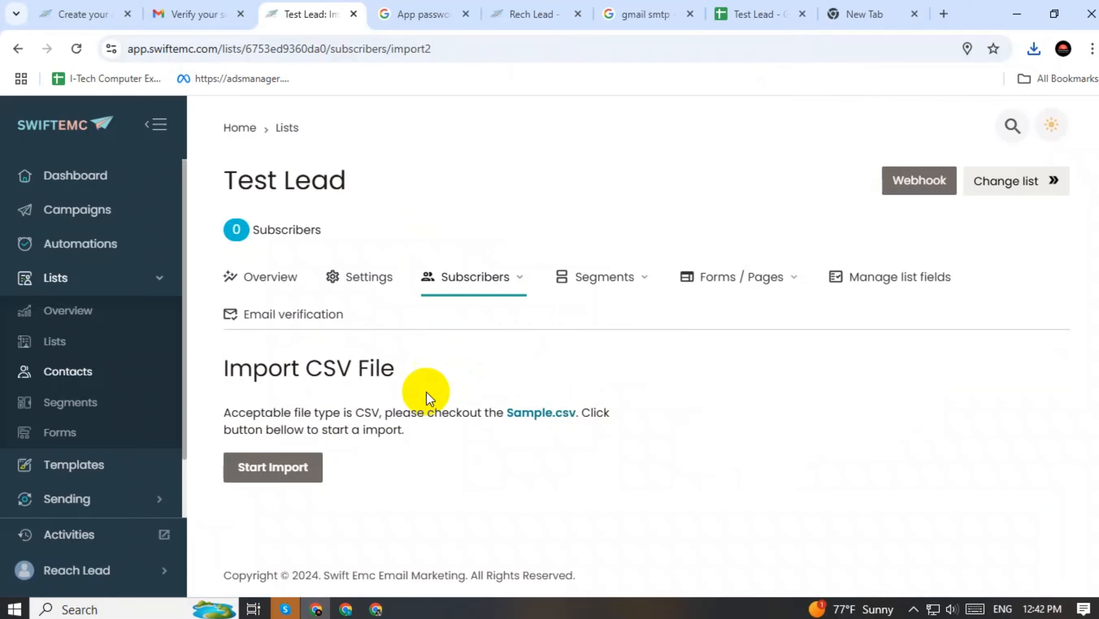
pyautogui.click(273, 467)
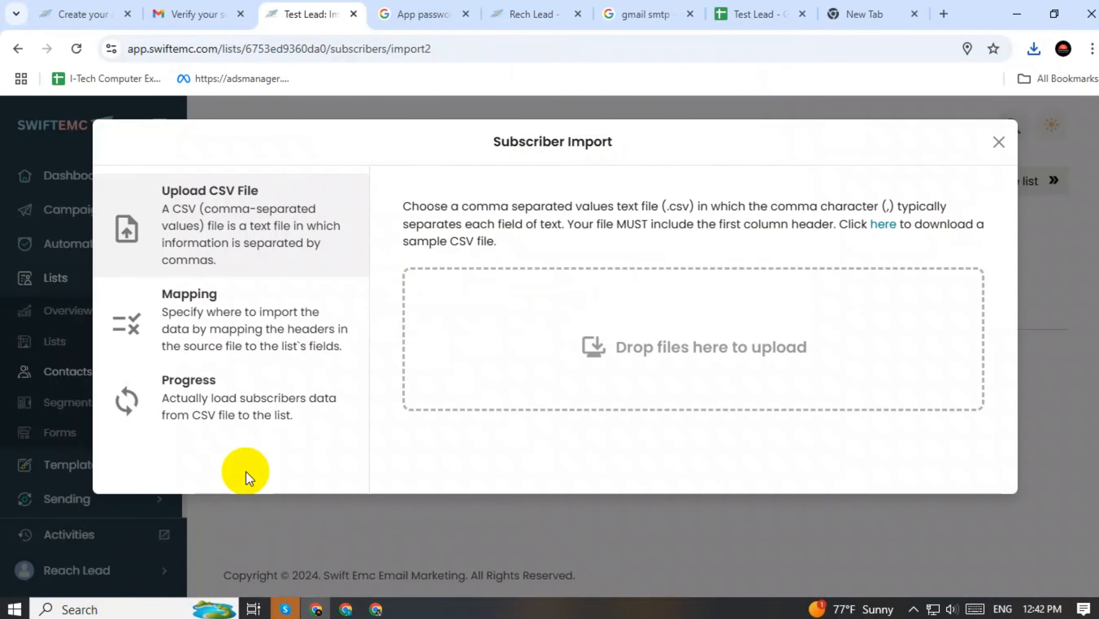
pyautogui.click(618, 357)
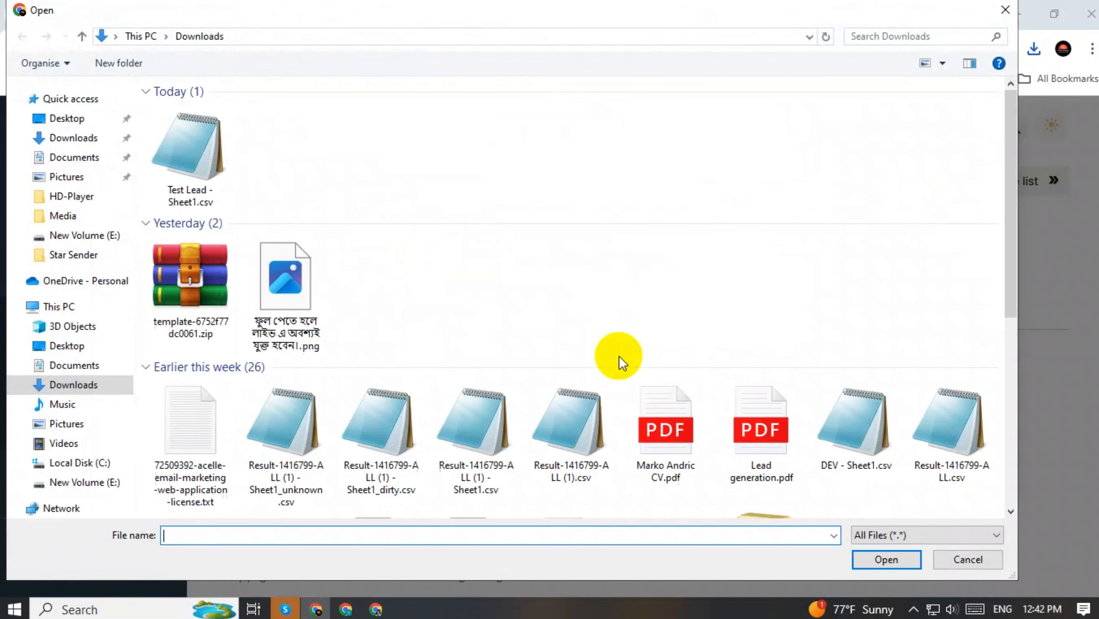
pyautogui.click(197, 149)
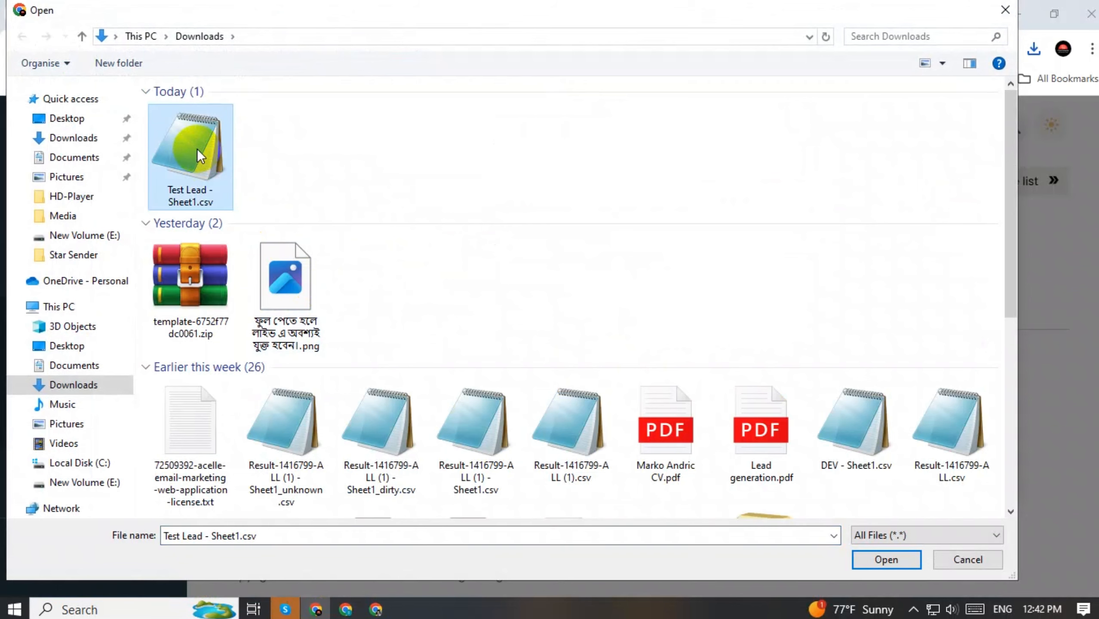
pyautogui.click(894, 559)
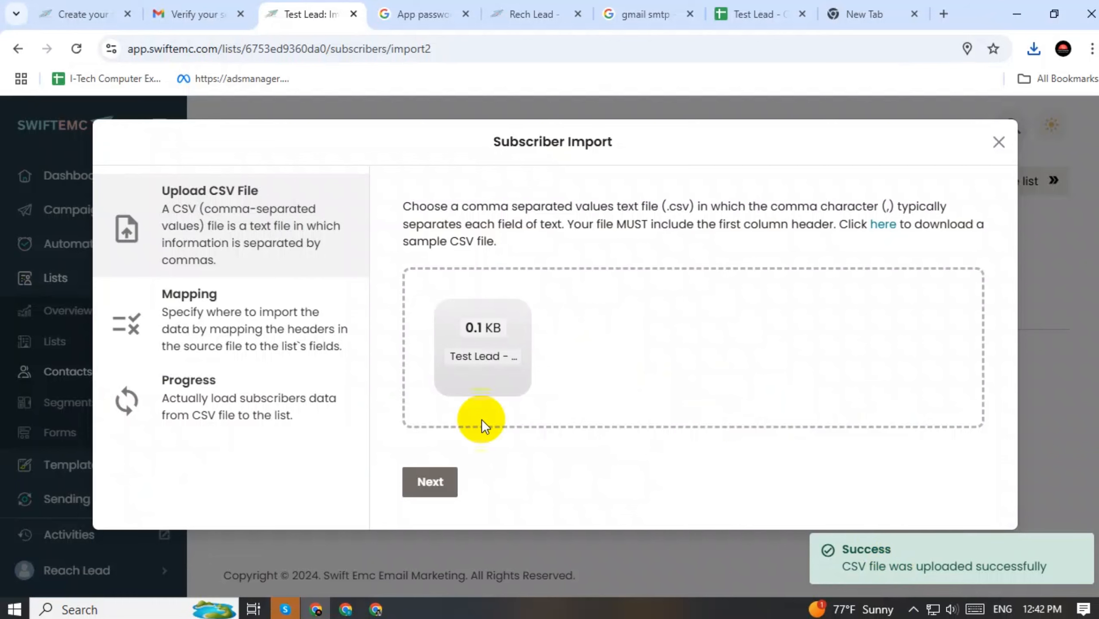
# Map the CSV columns, import, and finish once all 3 records are processed
pyautogui.click(442, 482)
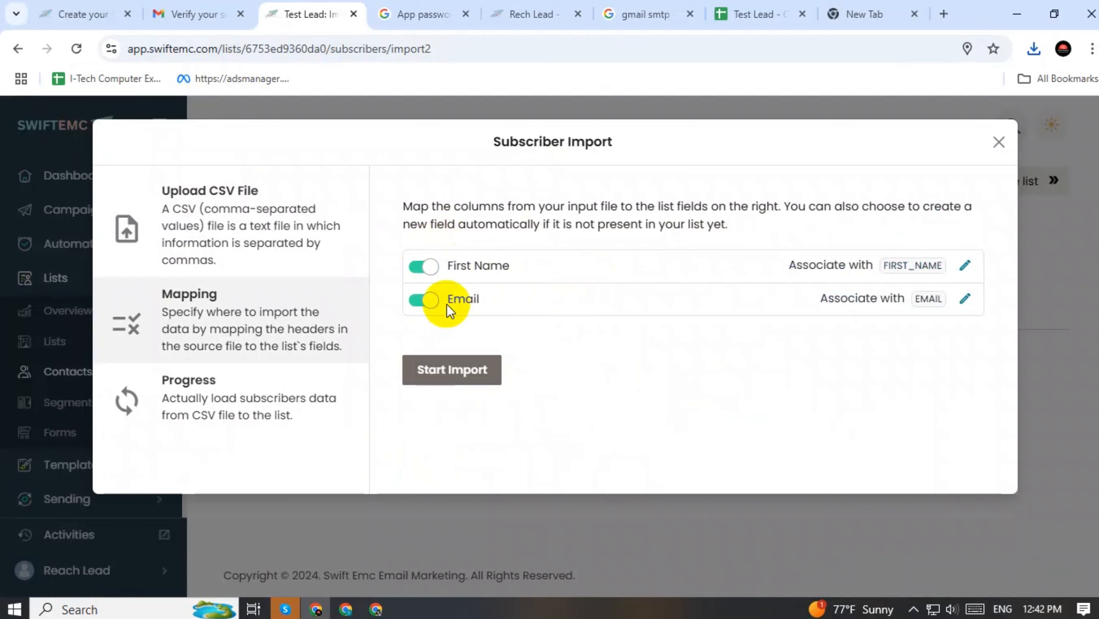
pyautogui.click(431, 376)
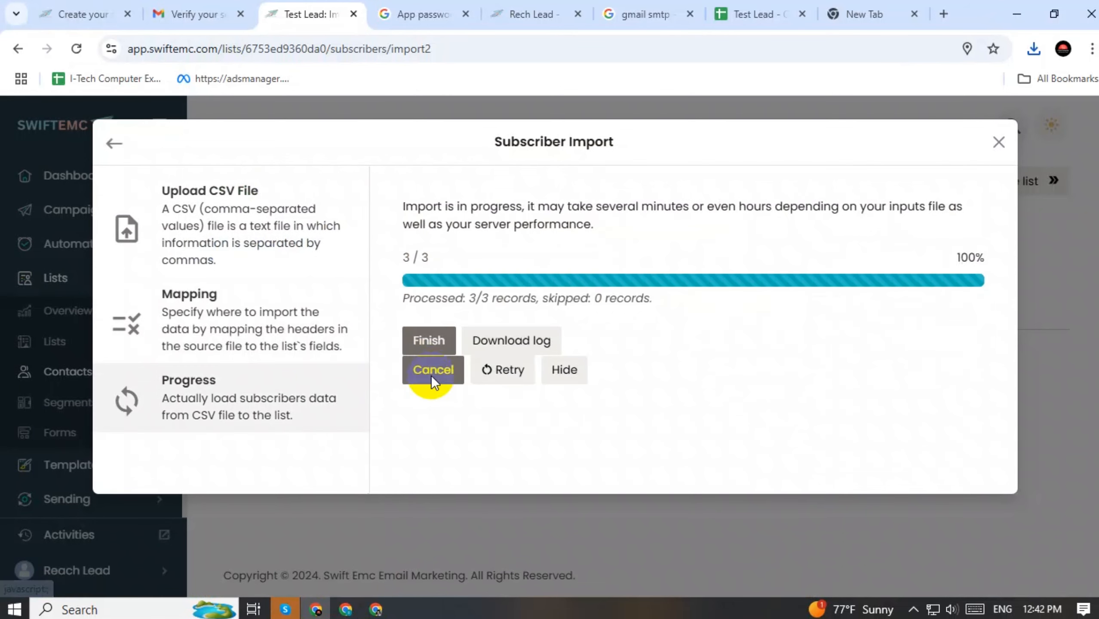
pyautogui.click(432, 344)
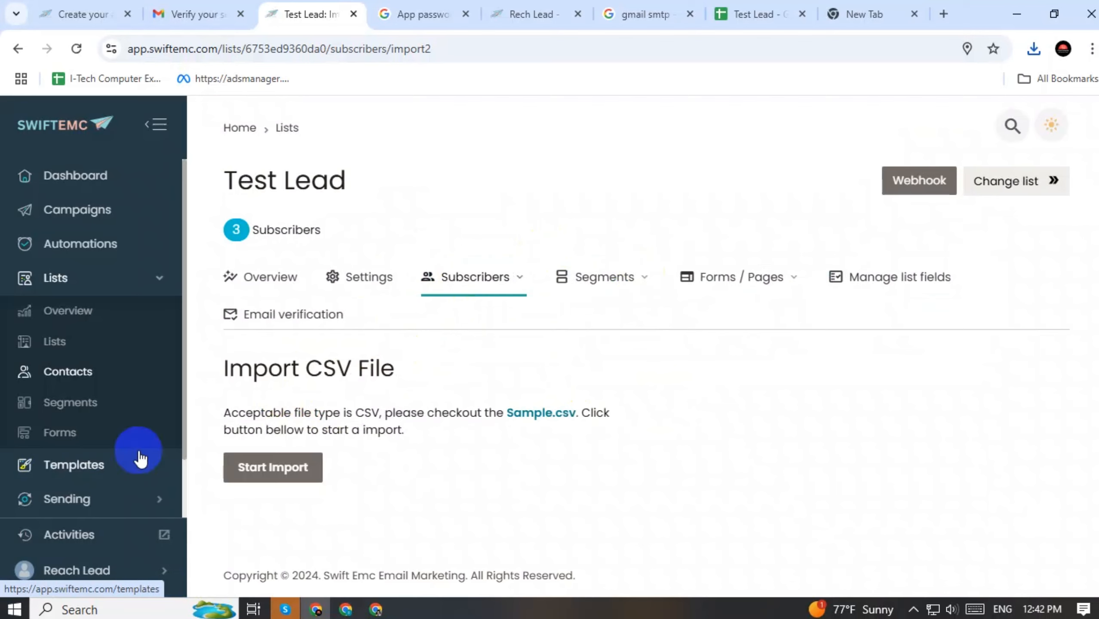
# Create a new template based on the Blank layout
pyautogui.click(61, 466)
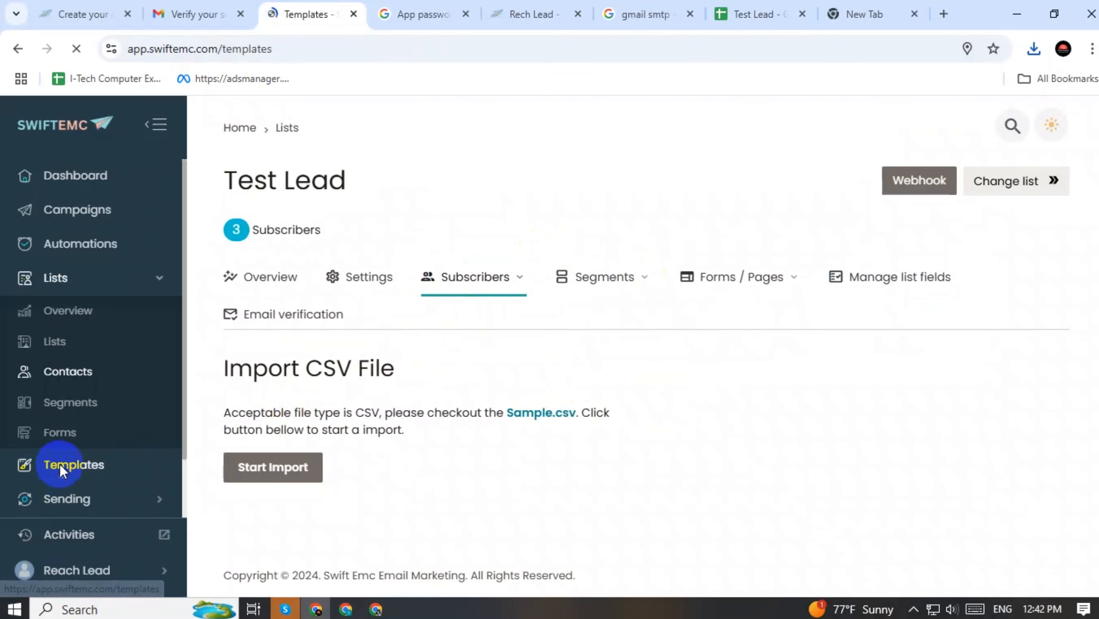
pyautogui.click(1024, 279)
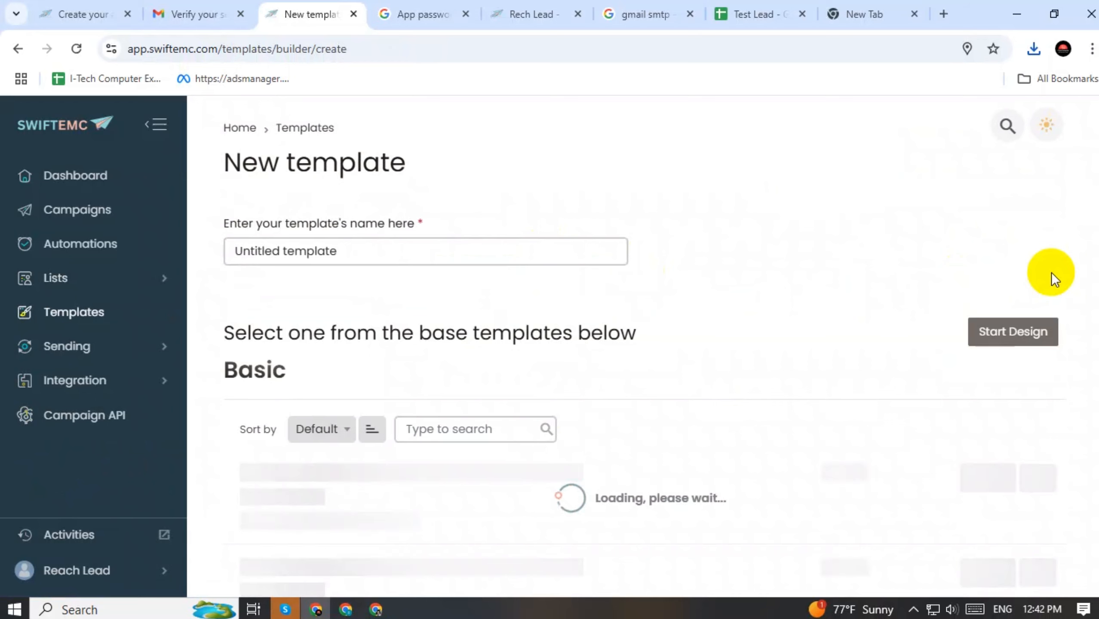
pyautogui.scroll(-3, 530, 307)
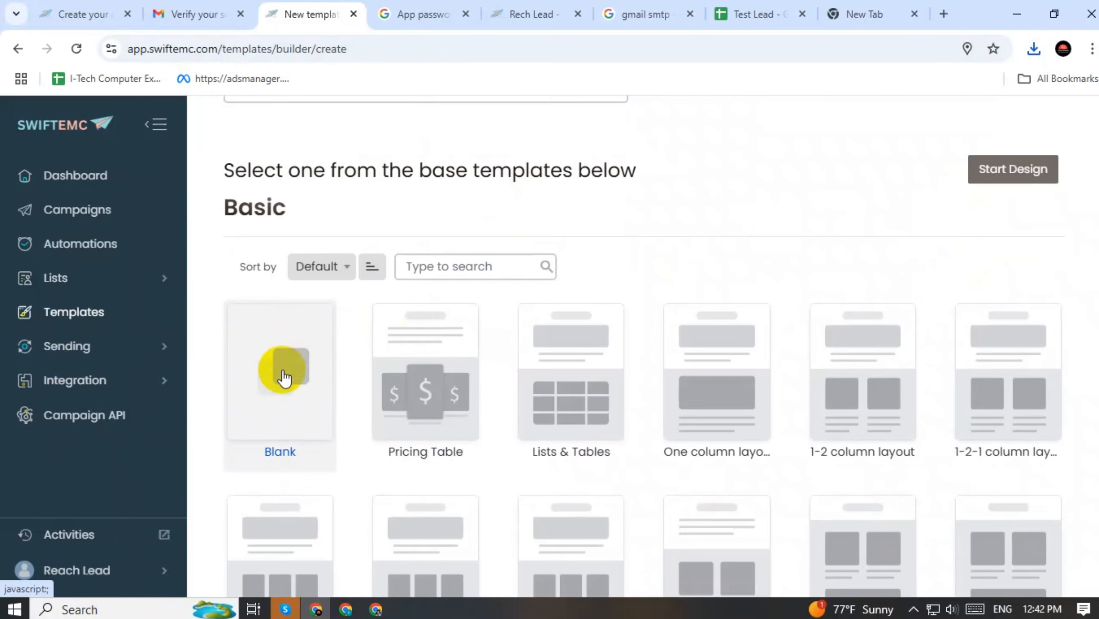
pyautogui.click(279, 370)
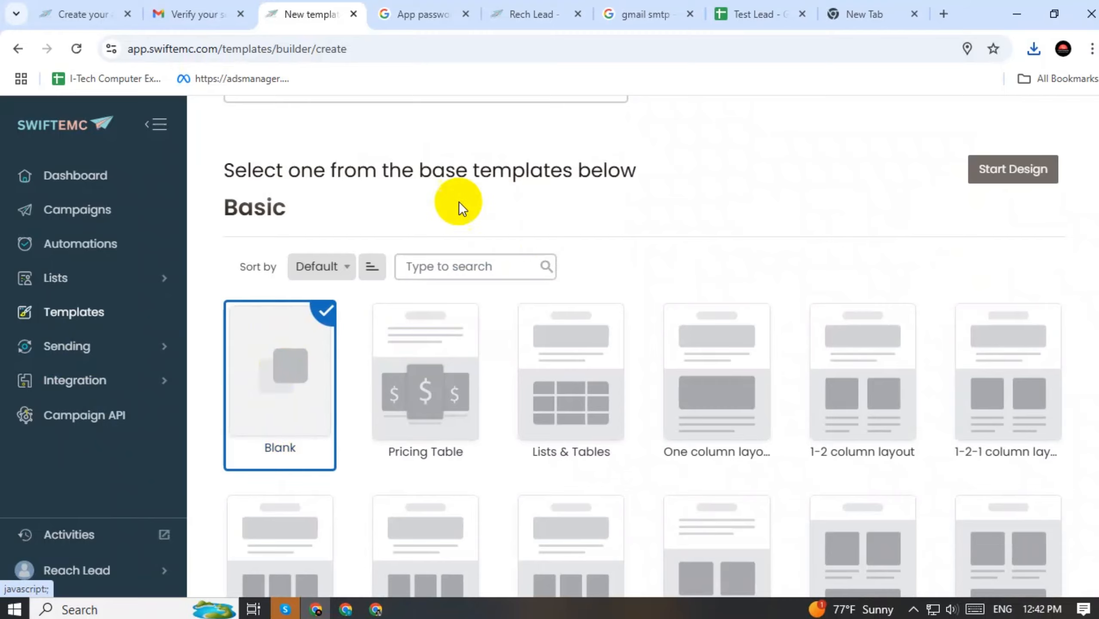
# Name the template Test Lead and start designing it
pyautogui.scroll(3, 458, 204)
pyautogui.moveTo(356, 251); pyautogui.dragTo(198, 250)
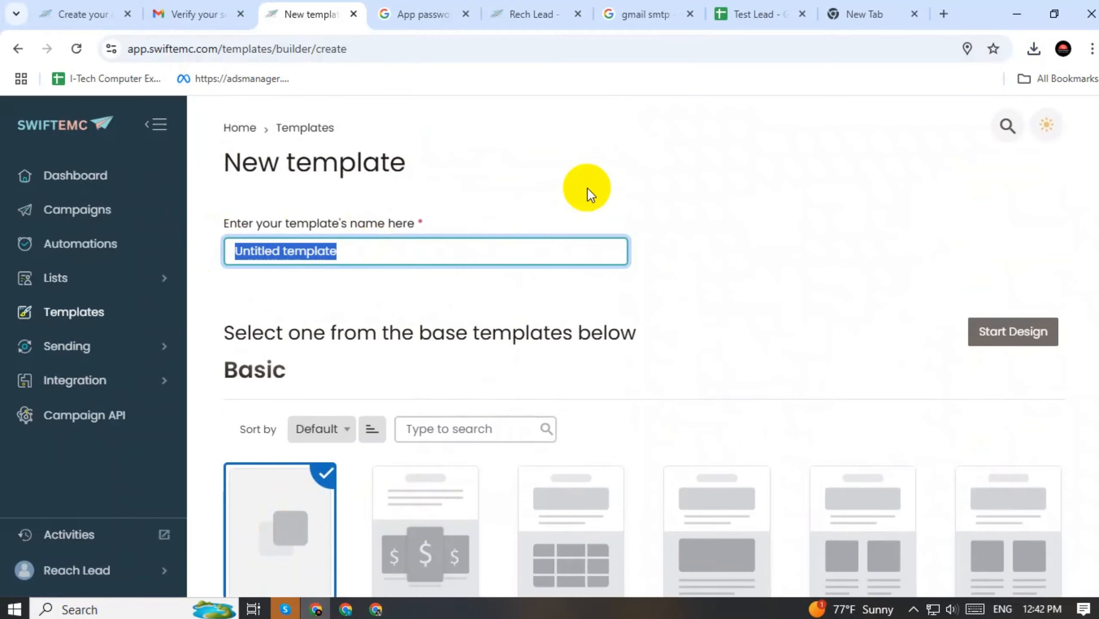
pyautogui.write('Te')
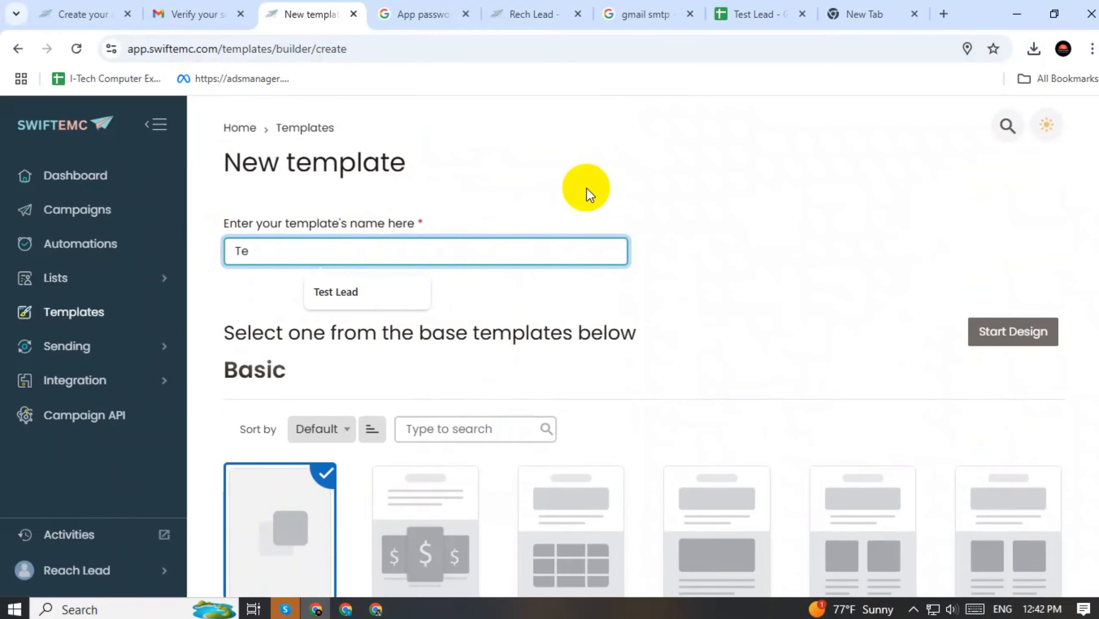
pyautogui.click(368, 300)
pyautogui.click(714, 290)
pyautogui.scroll(-3, 776, 223)
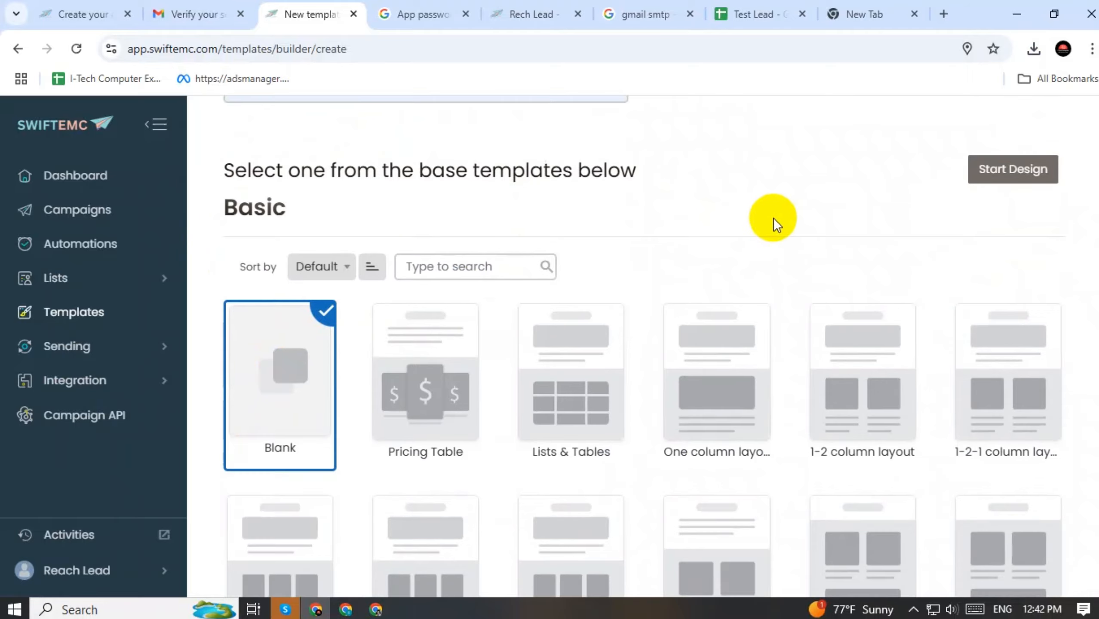
pyautogui.click(996, 173)
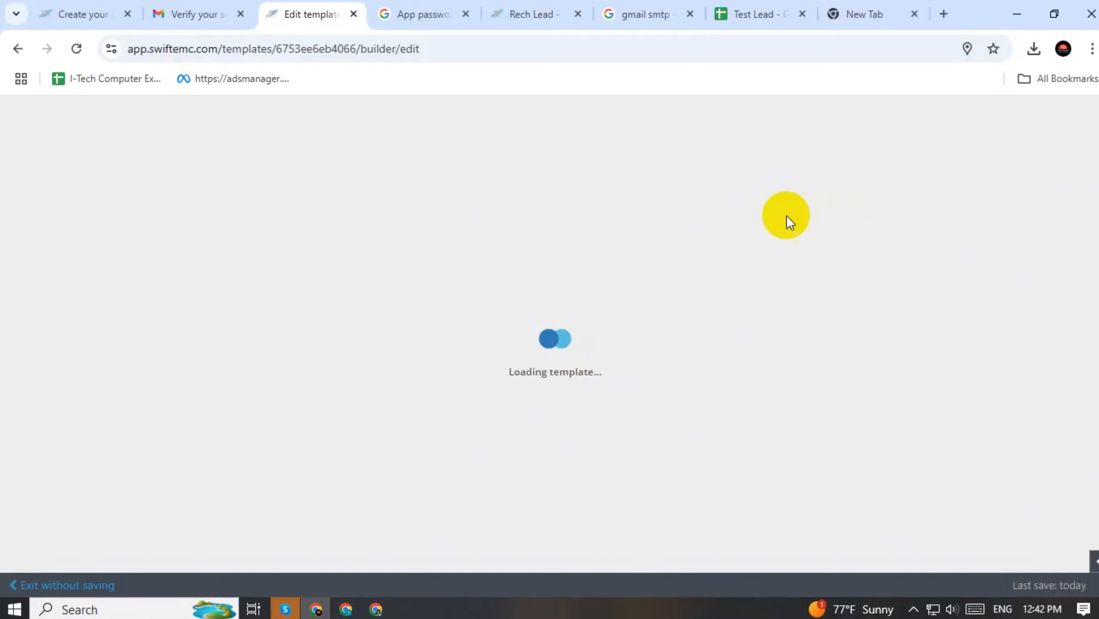
# Reveal the remaining Widgets blocks and drag a Boxed Text block onto the empty canvas
pyautogui.scroll(-5, 1012, 343)
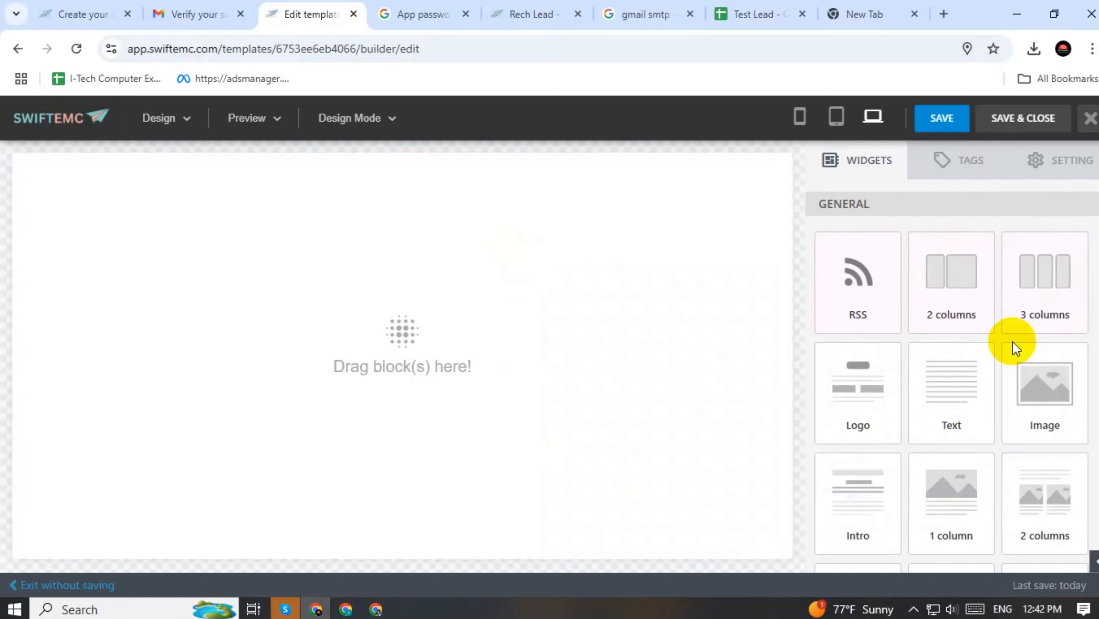
pyautogui.scroll(-6, 1012, 343)
pyautogui.scroll(11, 1007, 346)
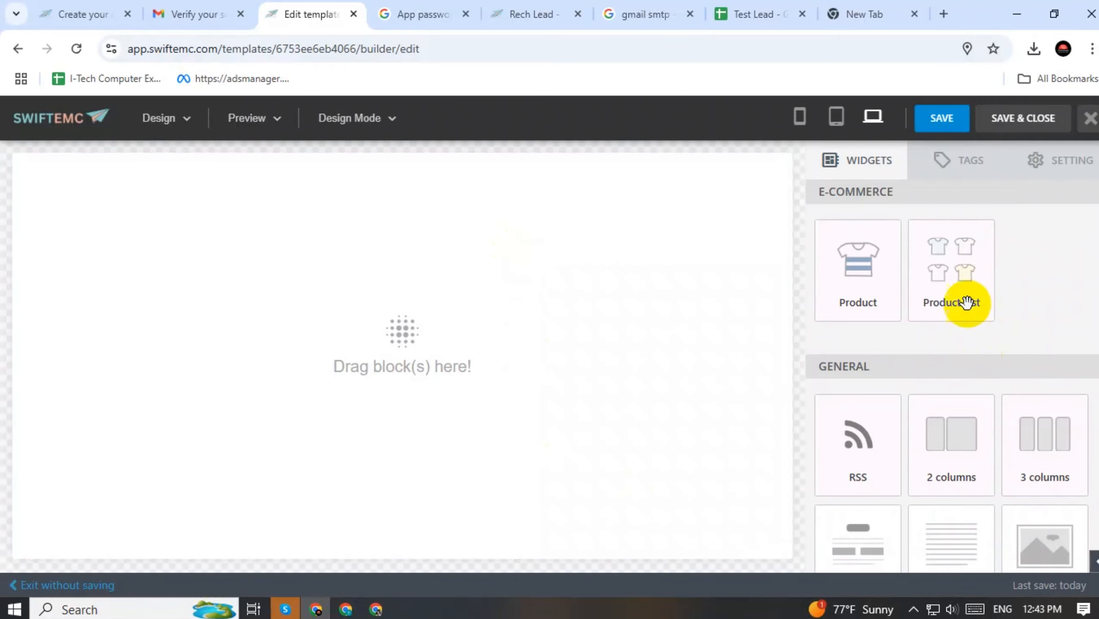
pyautogui.scroll(-9, 1052, 301)
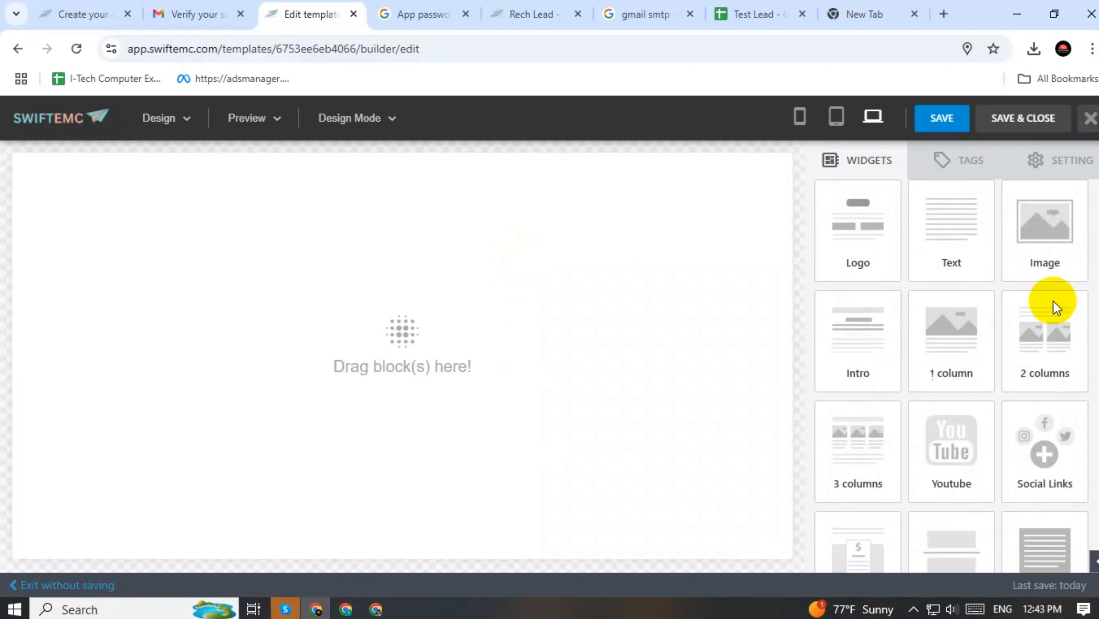
pyautogui.click(949, 517)
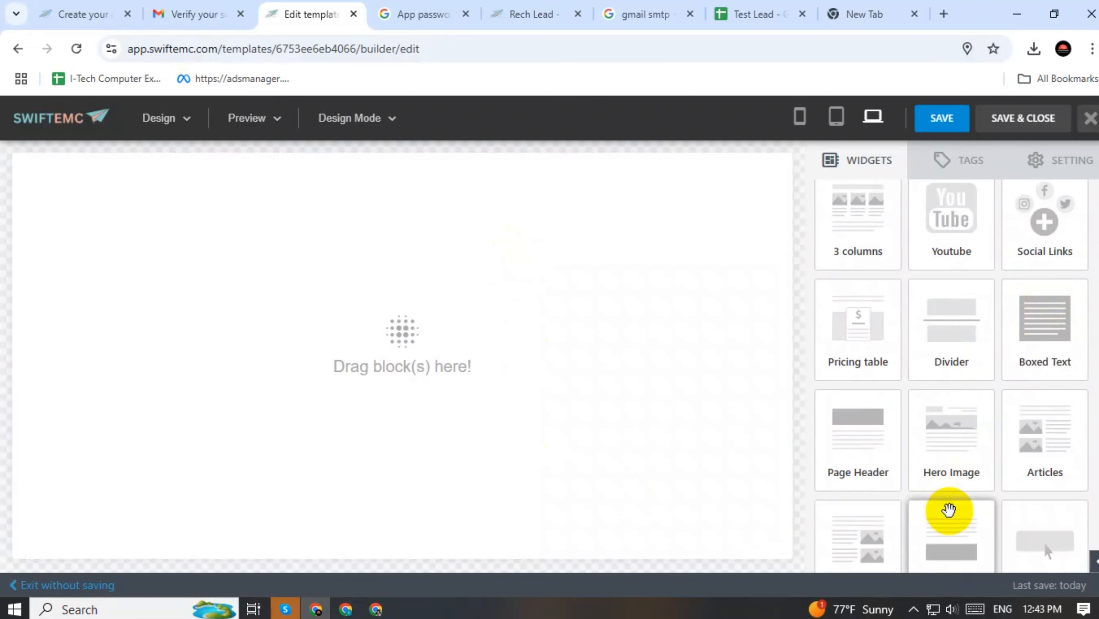
pyautogui.moveTo(1054, 342); pyautogui.dragTo(427, 303)
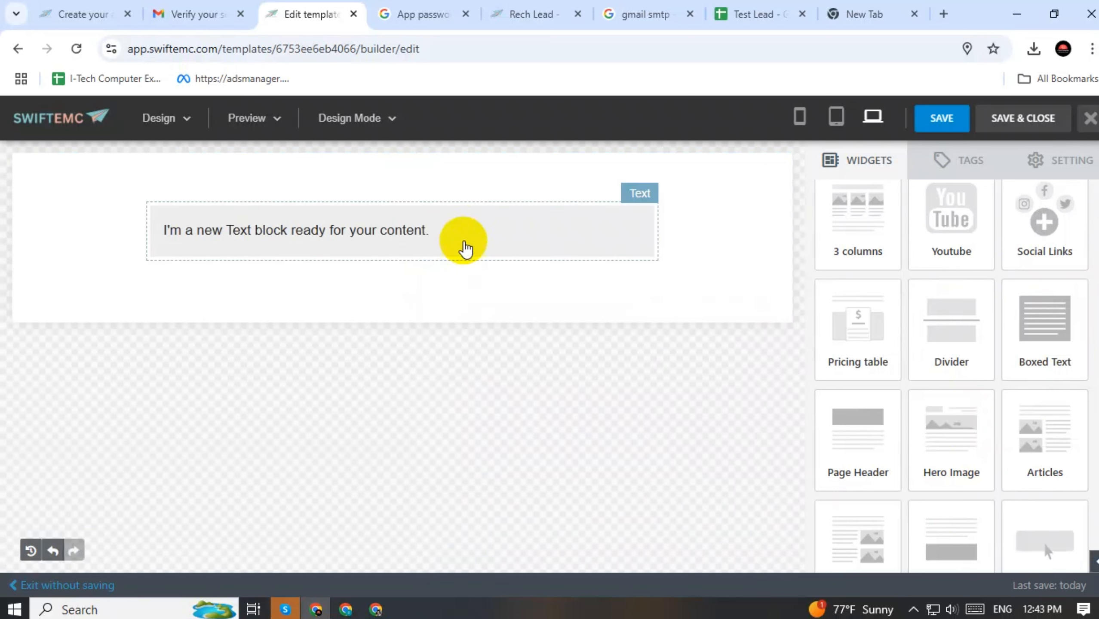
# Select the new text block's placeholder sentence and apply the second Line height option
pyautogui.click(463, 230)
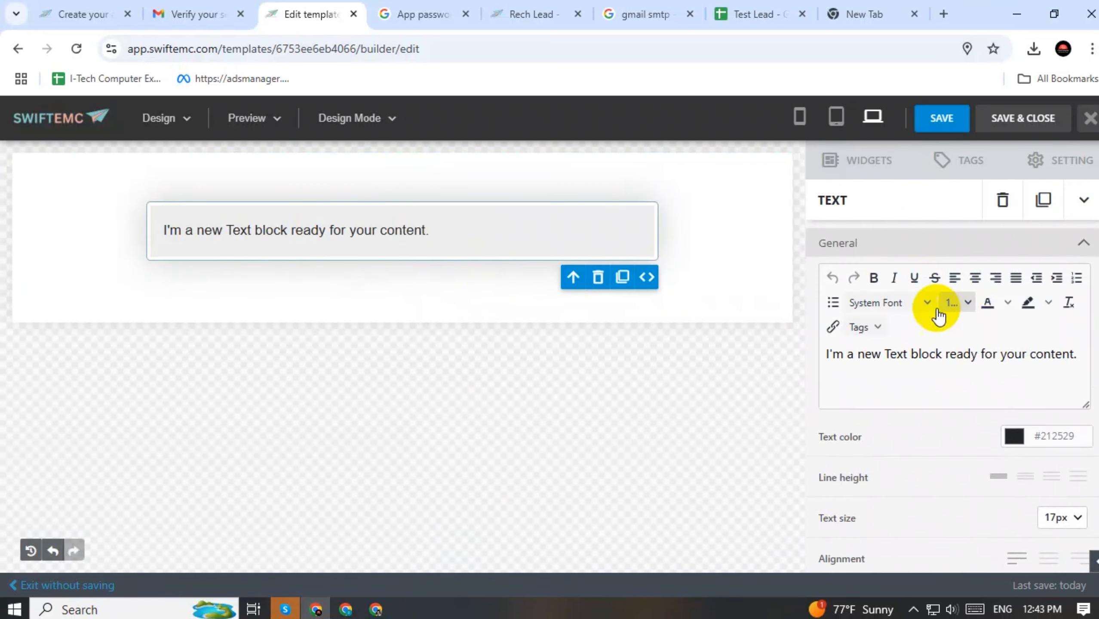
pyautogui.doubleClick(917, 360)
pyautogui.tripleClick(917, 359)
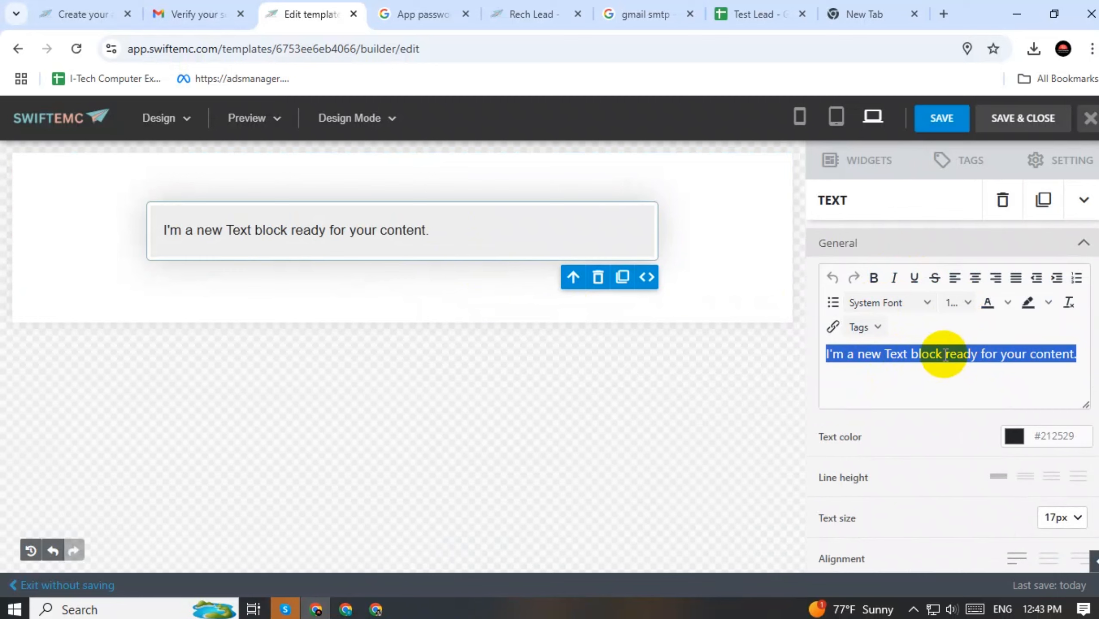
pyautogui.click(340, 226)
pyautogui.tripleClick(949, 352)
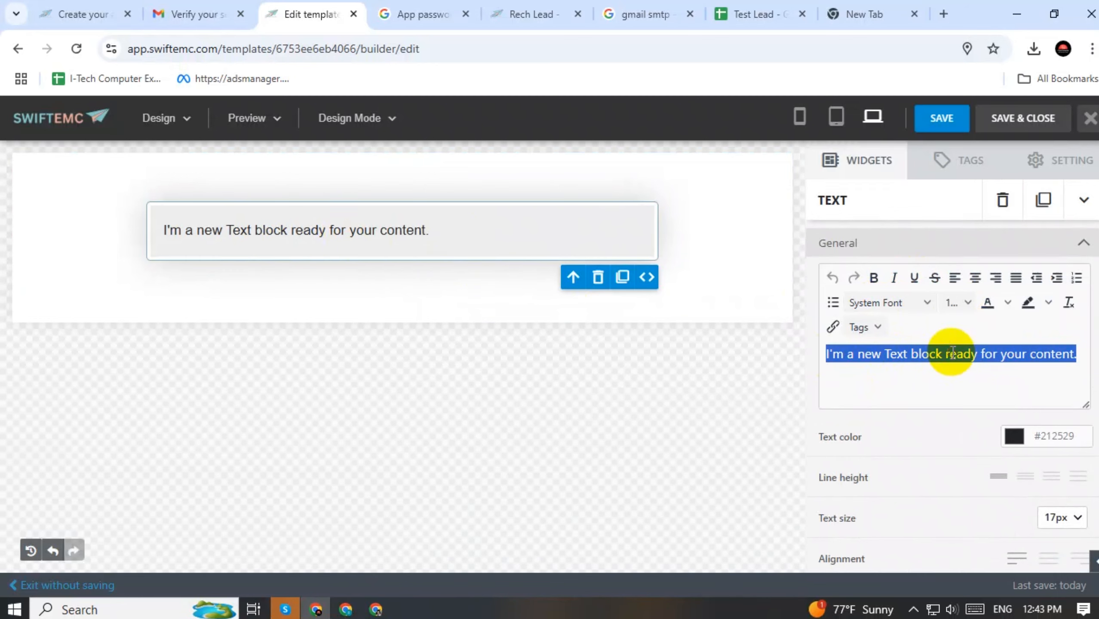
pyautogui.click(949, 352)
pyautogui.tripleClick(965, 353)
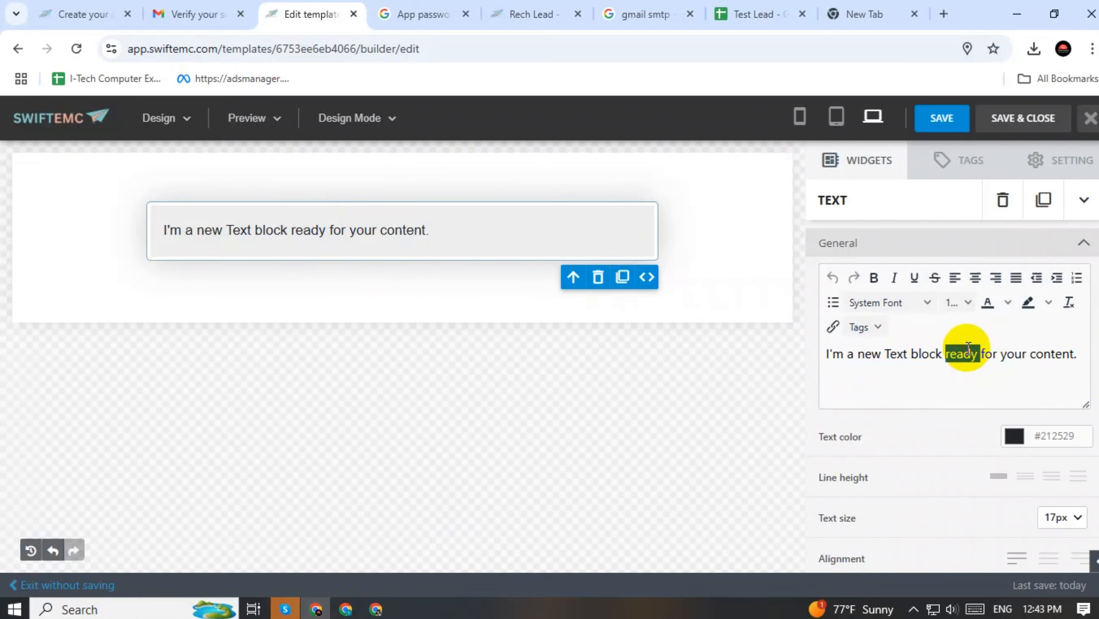
pyautogui.scroll(-4, 969, 432)
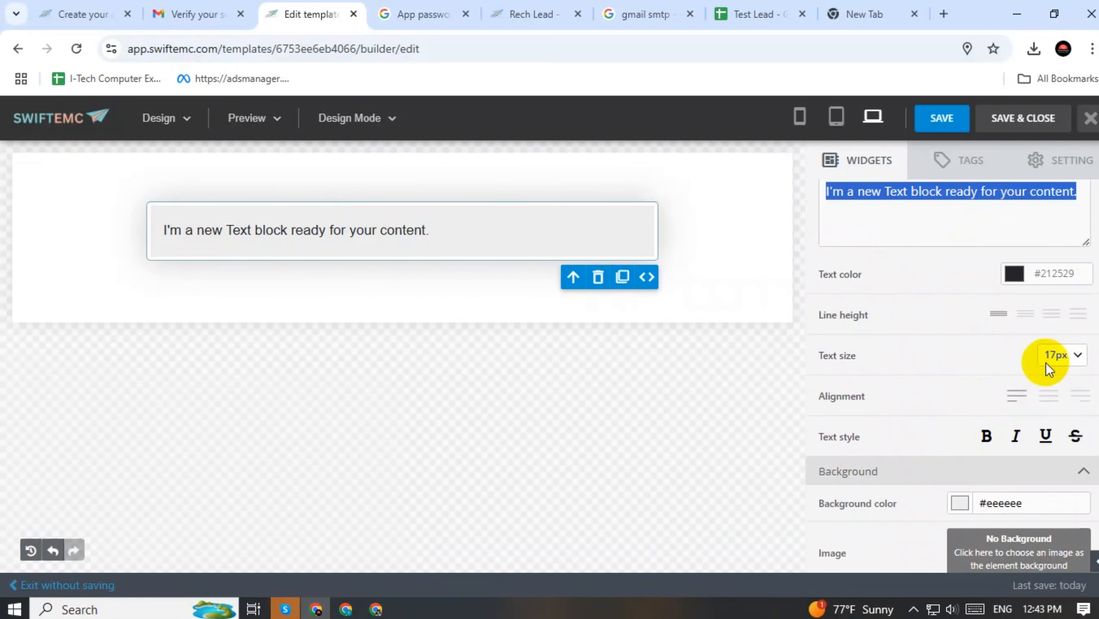
pyautogui.click(1025, 314)
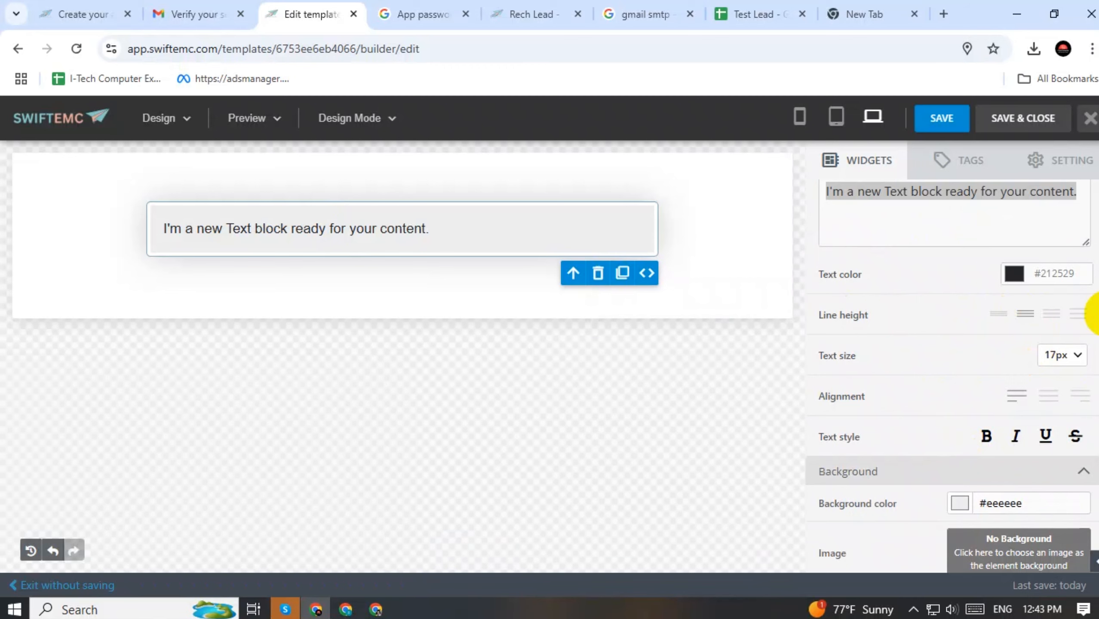
pyautogui.scroll(-3, 932, 401)
# Set the text block's background colour to white (255,255,255)
pyautogui.click(960, 341)
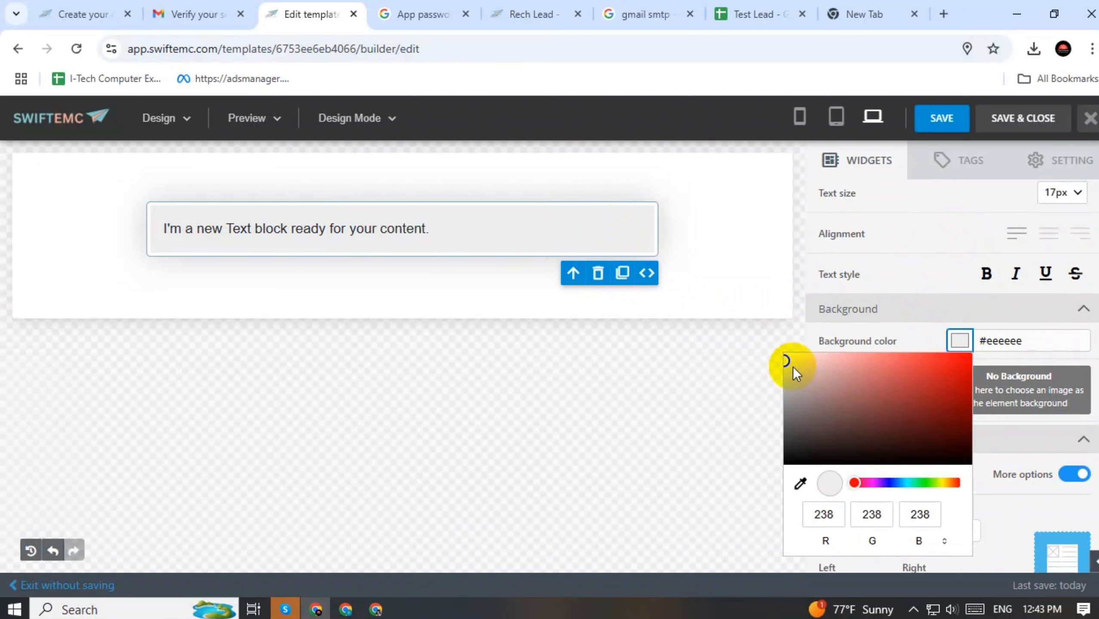
pyautogui.click(781, 356)
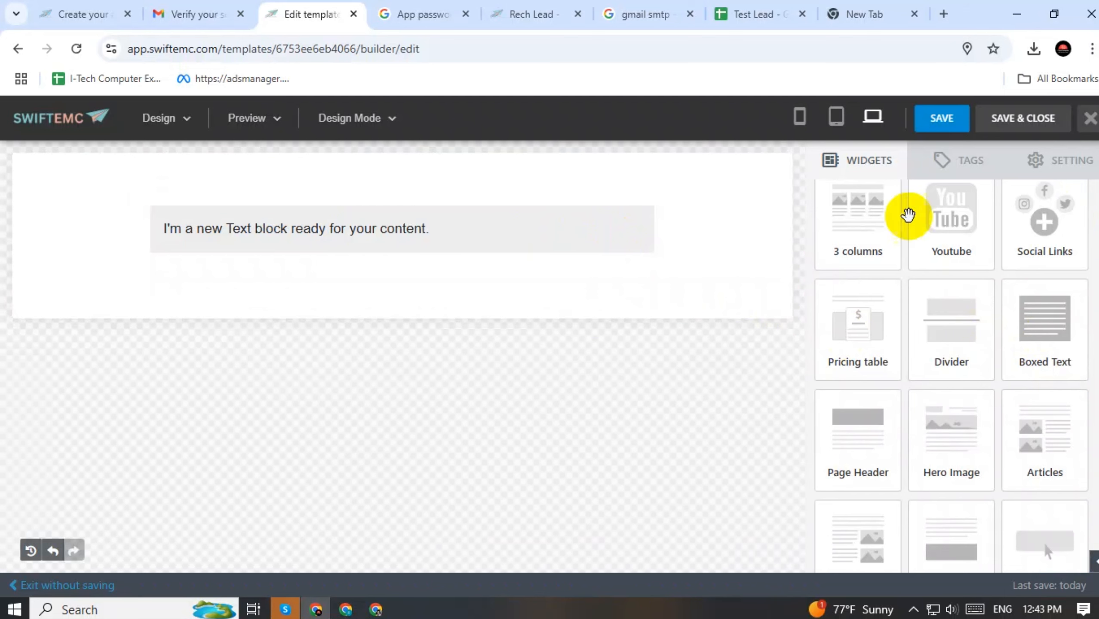
pyautogui.click(348, 234)
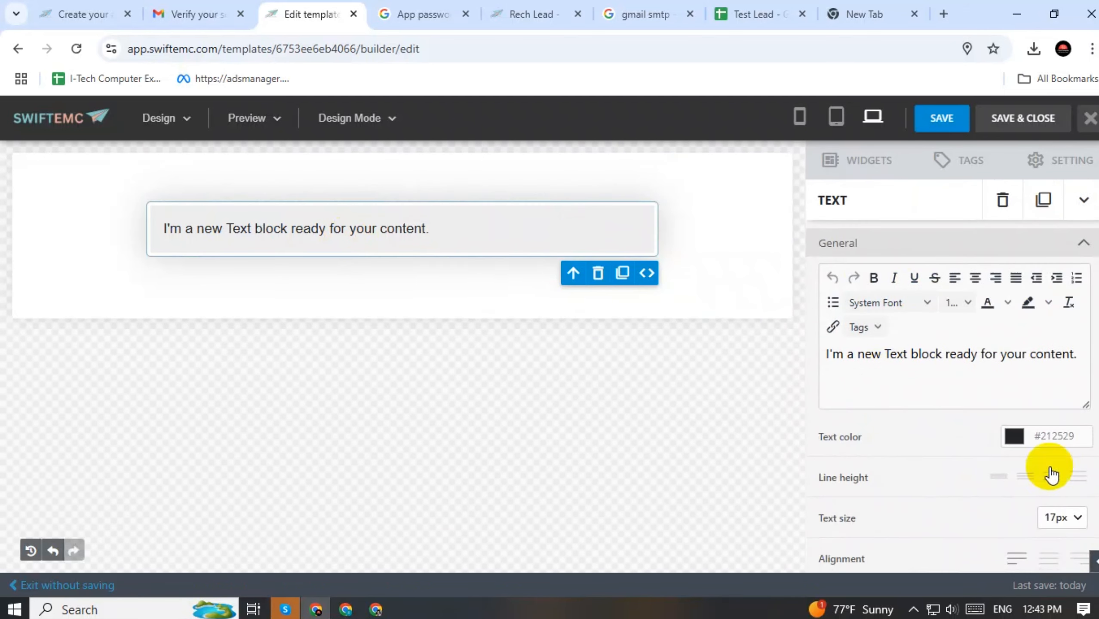
pyautogui.scroll(-5, 1040, 464)
pyautogui.click(960, 421)
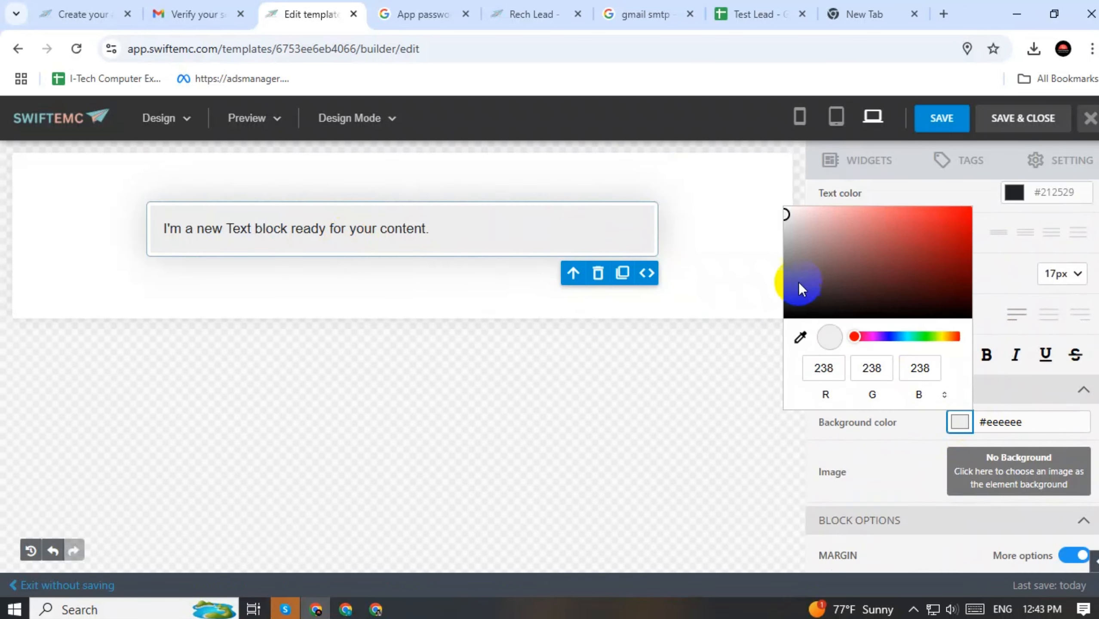
pyautogui.moveTo(787, 214); pyautogui.dragTo(781, 205)
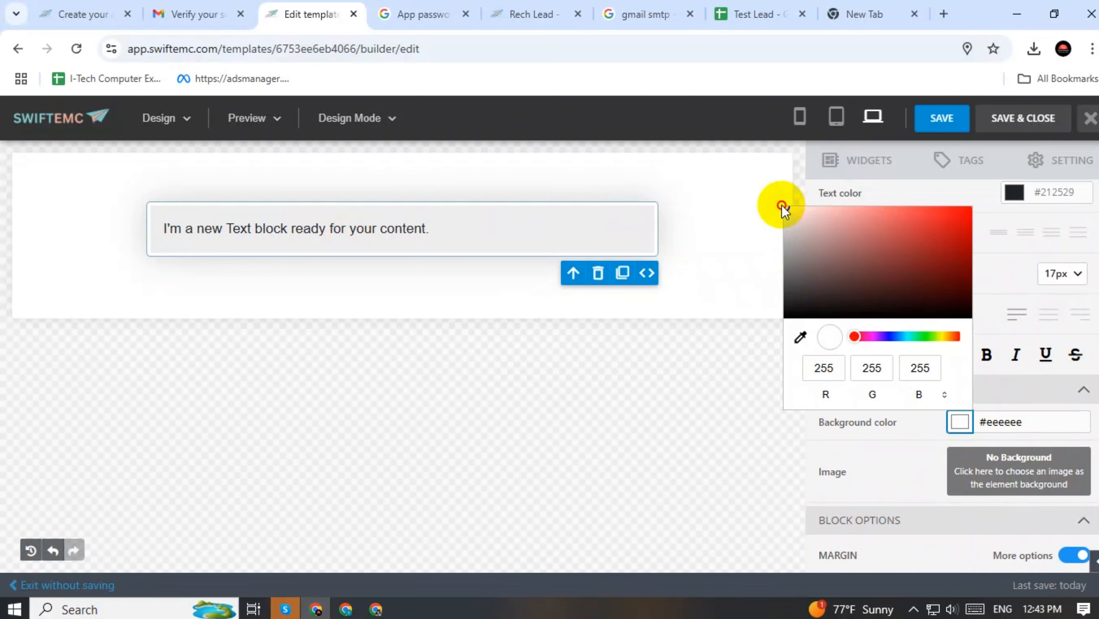
pyautogui.click(713, 402)
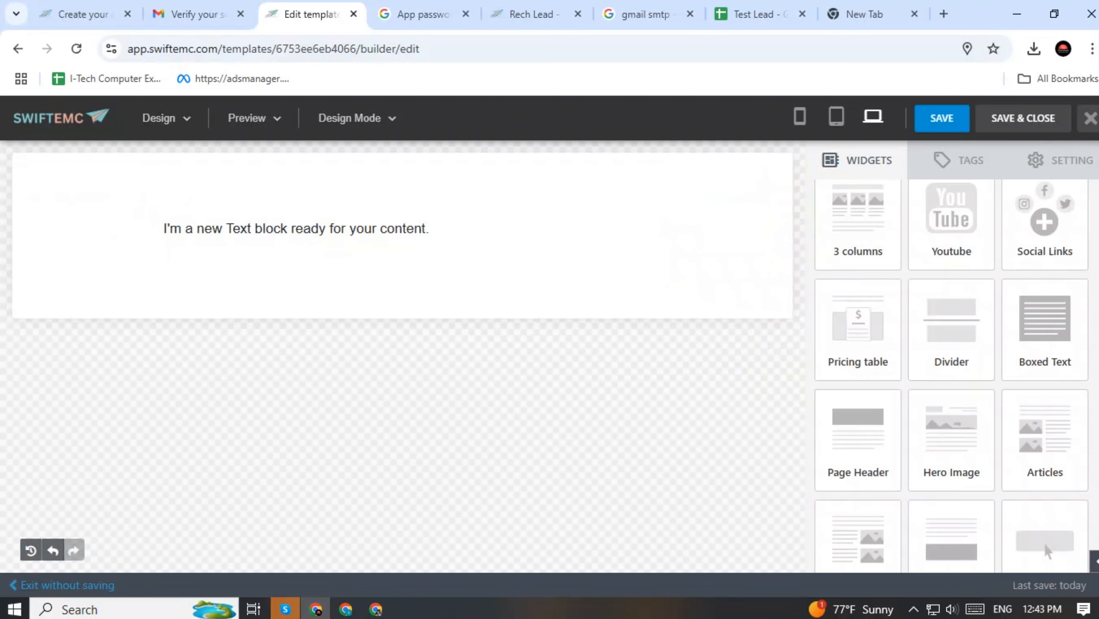
# Replace the block's placeholder sentence with the text 'Hi'
pyautogui.click(469, 236)
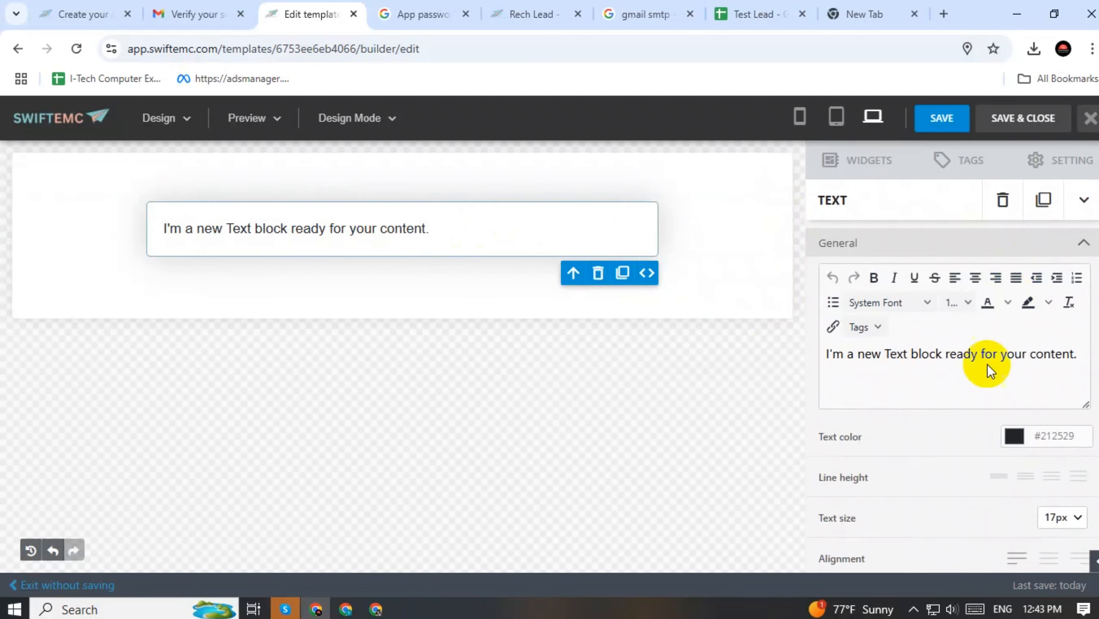
pyautogui.tripleClick(888, 353)
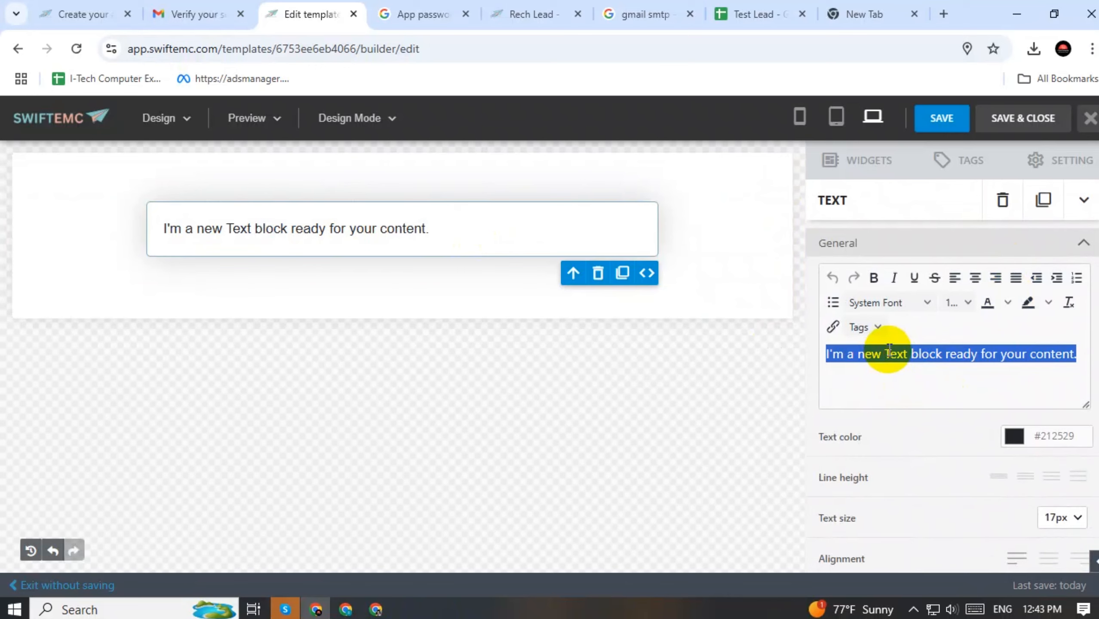
pyautogui.write('Hi')
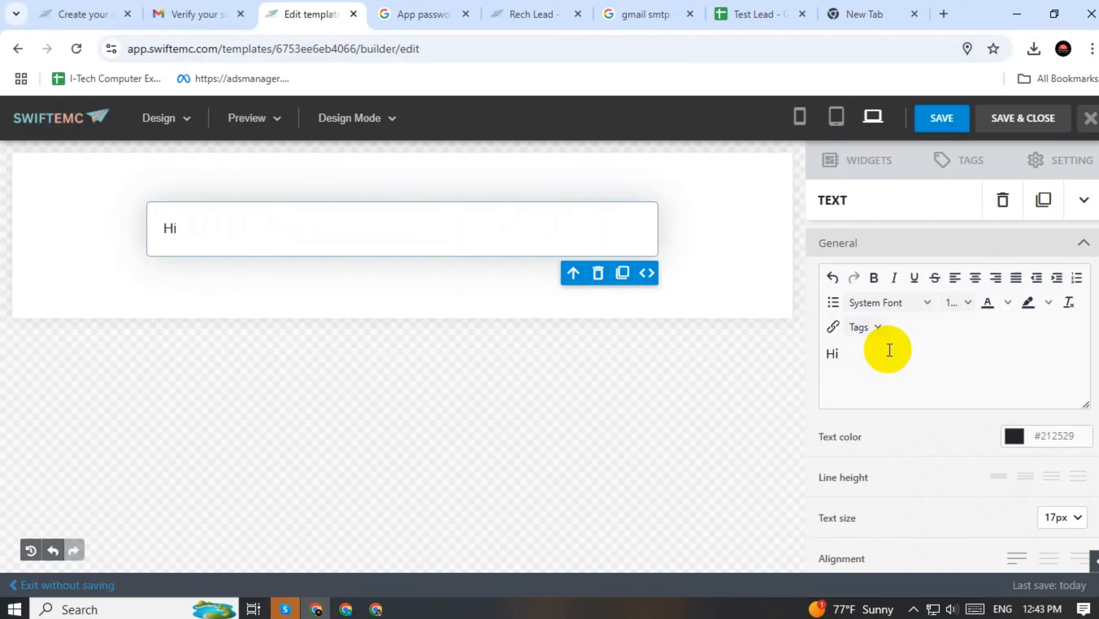
# Complete the greeting as 'Hi {FIRST_NAME}' with the first-name merge tag
pyautogui.write('{},')
pyautogui.click(847, 354)
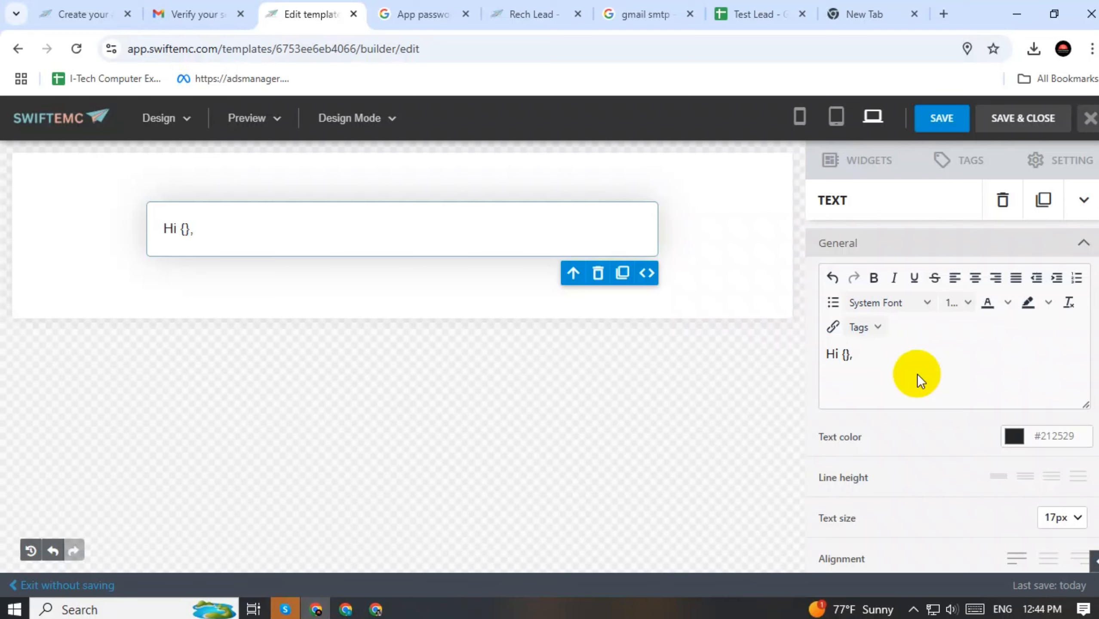
pyautogui.write('FIRST')
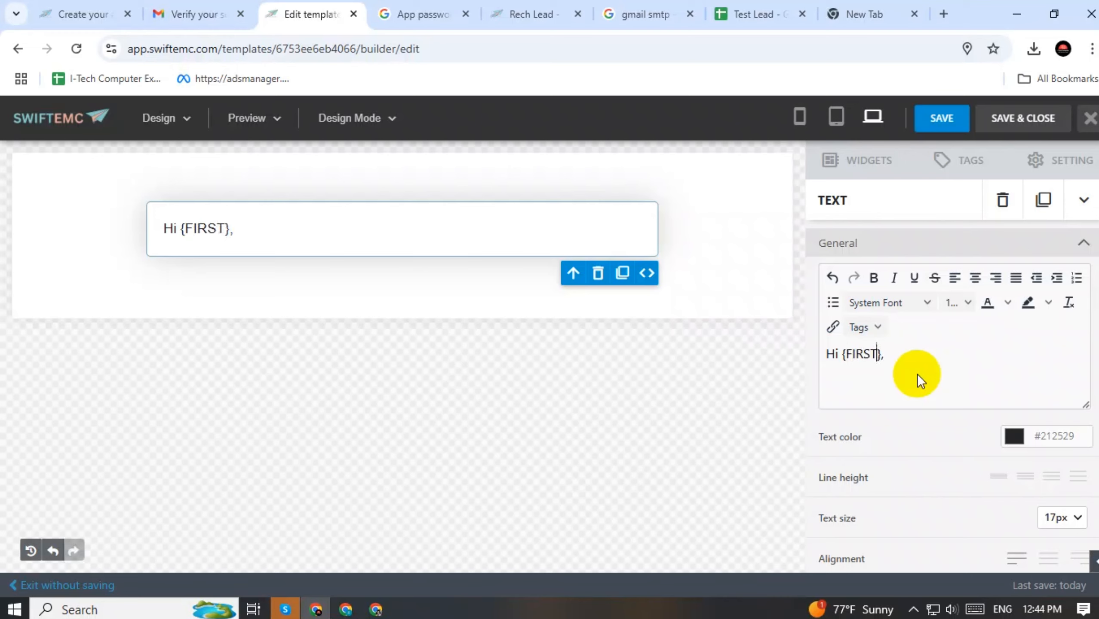
pyautogui.write('_NAME')
# Add the body line 'This is the test email' below the greeting
pyautogui.click(944, 358)
pyautogui.press('Return')
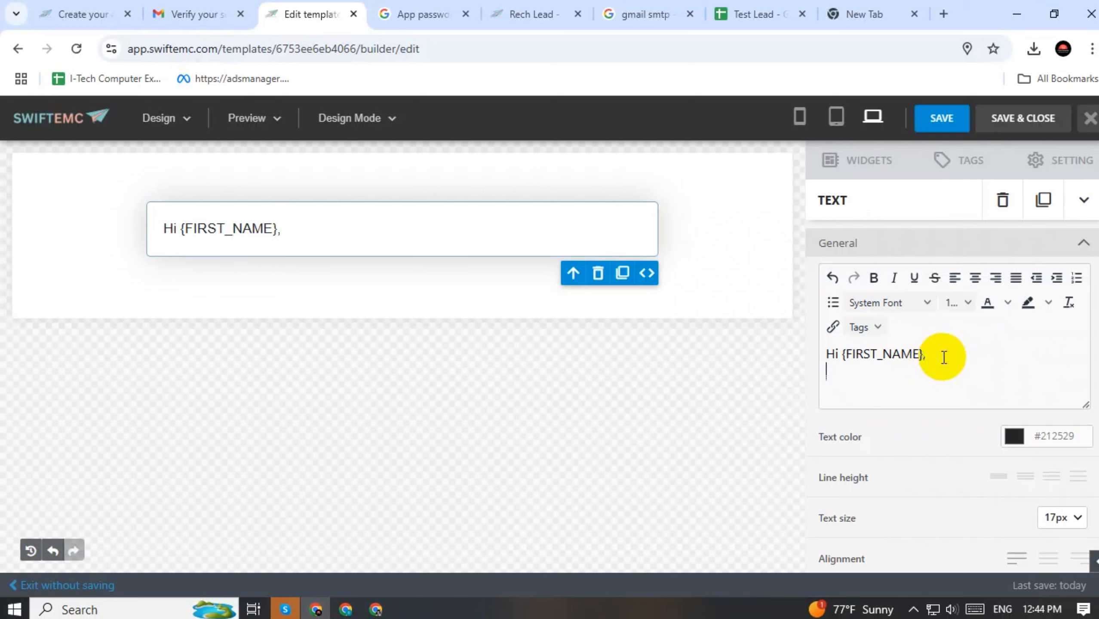
pyautogui.press('Return')
pyautogui.write('Thi')
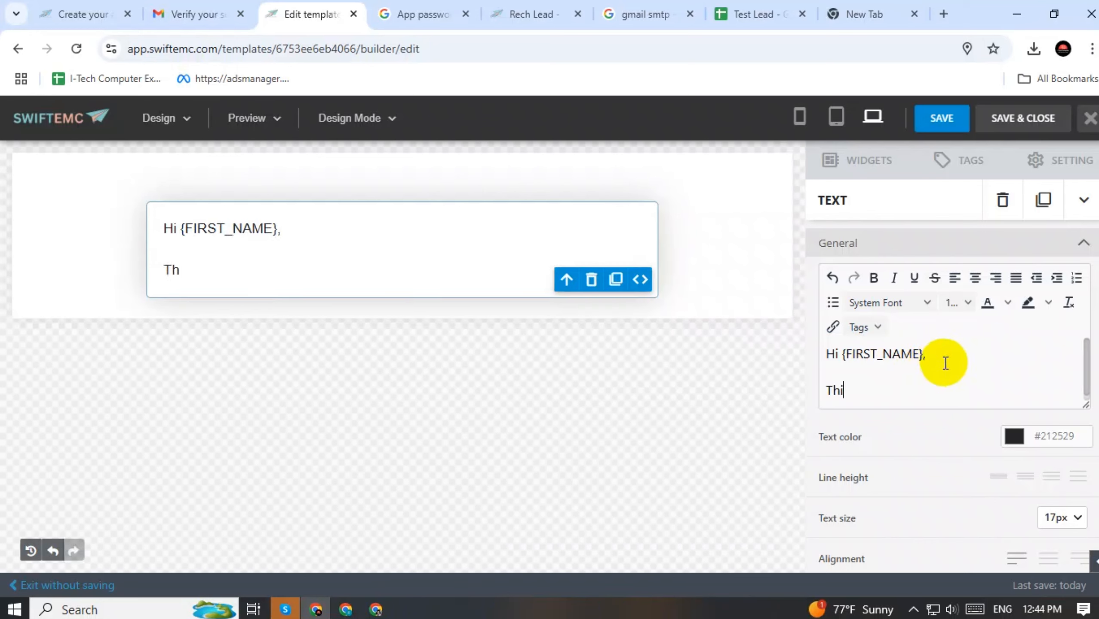
pyautogui.write('s is the te')
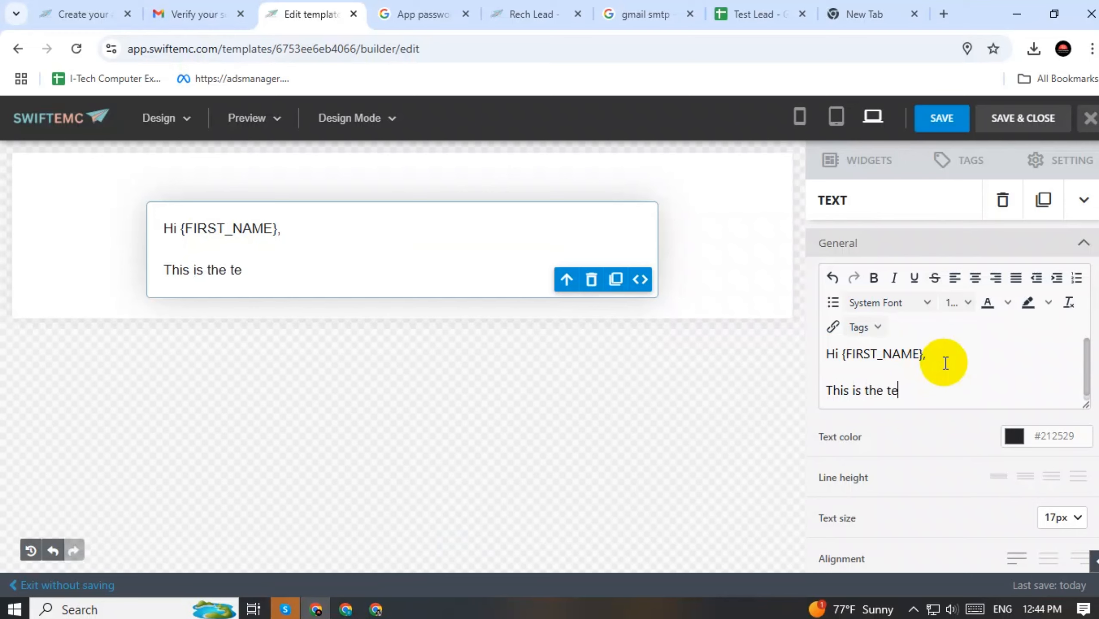
pyautogui.write('st')
pyautogui.press('BackSpace')
pyautogui.write('t email')
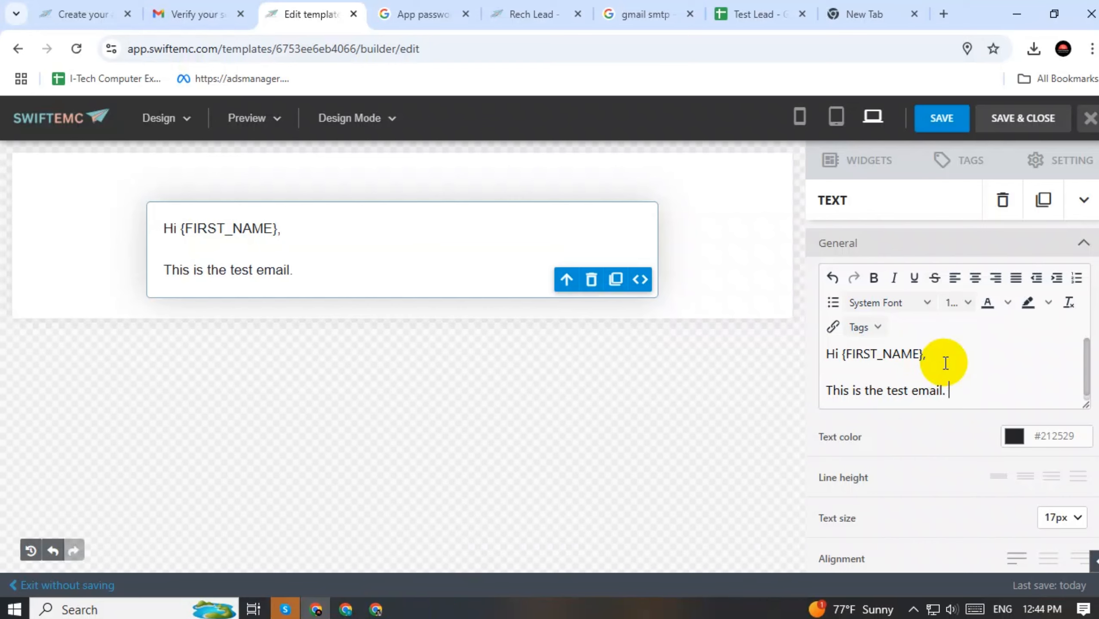
# Sign off with 'Best Regards' and the sender name, then save the text
pyautogui.press('Return')
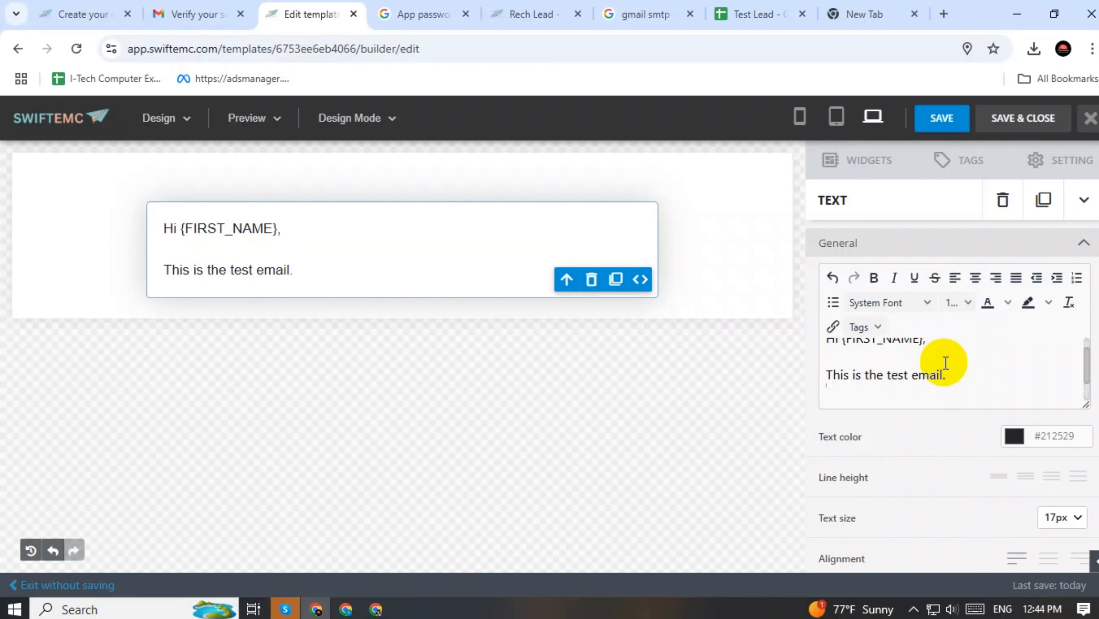
pyautogui.press('Return')
pyautogui.write('Best ')
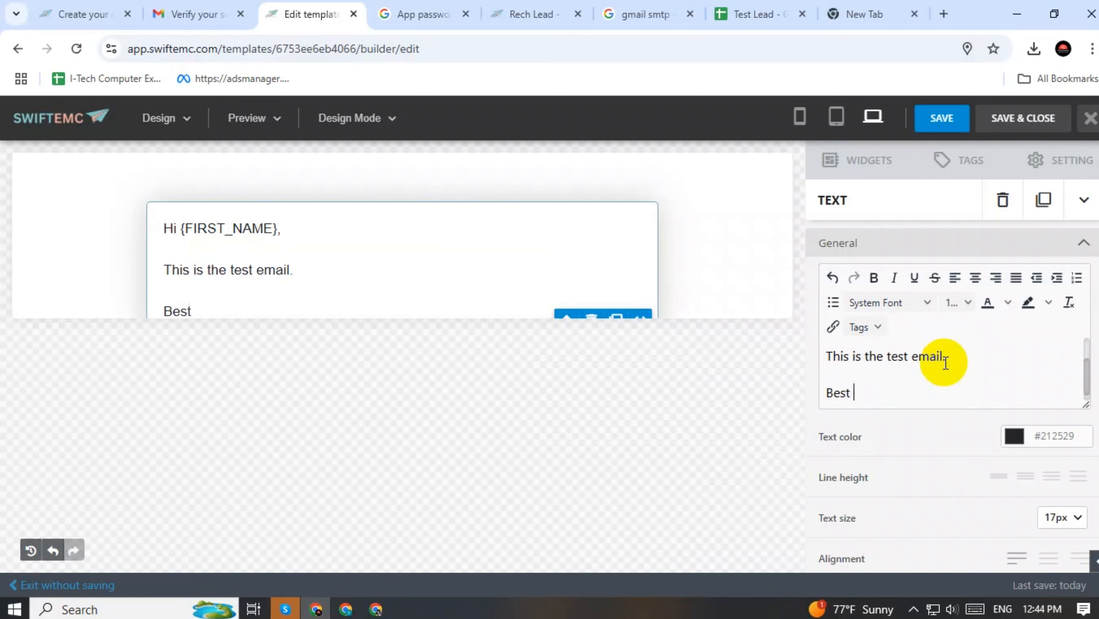
pyautogui.write('Regards')
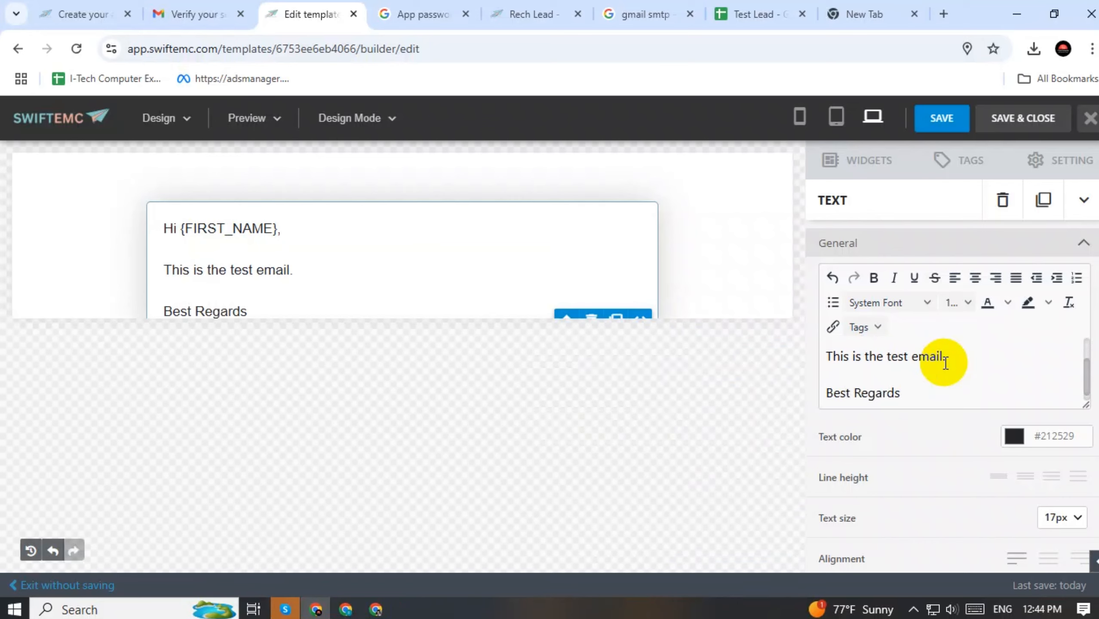
pyautogui.press('Return')
pyautogui.write('Re')
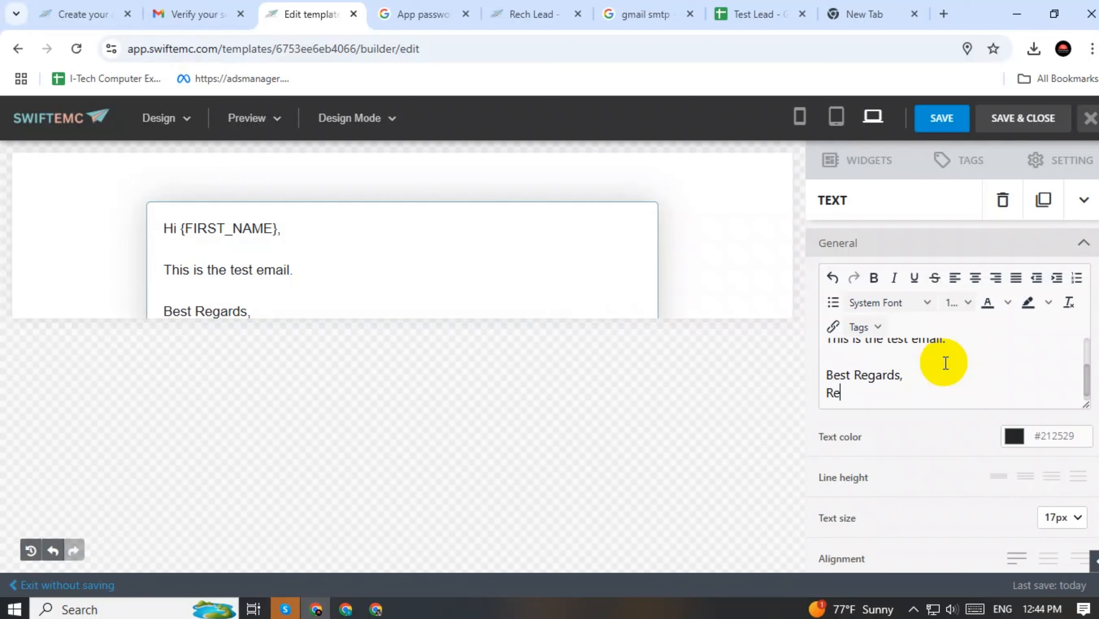
pyautogui.write('ch Lead')
pyautogui.click(942, 116)
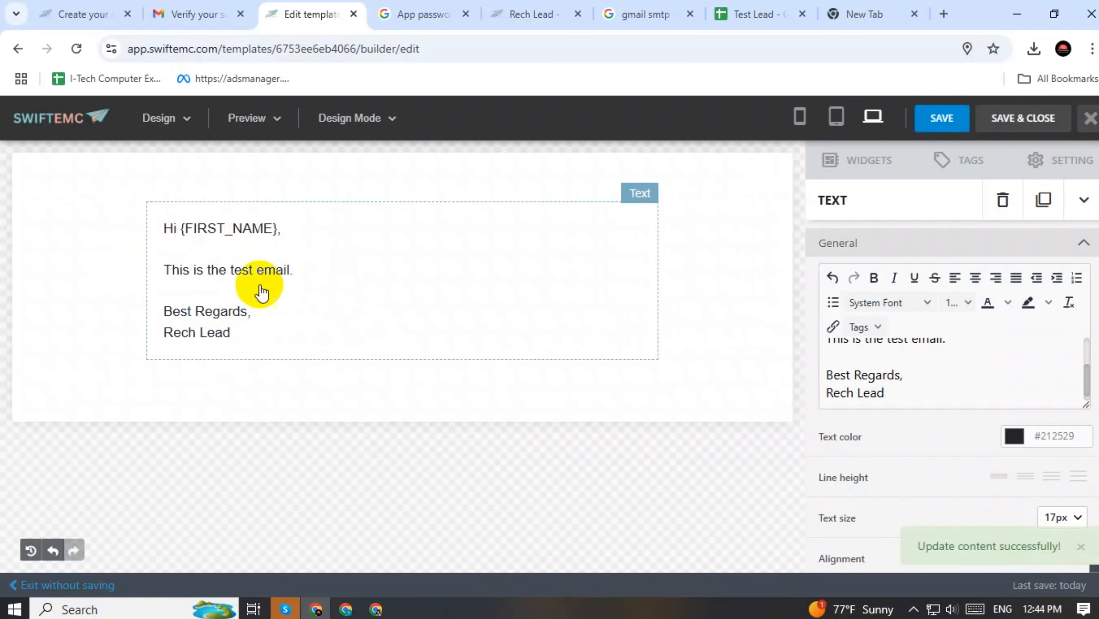
# Preview the email at desktop size and select its greeting, body and sign-off to check them
pyautogui.click(263, 117)
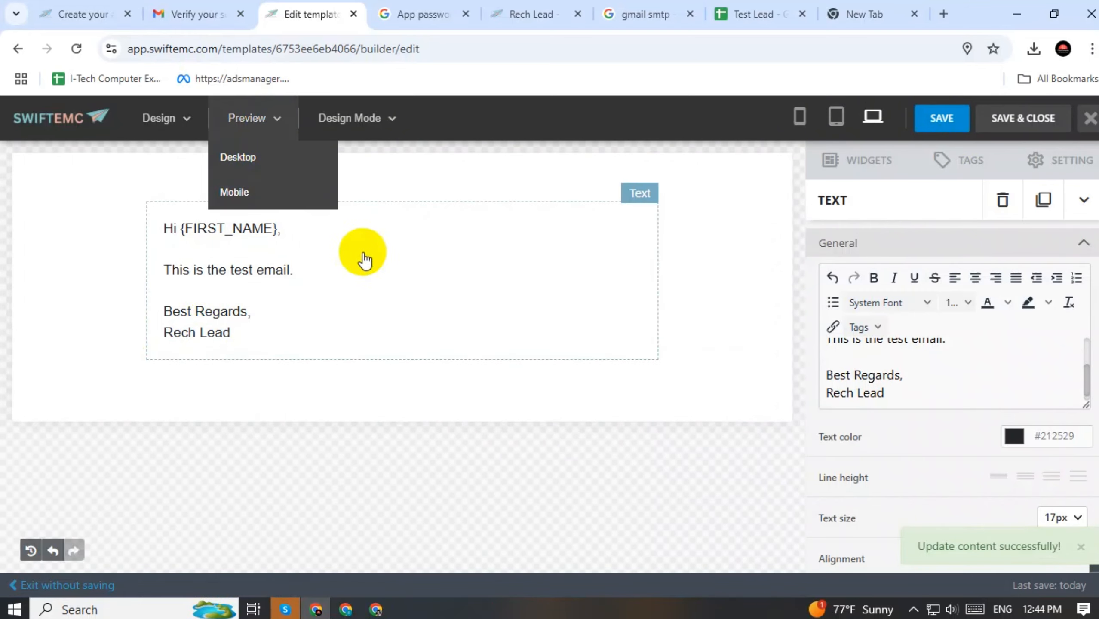
pyautogui.click(242, 158)
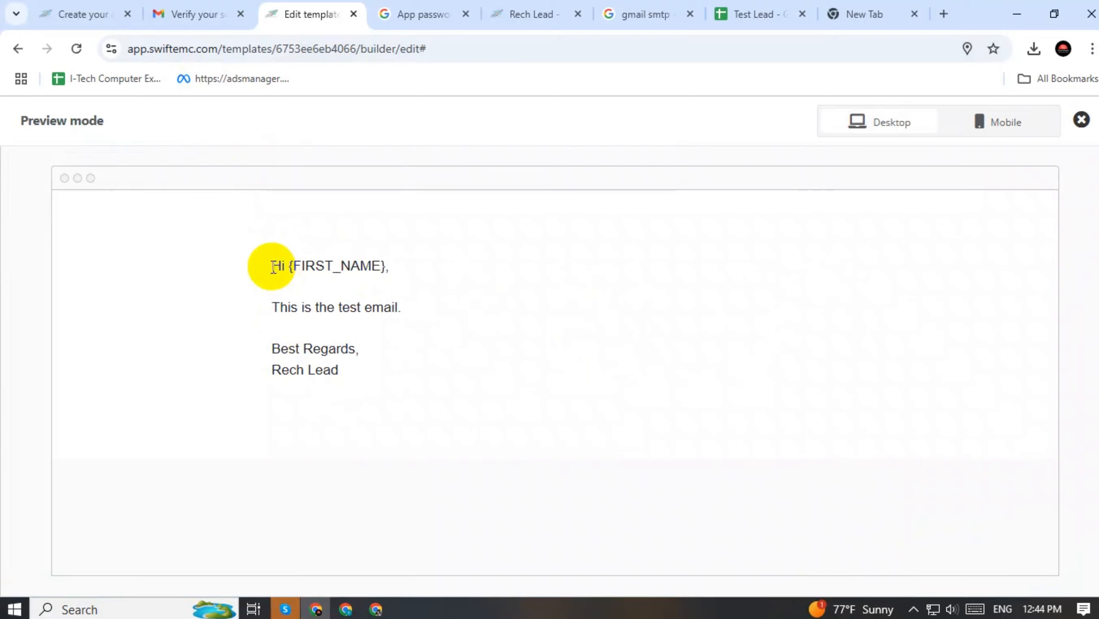
pyautogui.moveTo(270, 264); pyautogui.dragTo(532, 375)
pyautogui.click(537, 371)
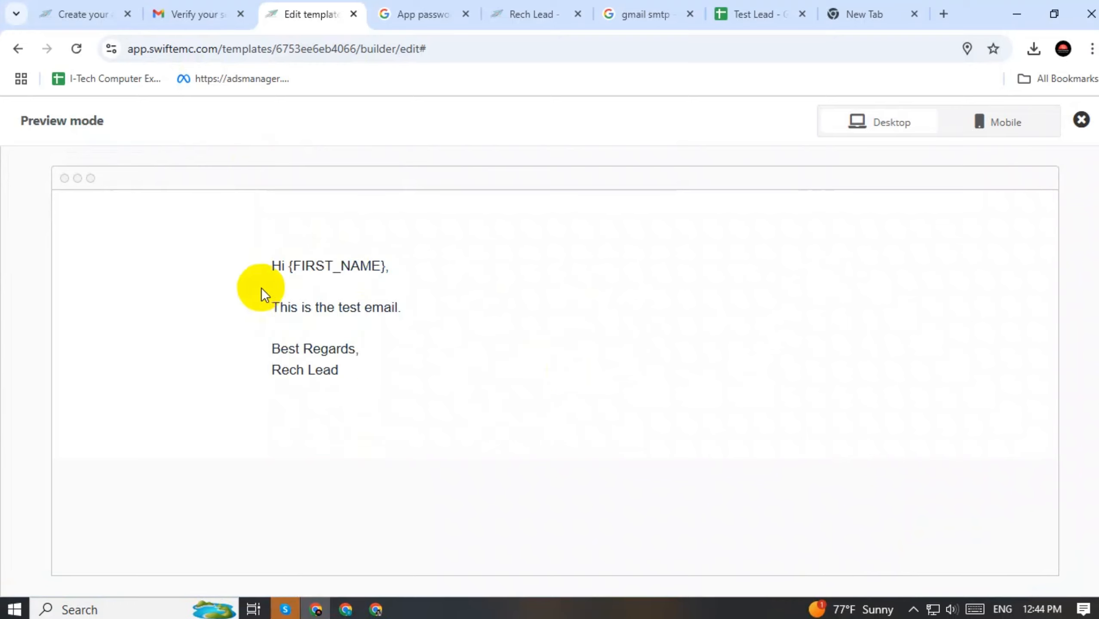
pyautogui.moveTo(271, 299); pyautogui.dragTo(745, 337)
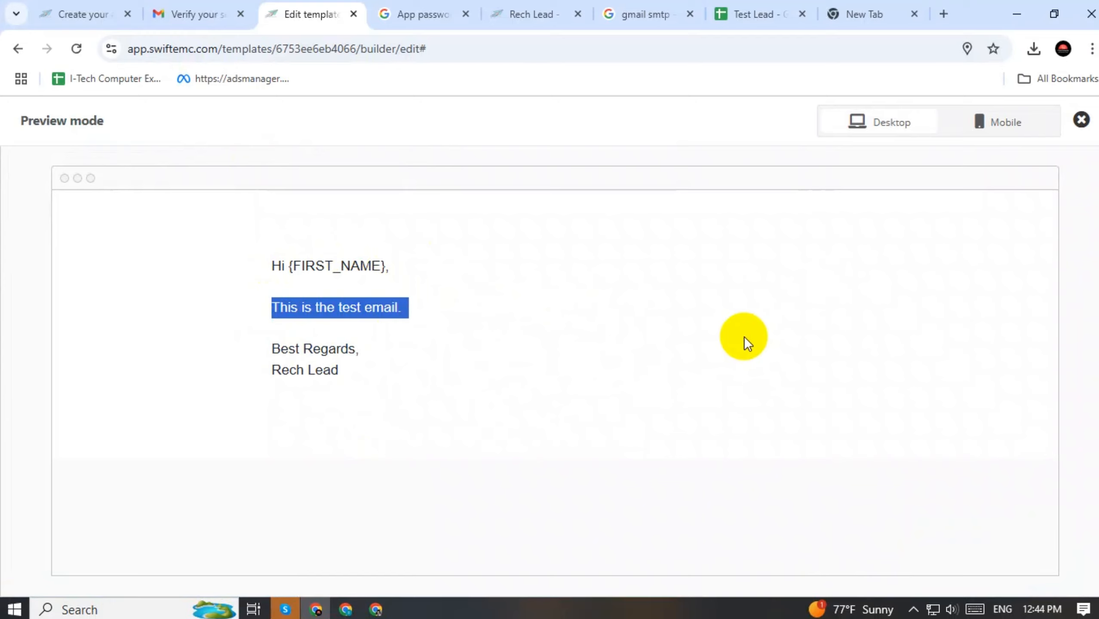
pyautogui.moveTo(262, 263); pyautogui.dragTo(361, 380)
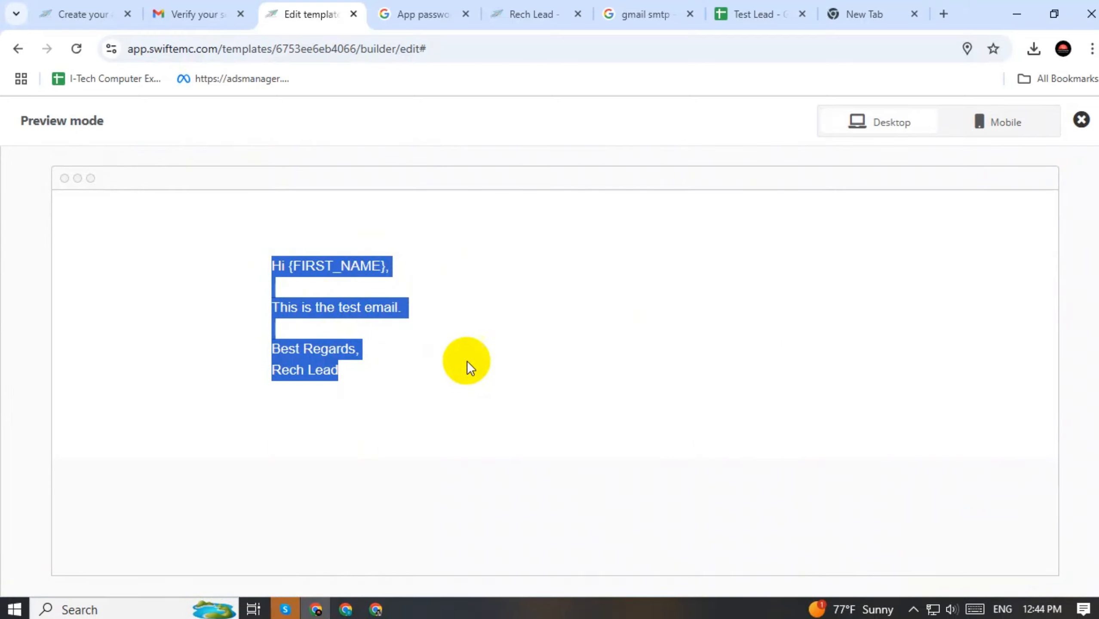
# Exit the preview, scroll through the Widgets panel, and save the template
pyautogui.click(1081, 119)
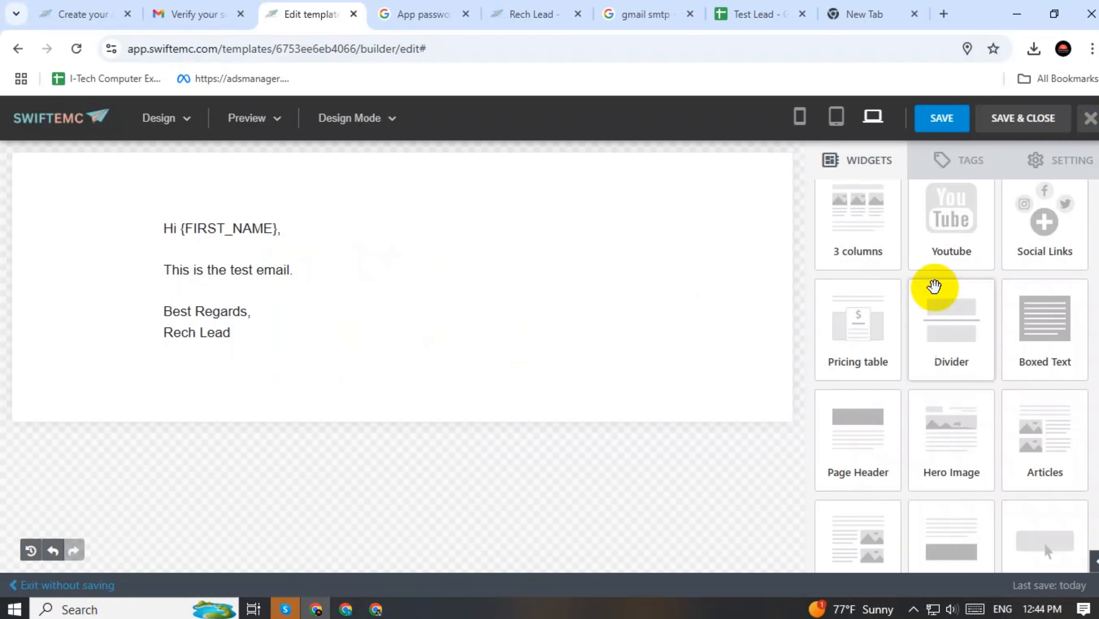
pyautogui.scroll(6, 822, 270)
pyautogui.scroll(-8, 969, 314)
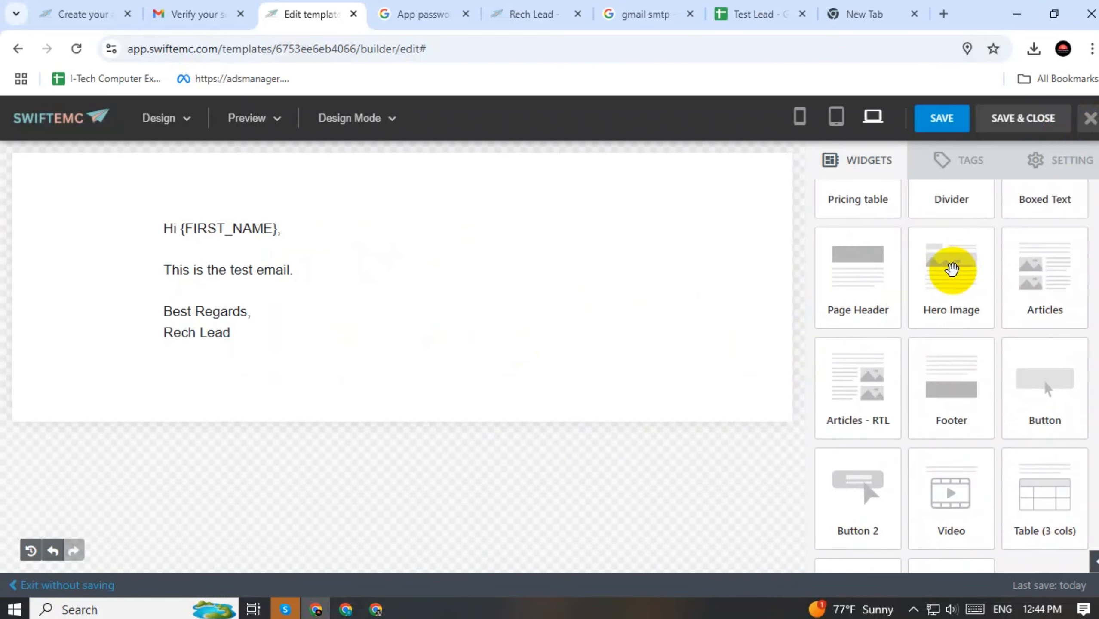
pyautogui.scroll(-4, 952, 269)
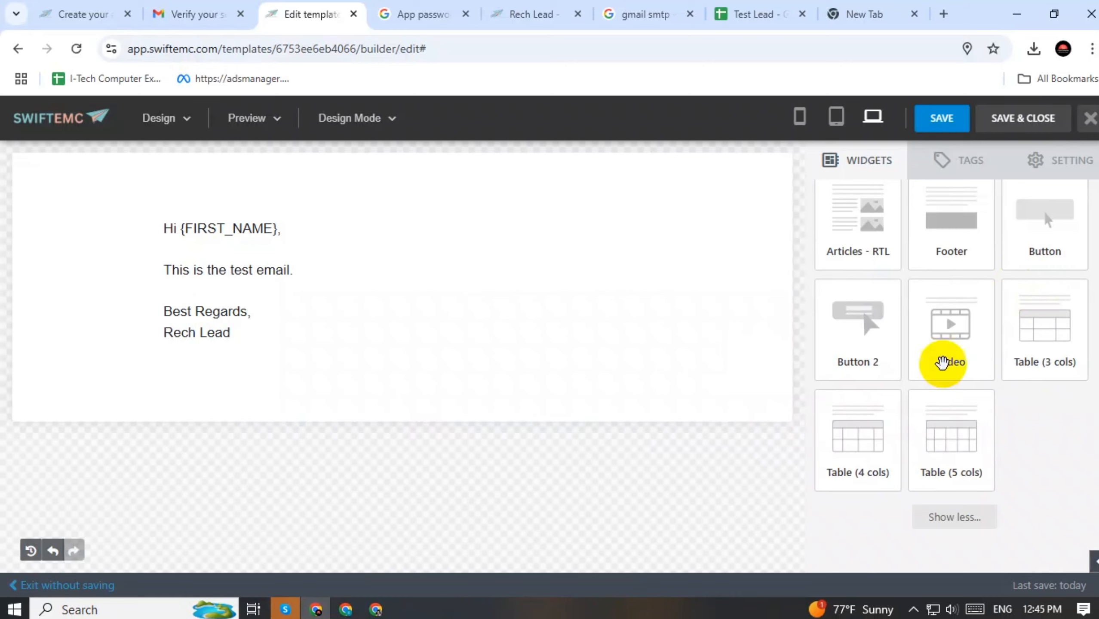
pyautogui.scroll(2, 968, 319)
pyautogui.scroll(5, 968, 319)
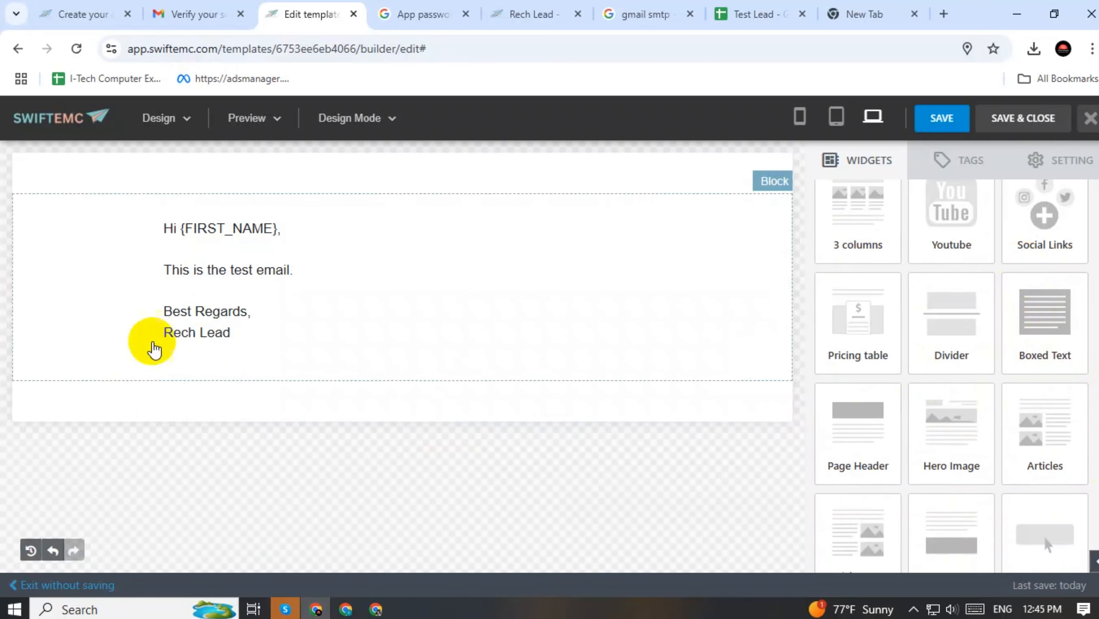
pyautogui.click(1031, 126)
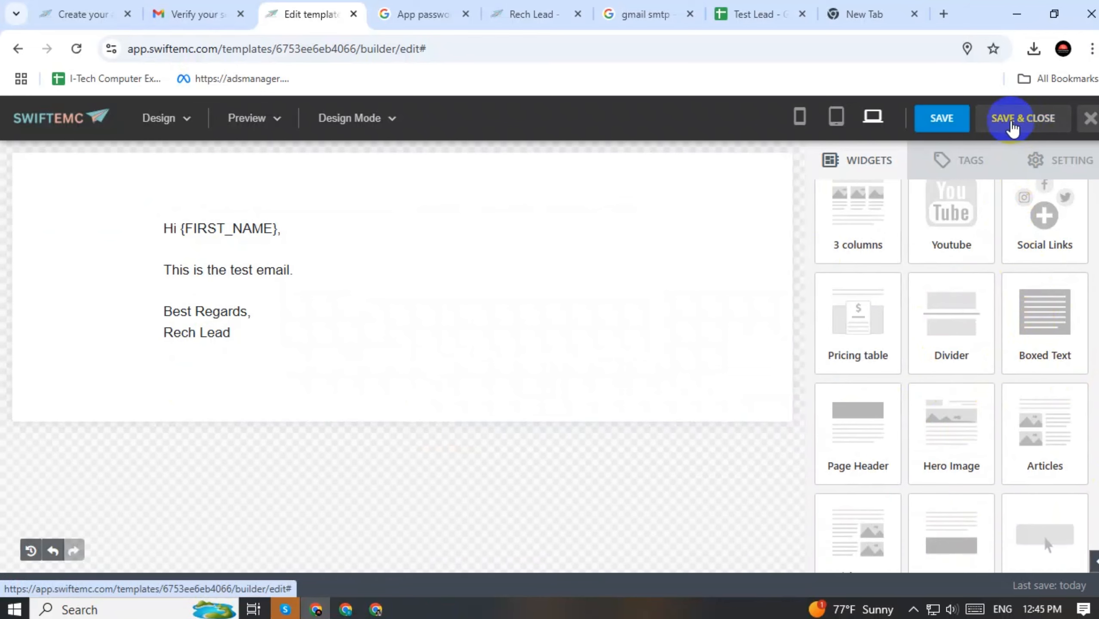
# Save and close the Test Lead template, then go via Templates to the empty Campaigns page
pyautogui.click(1012, 118)
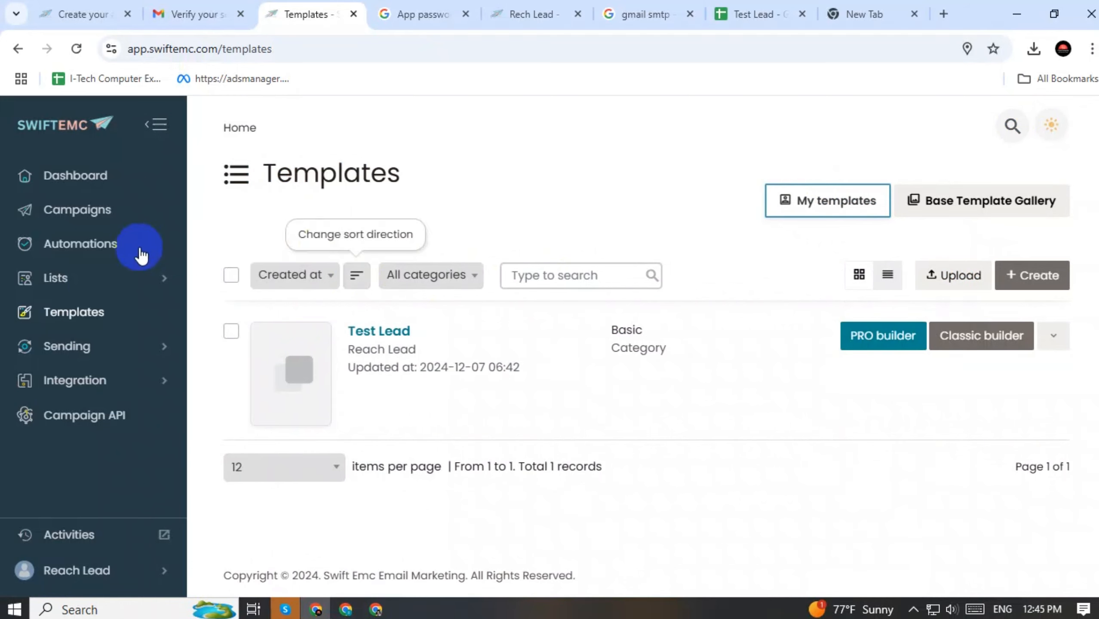
pyautogui.click(70, 313)
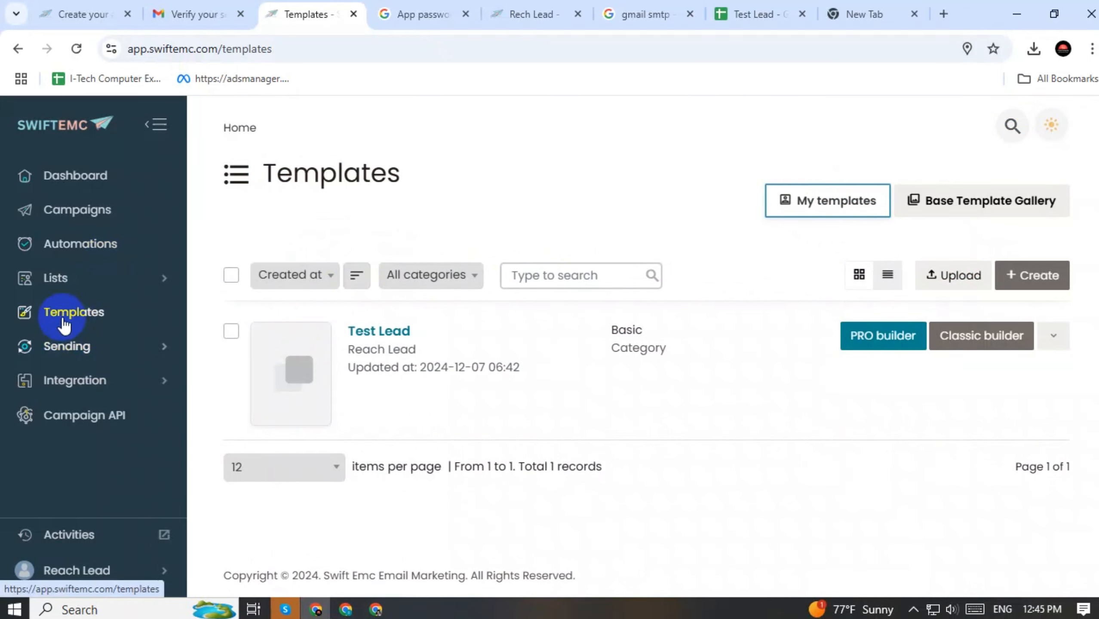
pyautogui.click(74, 213)
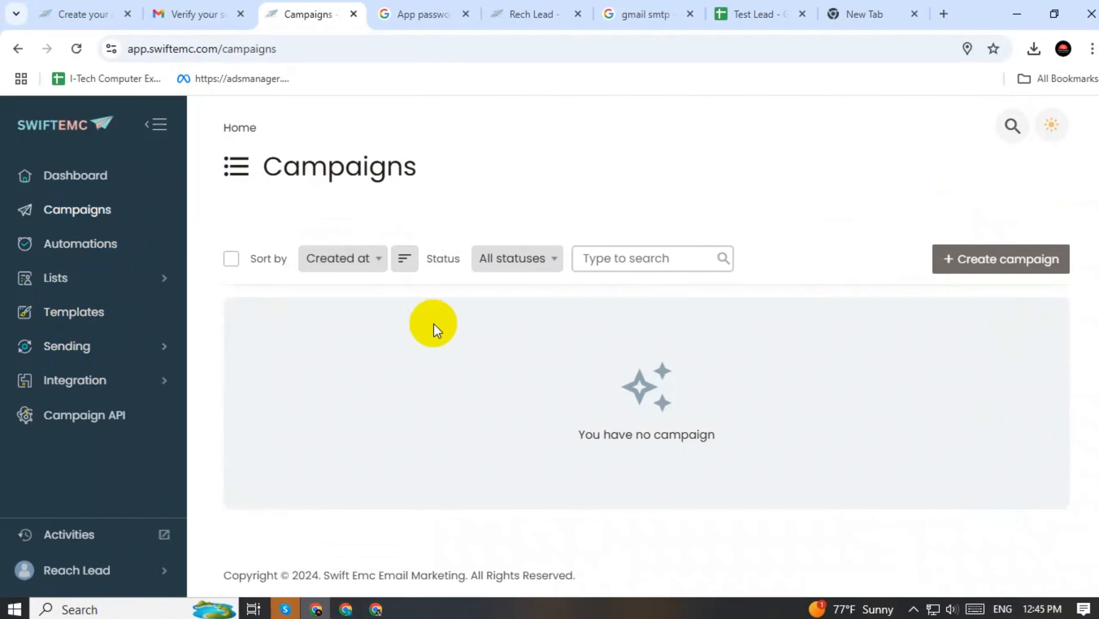
# Create a Regular campaign for the Test Lead list (3 subscribers) and continue to setup
pyautogui.click(955, 263)
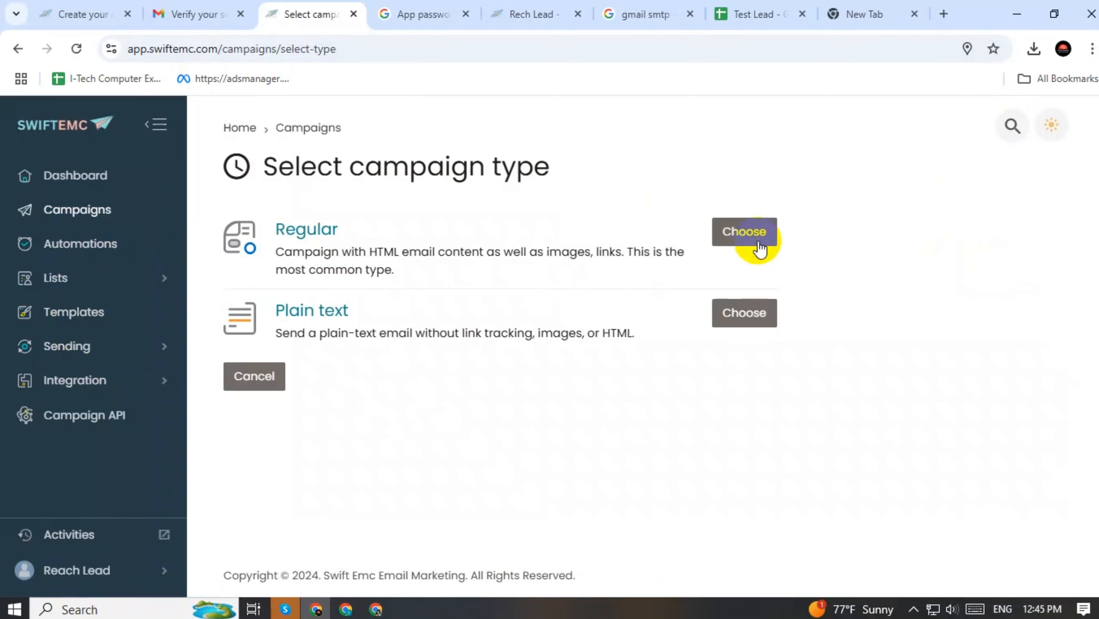
pyautogui.click(733, 235)
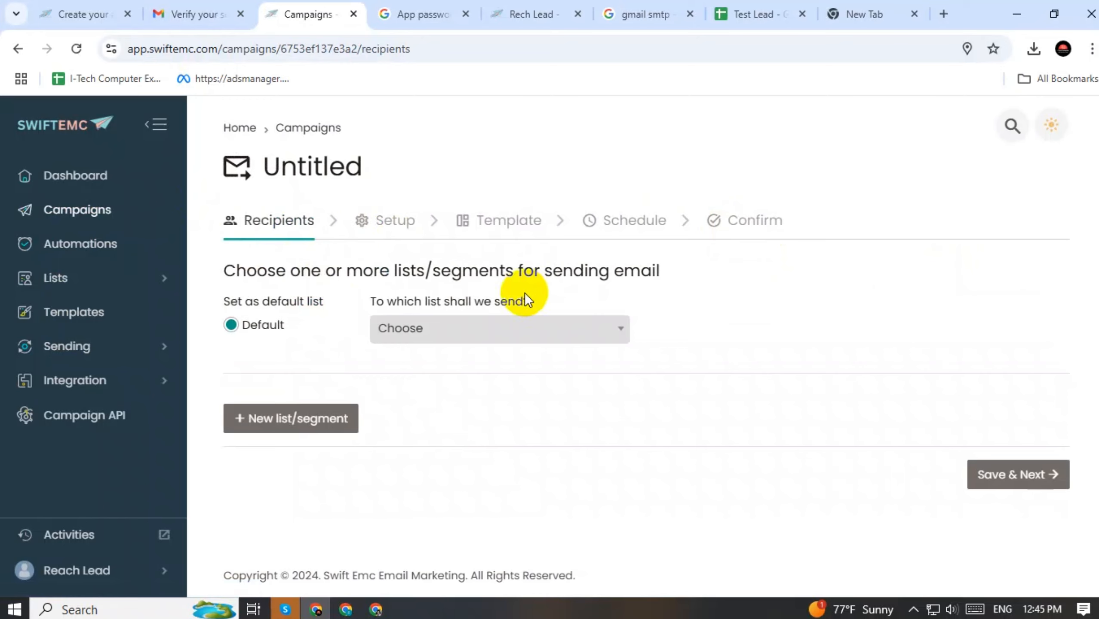
pyautogui.click(423, 341)
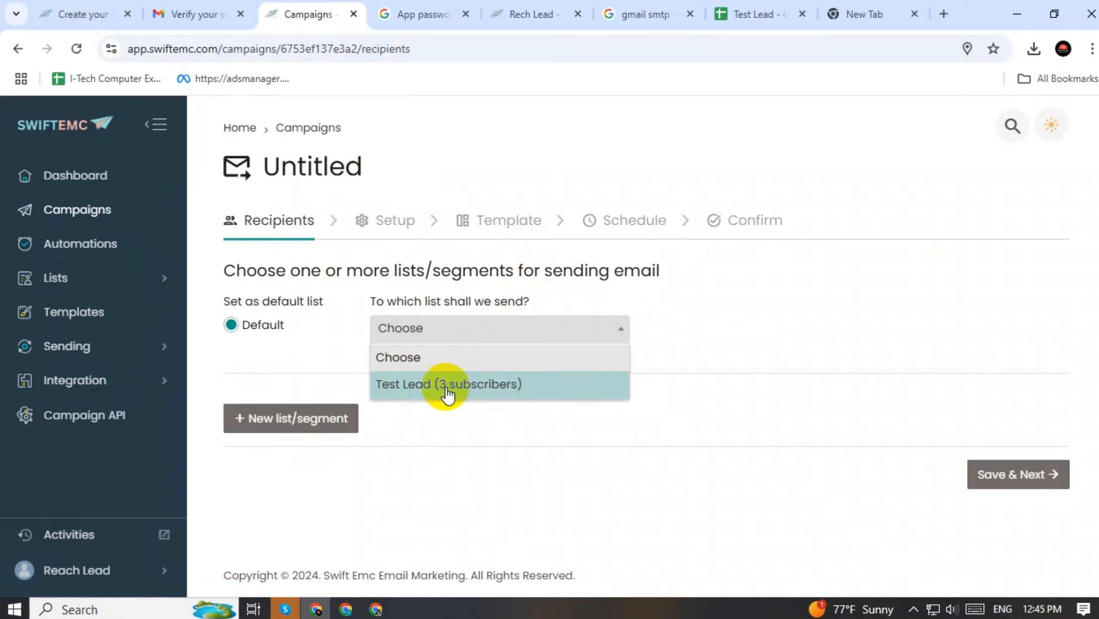
pyautogui.click(503, 390)
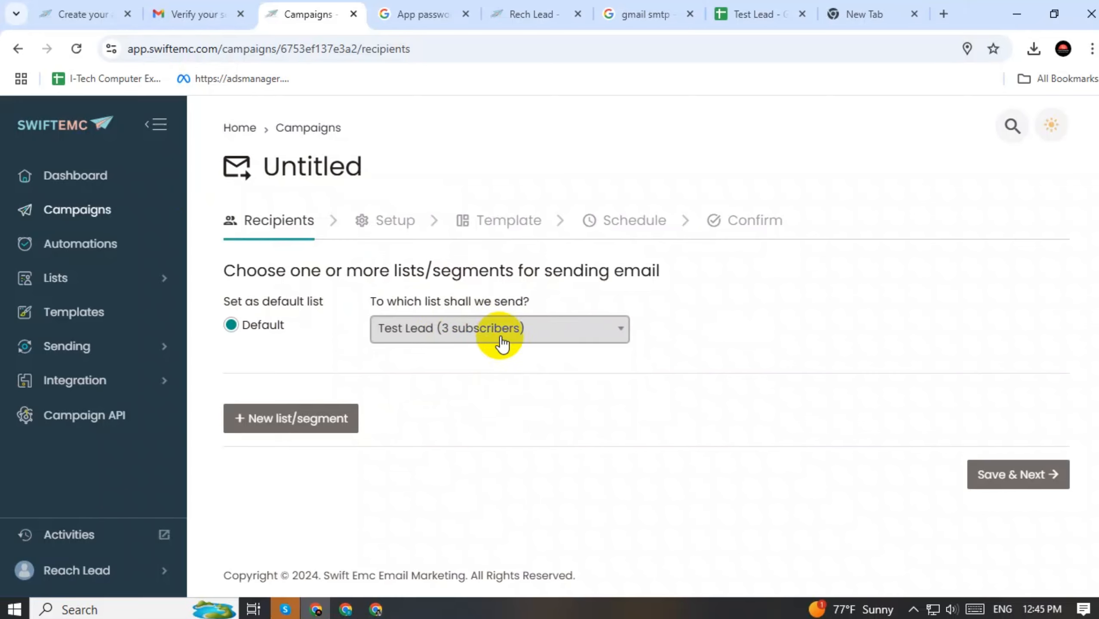
pyautogui.click(995, 475)
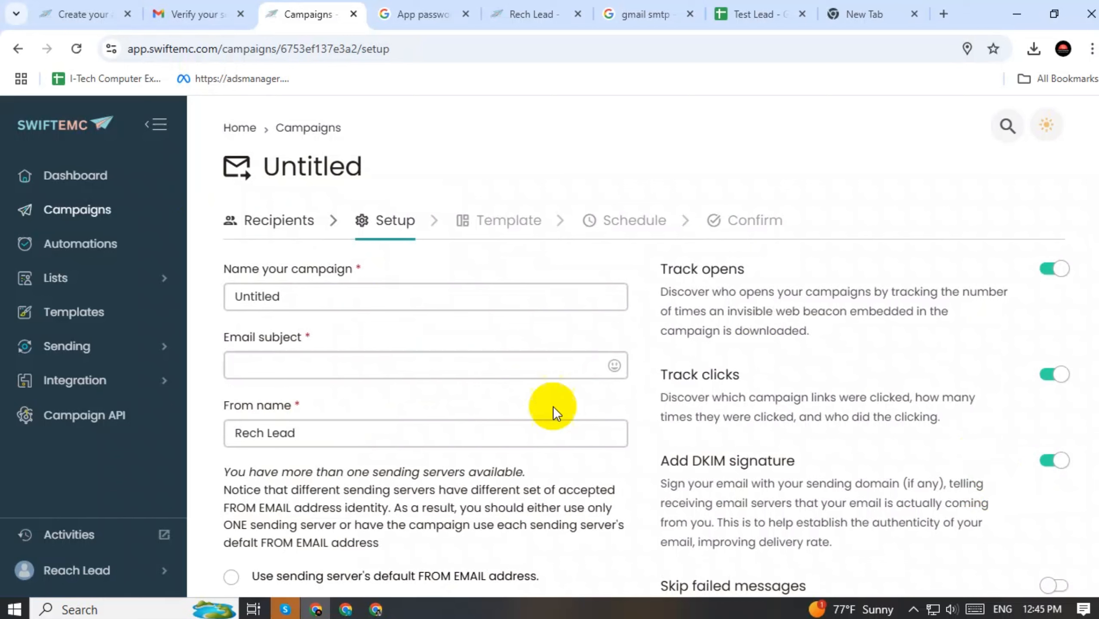
# Replace the default campaign name with 'Test Lead' using the name suggestion
pyautogui.moveTo(311, 297); pyautogui.dragTo(235, 296)
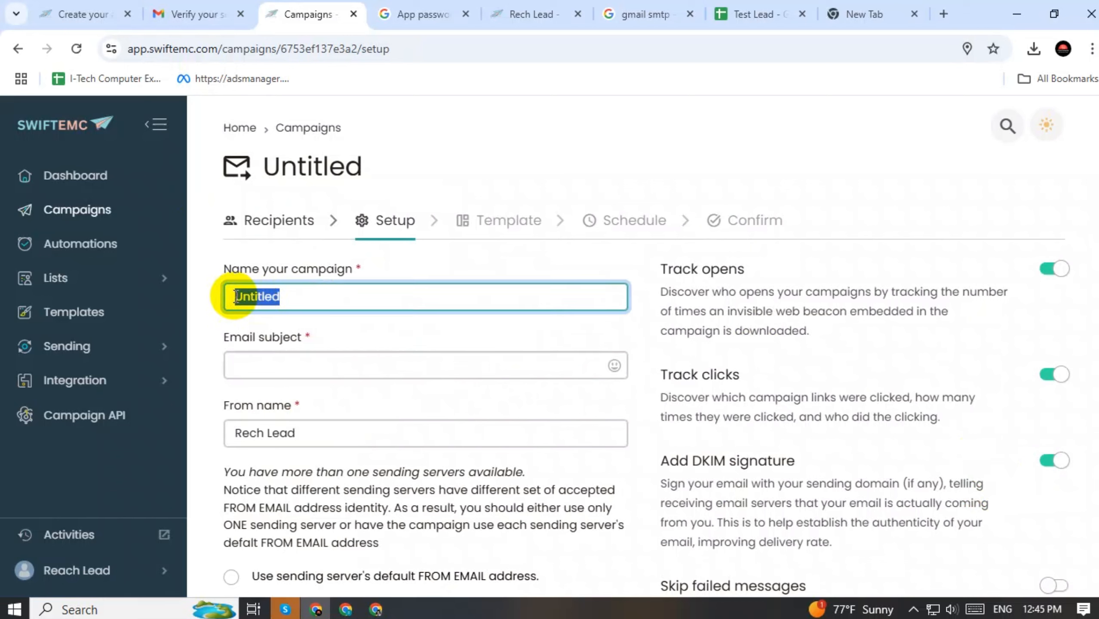
pyautogui.write('TEs')
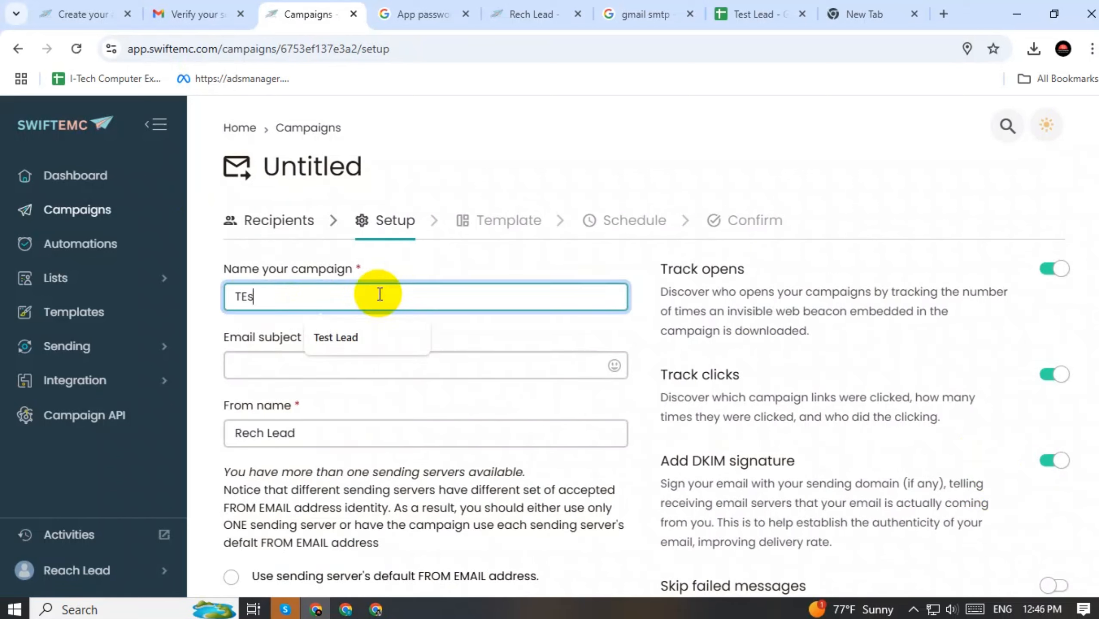
pyautogui.click(360, 342)
pyautogui.click(321, 365)
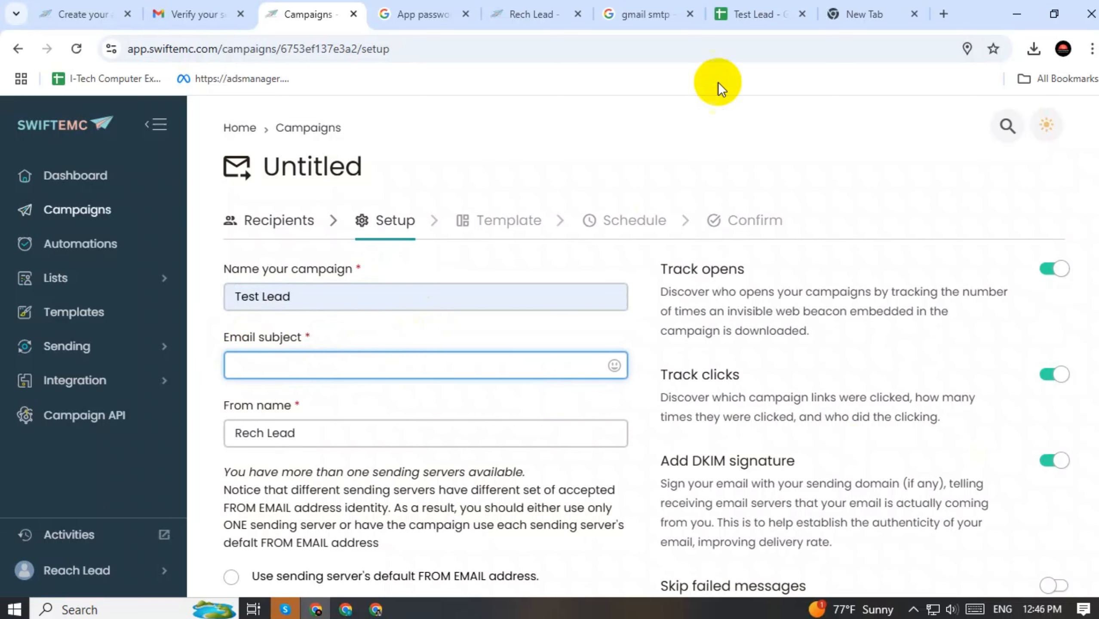
pyautogui.click(848, 13)
pyautogui.click(176, 13)
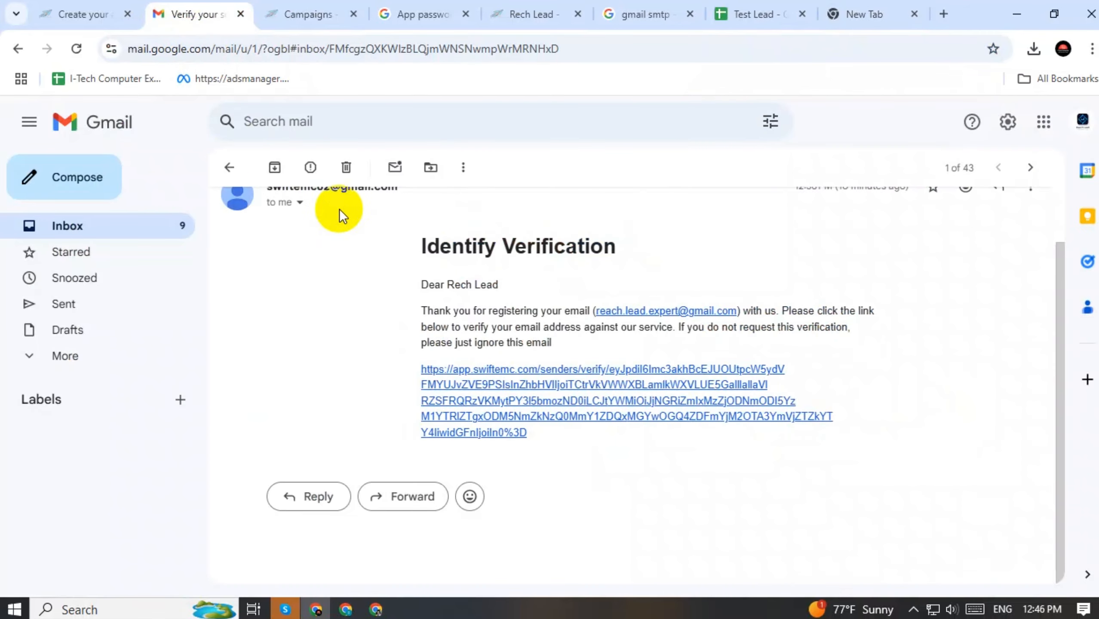
pyautogui.click(235, 166)
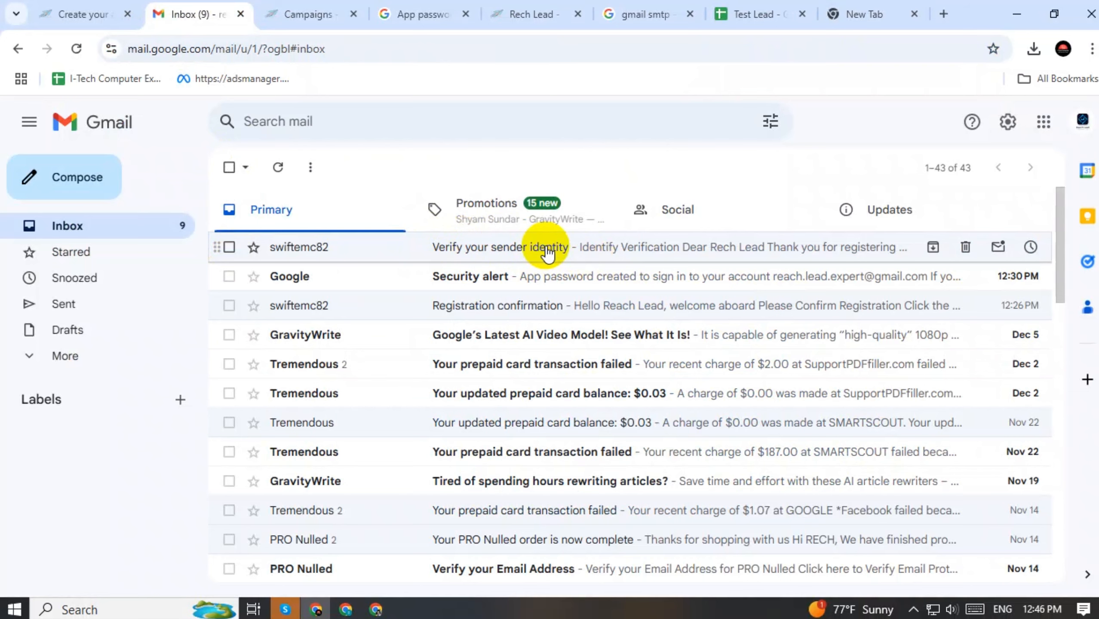
pyautogui.click(848, 13)
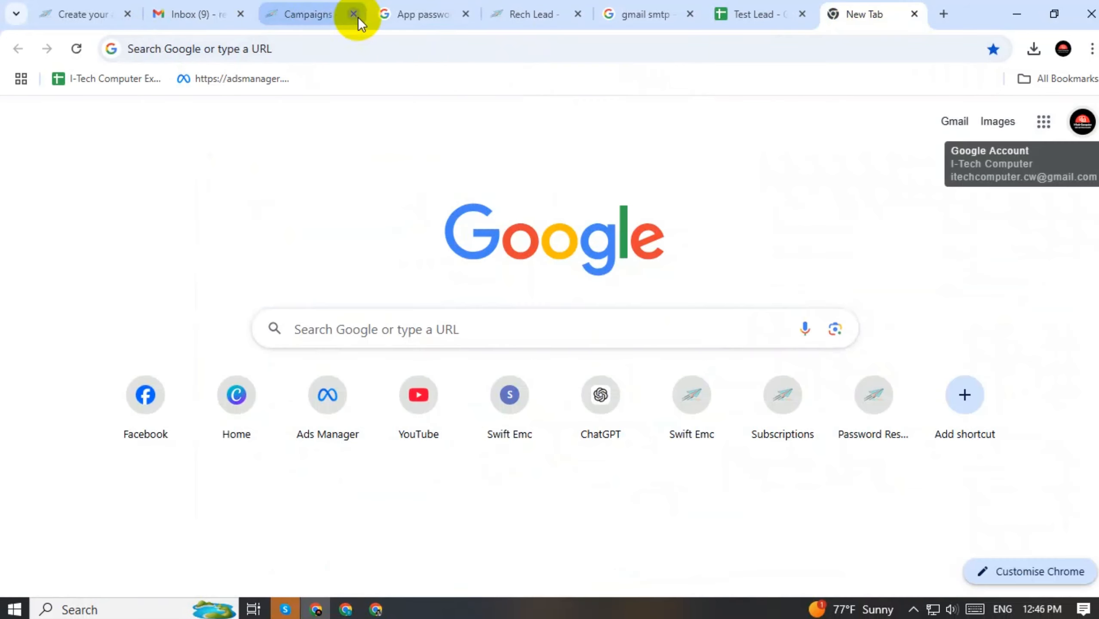
pyautogui.click(304, 14)
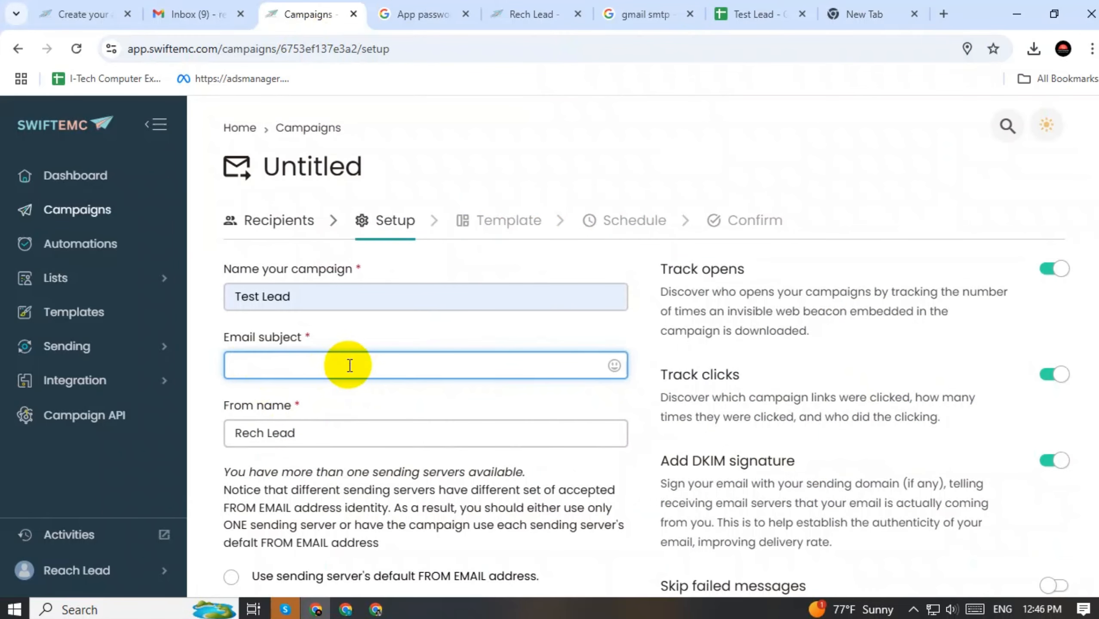
# Enter the subject 'This is just test campaing' followed by a smiley emoji
pyautogui.write('Le')
pyautogui.press('BackSpace')
pyautogui.write('ea')
pyautogui.press('BackSpace')
pyautogui.press('BackSpace')
pyautogui.write('This is just test ')
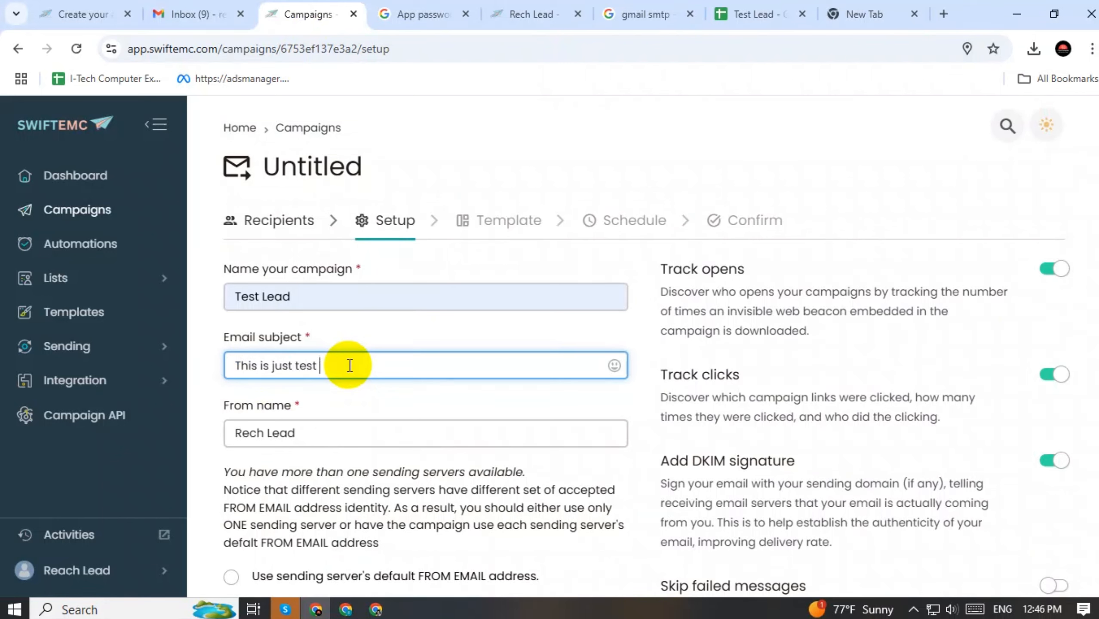
pyautogui.write('cam')
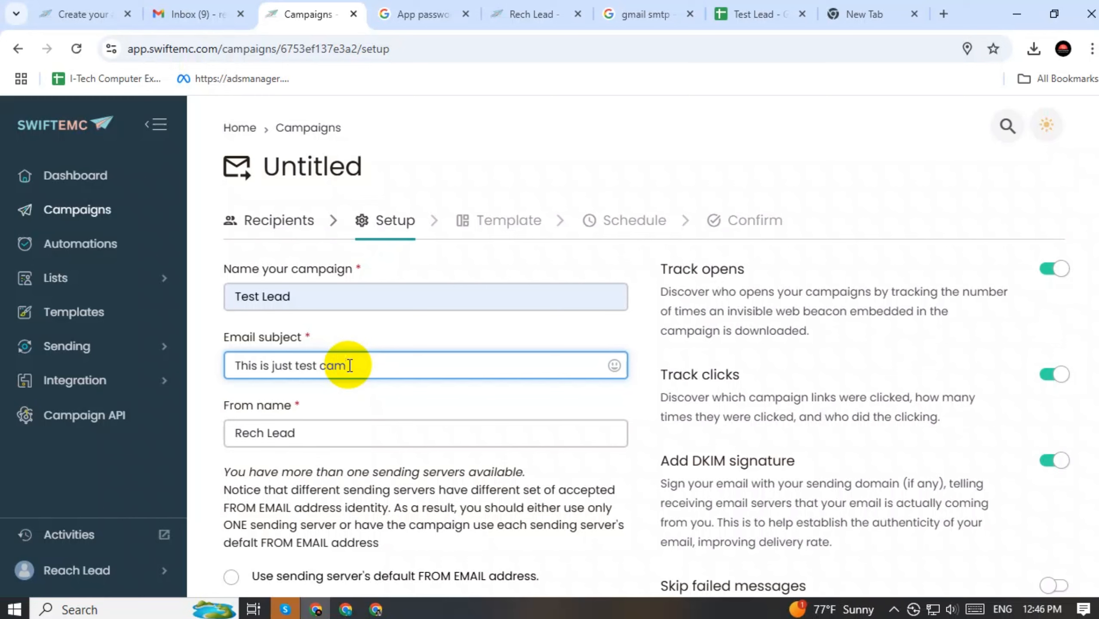
pyautogui.write('paing')
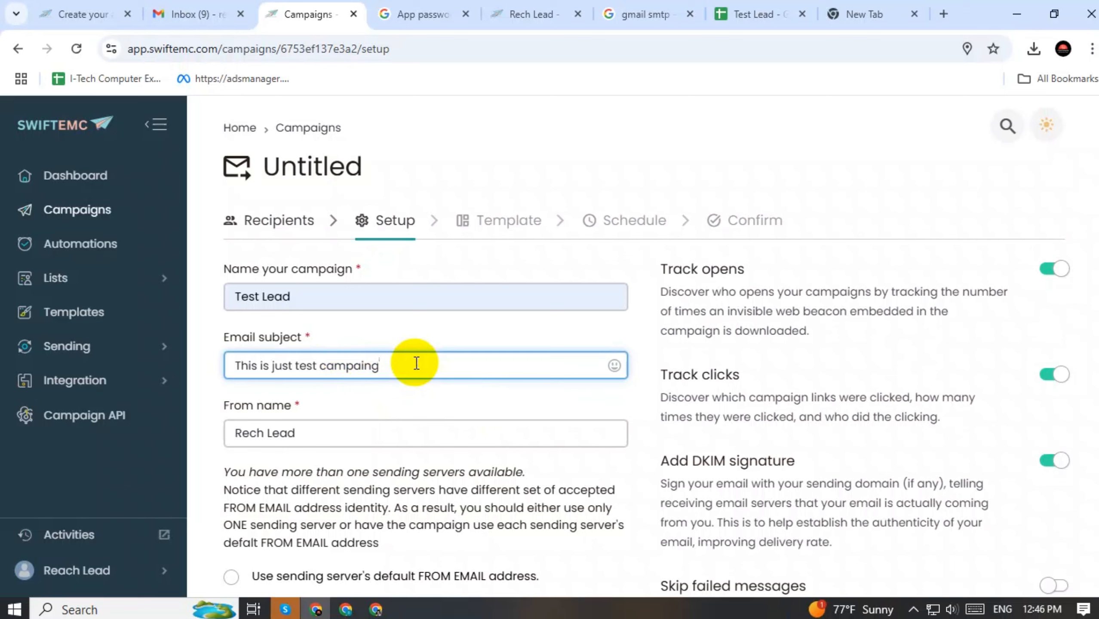
pyautogui.click(614, 367)
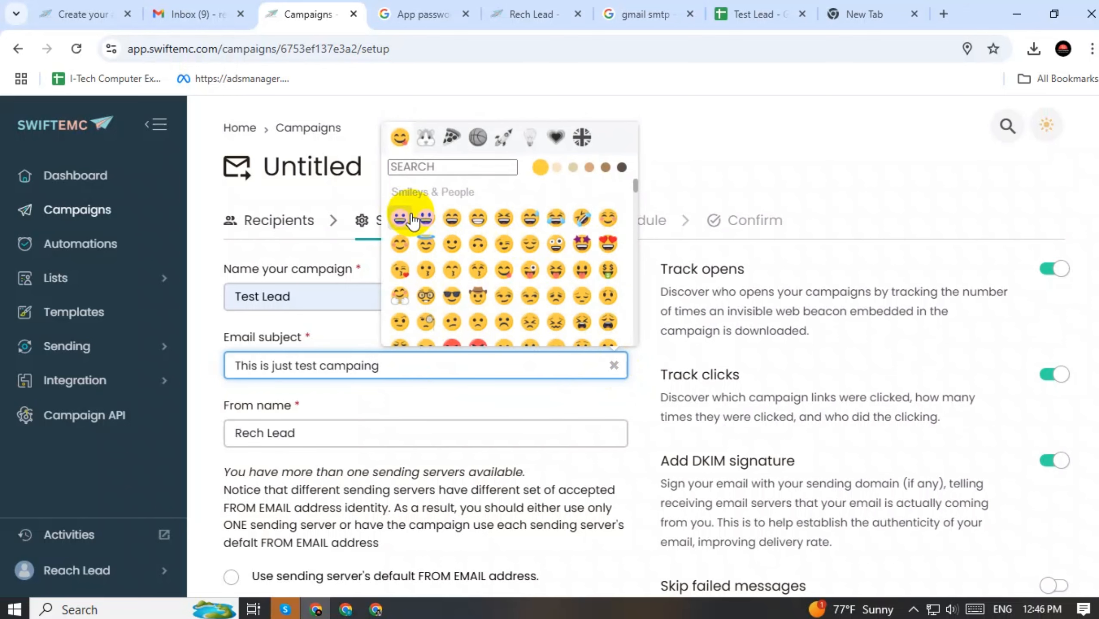
pyautogui.click(452, 245)
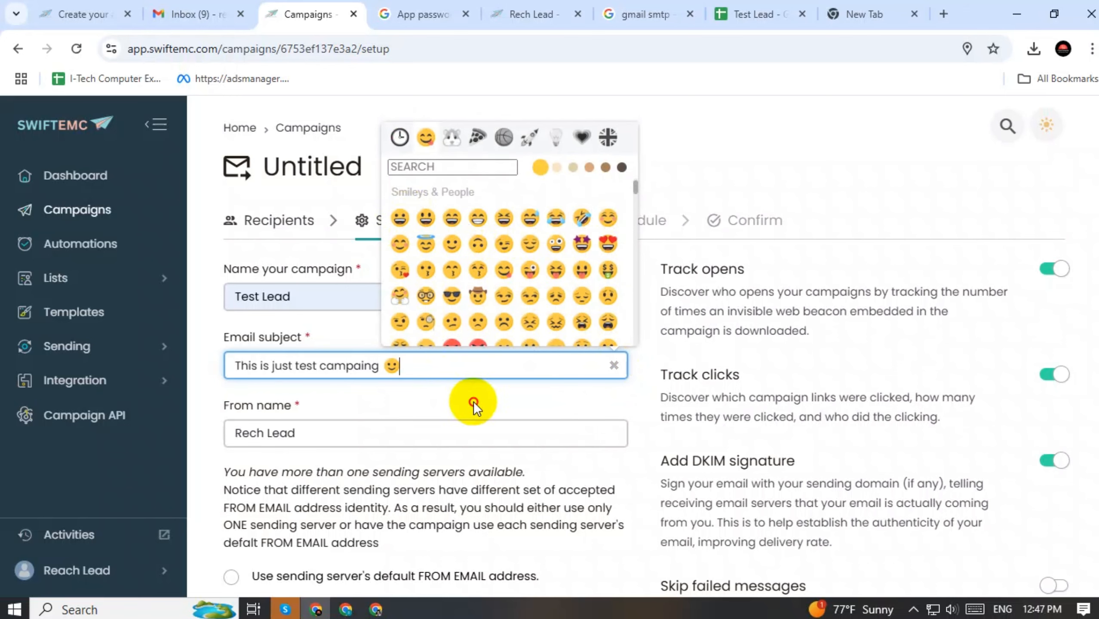
pyautogui.click(613, 365)
pyautogui.scroll(-5, 601, 346)
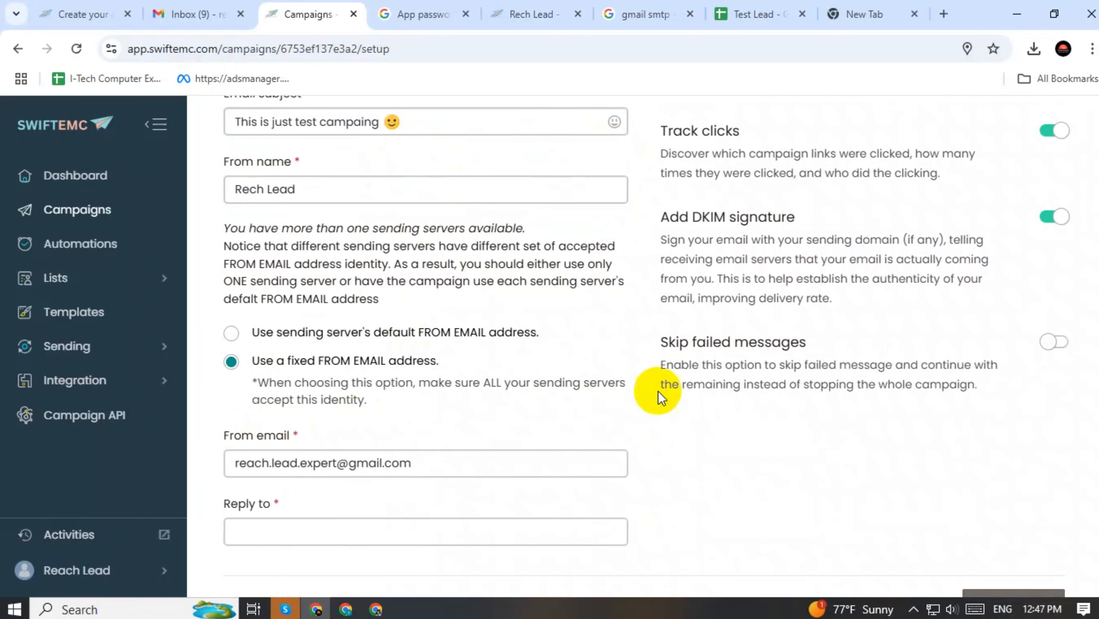
# Turn off Track opens and Track clicks
pyautogui.scroll(5, 792, 354)
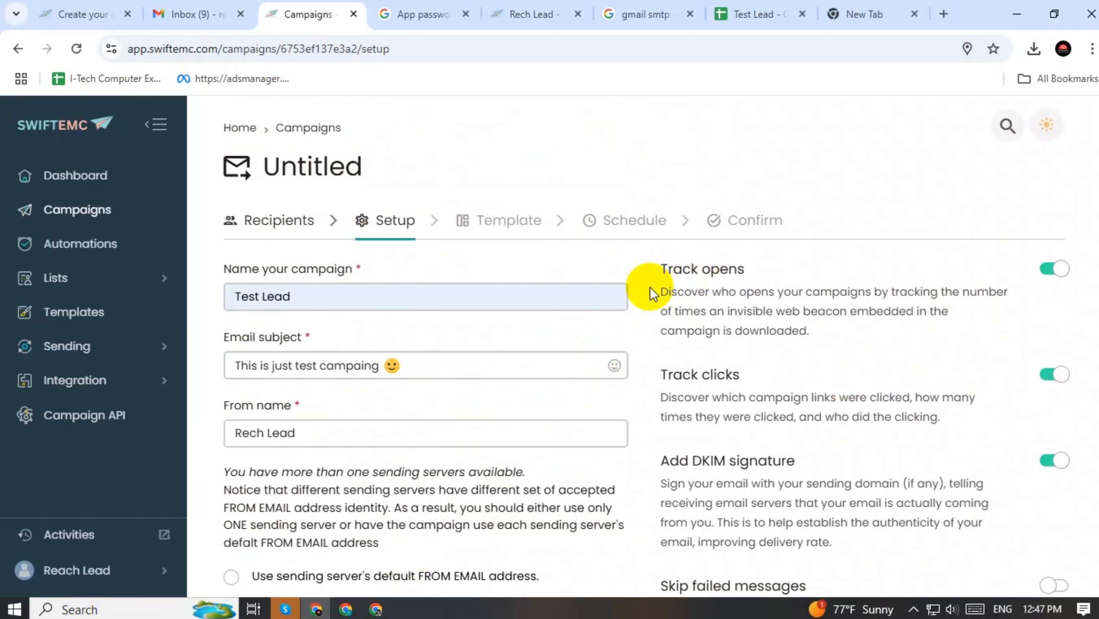
pyautogui.click(1055, 271)
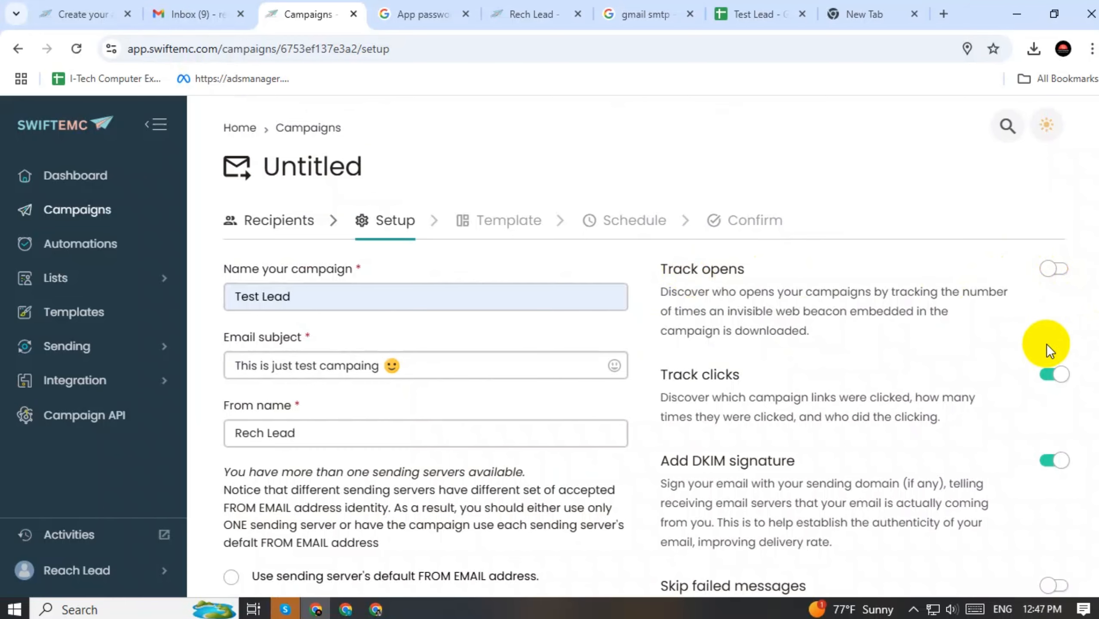
pyautogui.click(1060, 381)
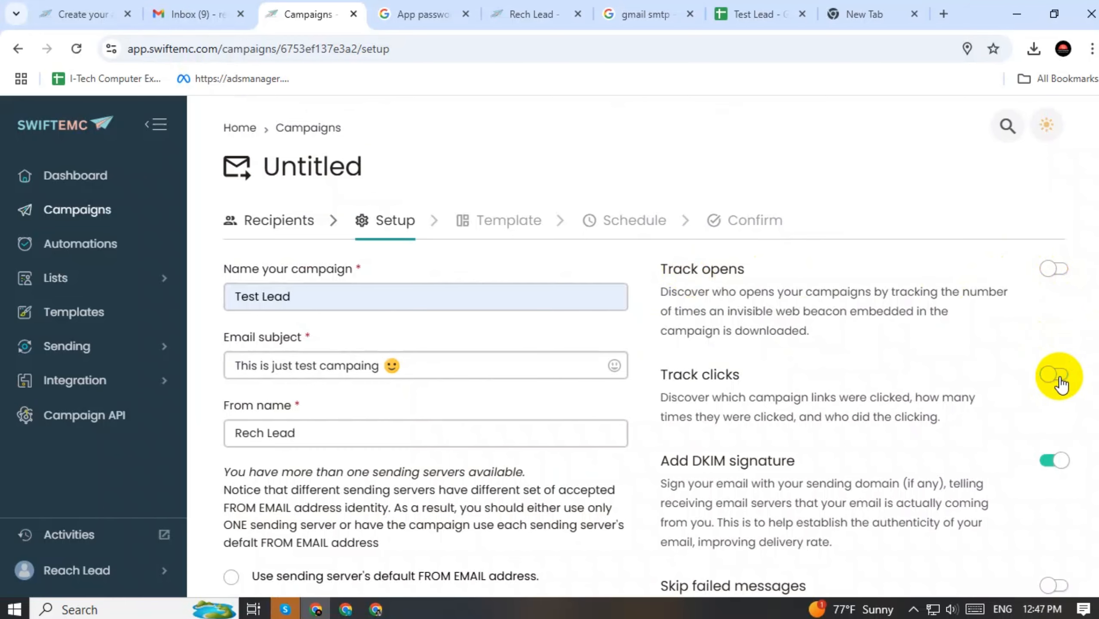
# Fill Reply to with the sender's saved address and save the setup
pyautogui.scroll(-2, 937, 304)
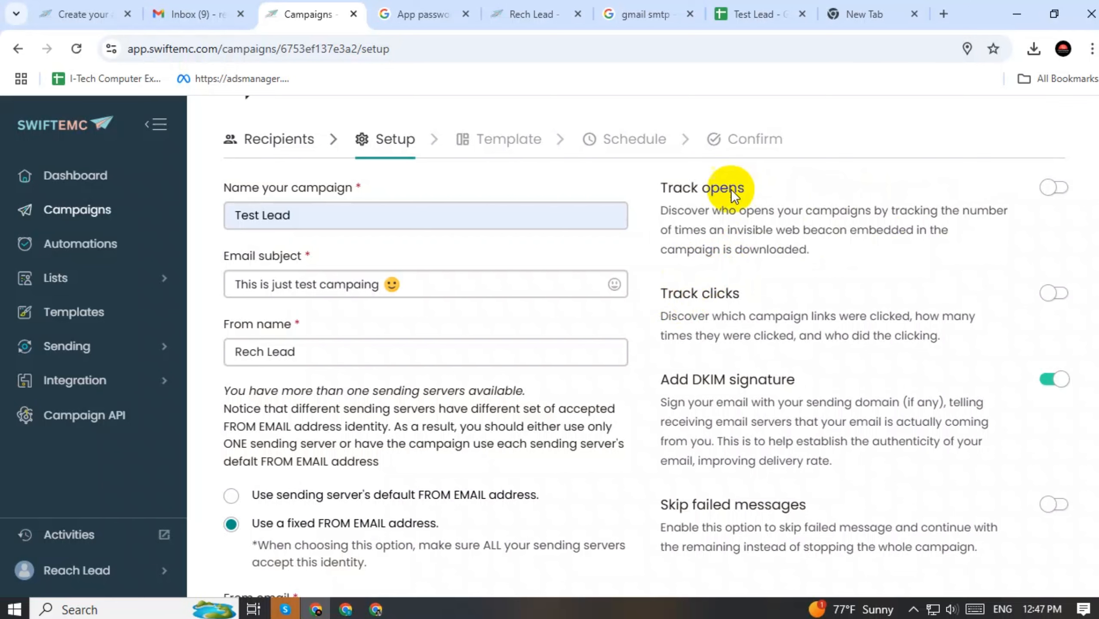
pyautogui.scroll(-5, 889, 238)
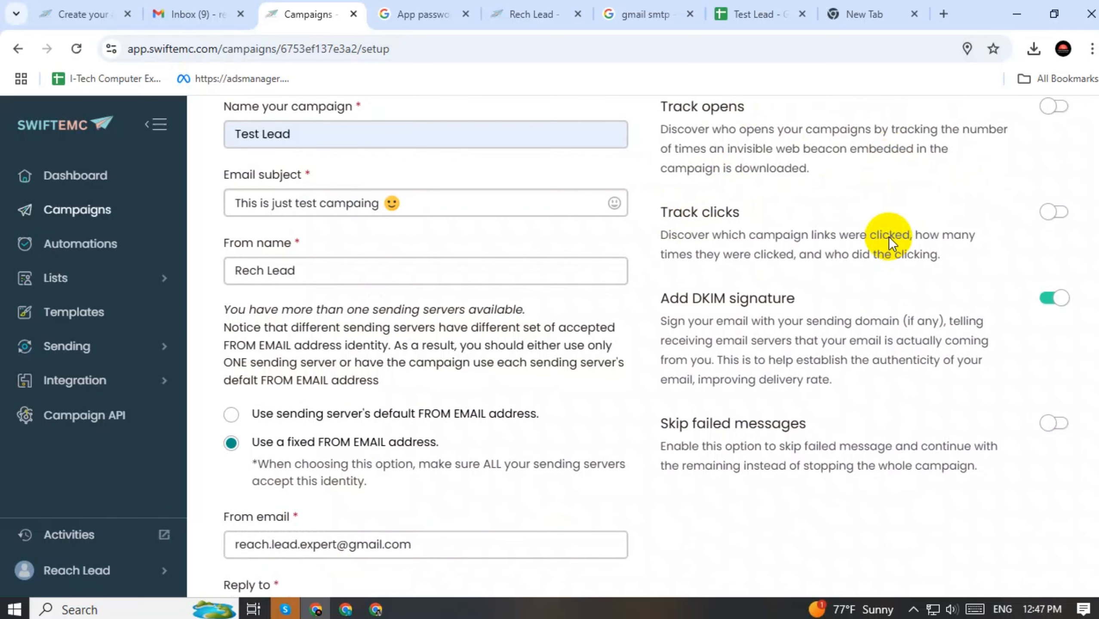
pyautogui.click(399, 450)
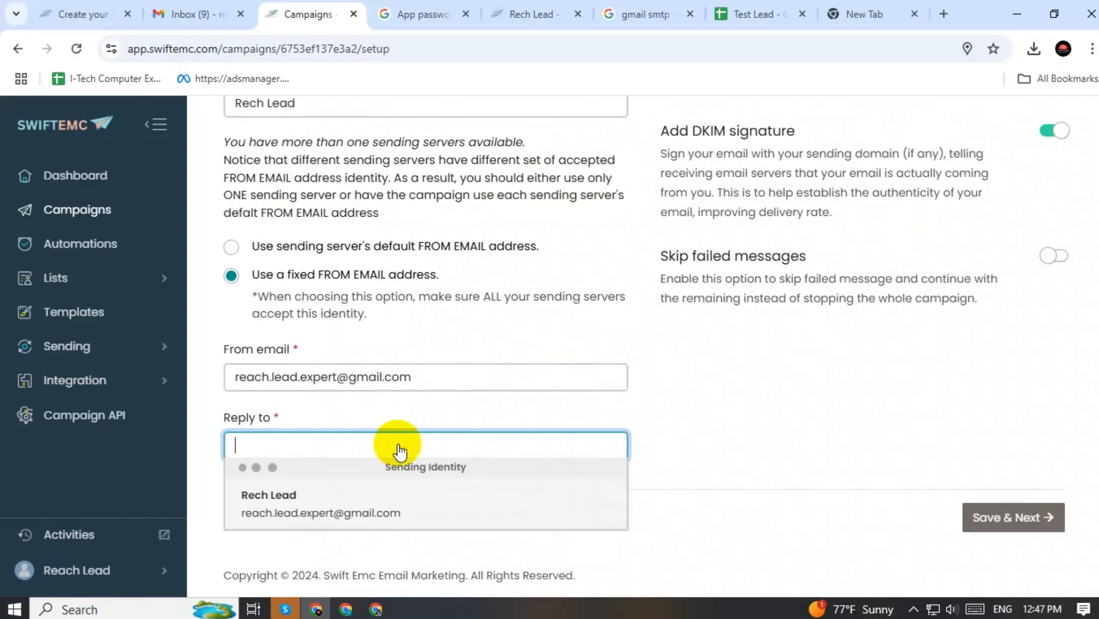
pyautogui.click(397, 512)
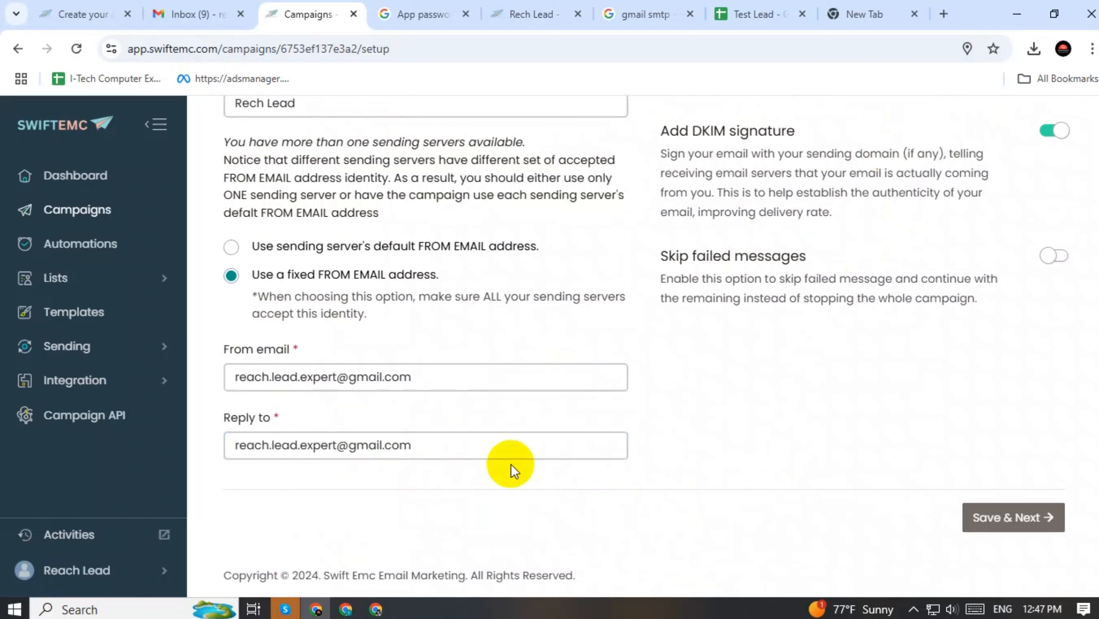
pyautogui.click(1019, 518)
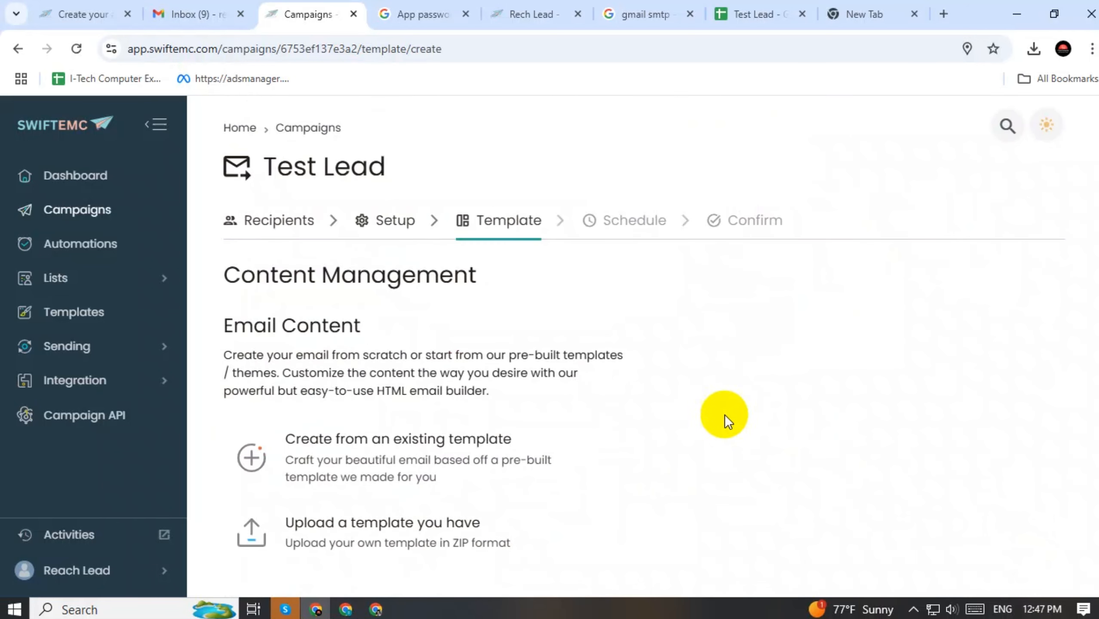
# Use the existing Test Lead template as the email content and proceed to scheduling
pyautogui.moveTo(465, 442)
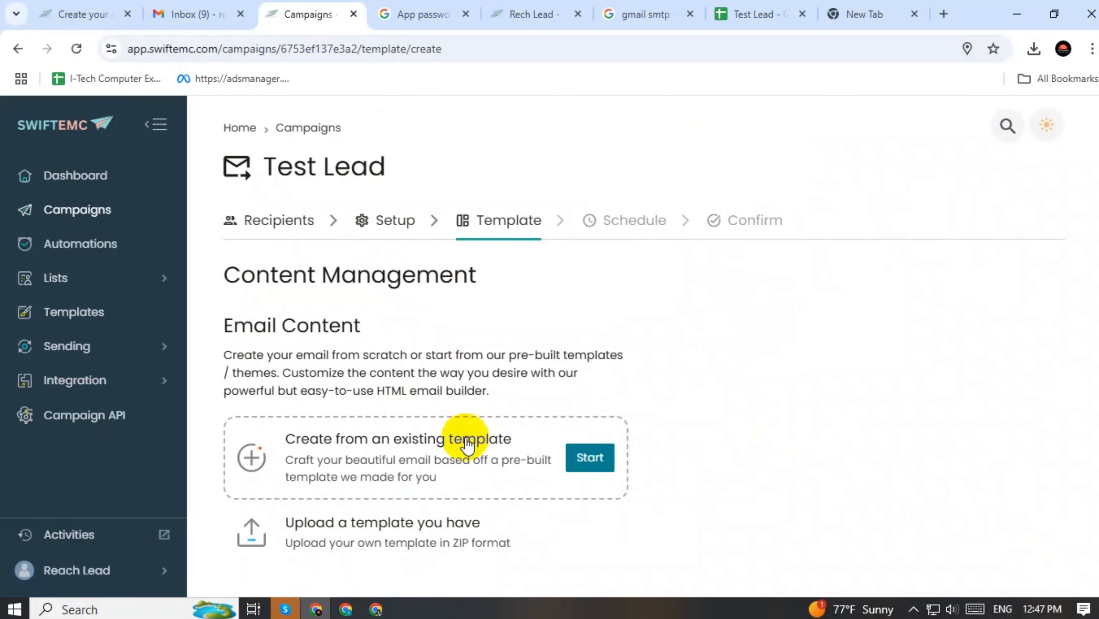
pyautogui.click(582, 459)
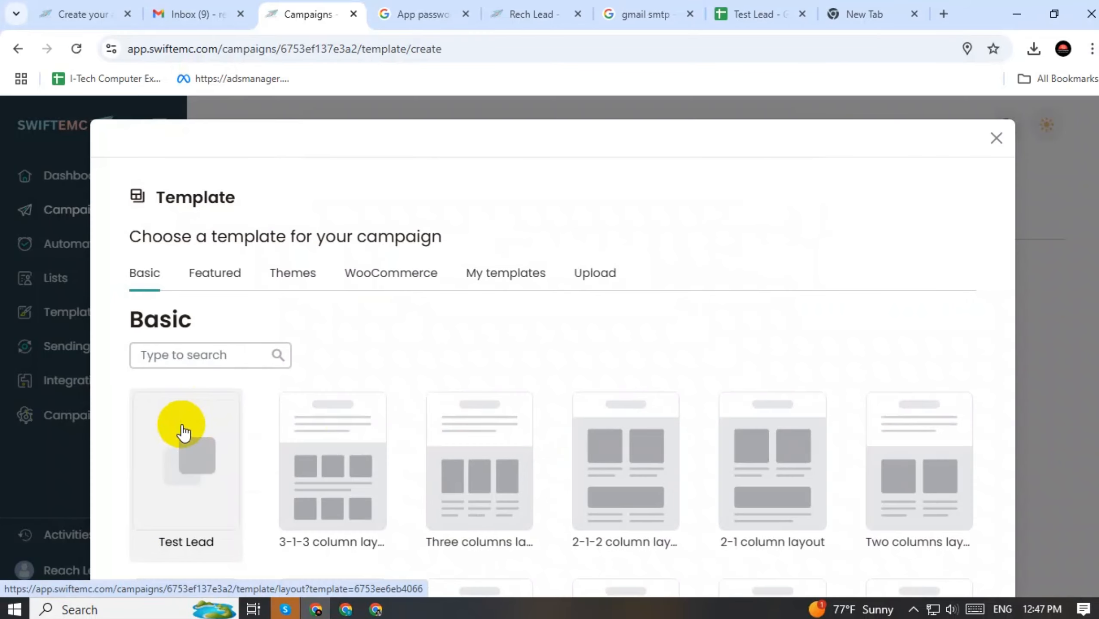
pyautogui.click(184, 431)
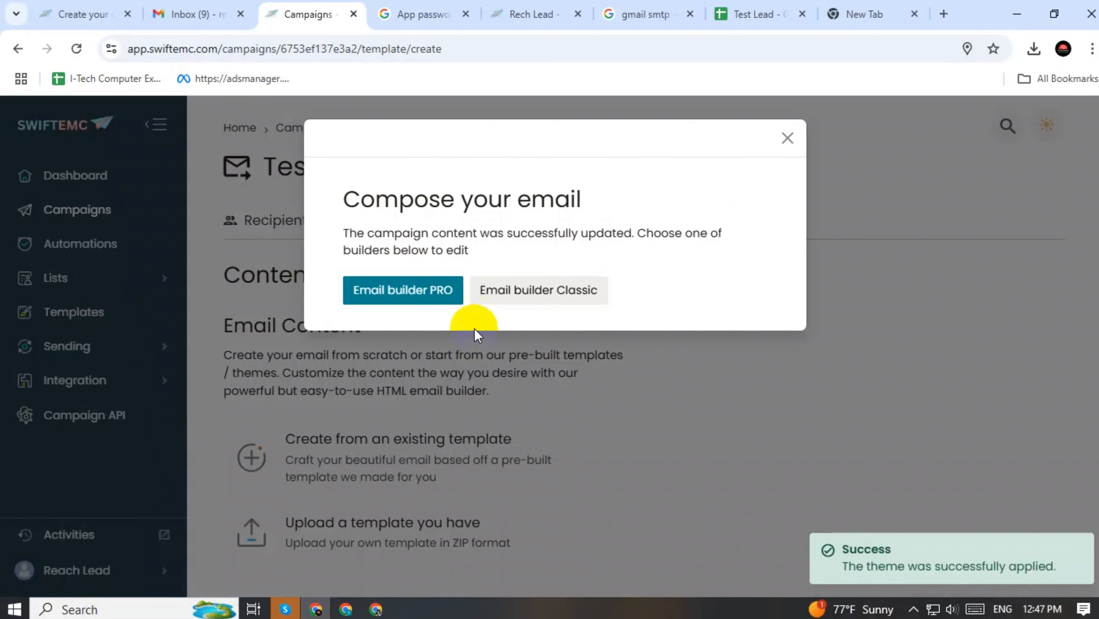
pyautogui.click(788, 139)
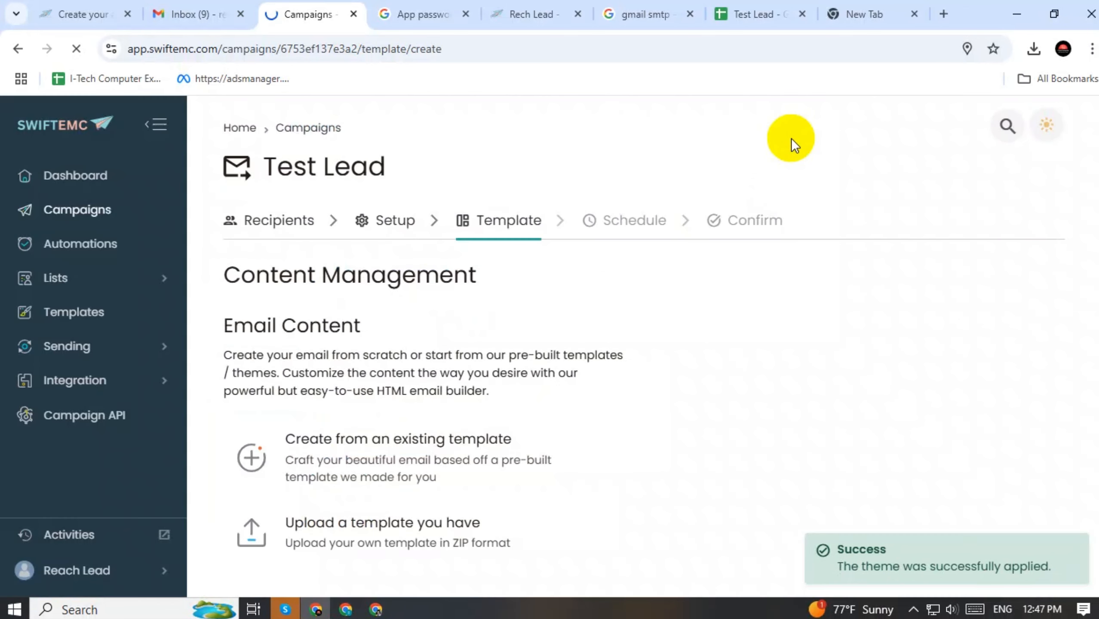
pyautogui.scroll(-10, 668, 325)
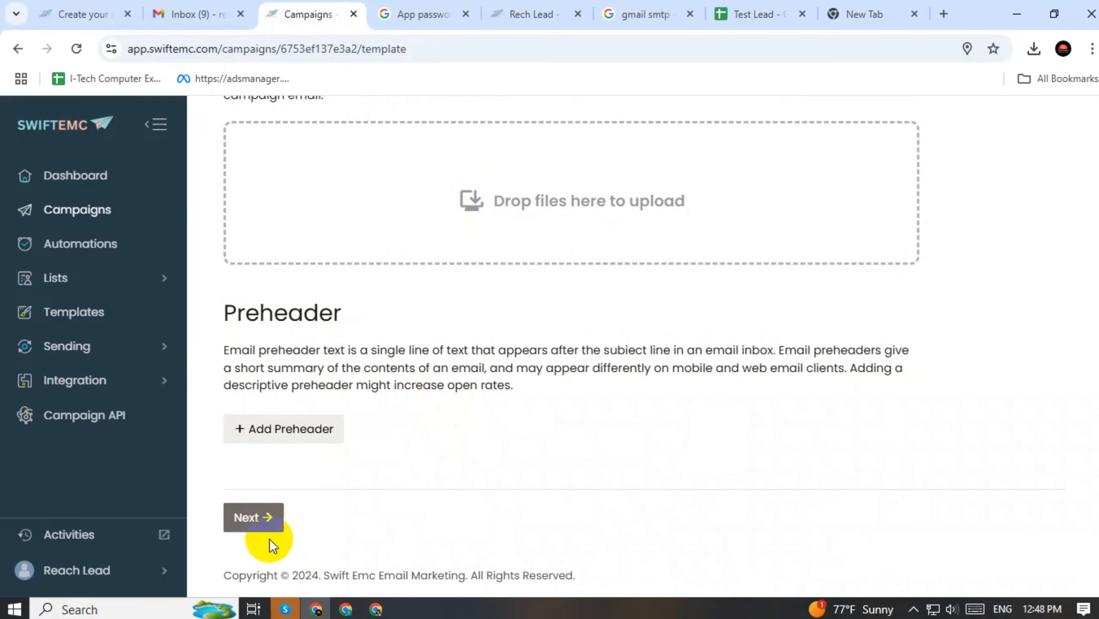
pyautogui.click(247, 517)
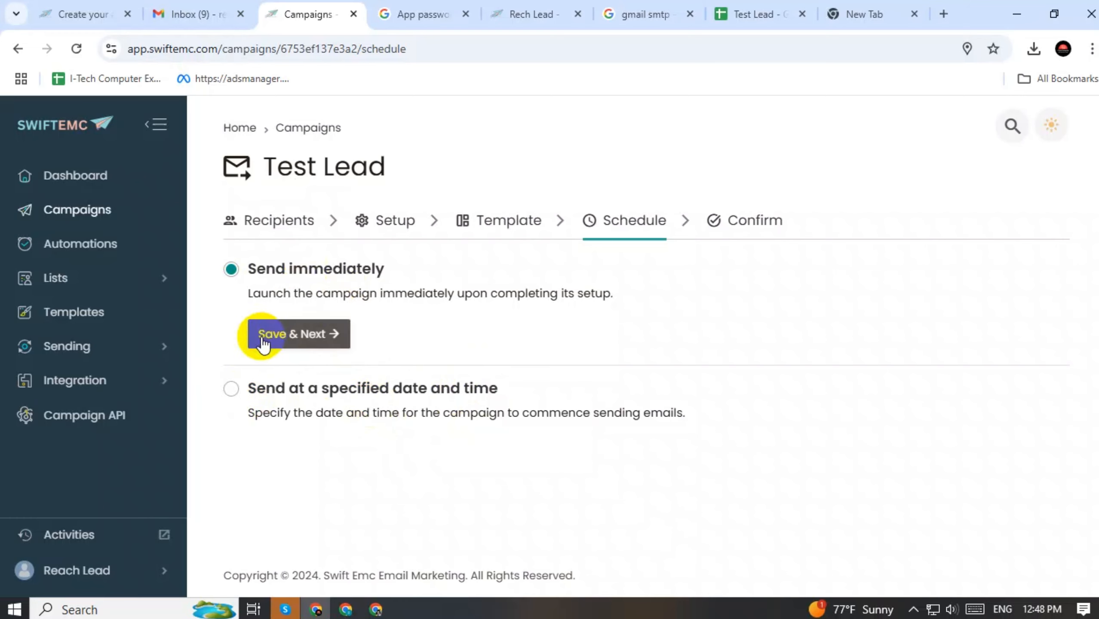
# Keep Send immediately, advance to Confirm, and open the Preview as recipient list
pyautogui.click(279, 339)
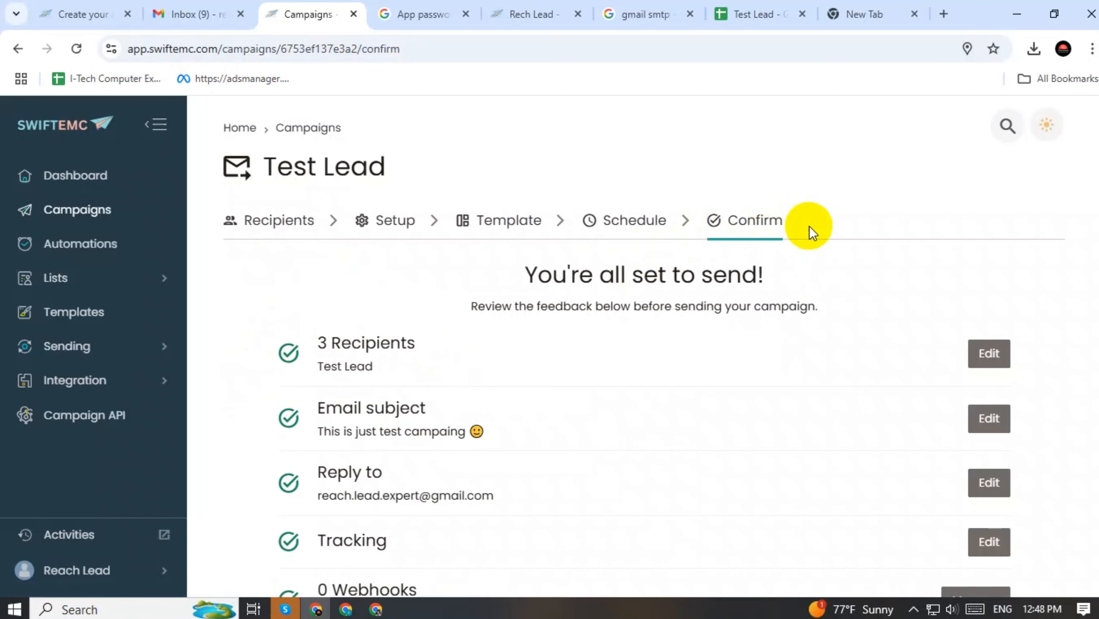
pyautogui.scroll(-5, 838, 265)
pyautogui.click(604, 467)
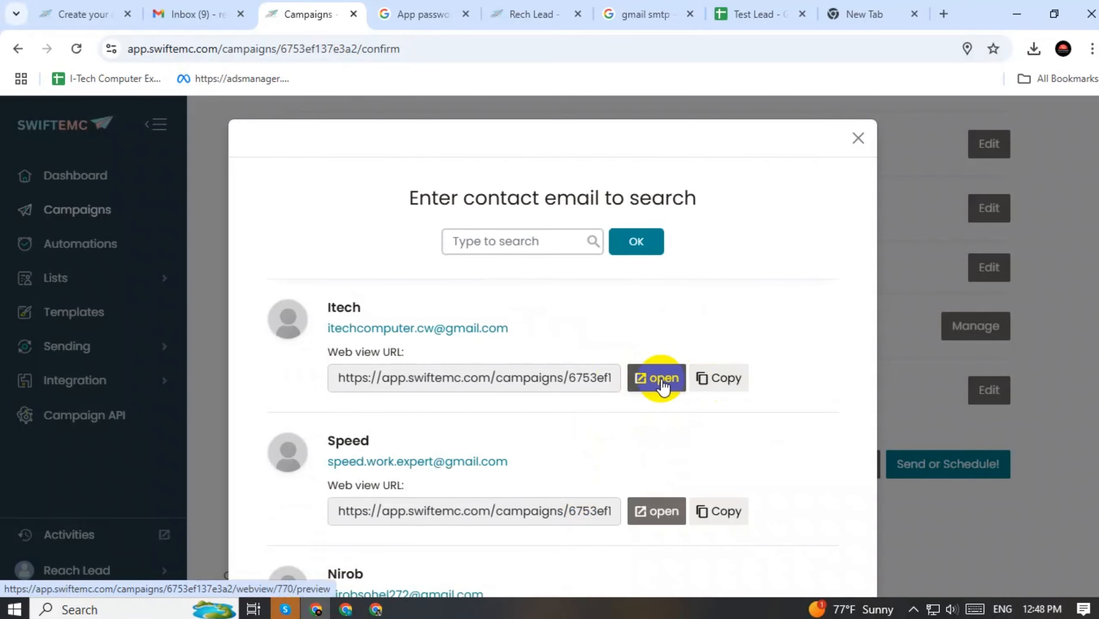
# Check the first recipient's web view for the personalised greeting, then close the recipient preview list
pyautogui.click(662, 384)
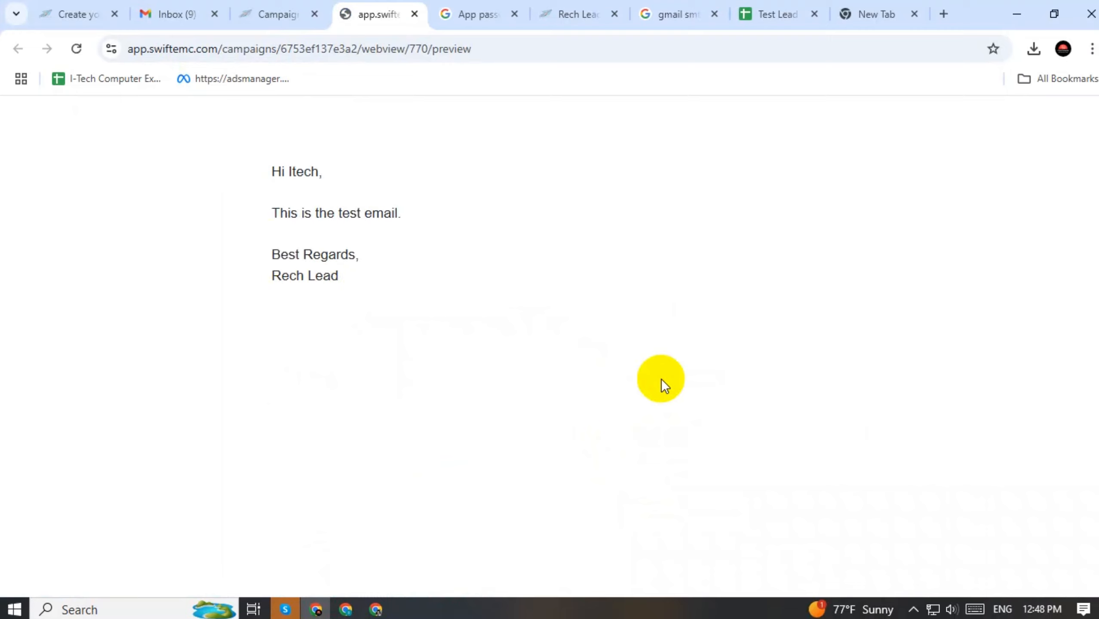
pyautogui.moveTo(289, 170); pyautogui.dragTo(321, 174)
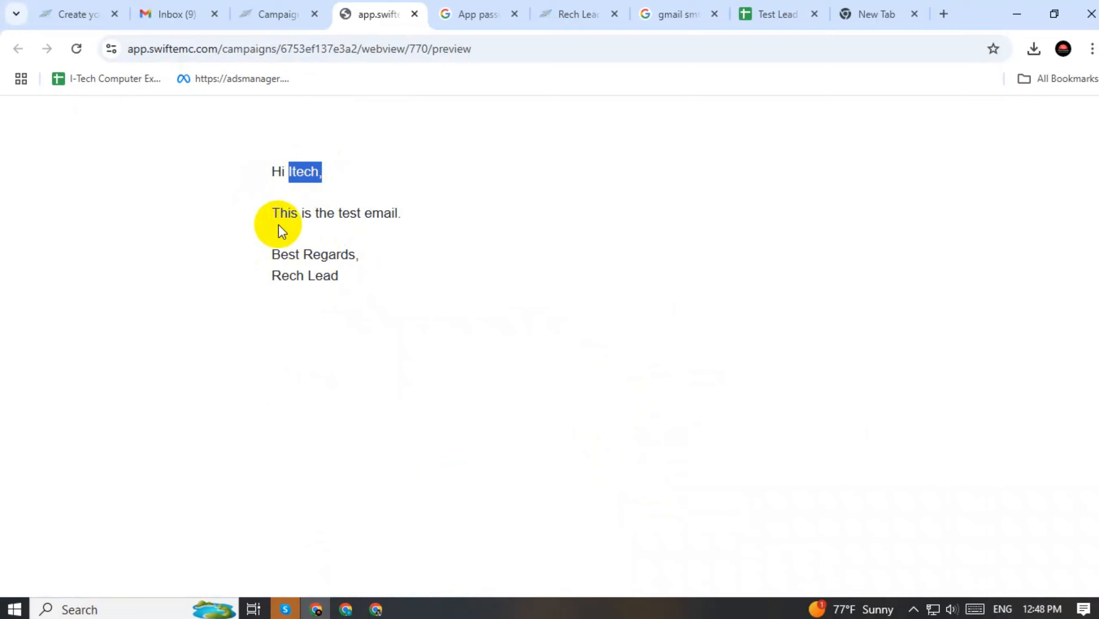
pyautogui.moveTo(272, 212); pyautogui.dragTo(428, 208)
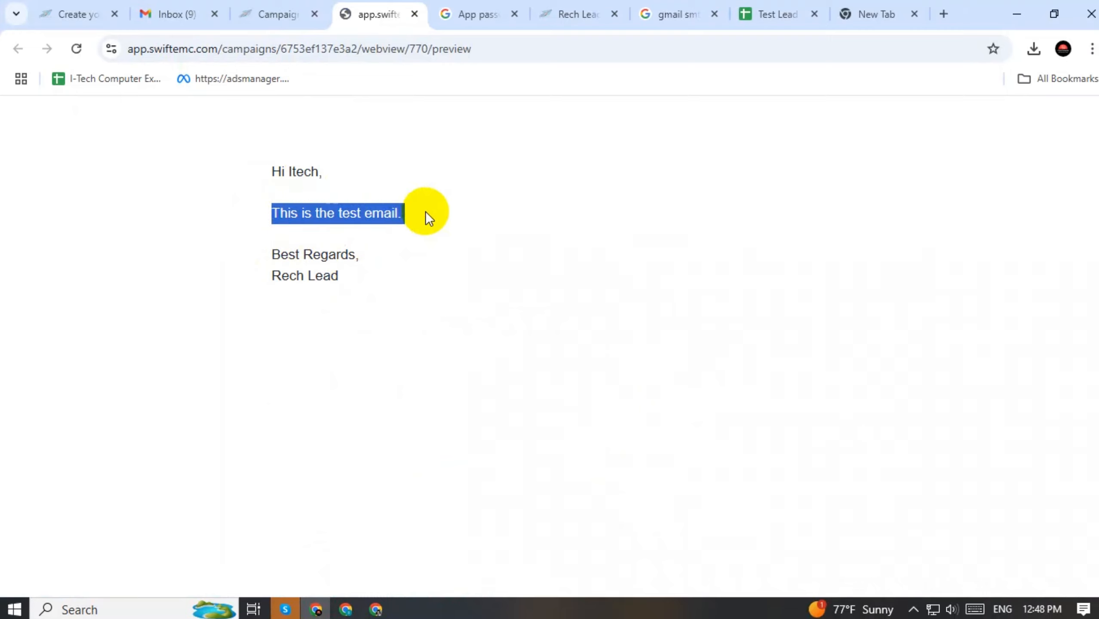
pyautogui.moveTo(368, 285); pyautogui.dragTo(319, 169)
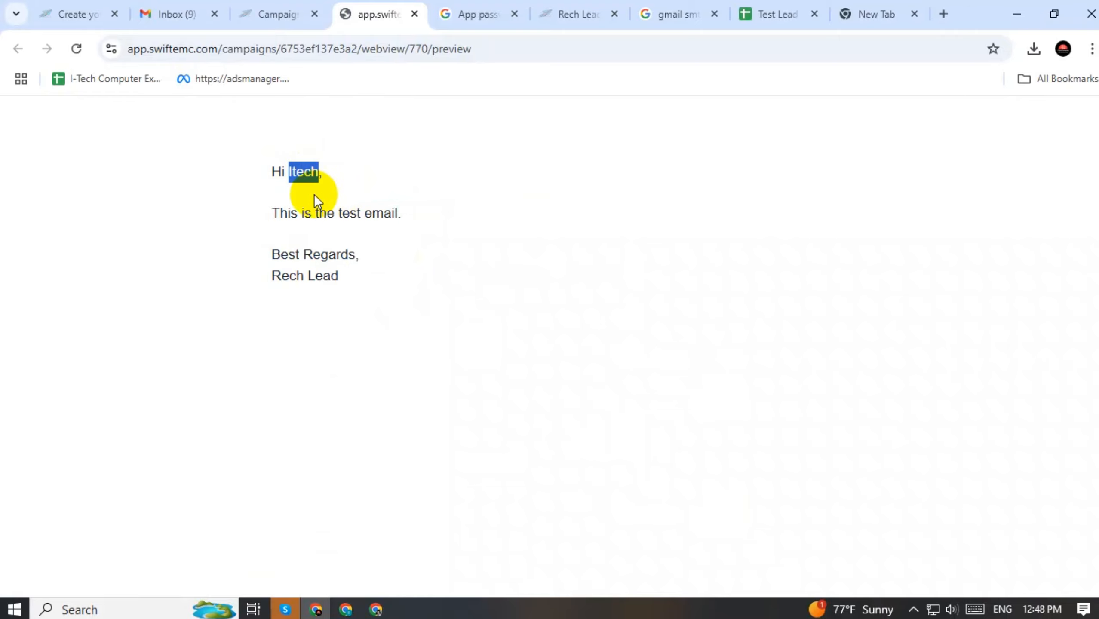
pyautogui.click(272, 6)
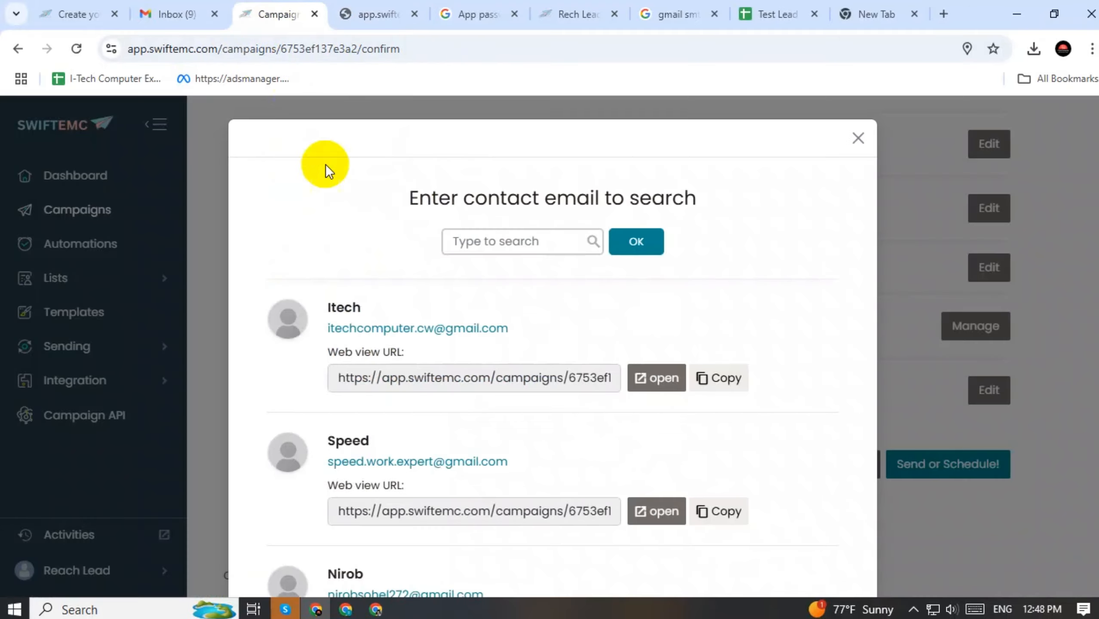
pyautogui.click(855, 138)
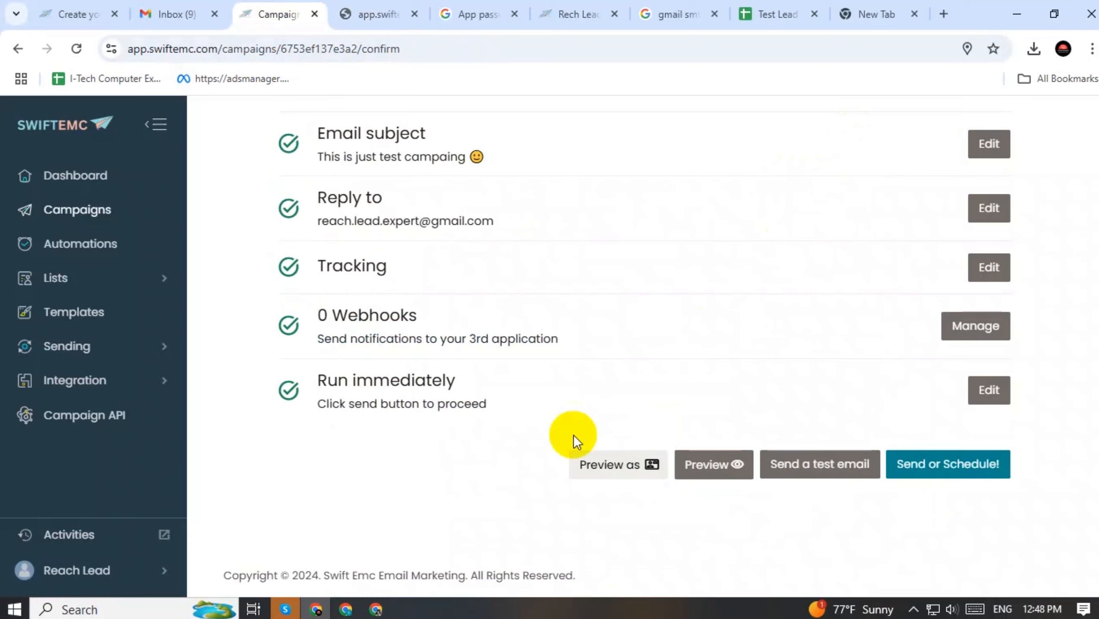
pyautogui.click(726, 471)
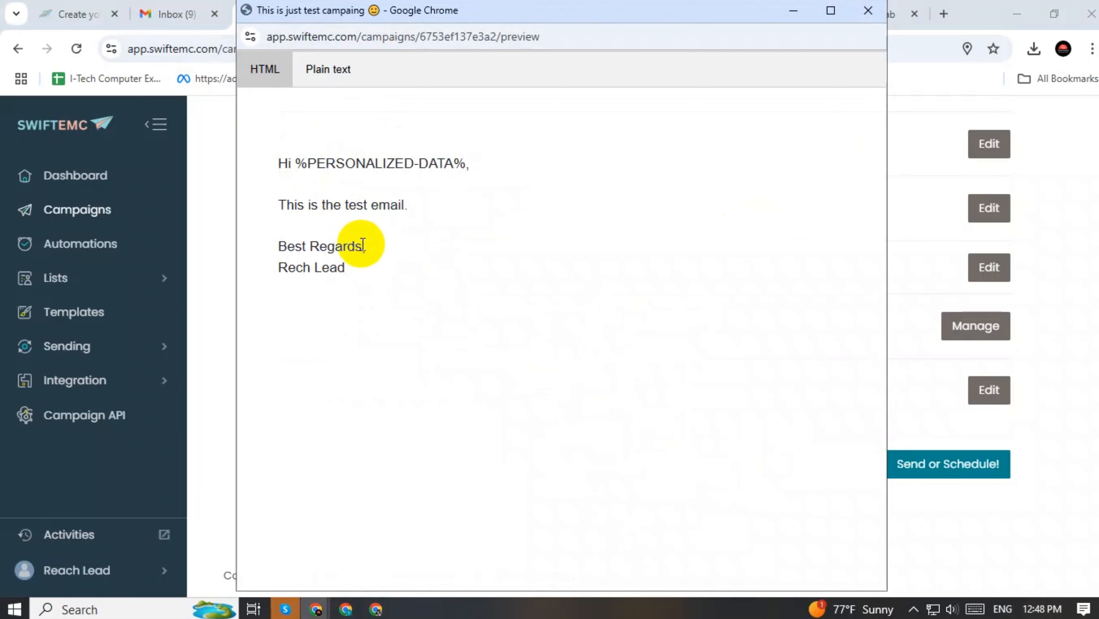
pyautogui.moveTo(270, 163); pyautogui.dragTo(416, 297)
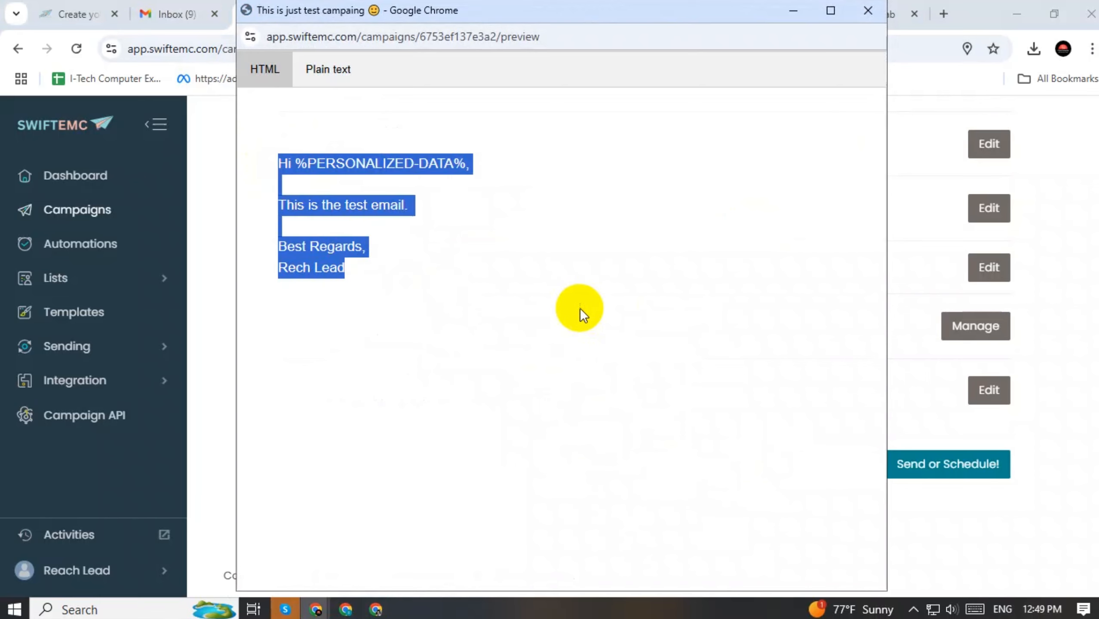
pyautogui.click(874, 15)
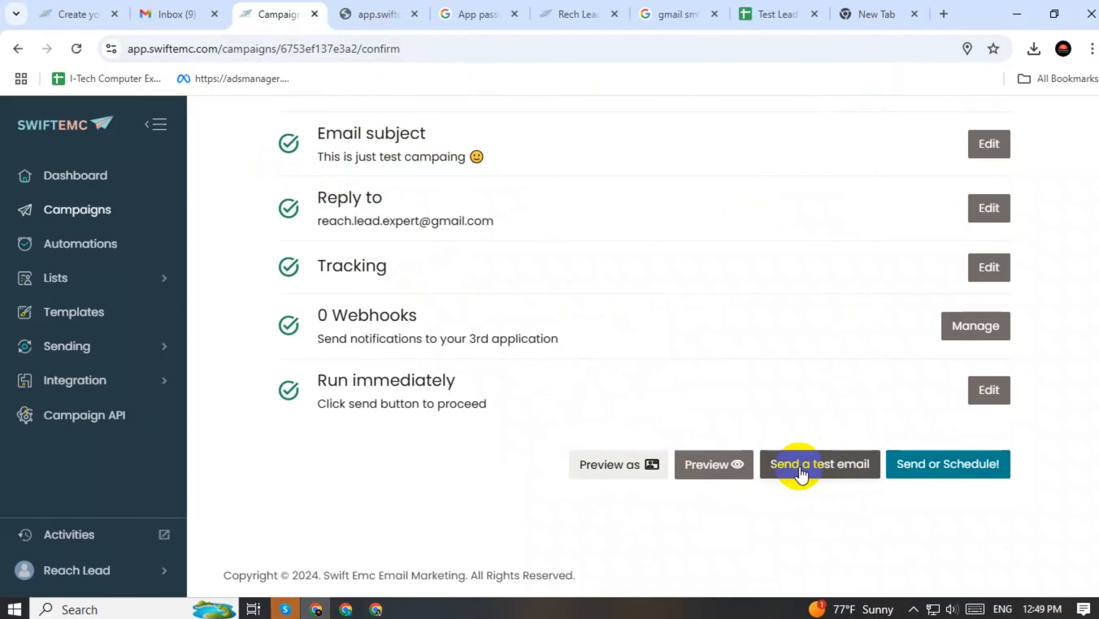
pyautogui.click(800, 472)
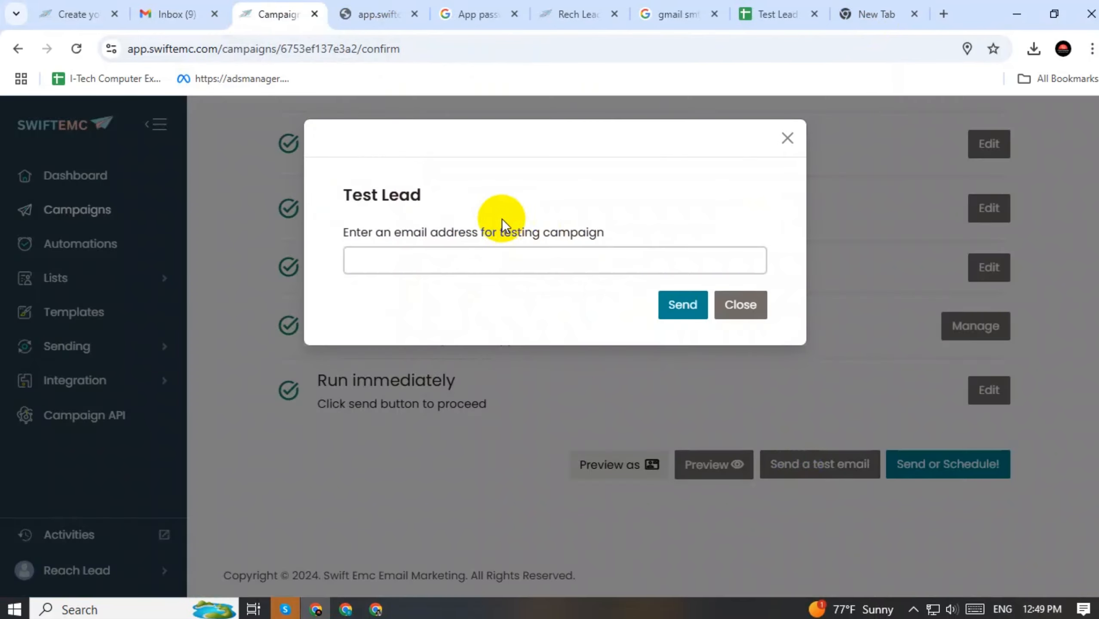
pyautogui.click(436, 255)
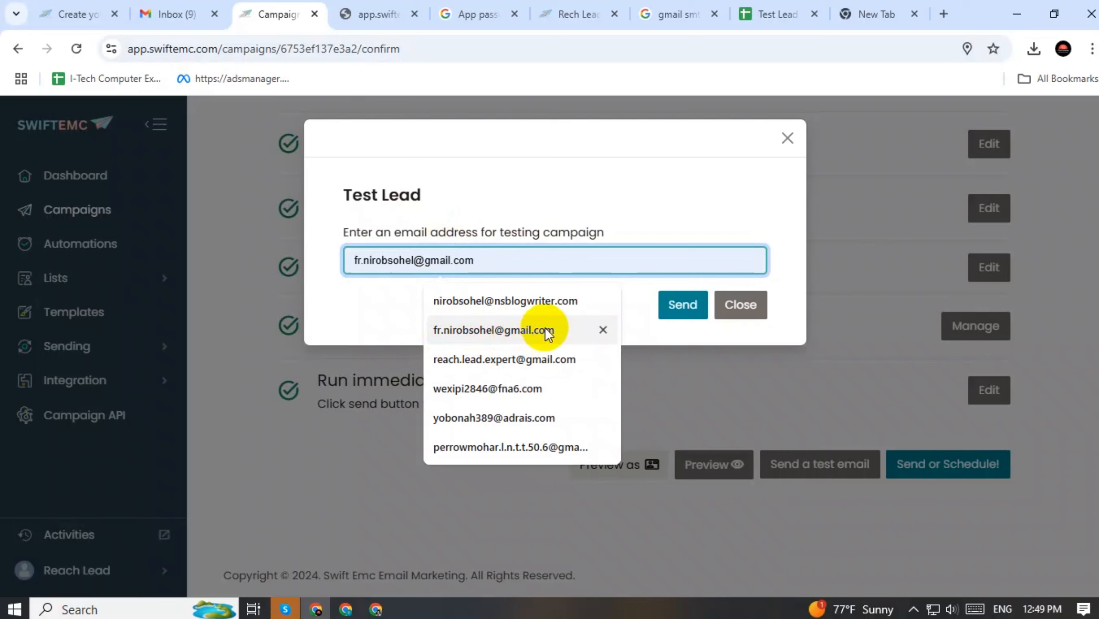
pyautogui.click(786, 140)
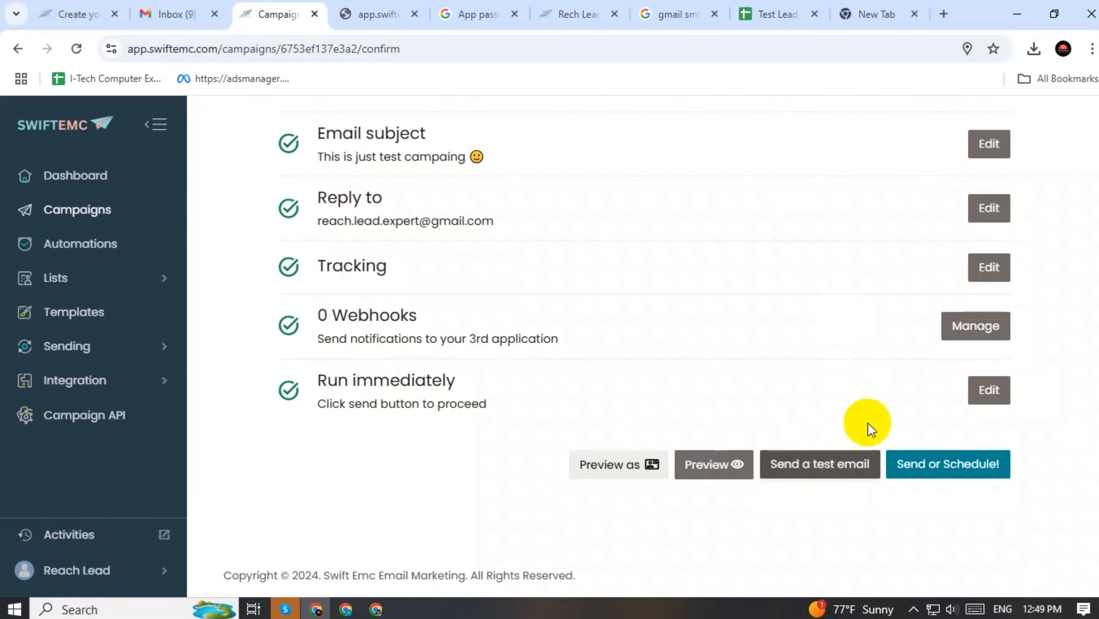
pyautogui.scroll(5, 902, 387)
pyautogui.scroll(-5, 858, 403)
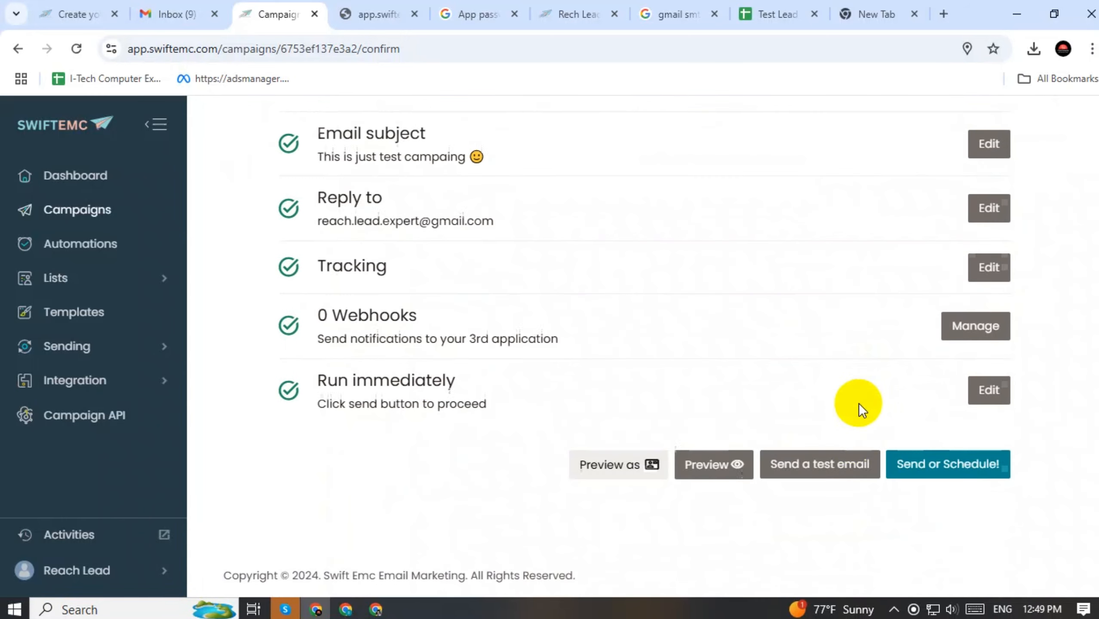
# Send the campaign now, reload Campaigns to confirm 3/3 sent, and open Sending servers
pyautogui.click(953, 471)
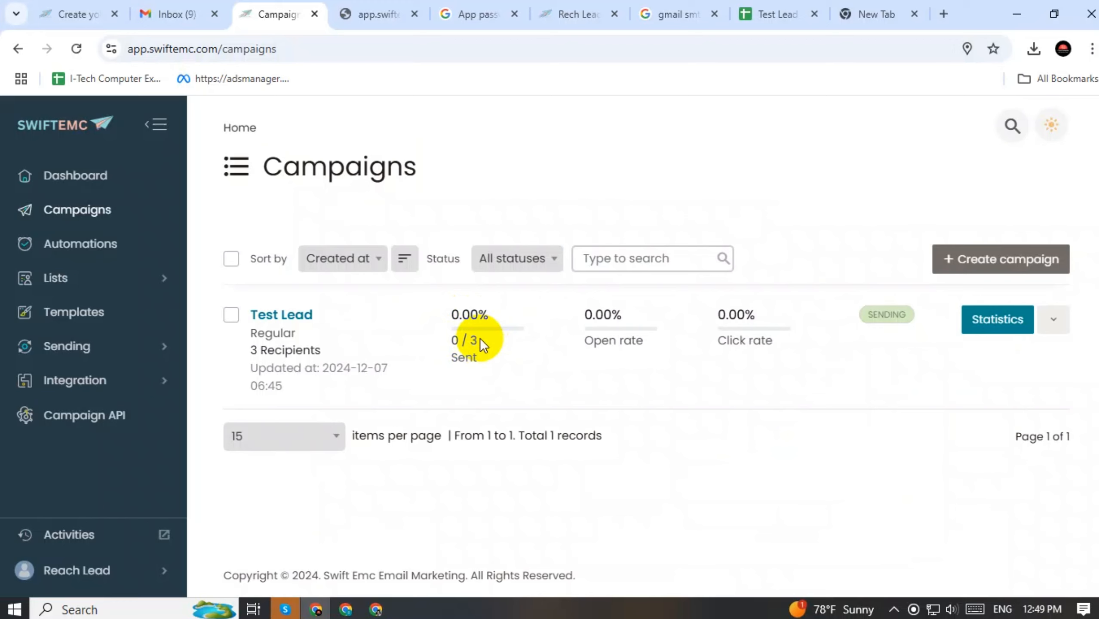
pyautogui.click(79, 49)
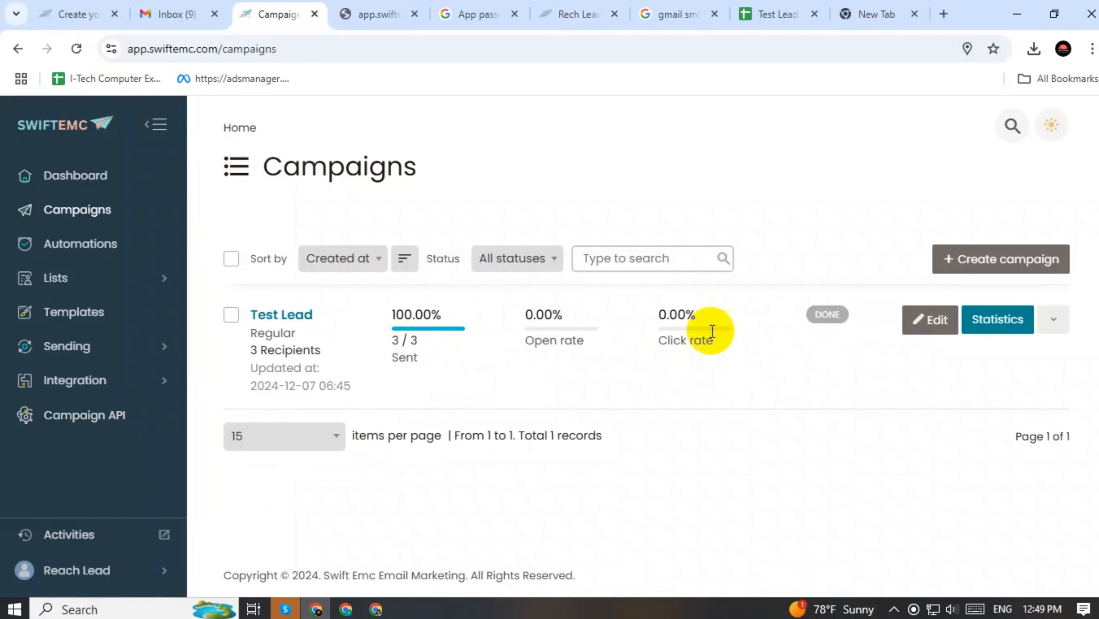
pyautogui.click(68, 352)
pyautogui.click(84, 381)
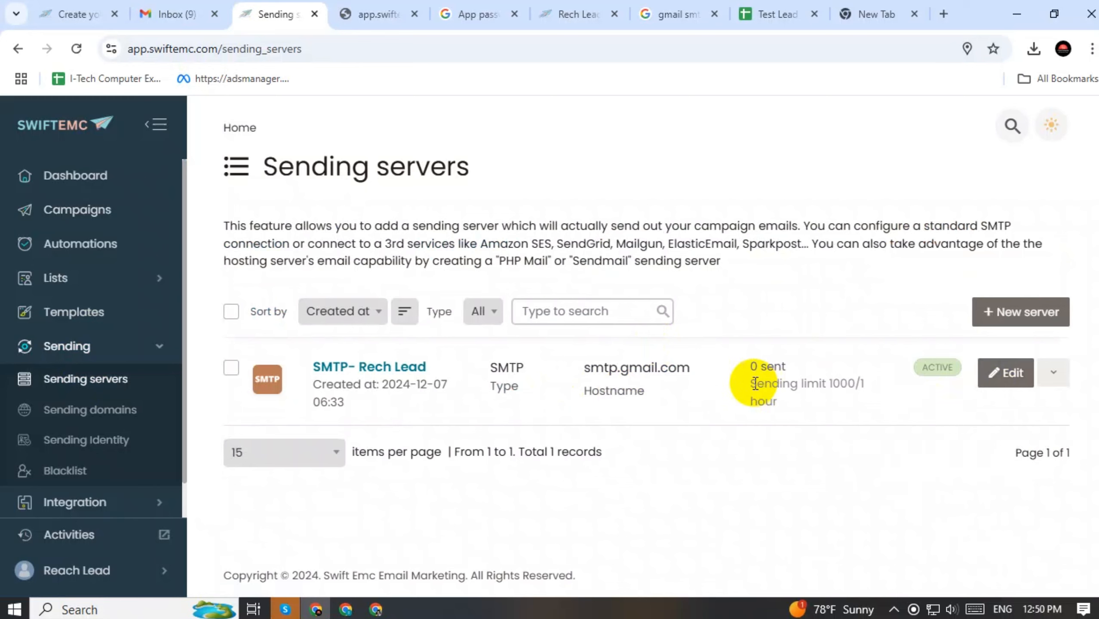
# Edit the Gmail SMTP server: Custom speed limit of 1 email per 1 minute, then save
pyautogui.click(996, 380)
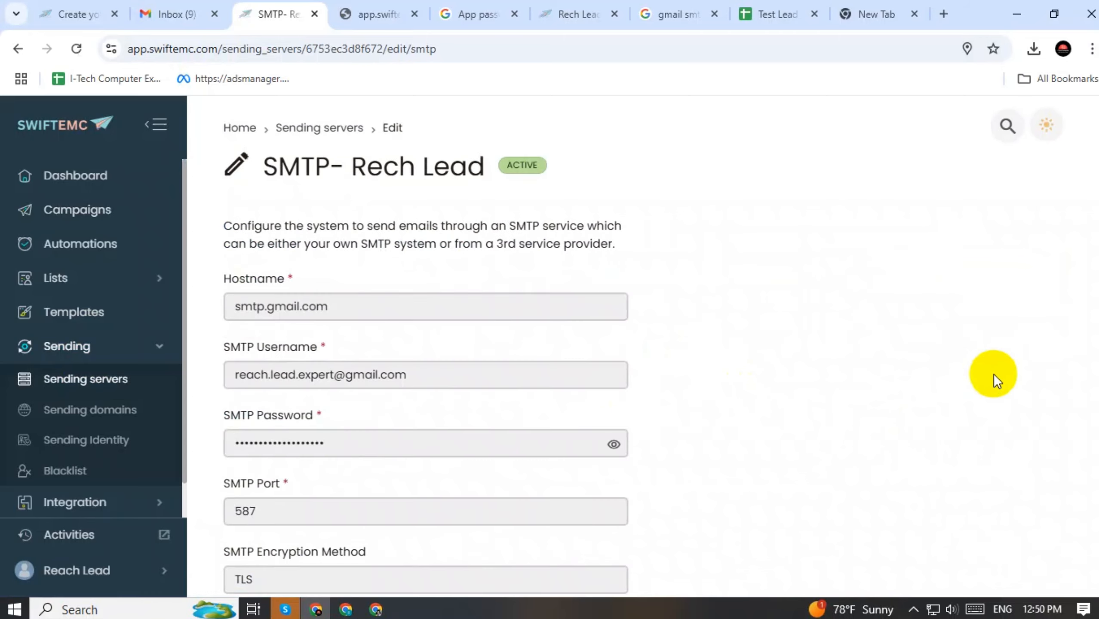
pyautogui.scroll(-12, 543, 334)
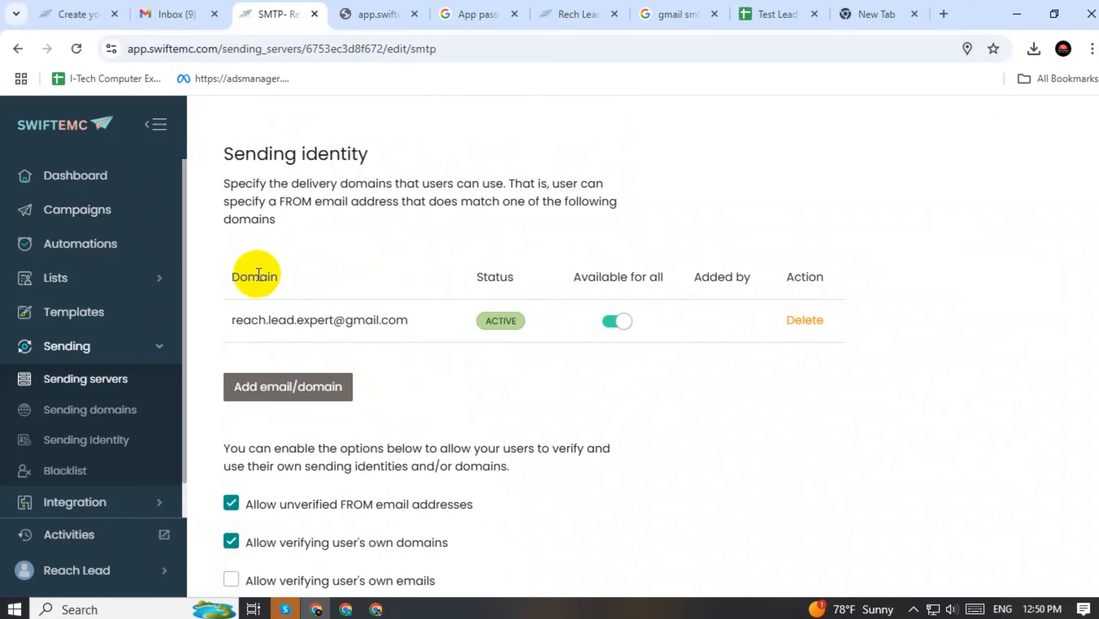
pyautogui.scroll(4, 263, 373)
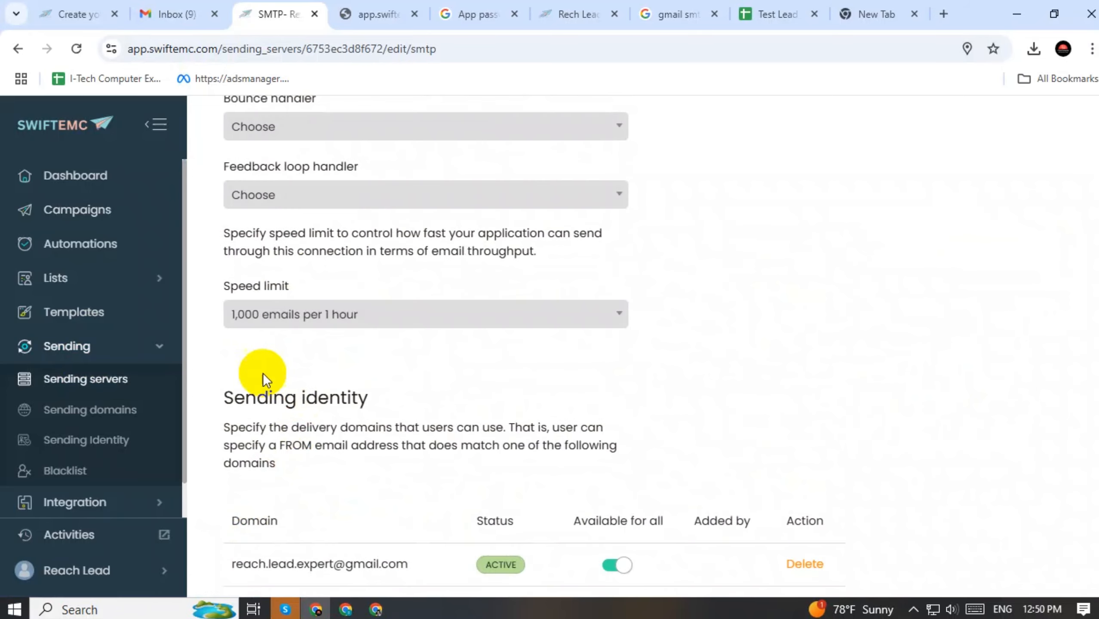
pyautogui.click(240, 323)
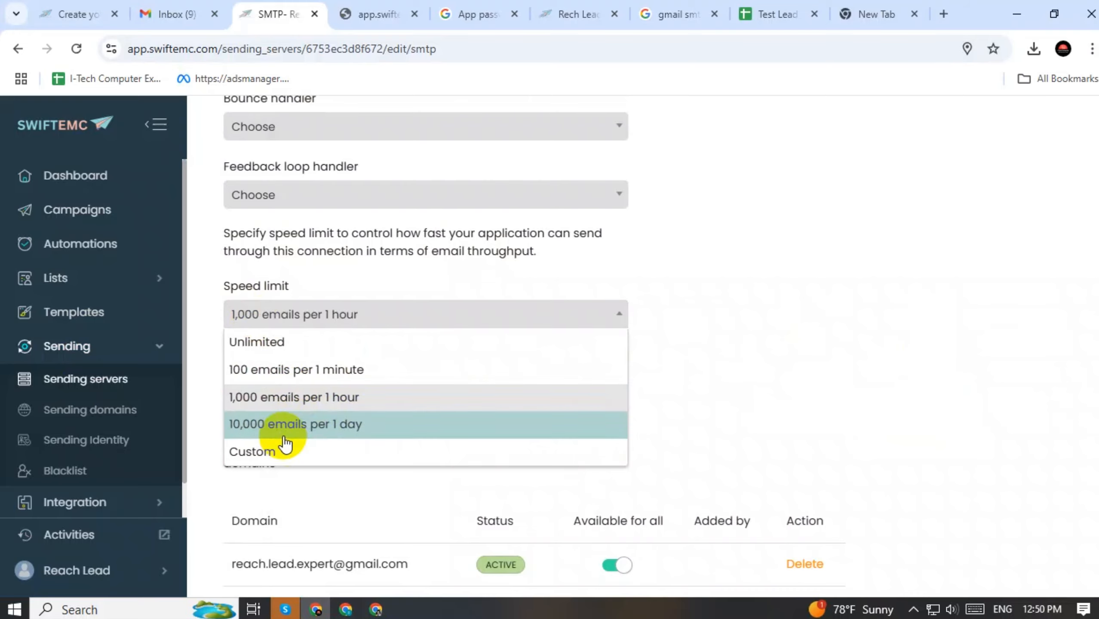
pyautogui.click(265, 452)
pyautogui.click(596, 336)
pyautogui.doubleClick(442, 335)
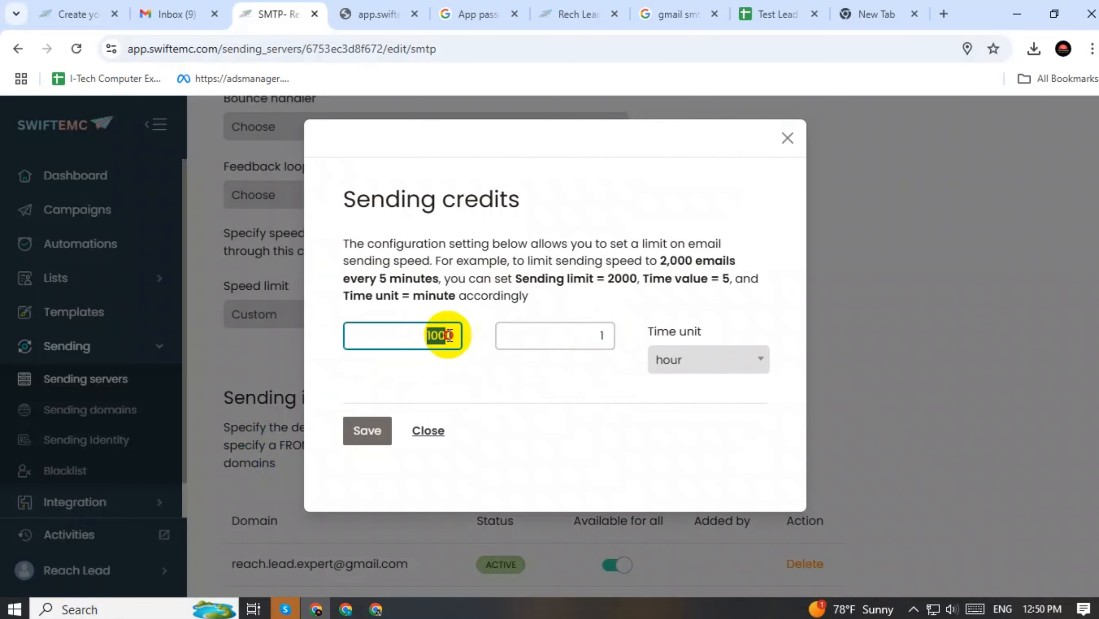
pyautogui.click(669, 360)
pyautogui.click(687, 417)
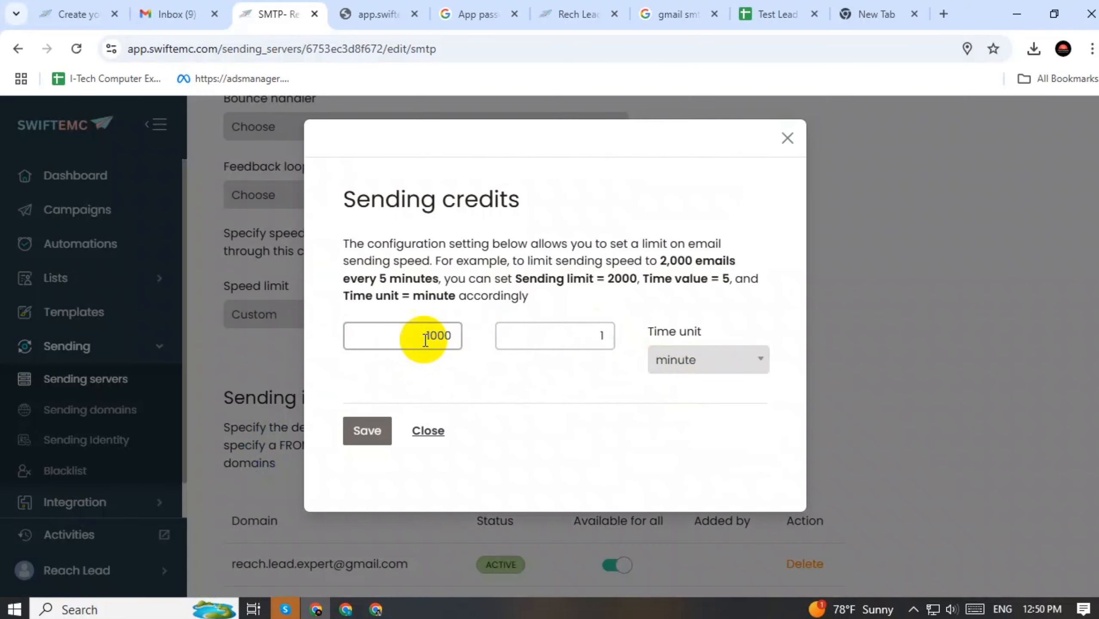
pyautogui.moveTo(429, 336); pyautogui.dragTo(483, 338)
pyautogui.write('1')
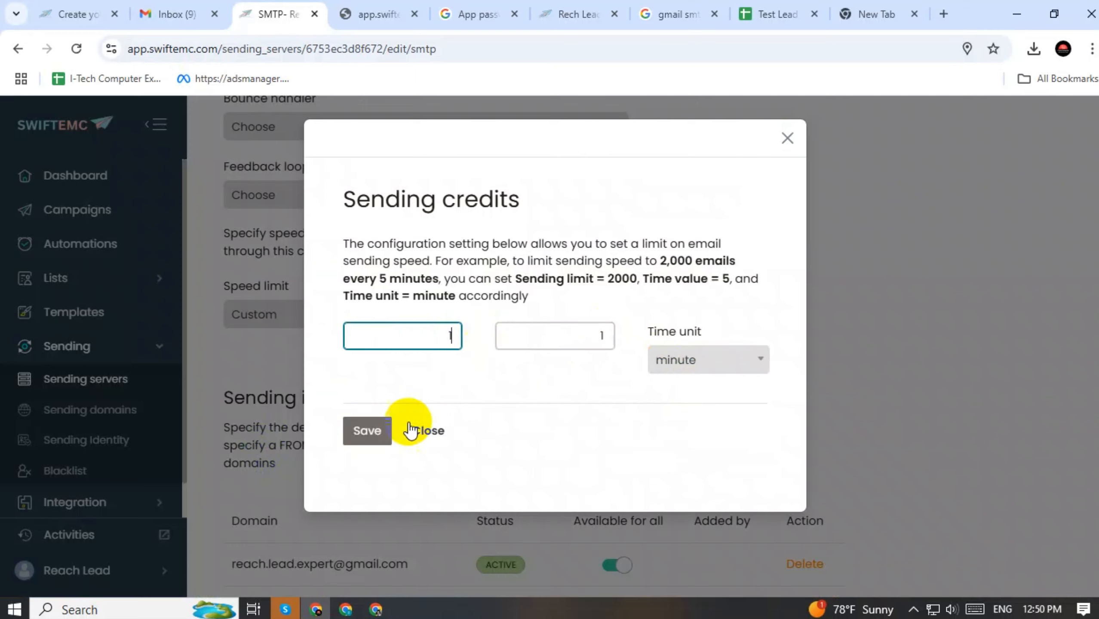
pyautogui.click(367, 430)
pyautogui.scroll(-8, 451, 394)
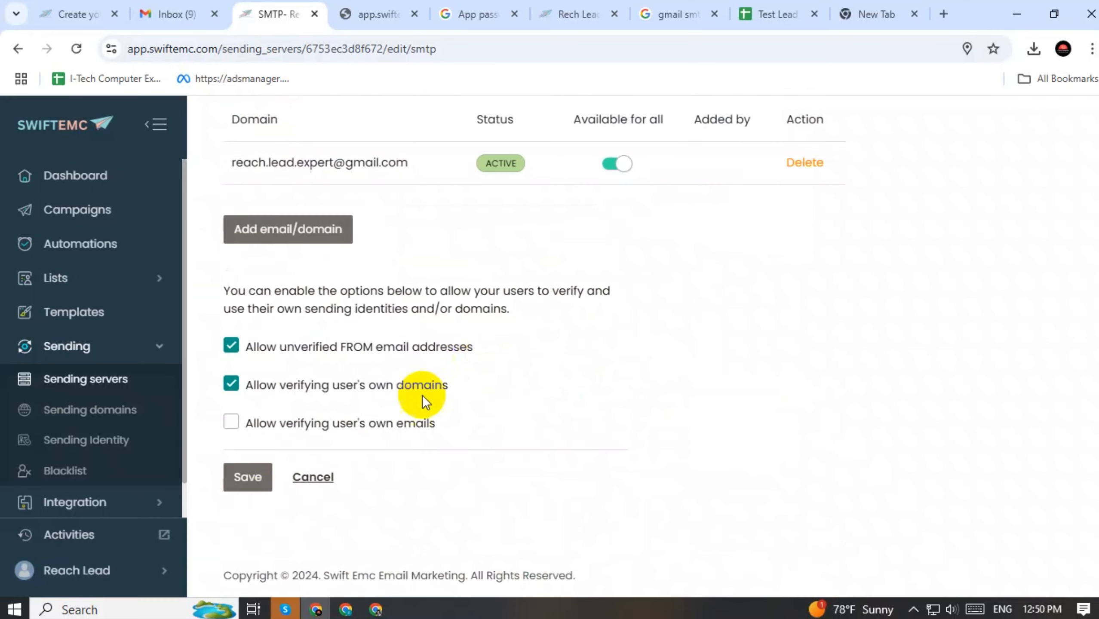
pyautogui.click(224, 487)
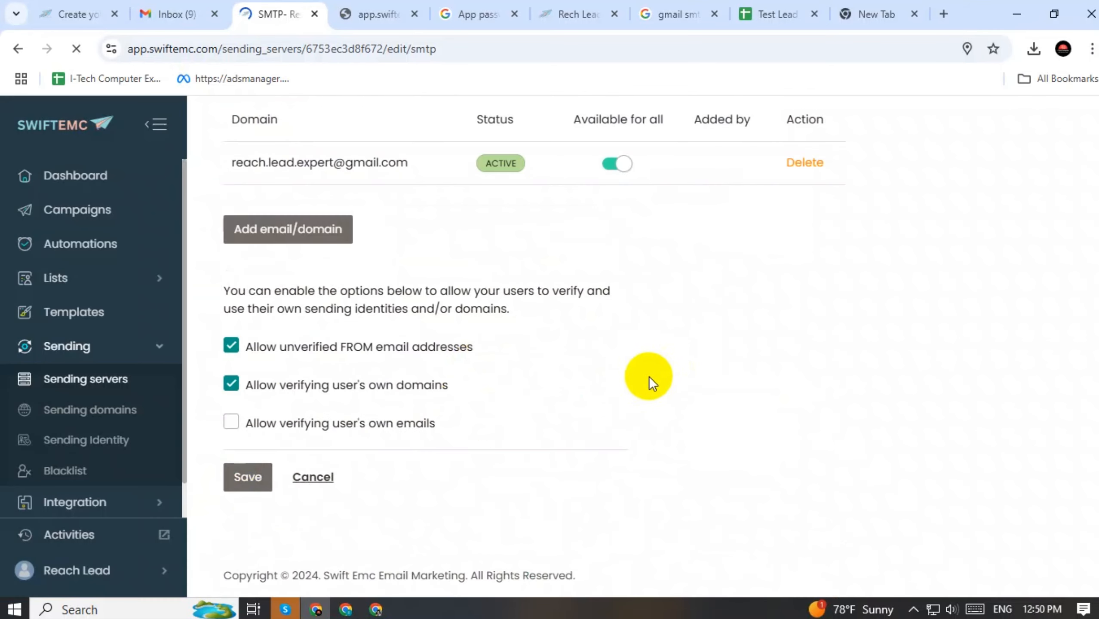
# Check that the Gmail SMTP server lists 3 sent and a 1/1 minute sending limit
pyautogui.click(92, 381)
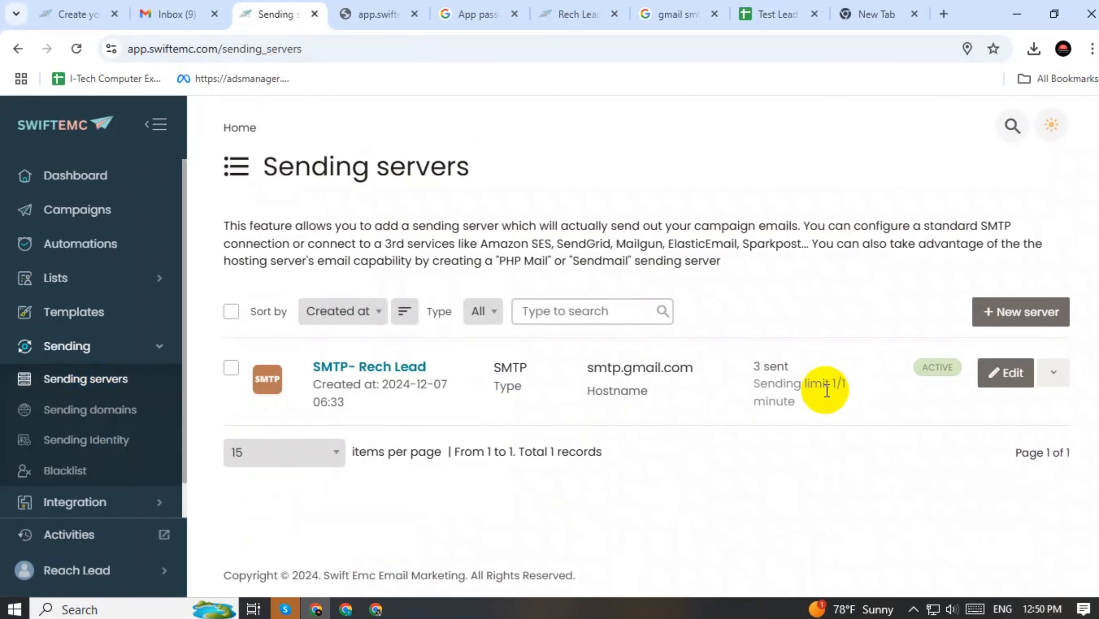
pyautogui.moveTo(827, 391); pyautogui.dragTo(855, 381)
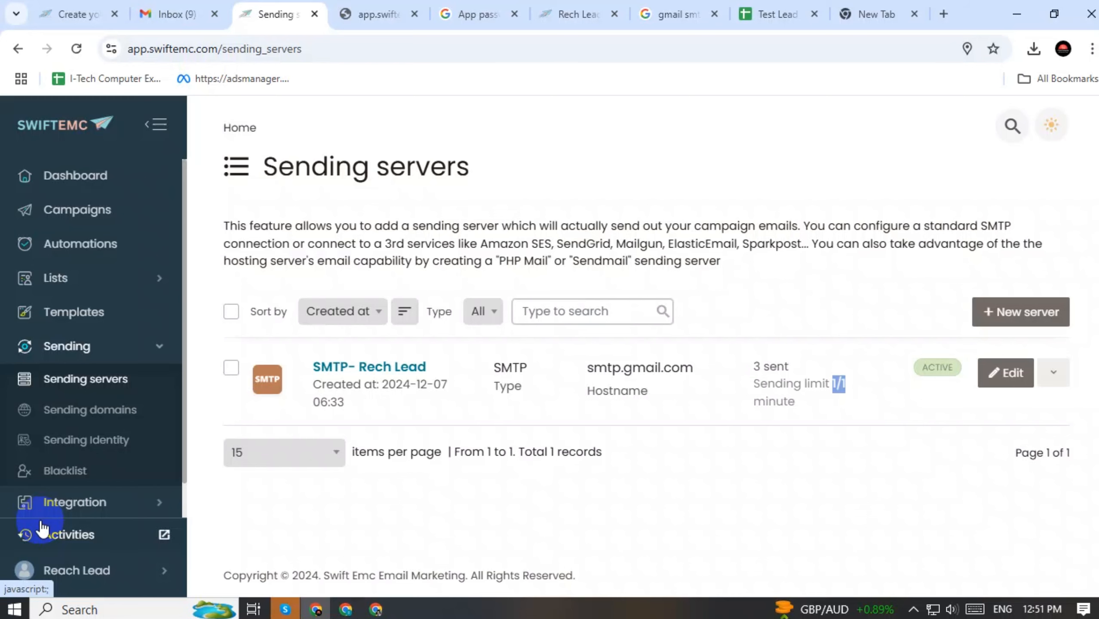
# Refresh the first recipient's Gmail inbox, then open Gmail fresh in a new tab
pyautogui.click(158, 13)
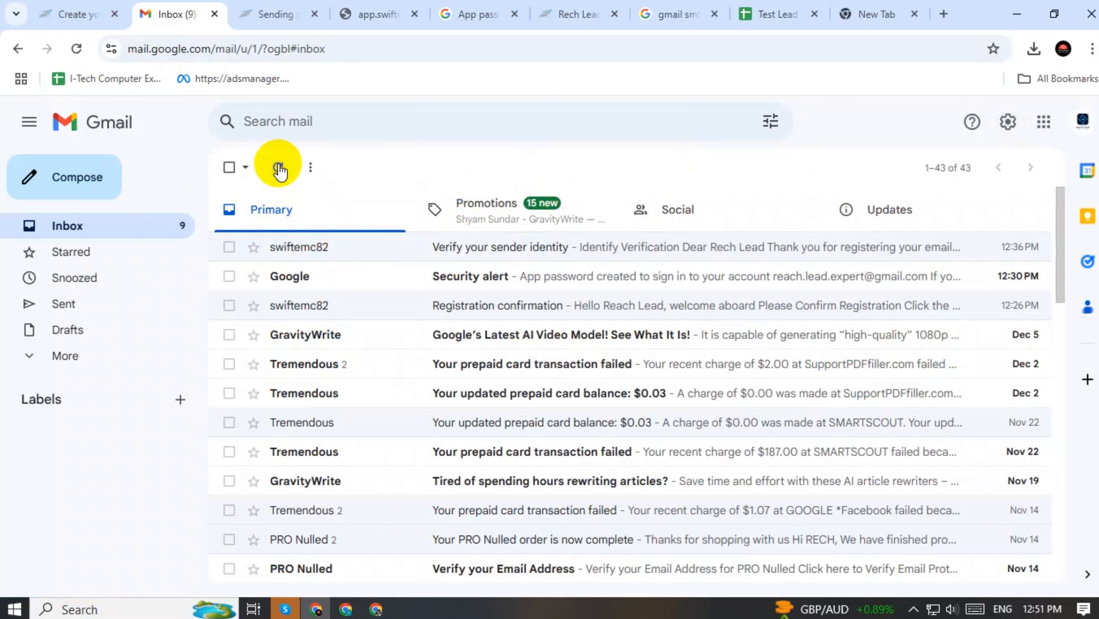
pyautogui.click(280, 170)
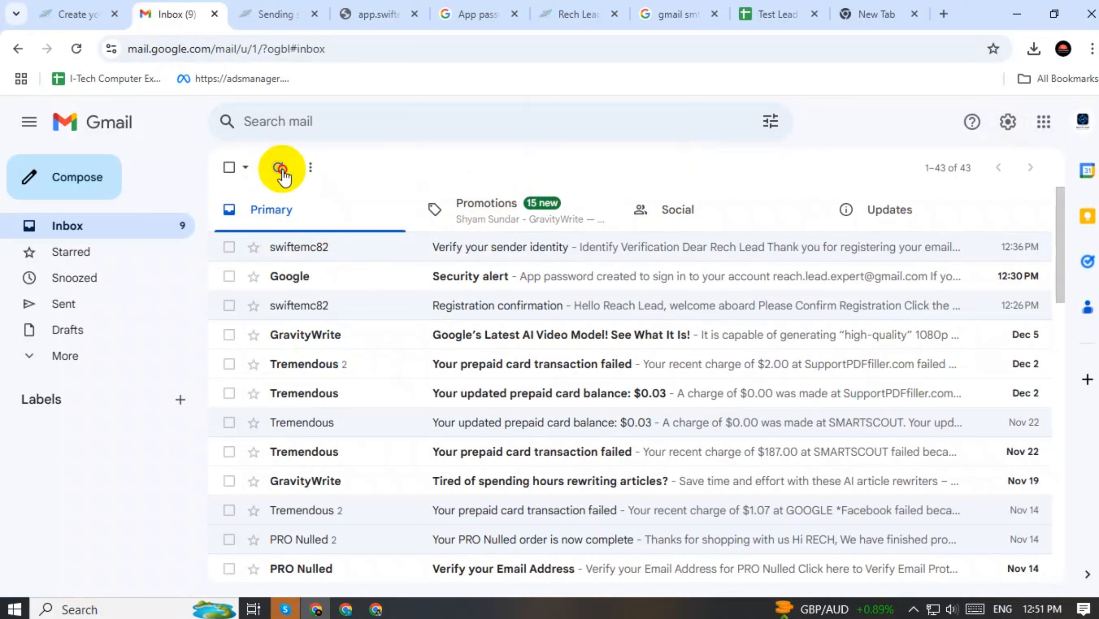
pyautogui.click(281, 170)
pyautogui.click(66, 363)
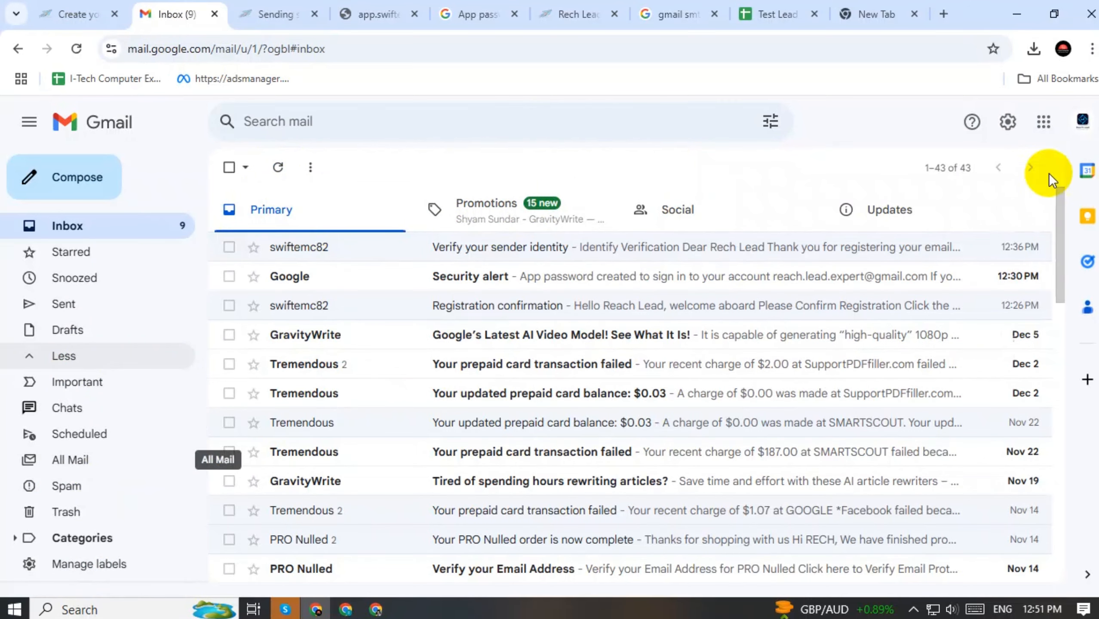
pyautogui.click(472, 9)
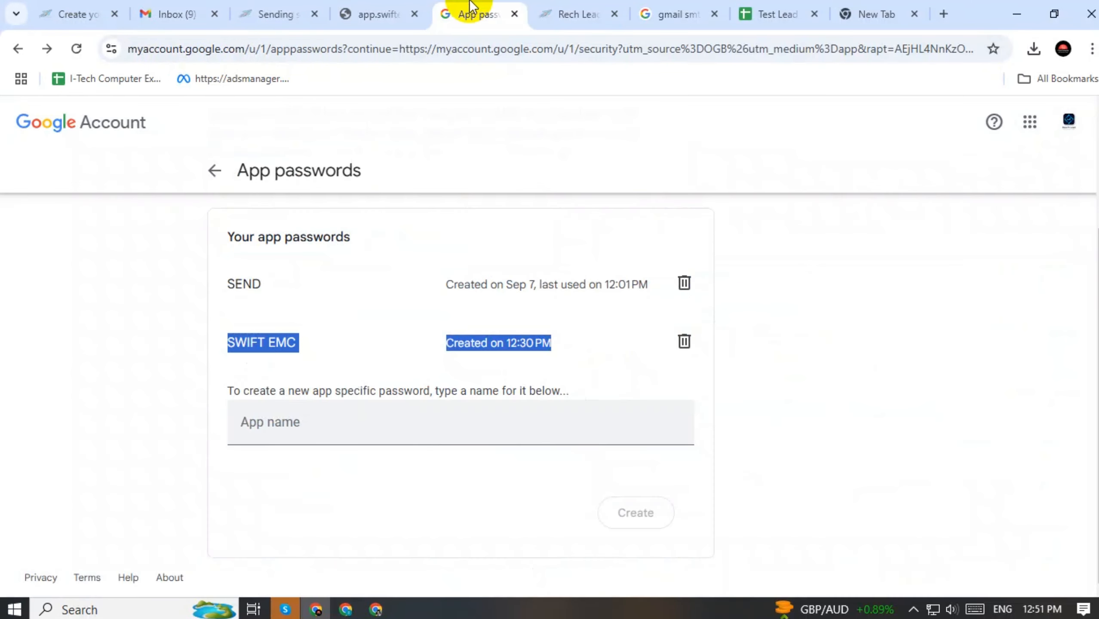
pyautogui.click(877, 13)
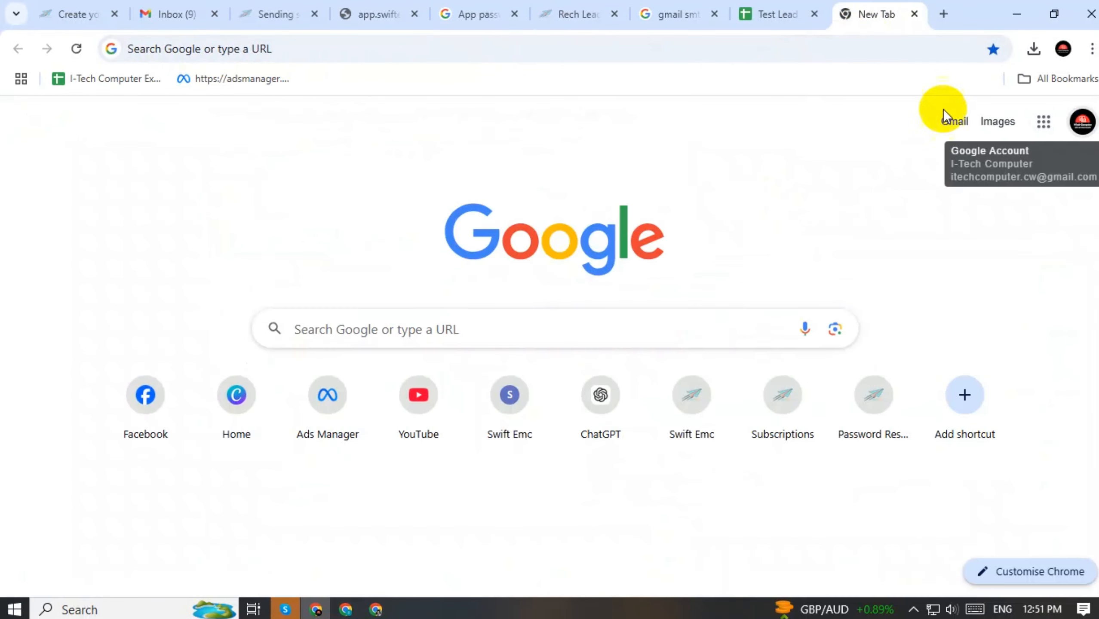
pyautogui.click(957, 120)
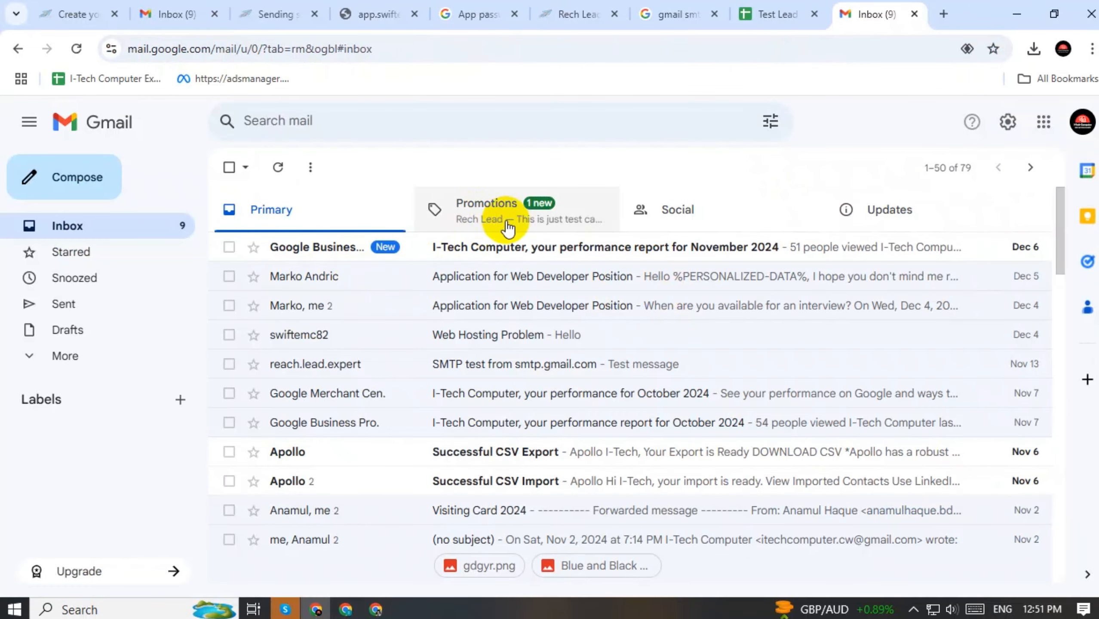
# Look through the Primary and Promotions categories, ending on the Promotions inbox
pyautogui.click(481, 219)
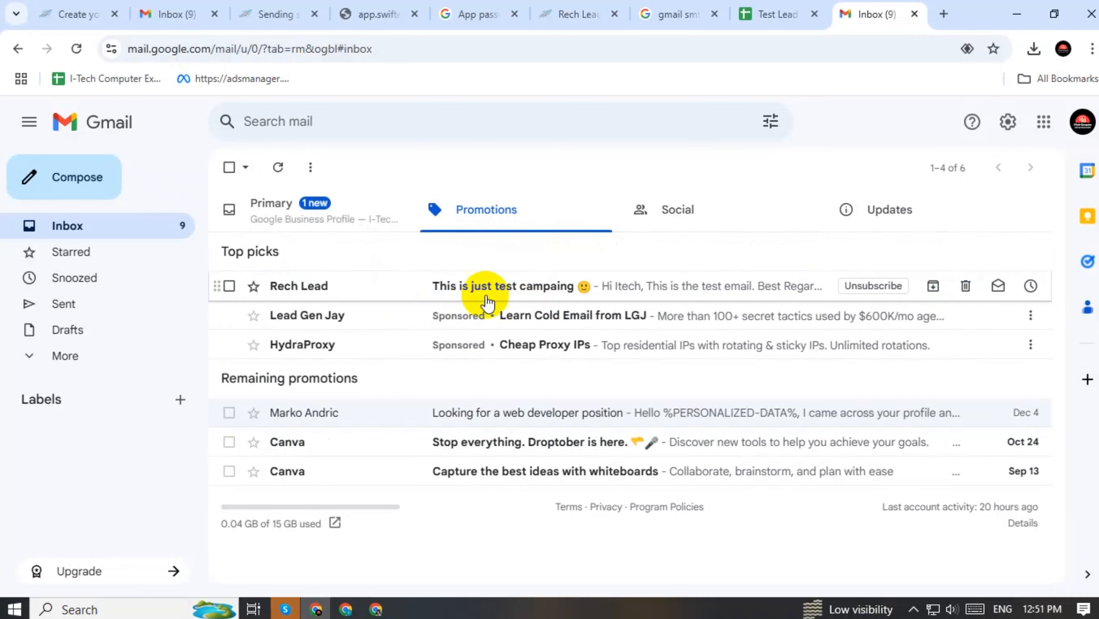
pyautogui.click(299, 215)
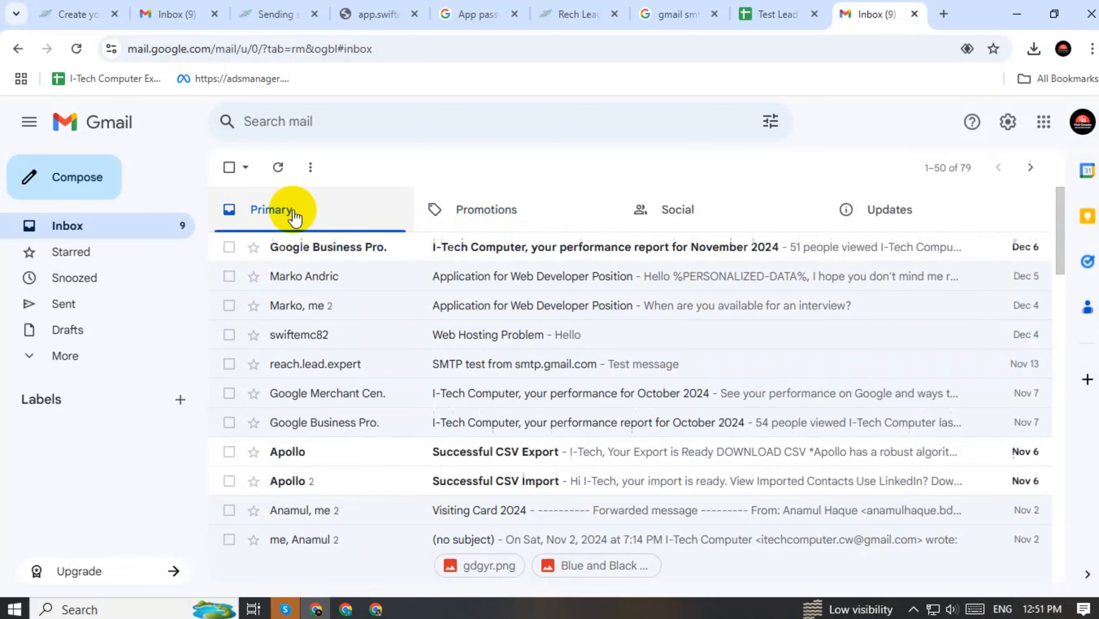
pyautogui.click(437, 222)
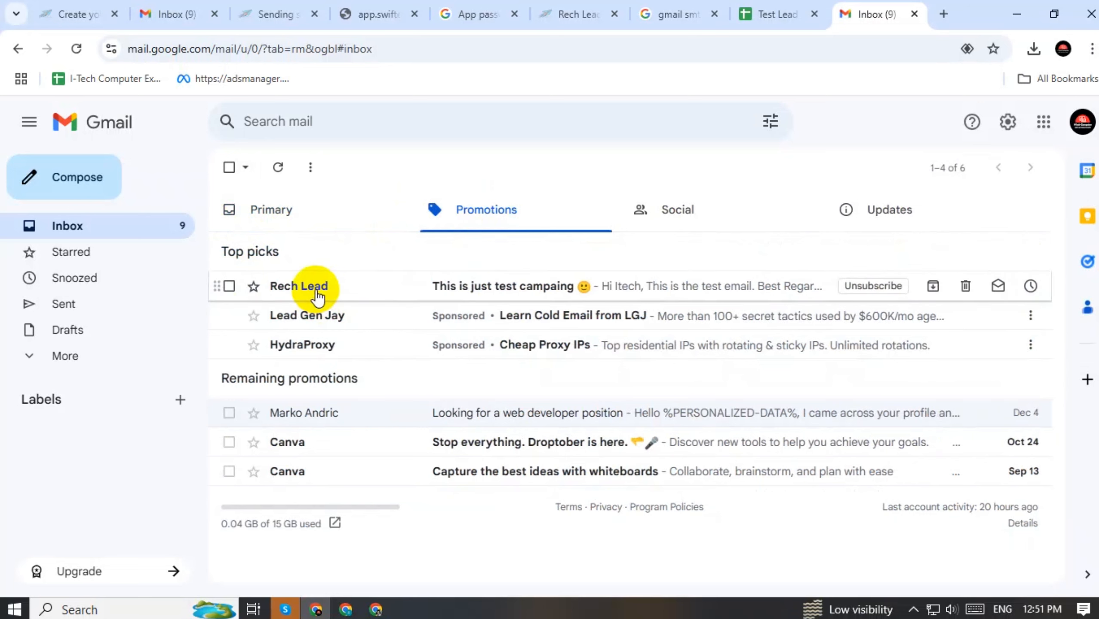
pyautogui.click(259, 212)
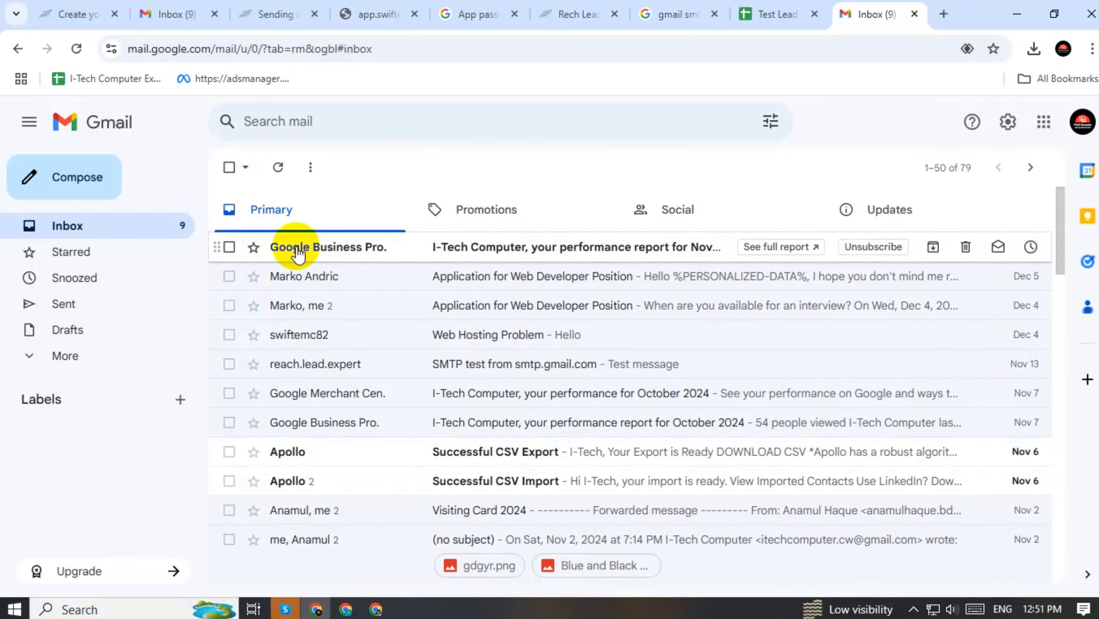
pyautogui.click(86, 359)
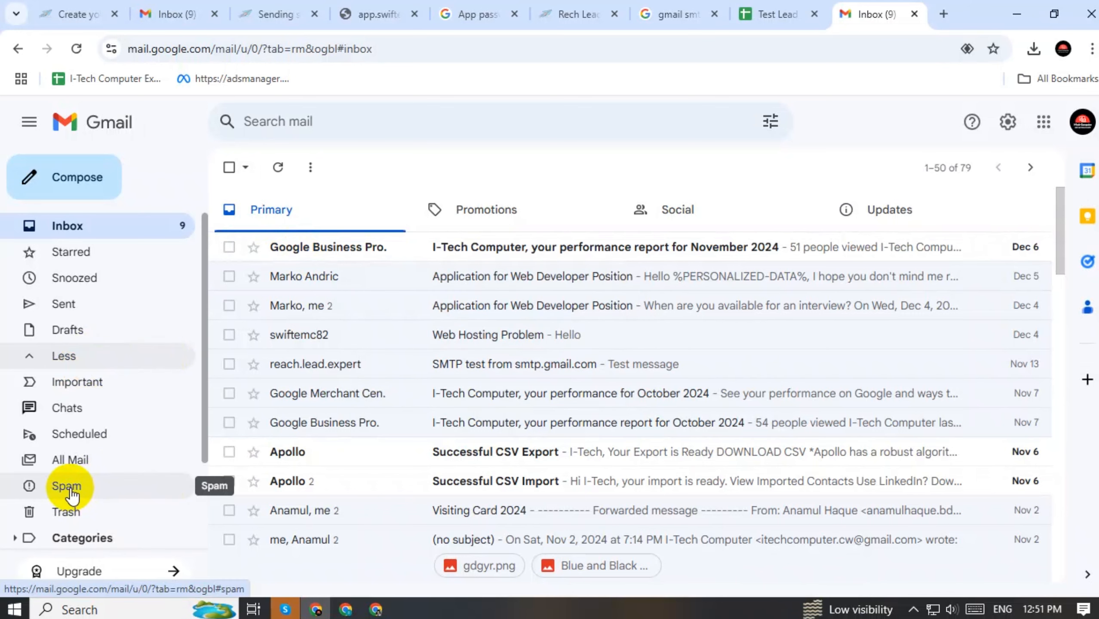
pyautogui.click(478, 209)
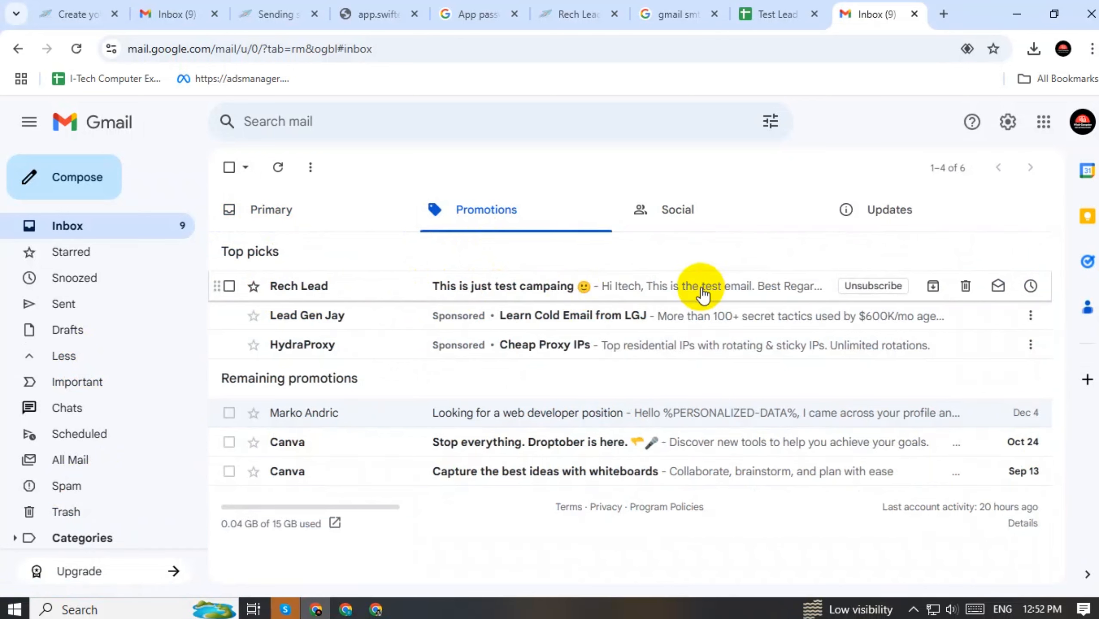
# Open the Rech Lead email, verifying the receiving account and the sender name Rech Lead
pyautogui.click(668, 294)
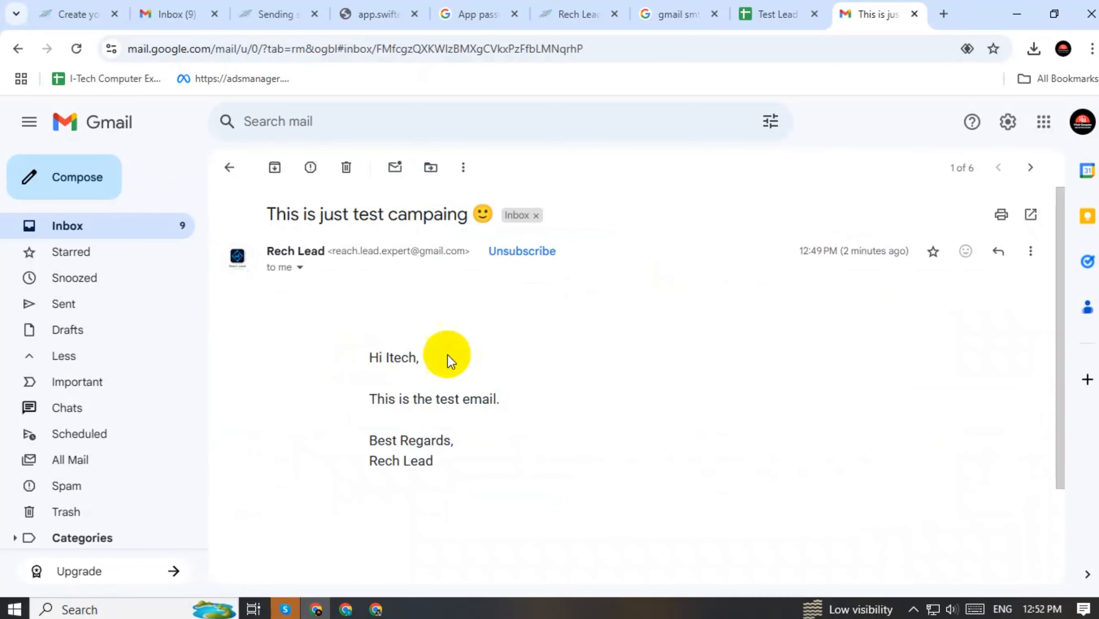
pyautogui.click(1082, 119)
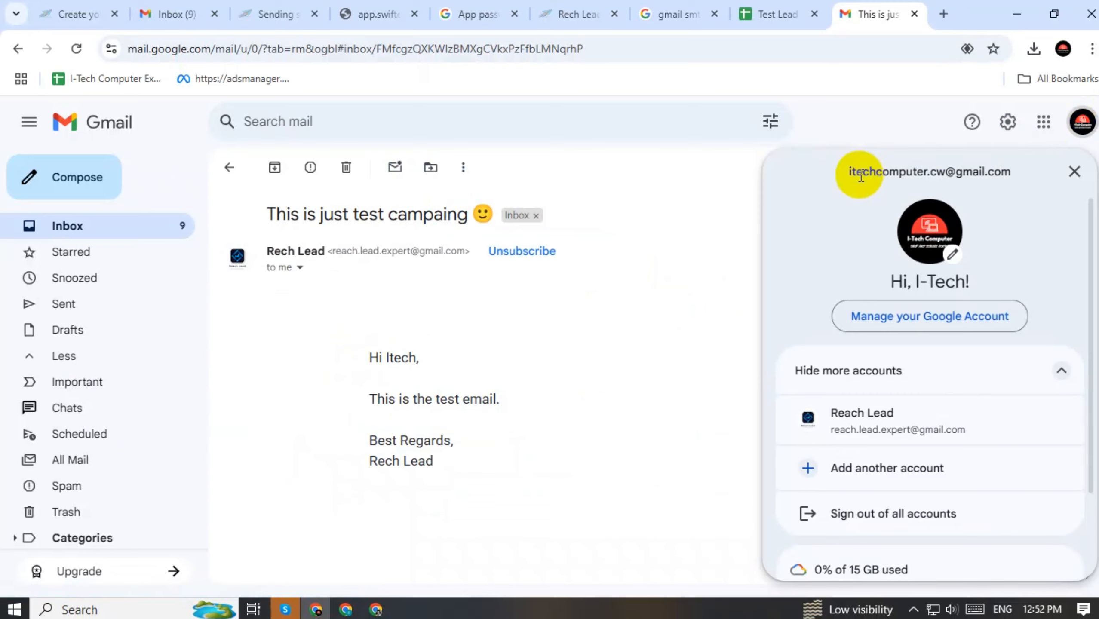
pyautogui.moveTo(862, 171); pyautogui.dragTo(967, 171)
pyautogui.click(300, 342)
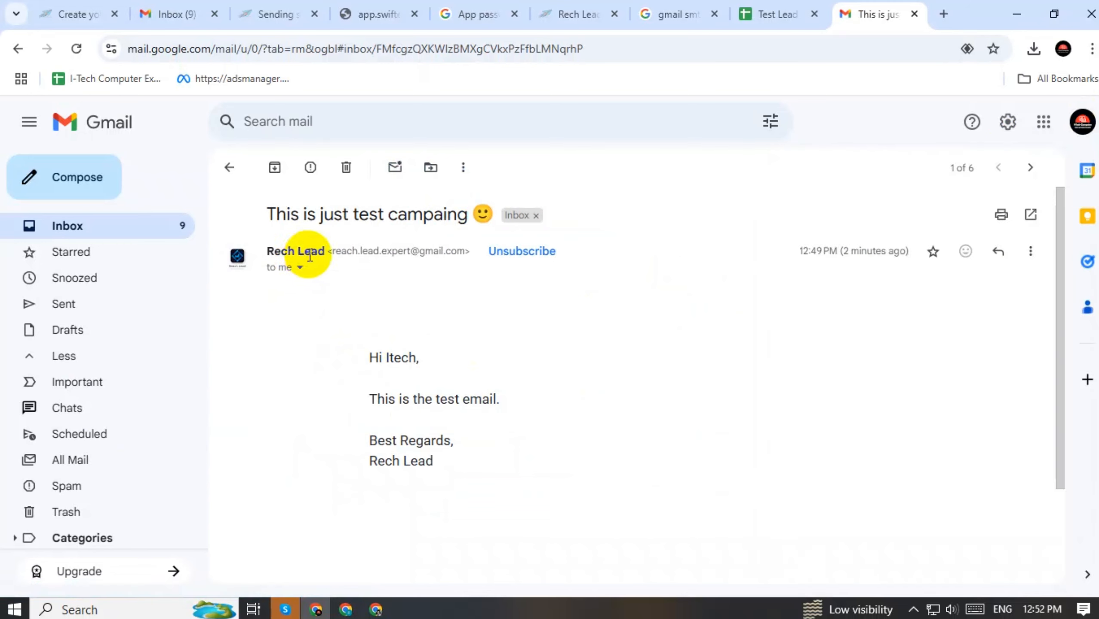
pyautogui.moveTo(265, 252); pyautogui.dragTo(326, 246)
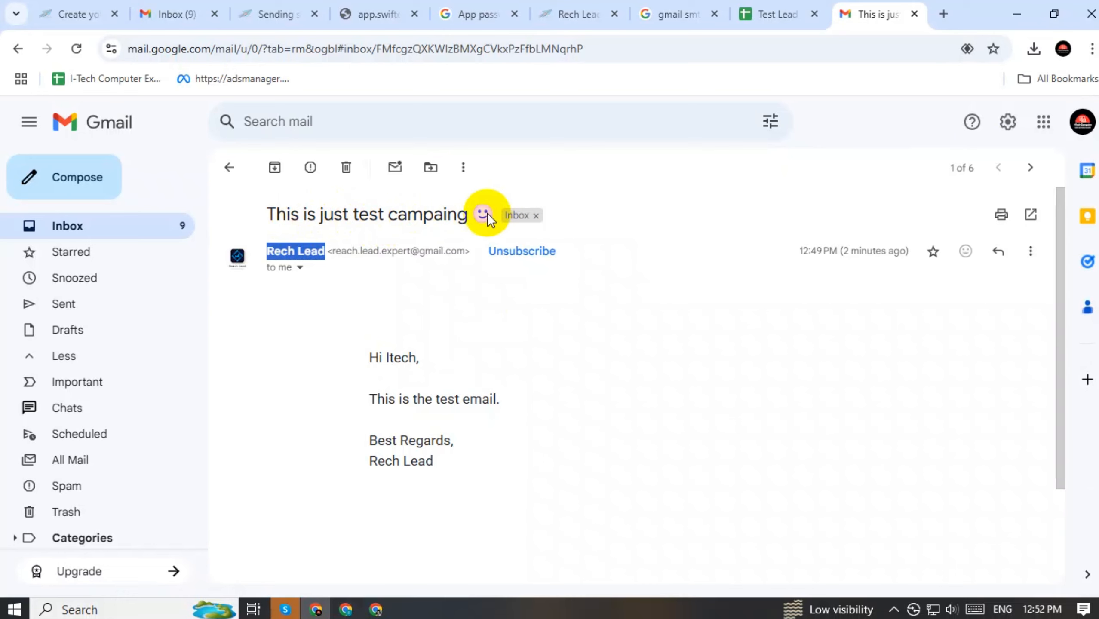
pyautogui.click(1062, 48)
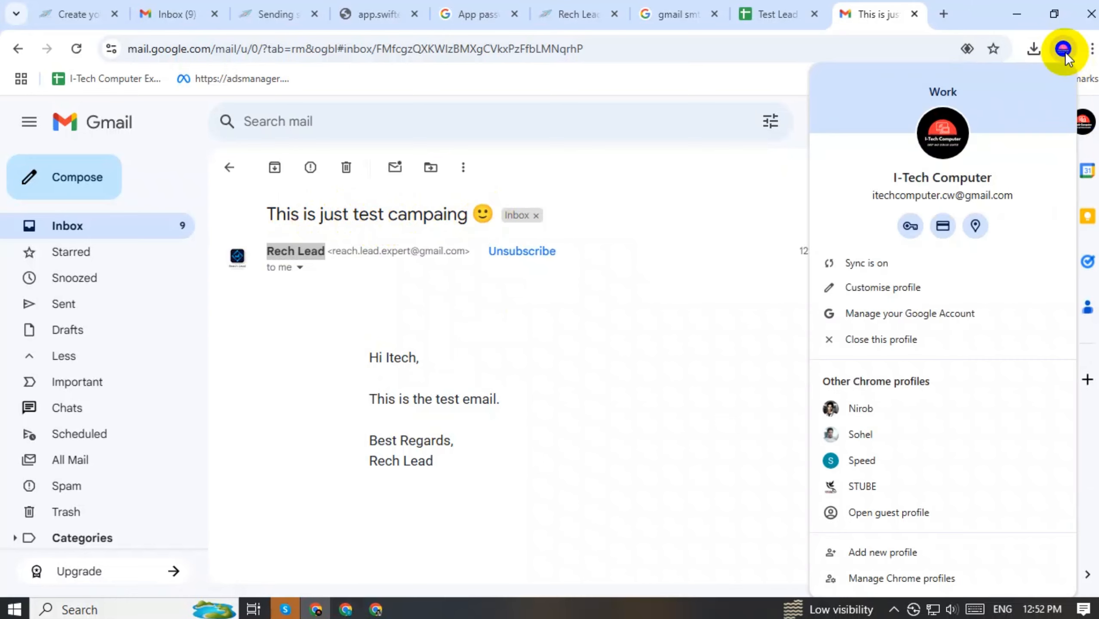
# In the second recipient's Speed profile, open the Rech Lead email in Gmail and show its images
pyautogui.click(861, 460)
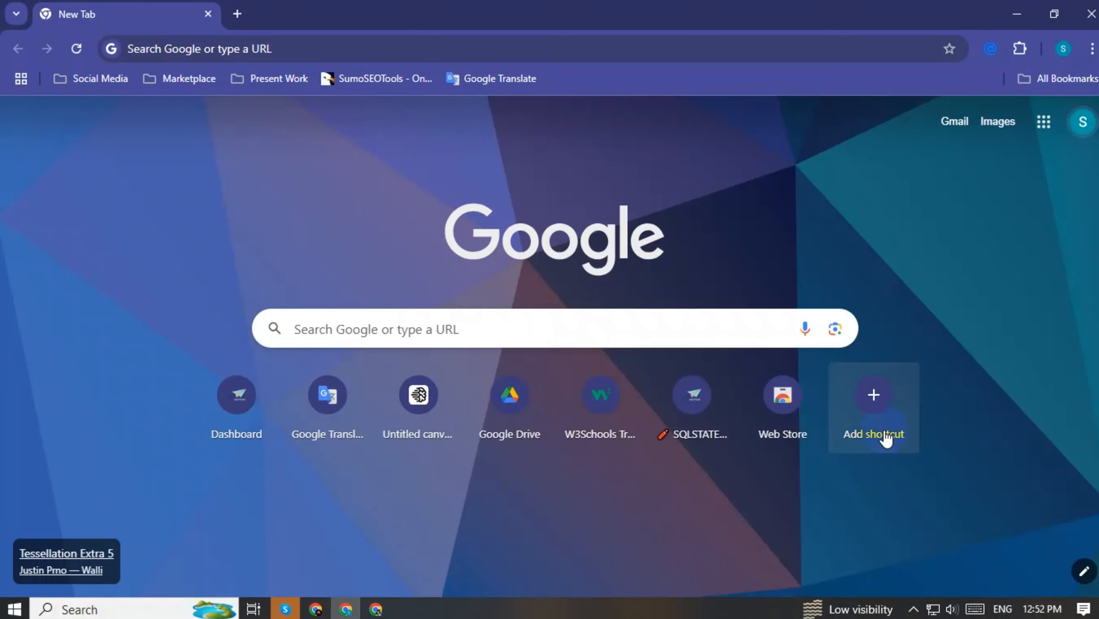
pyautogui.click(953, 123)
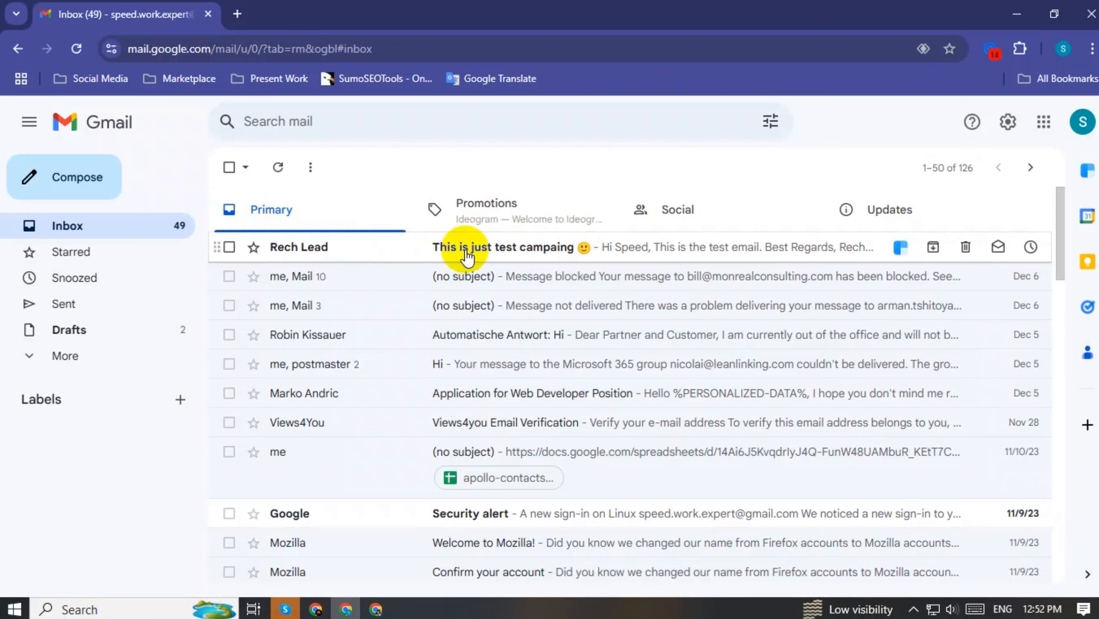
pyautogui.click(625, 255)
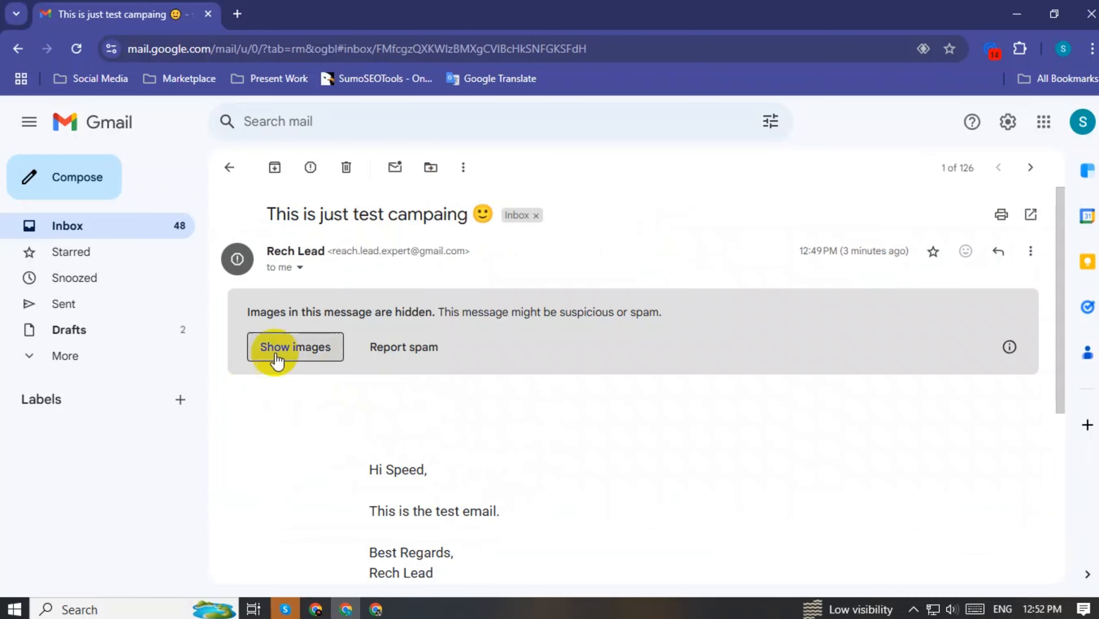
pyautogui.click(297, 351)
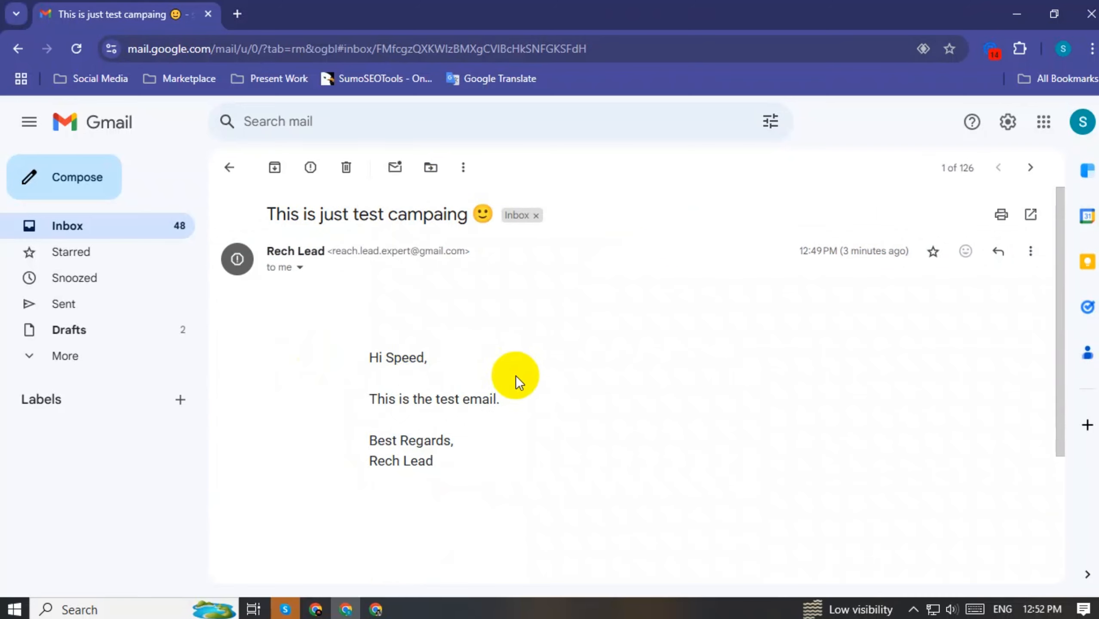
pyautogui.scroll(-3, 538, 390)
pyautogui.scroll(3, 561, 403)
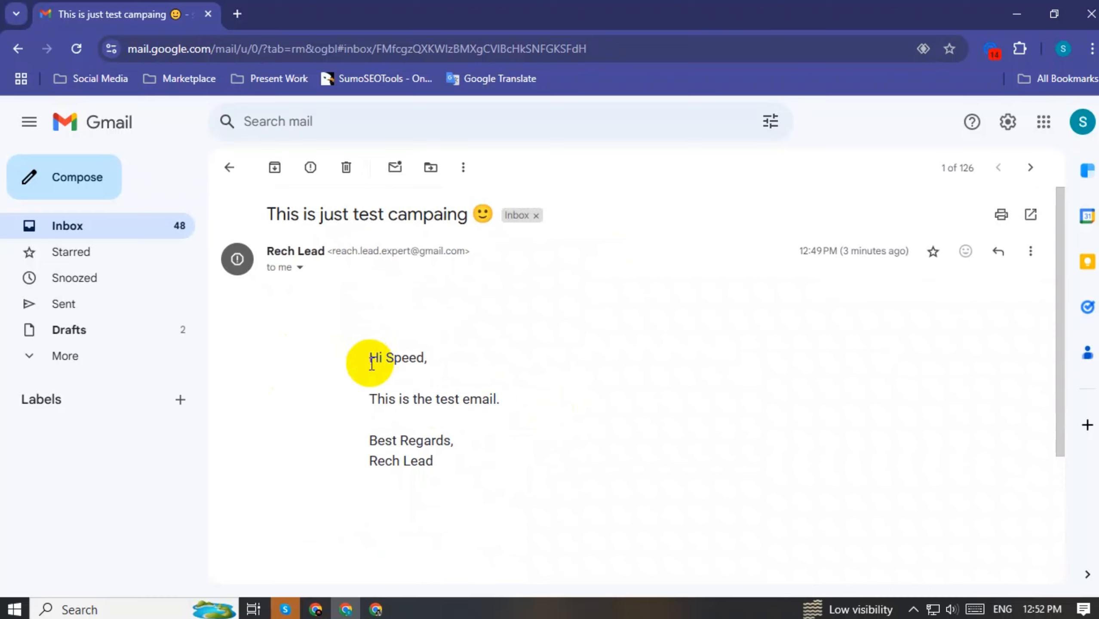
# Confirm the greeting names the recipient above 'This is the test email.', then return to the inbox
pyautogui.moveTo(368, 357); pyautogui.dragTo(423, 359)
pyautogui.click(387, 358)
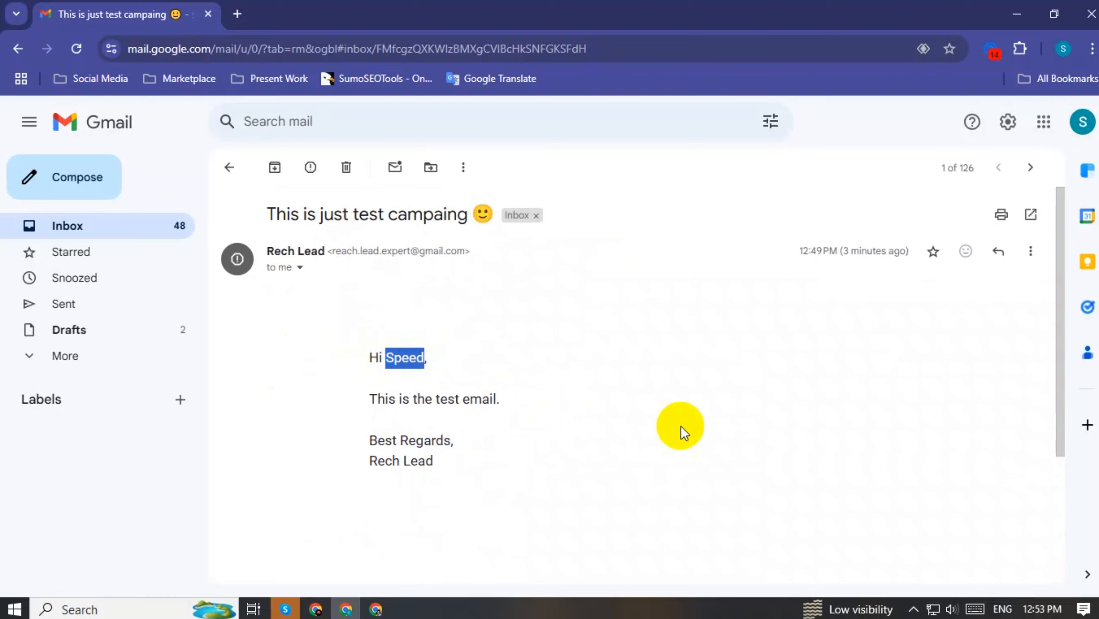
pyautogui.moveTo(369, 399); pyautogui.dragTo(568, 409)
pyautogui.moveTo(500, 477); pyautogui.dragTo(364, 351)
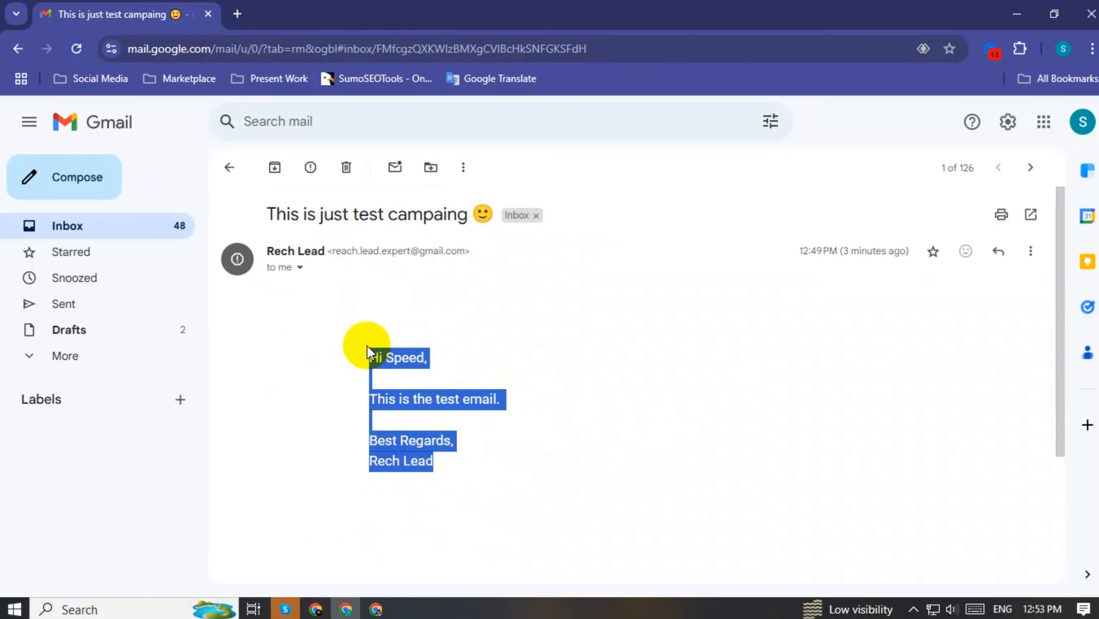
pyautogui.scroll(-3, 642, 385)
pyautogui.scroll(5, 639, 396)
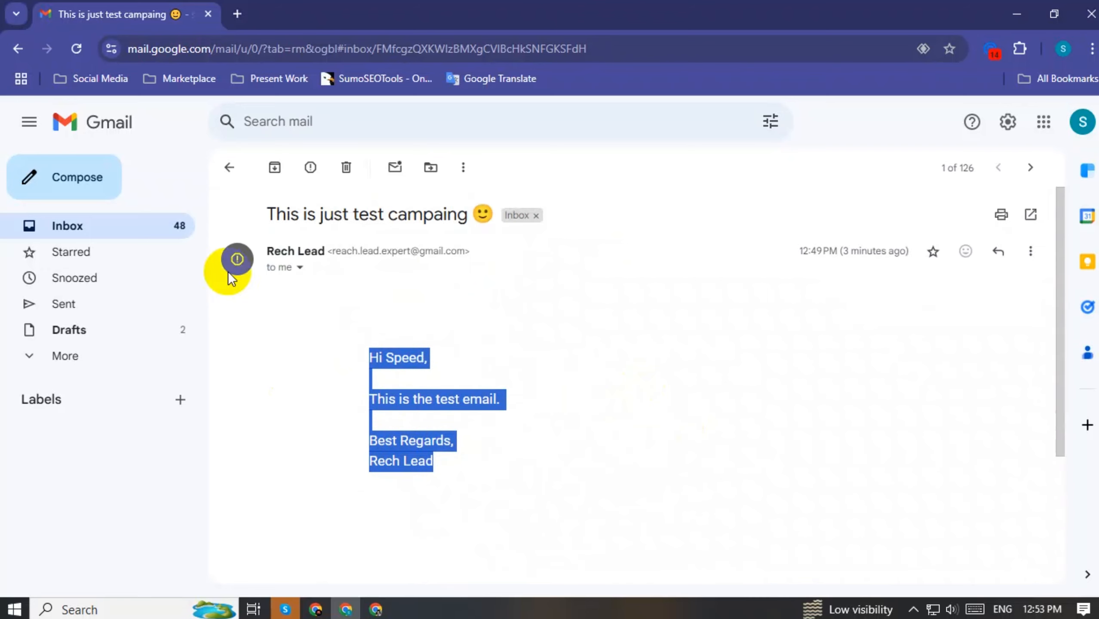
pyautogui.click(230, 169)
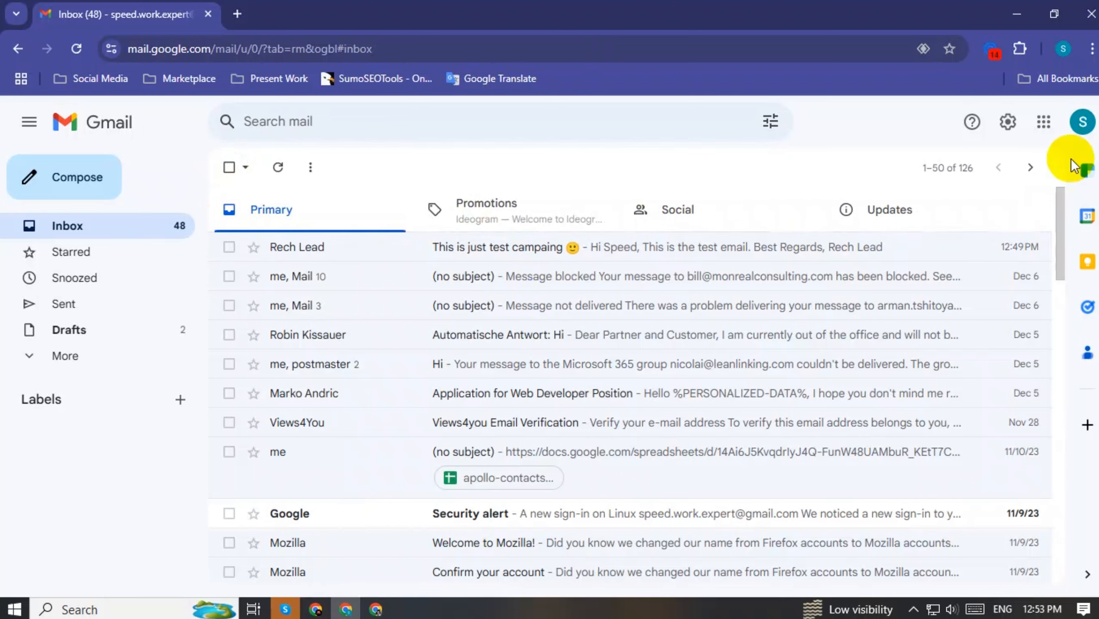
pyautogui.click(1063, 49)
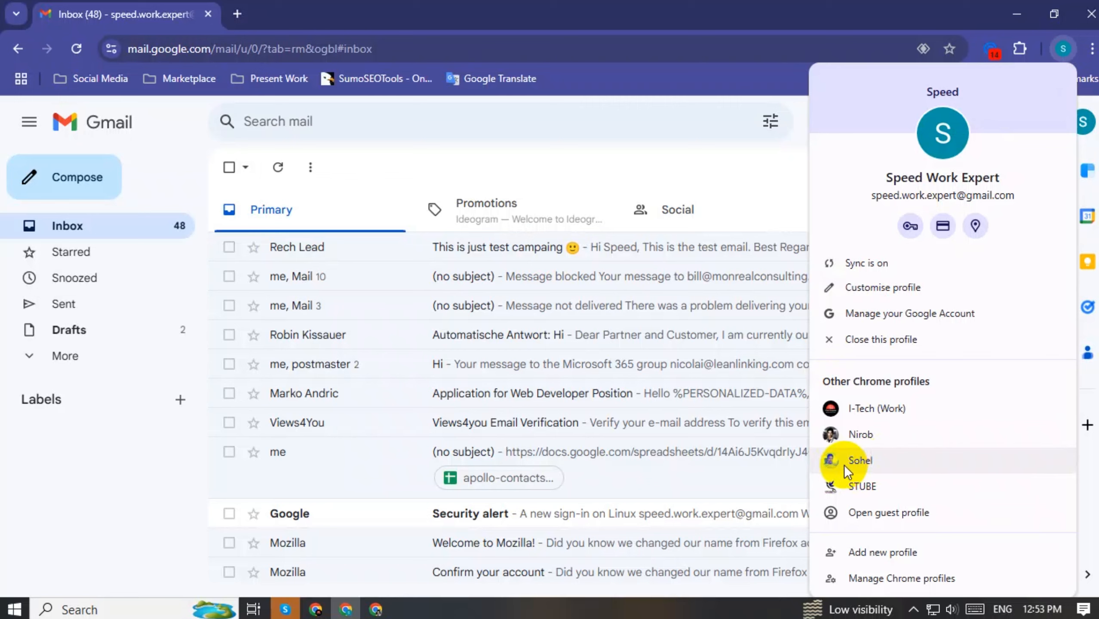
# In the third recipient's profile, open the Rech Lead email and check the greeting's name
pyautogui.click(856, 434)
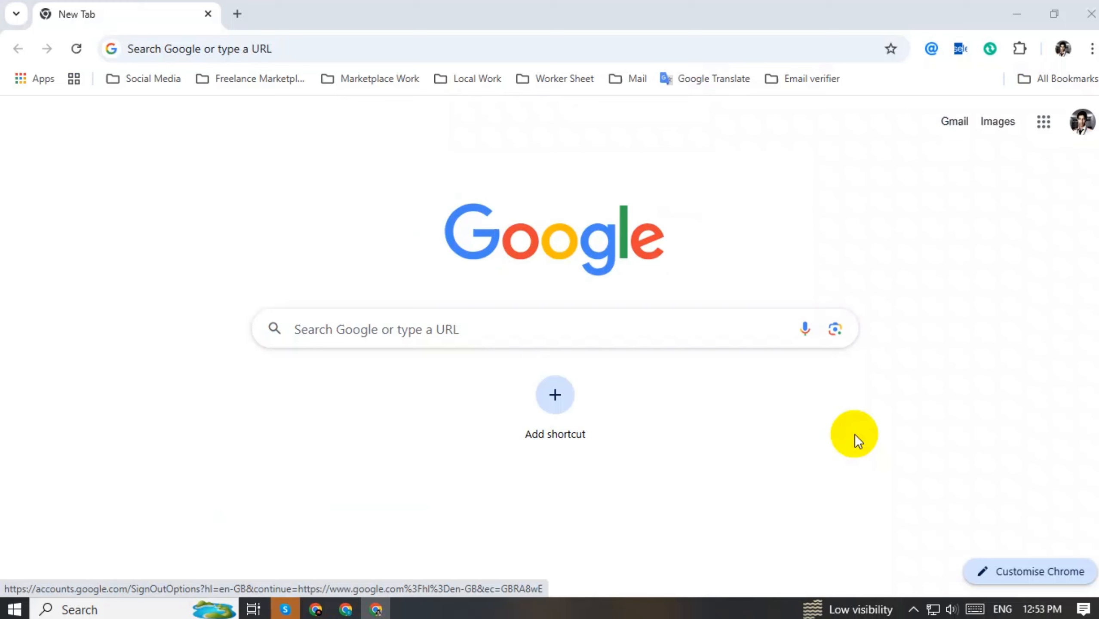
pyautogui.click(954, 123)
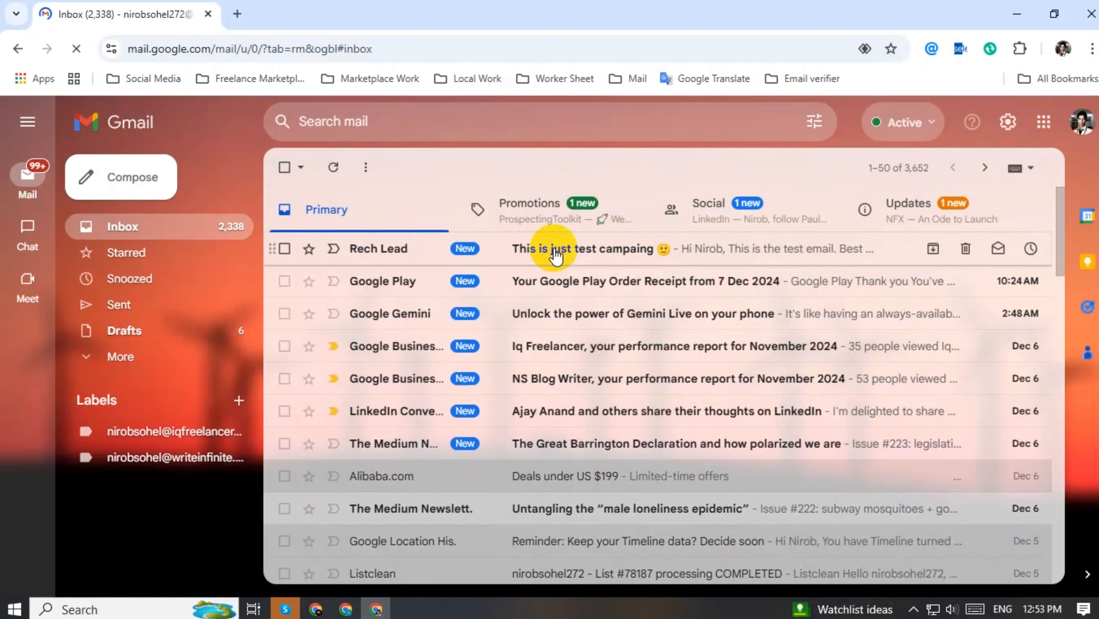
pyautogui.click(557, 251)
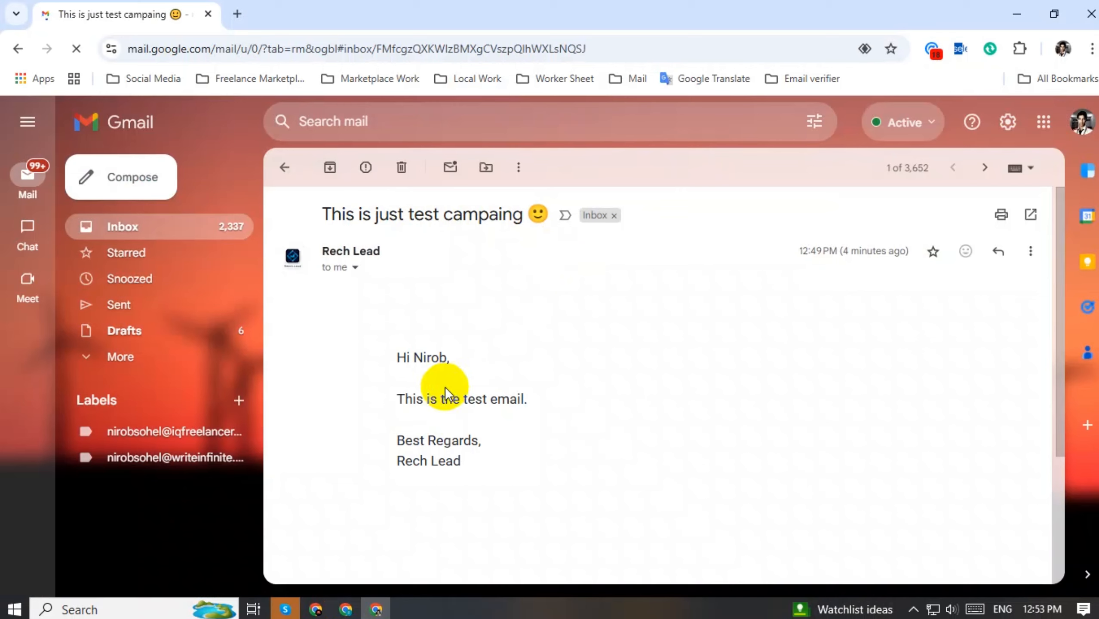
pyautogui.moveTo(414, 357); pyautogui.dragTo(448, 356)
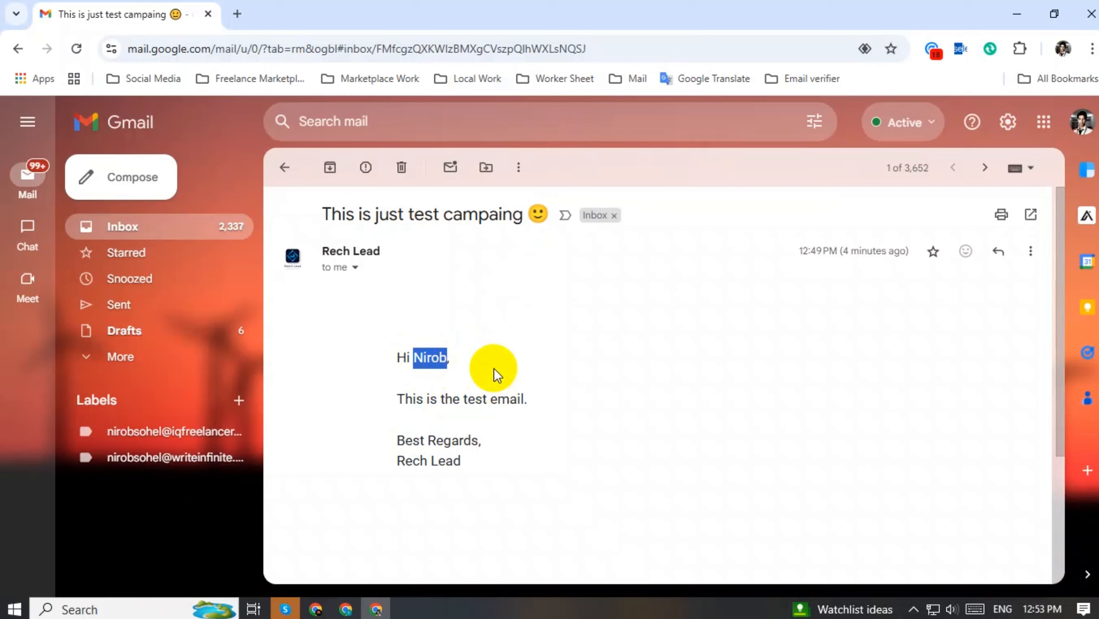
# Back in the sender's window, check the campaign preview tab's address and close the Ads Manager tab
pyautogui.click(316, 609)
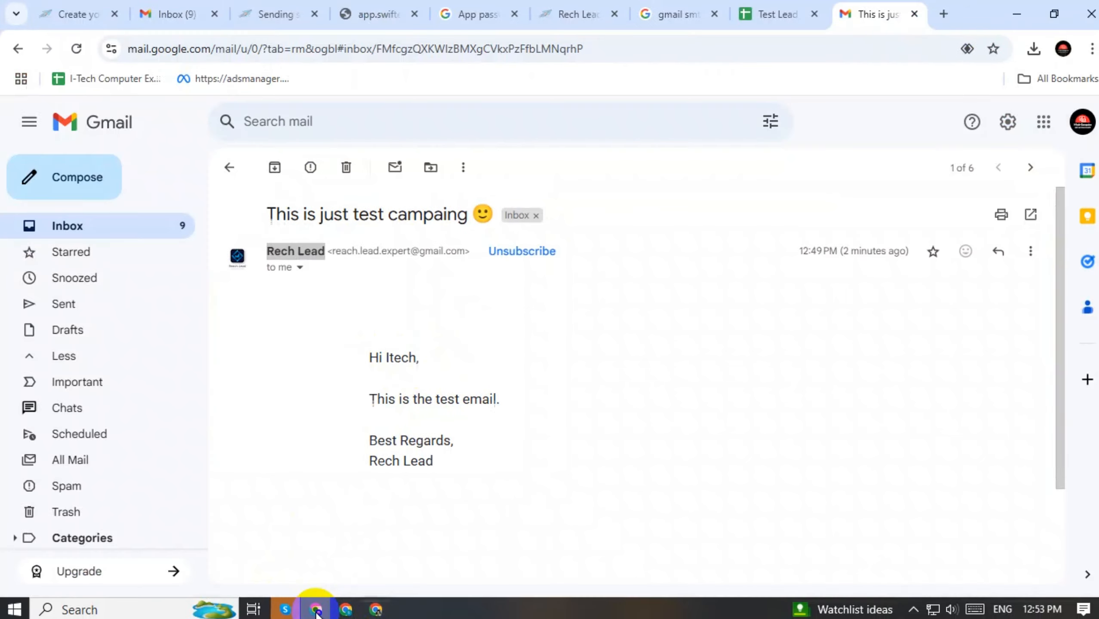
pyautogui.click(71, 13)
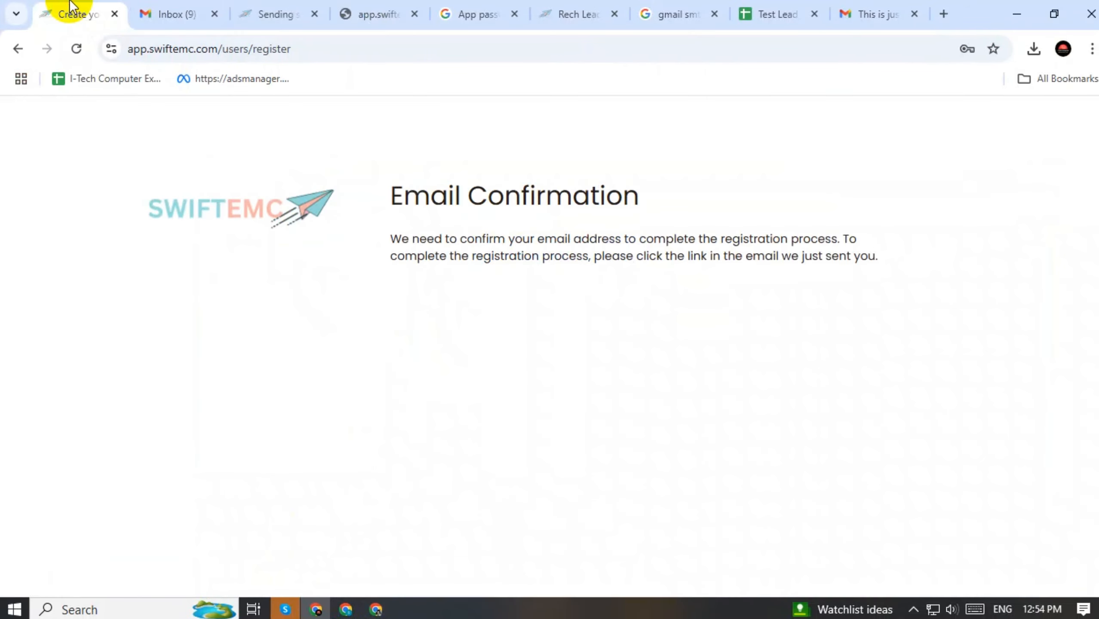
pyautogui.click(284, 11)
pyautogui.click(390, 12)
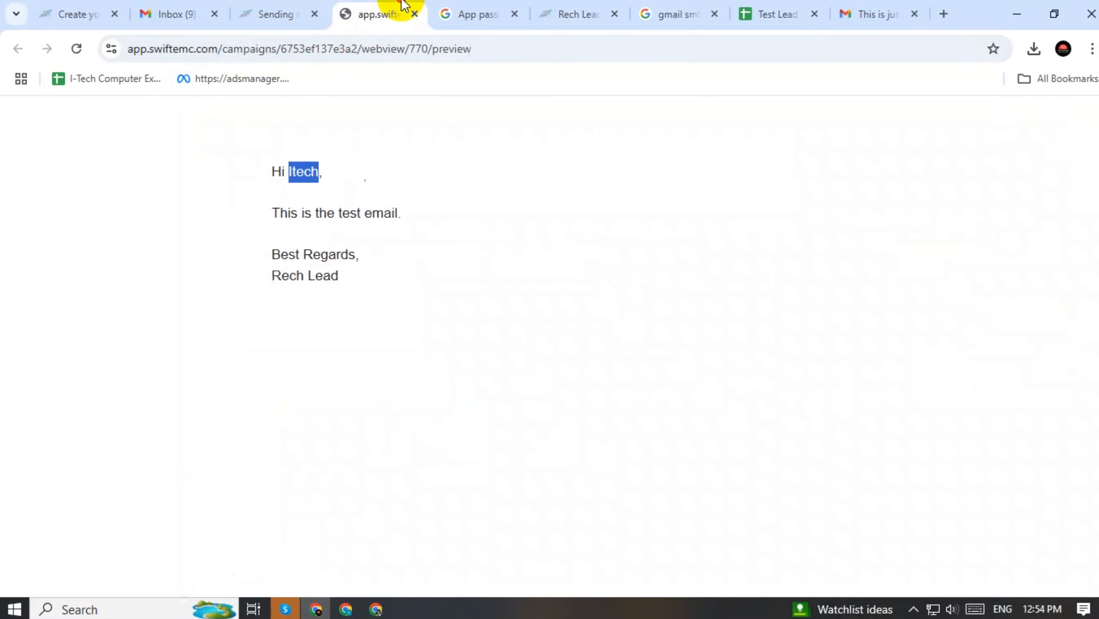
pyautogui.doubleClick(143, 49)
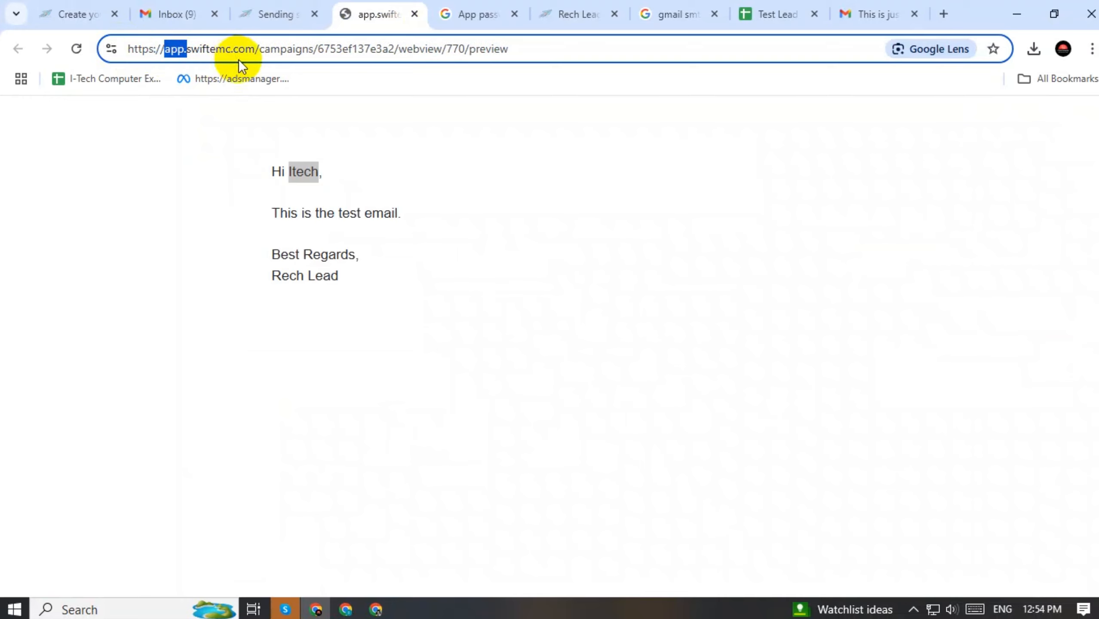
pyautogui.click(198, 71)
pyautogui.click(302, 50)
pyautogui.doubleClick(303, 49)
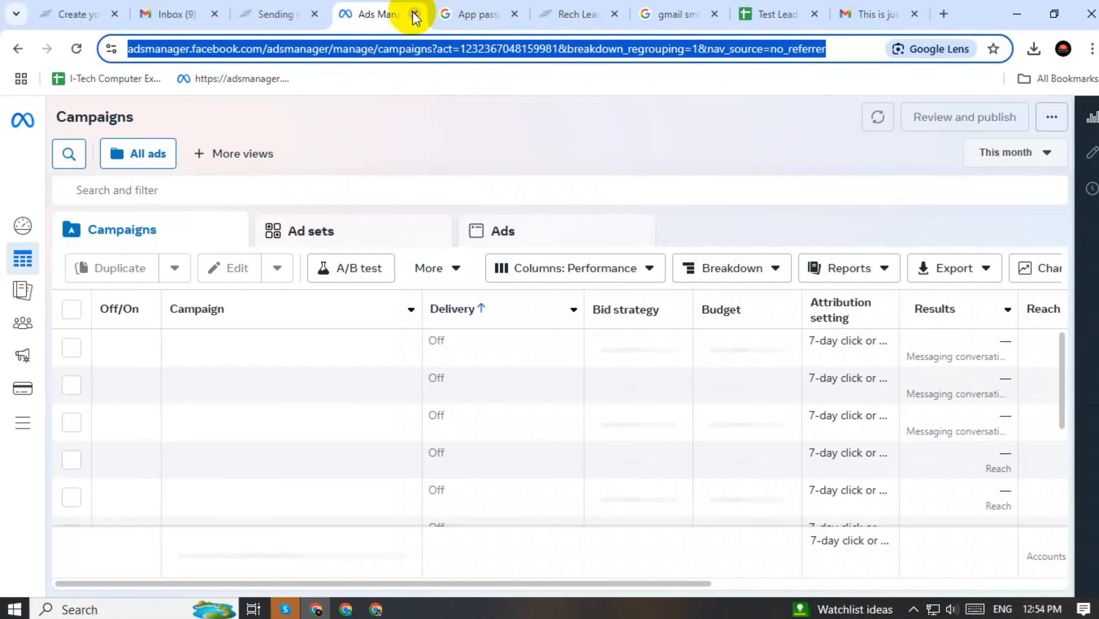
pyautogui.click(415, 14)
pyautogui.moveTo(600, 5)
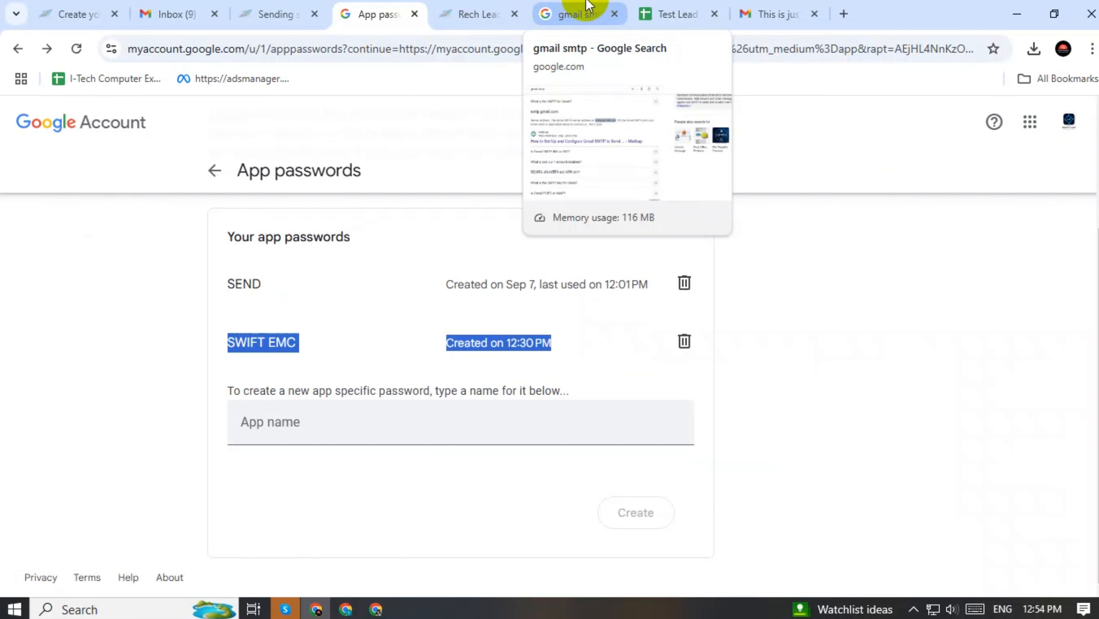
pyautogui.click(480, 6)
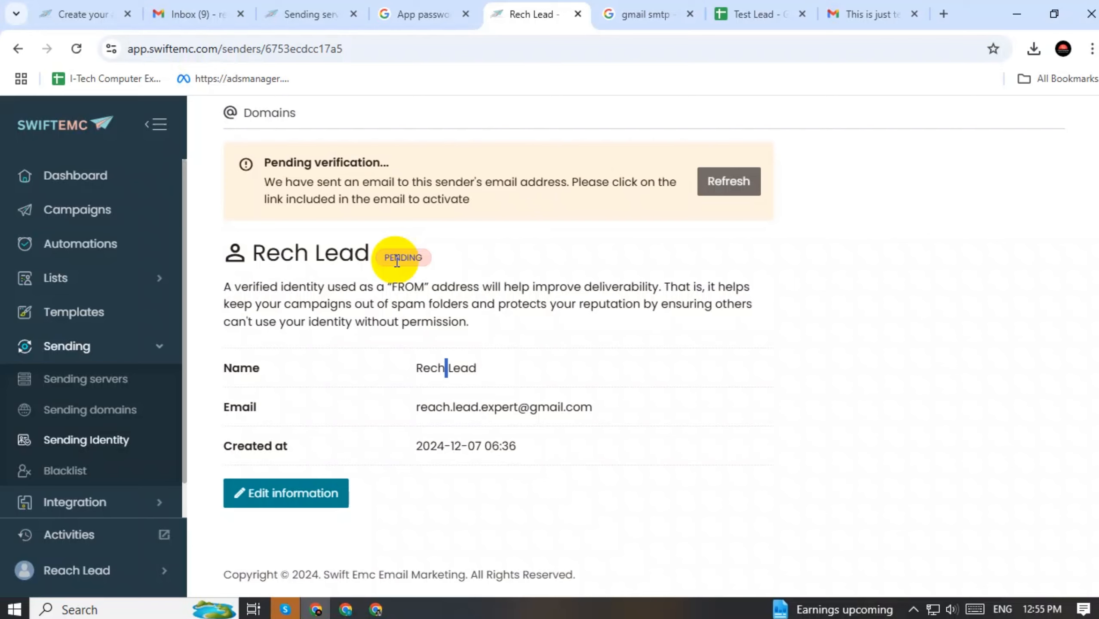
pyautogui.click(76, 48)
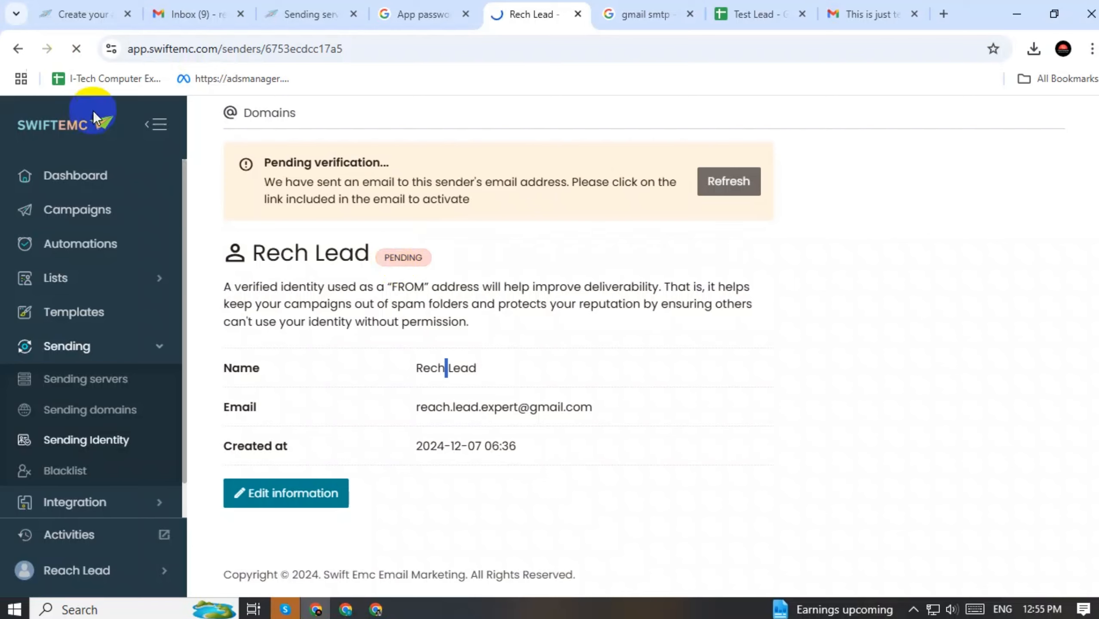